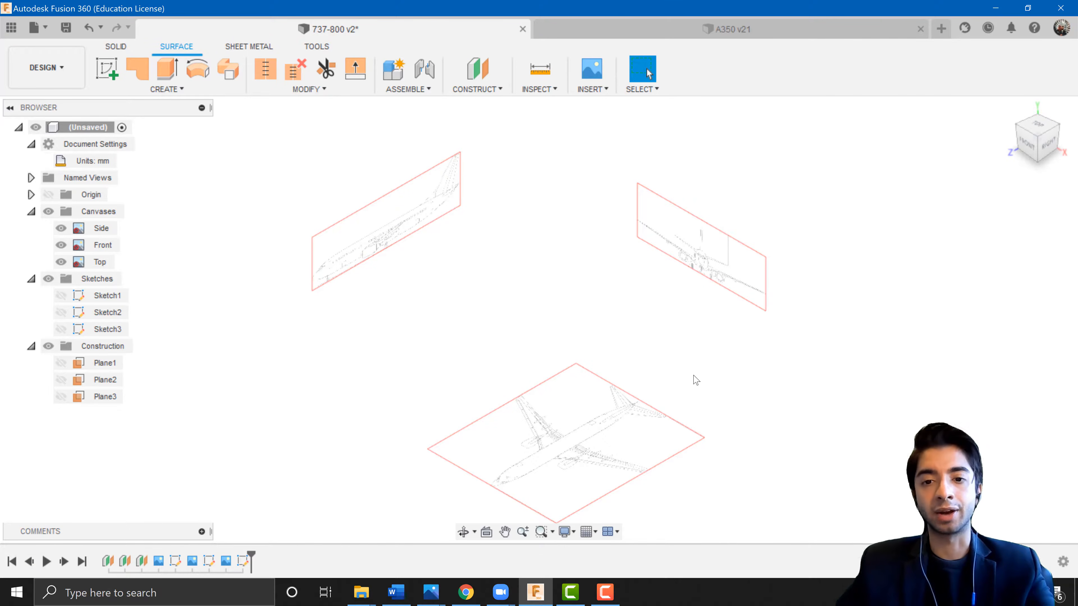
Switch to the web browser and open the Aircraft 3D Modelling tutorial series page on the TEX website.
{"action": "middle_click_drag", "start_coordinate": [679, 375], "coordinate": [682, 350], "text": "shift"}
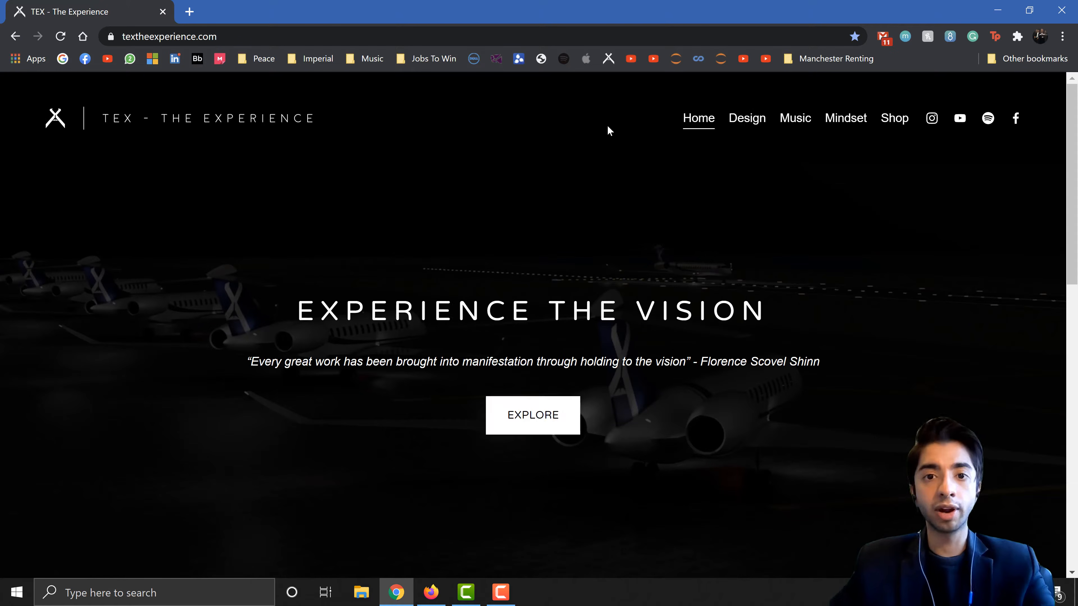
{"action": "left_click", "coordinate": [744, 124]}
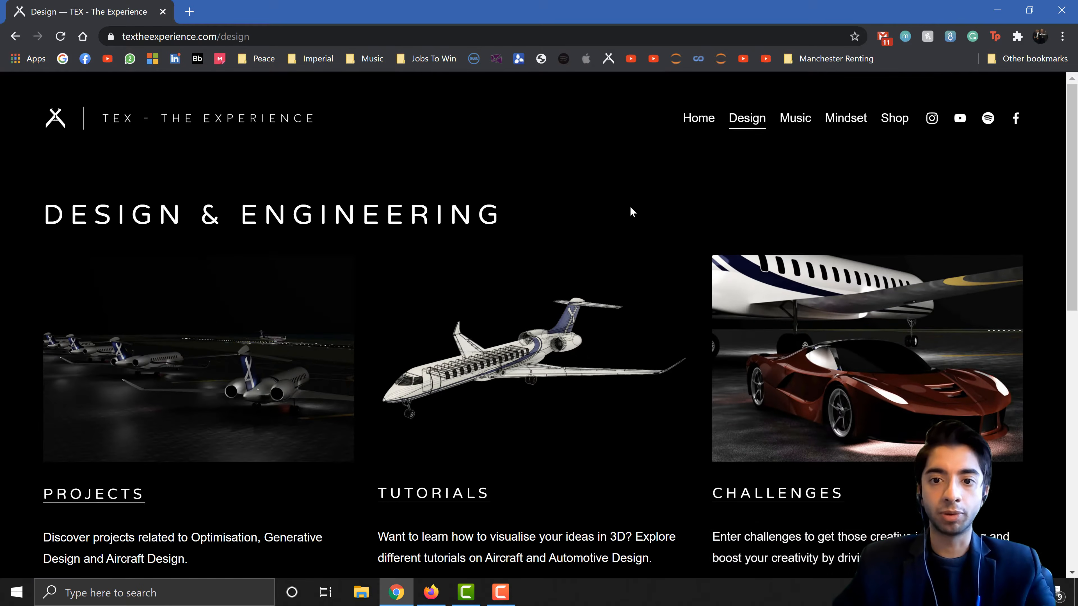
{"action": "left_click", "coordinate": [550, 361]}
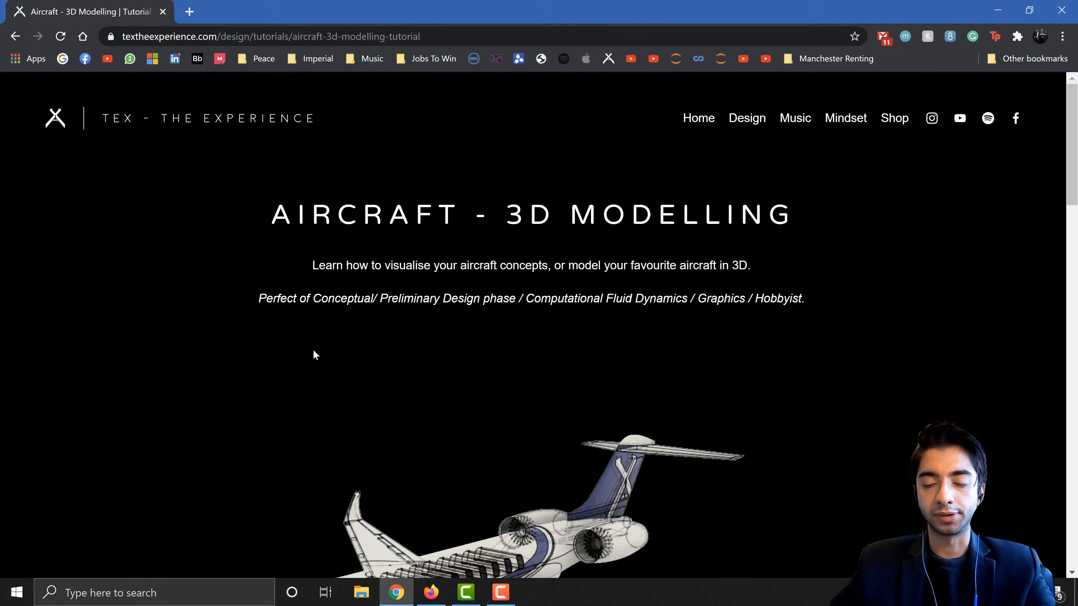
{"action": "scroll", "coordinate": [239, 399], "scroll_direction": "down", "scroll_amount": 5}
{"action": "scroll", "coordinate": [240, 400], "scroll_direction": "down", "scroll_amount": 10}
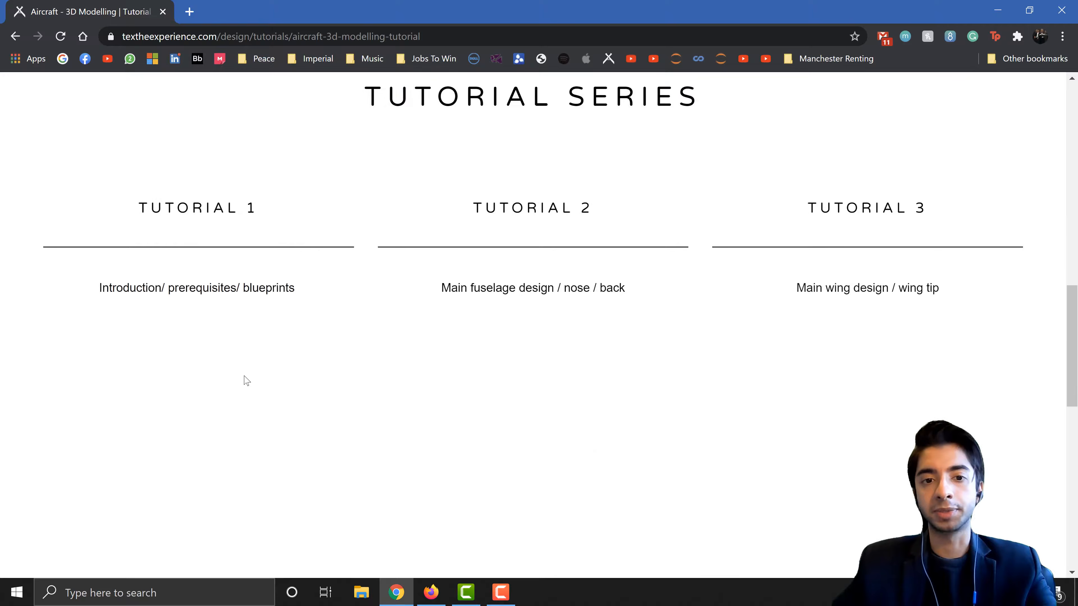
{"action": "left_click", "coordinate": [198, 347]}
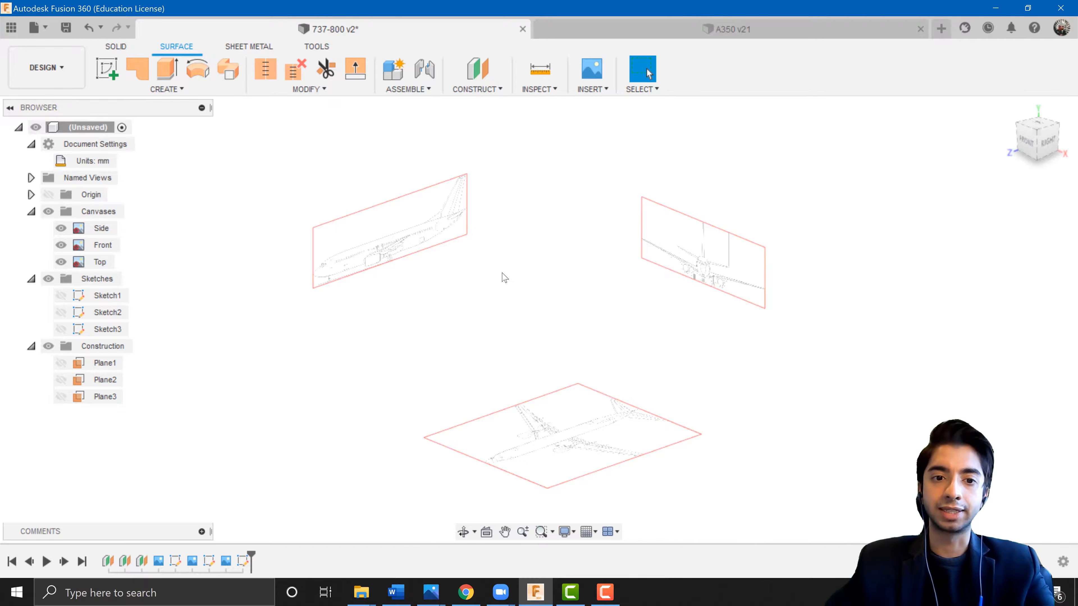
Examine the 737-800 side-view blueprint canvas from the right view, zooming in on the fuselage.
{"action": "left_click", "coordinate": [1047, 141]}
{"action": "scroll", "coordinate": [423, 279], "scroll_direction": "up", "scroll_amount": 5}
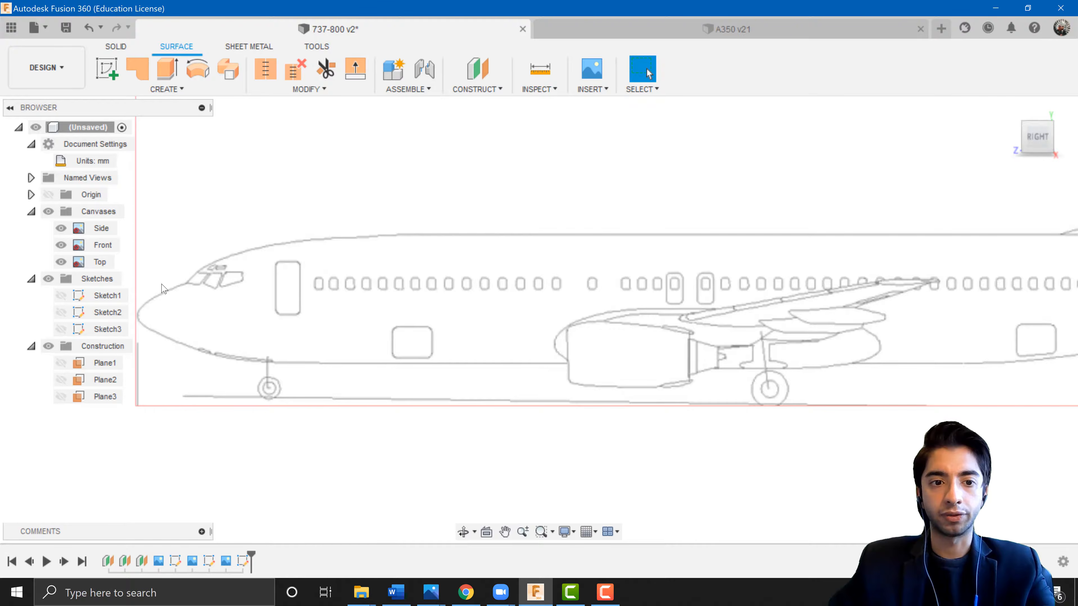
{"action": "scroll", "coordinate": [554, 343], "scroll_direction": "down", "scroll_amount": 5}
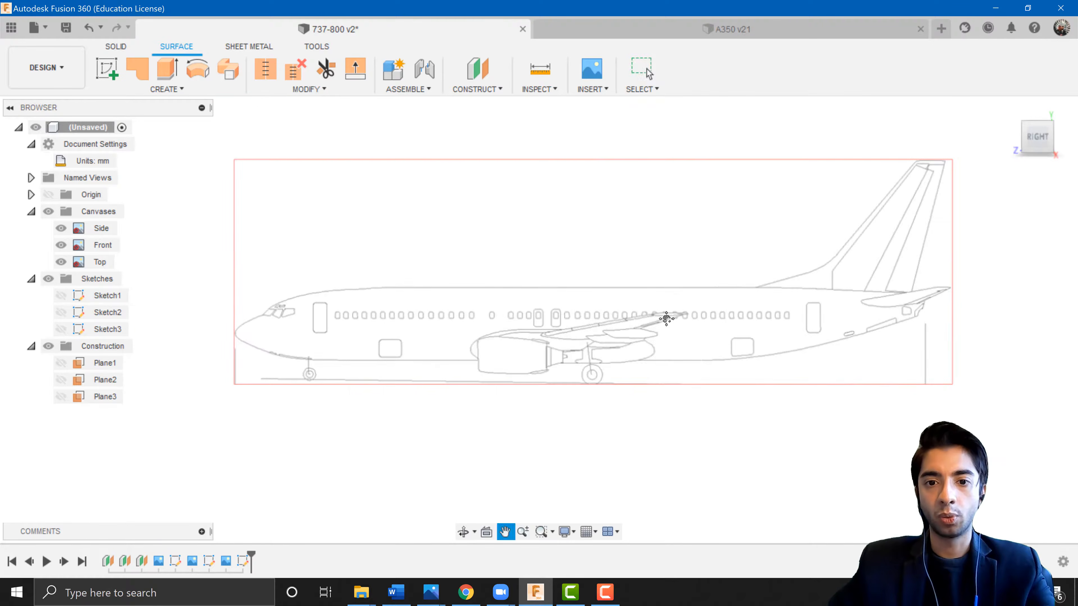
{"action": "scroll", "coordinate": [491, 347], "scroll_direction": "up", "scroll_amount": 3}
{"action": "scroll", "coordinate": [490, 347], "scroll_direction": "up", "scroll_amount": 1}
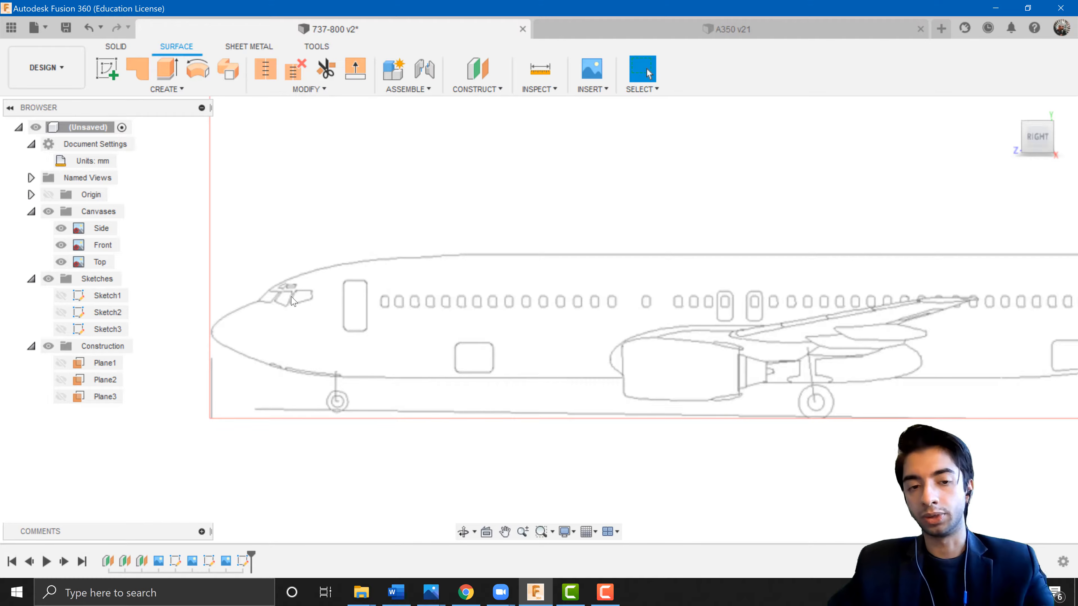
{"action": "scroll", "coordinate": [756, 348], "scroll_direction": "down", "scroll_amount": 3}
{"action": "middle_click_drag", "start_coordinate": [755, 348], "coordinate": [566, 323]}
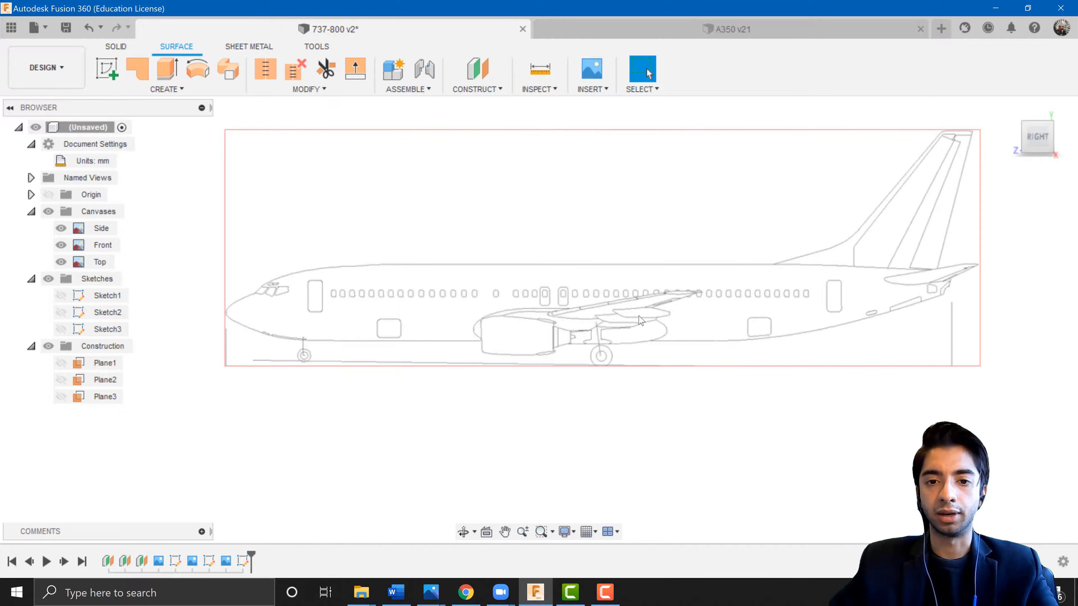
{"action": "scroll", "coordinate": [641, 320], "scroll_direction": "down", "scroll_amount": 2}
{"action": "scroll", "coordinate": [610, 311], "scroll_direction": "down", "scroll_amount": 3}
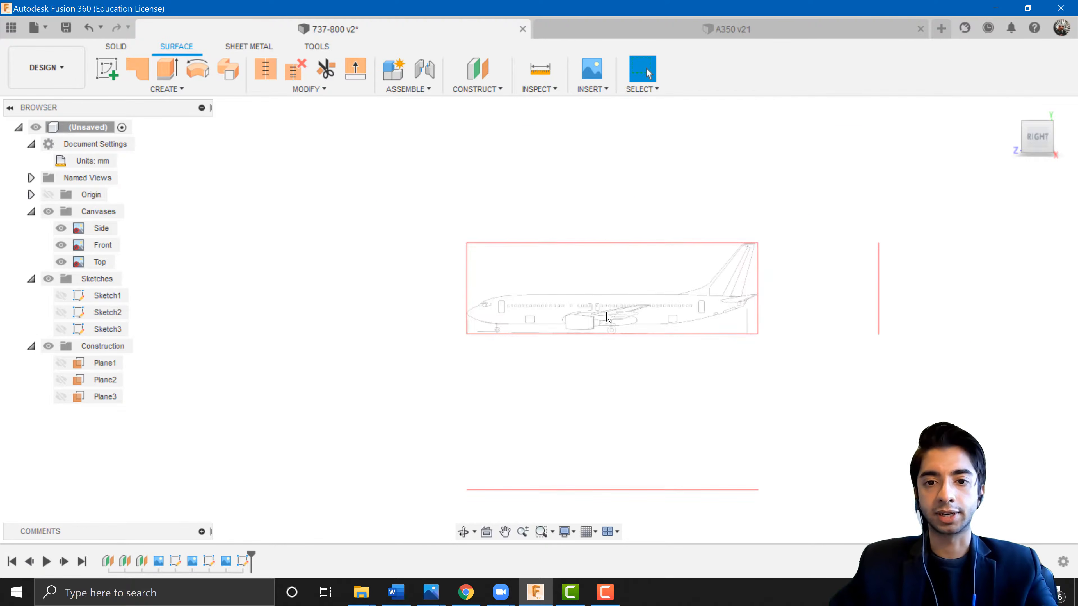
{"action": "middle_click_drag", "start_coordinate": [610, 310], "coordinate": [552, 318], "text": "shift"}
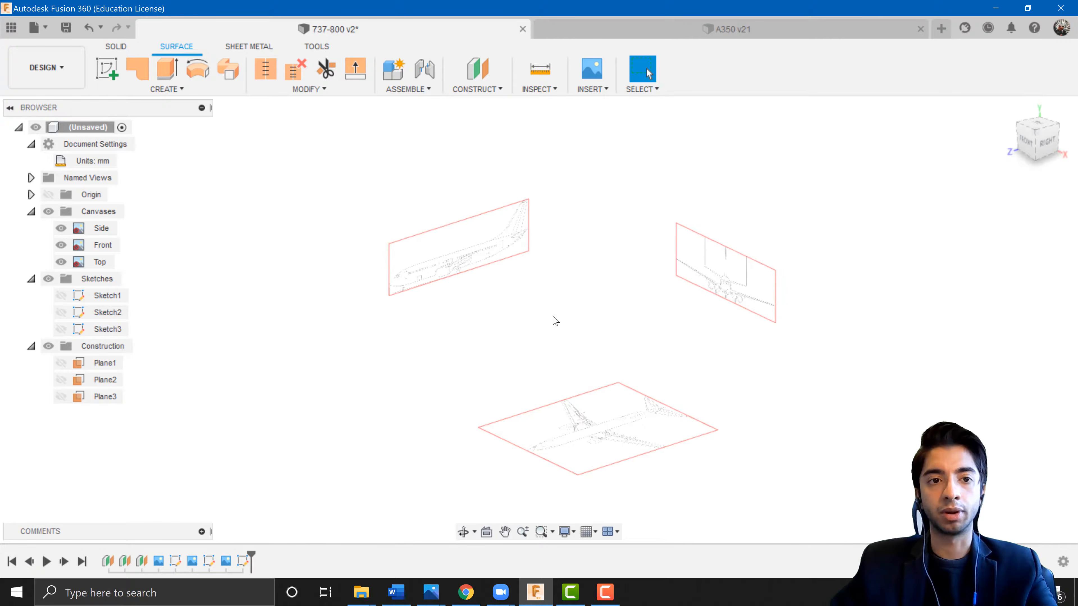
Start a T-Spline cylinder in Form mode on the front plane, centred at the origin, about 4059 mm in diameter.
{"action": "left_click", "coordinate": [122, 47]}
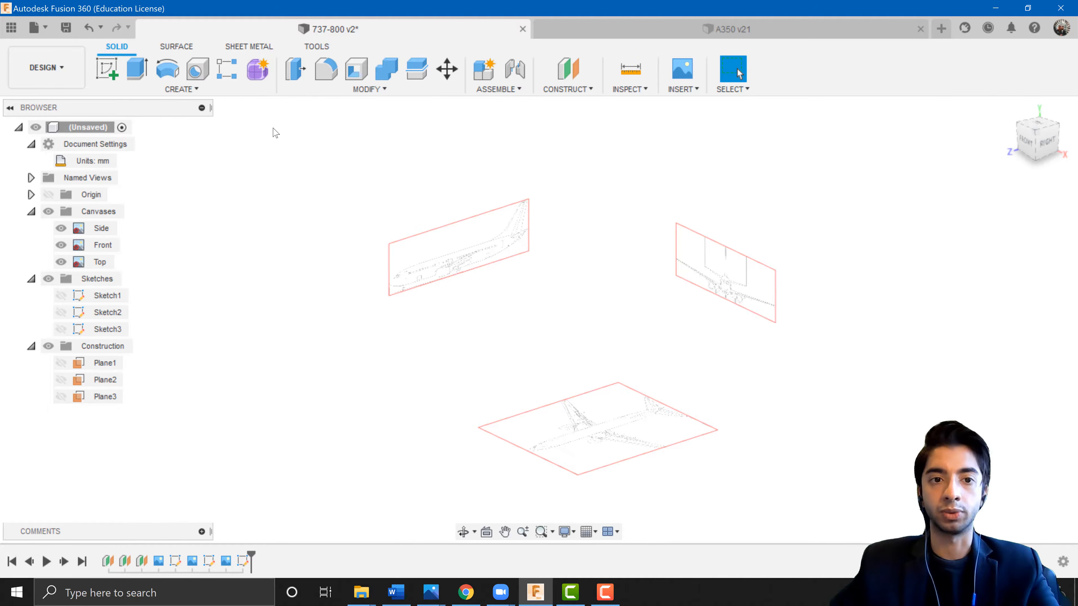
{"action": "left_click", "coordinate": [260, 74]}
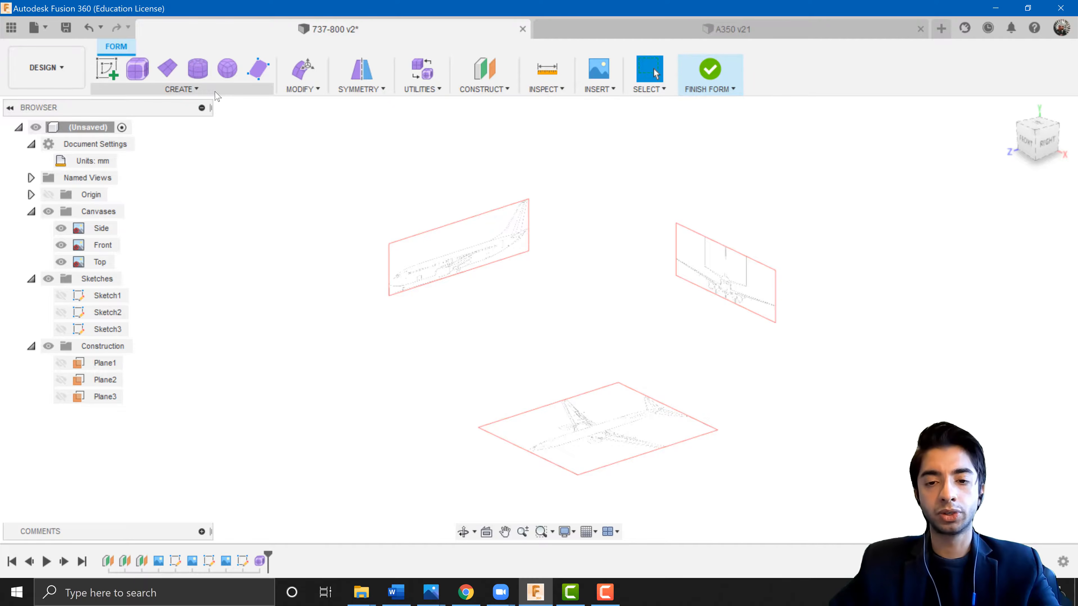
{"action": "left_click", "coordinate": [198, 91]}
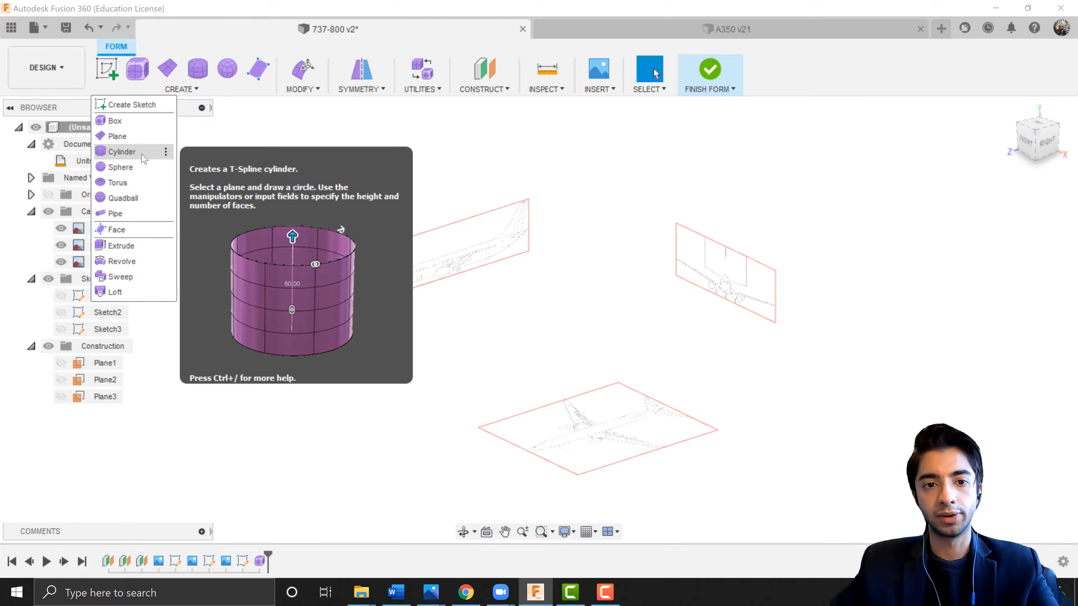
{"action": "left_click", "coordinate": [144, 156]}
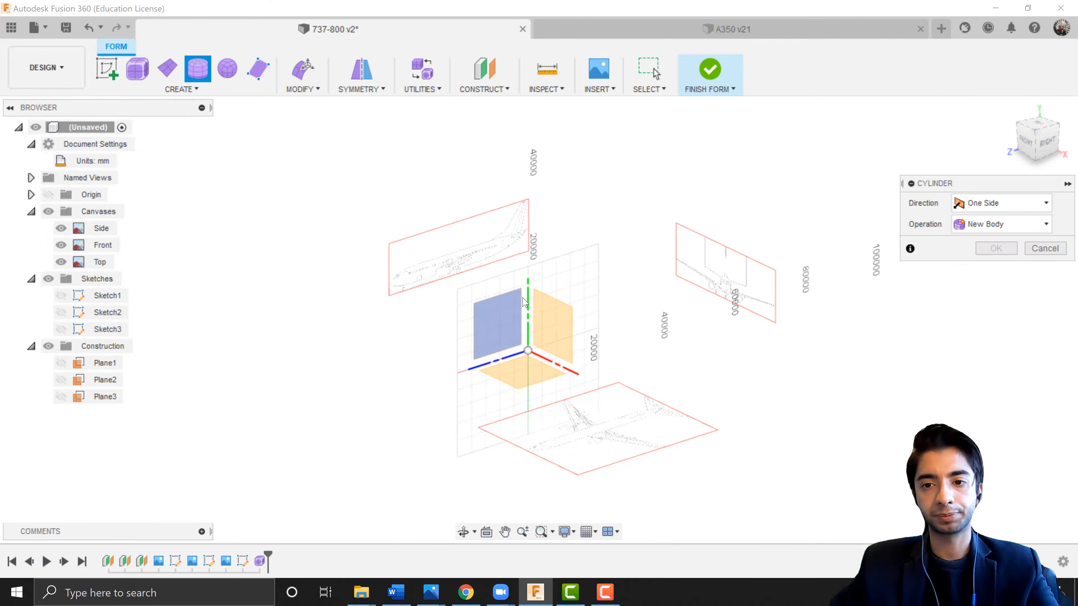
{"action": "left_click", "coordinate": [1027, 143]}
{"action": "scroll", "coordinate": [652, 290], "scroll_direction": "up", "scroll_amount": 8}
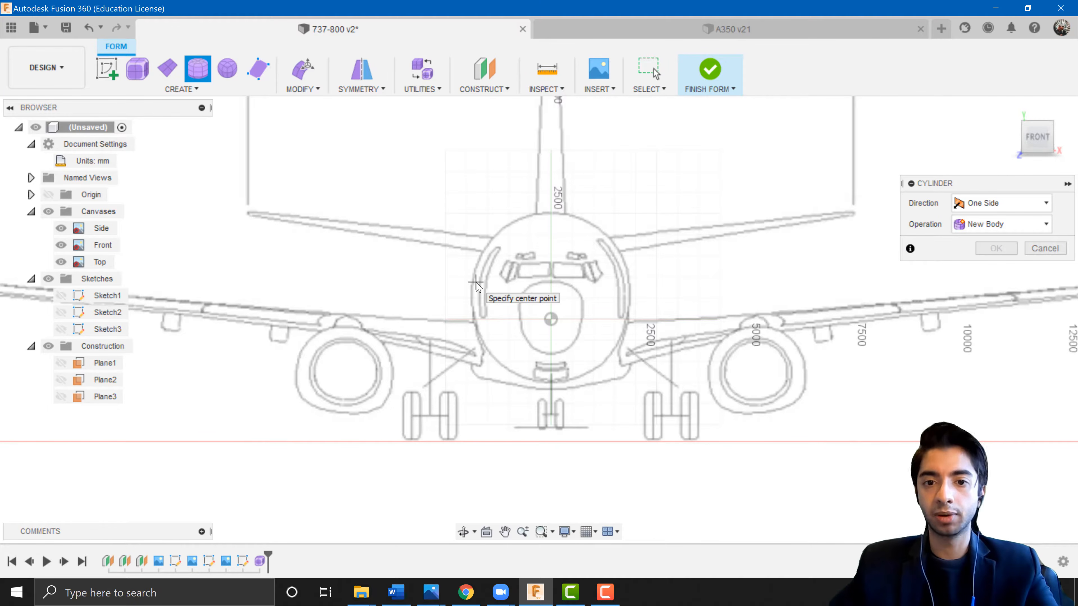
{"action": "scroll", "coordinate": [476, 283], "scroll_direction": "up", "scroll_amount": 1}
{"action": "middle_click_drag", "start_coordinate": [549, 252], "coordinate": [486, 261]}
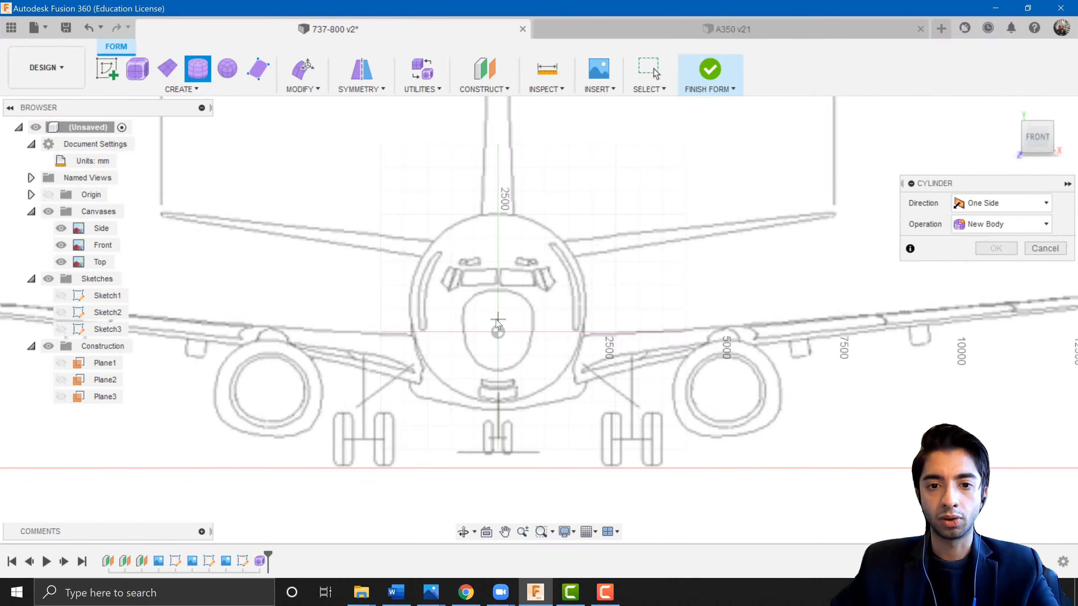
{"action": "scroll", "coordinate": [498, 306], "scroll_direction": "up", "scroll_amount": 2}
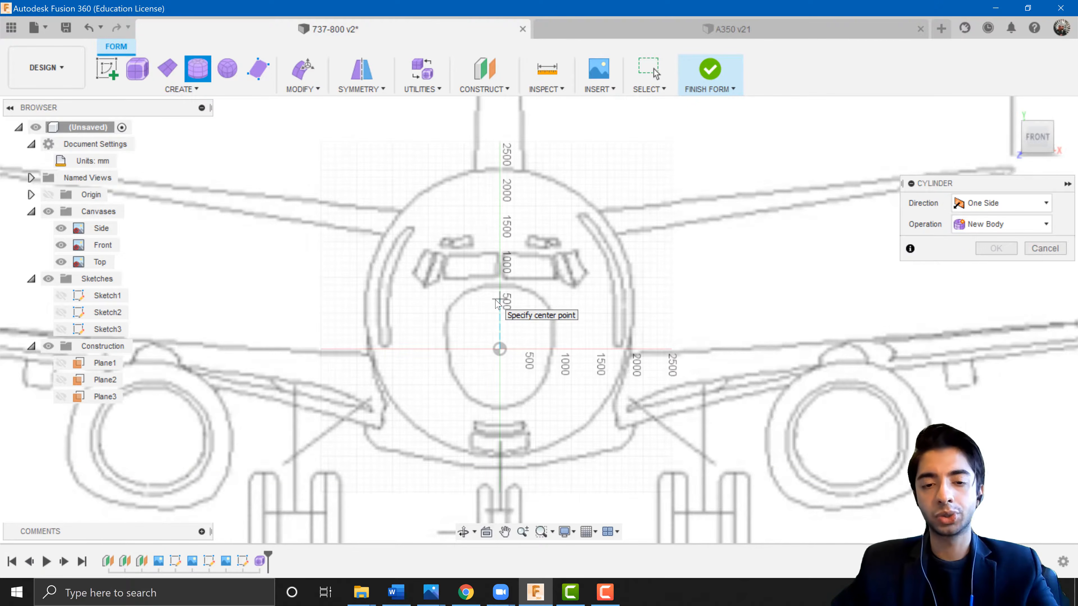
{"action": "scroll", "coordinate": [497, 305], "scroll_direction": "down", "scroll_amount": 1}
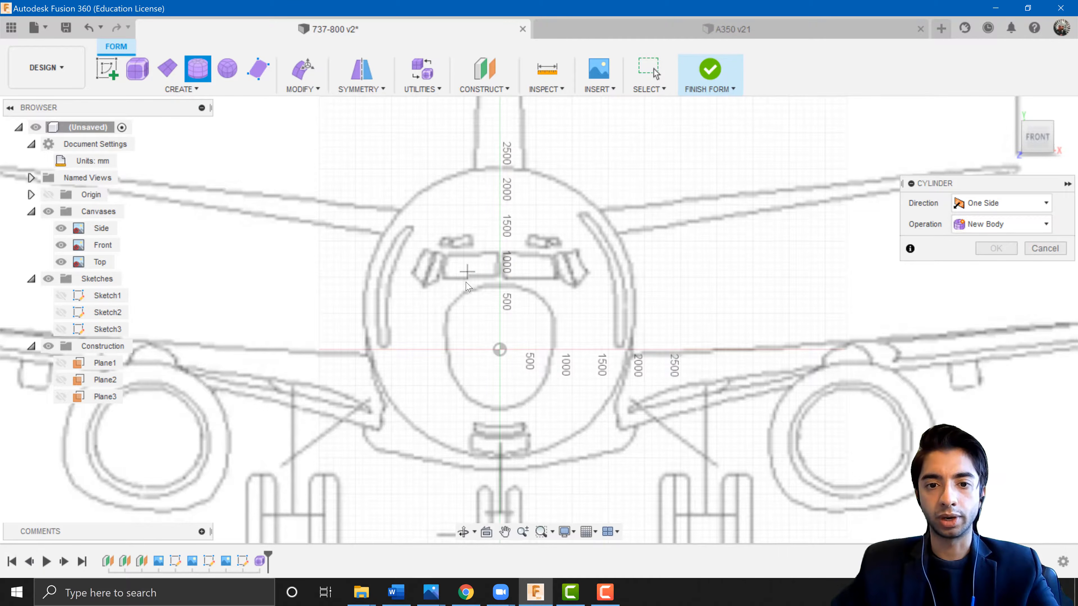
{"action": "left_click", "coordinate": [500, 349]}
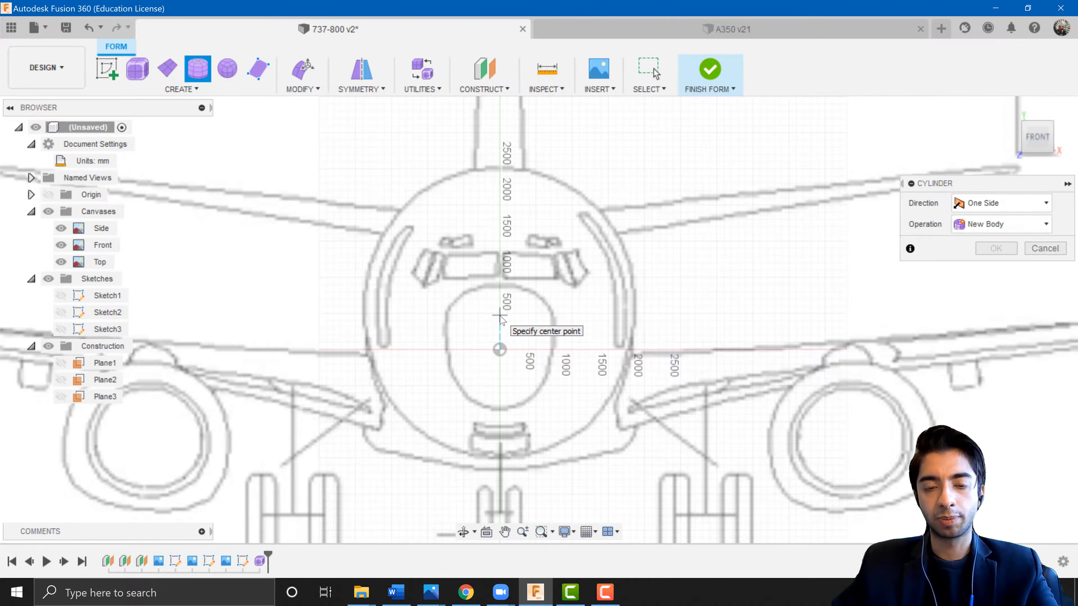
{"action": "left_click", "coordinate": [500, 315]}
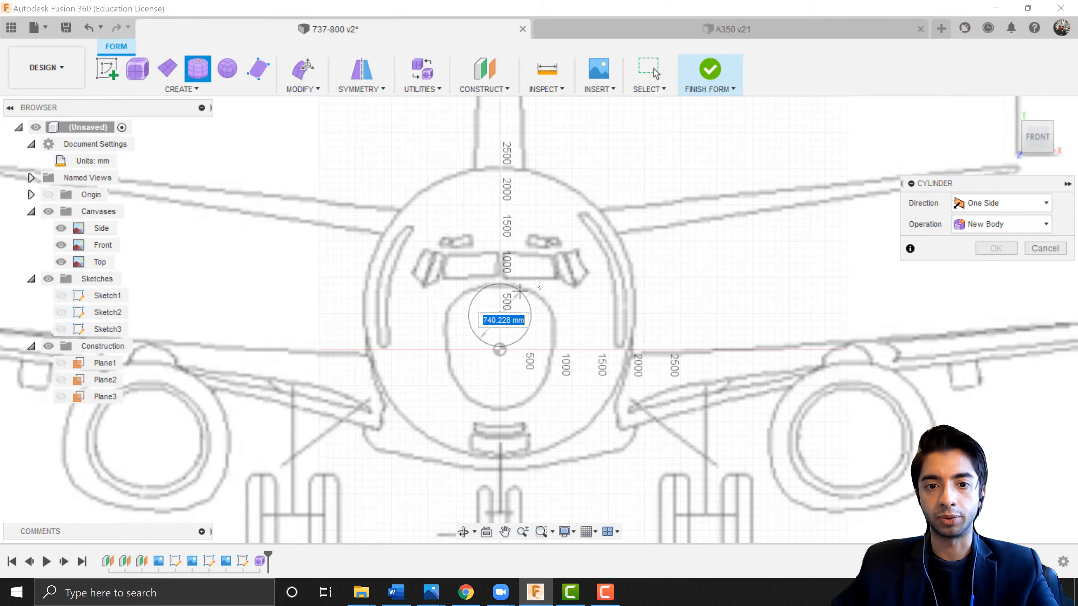
{"action": "left_click", "coordinate": [504, 169]}
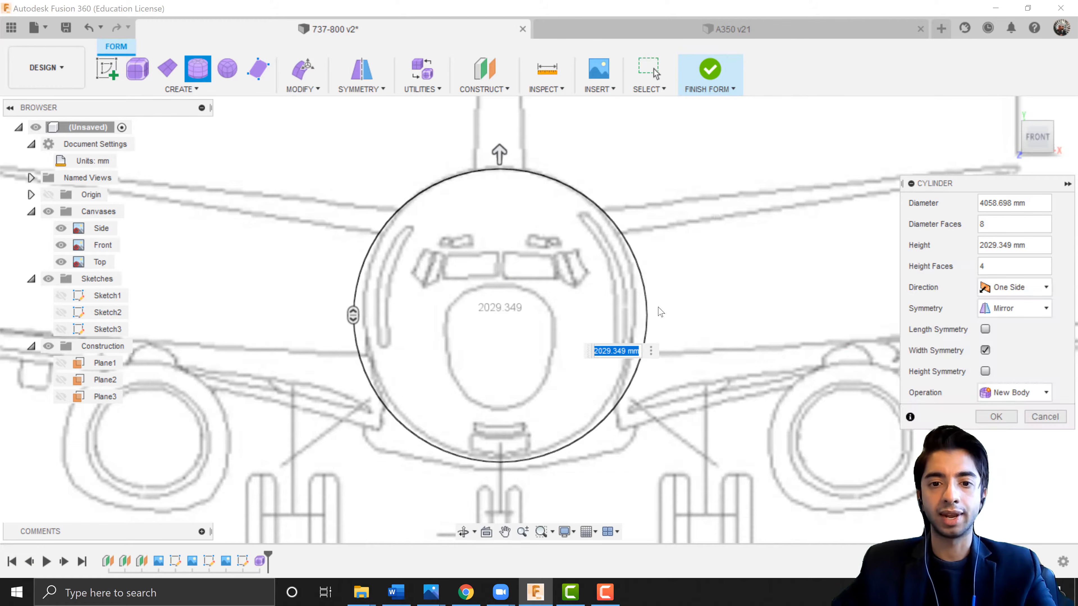
Drag the cylinder's height to about 12000 mm along the fuselage in the side view.
{"action": "scroll", "coordinate": [676, 300], "scroll_direction": "down", "scroll_amount": 5}
{"action": "middle_click_drag", "start_coordinate": [675, 301], "coordinate": [837, 329], "text": "shift"}
{"action": "scroll", "coordinate": [457, 342], "scroll_direction": "down", "scroll_amount": 4}
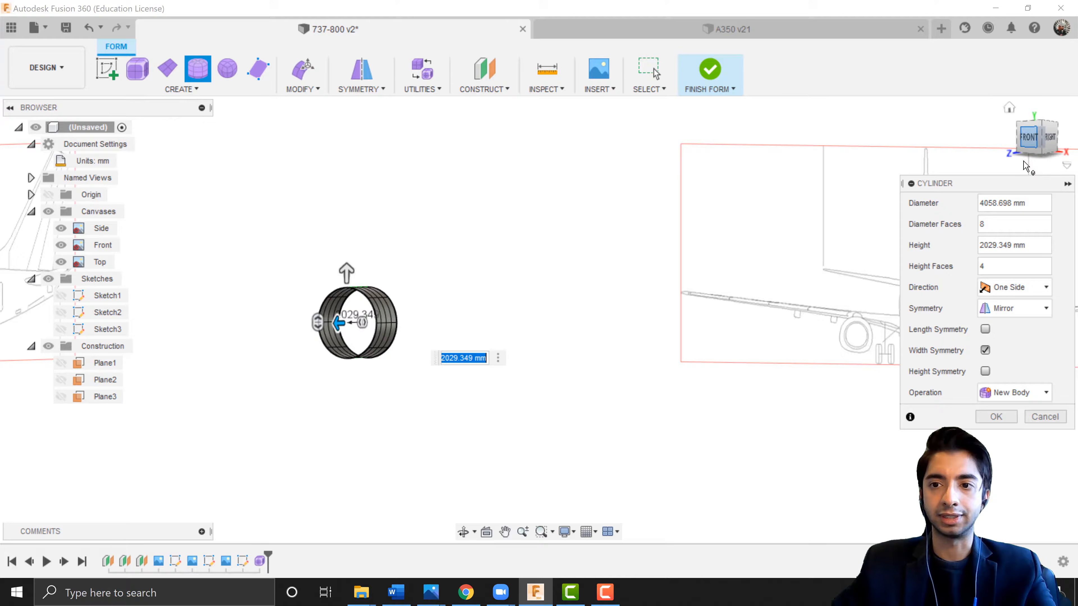
{"action": "left_click", "coordinate": [1051, 138]}
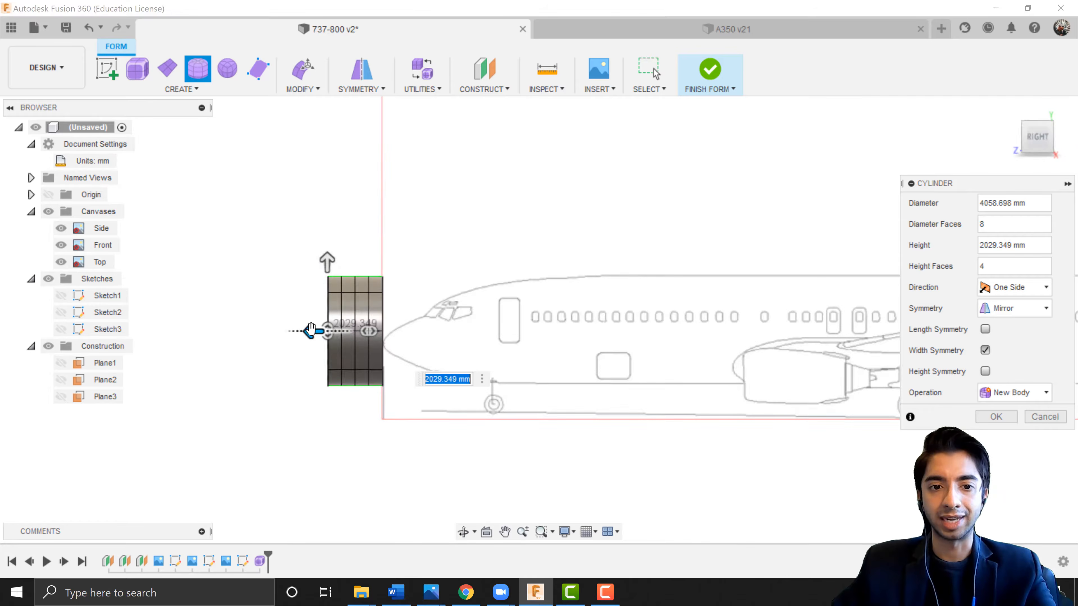
{"action": "left_click_drag", "start_coordinate": [349, 339], "coordinate": [683, 371]}
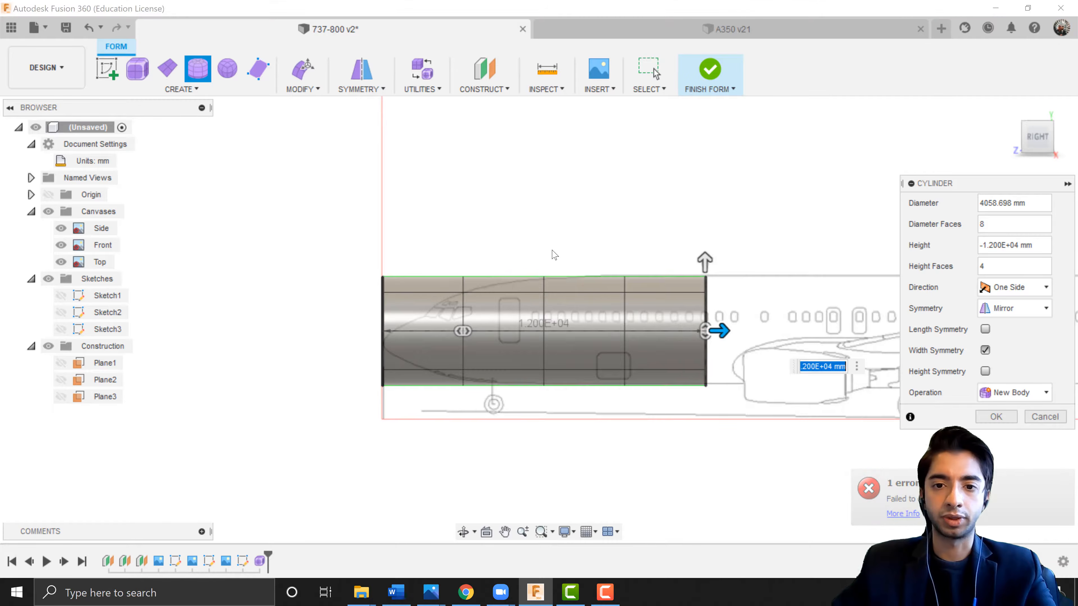
{"action": "scroll", "coordinate": [551, 252], "scroll_direction": "down", "scroll_amount": 2}
{"action": "middle_click_drag", "start_coordinate": [549, 252], "coordinate": [479, 290]}
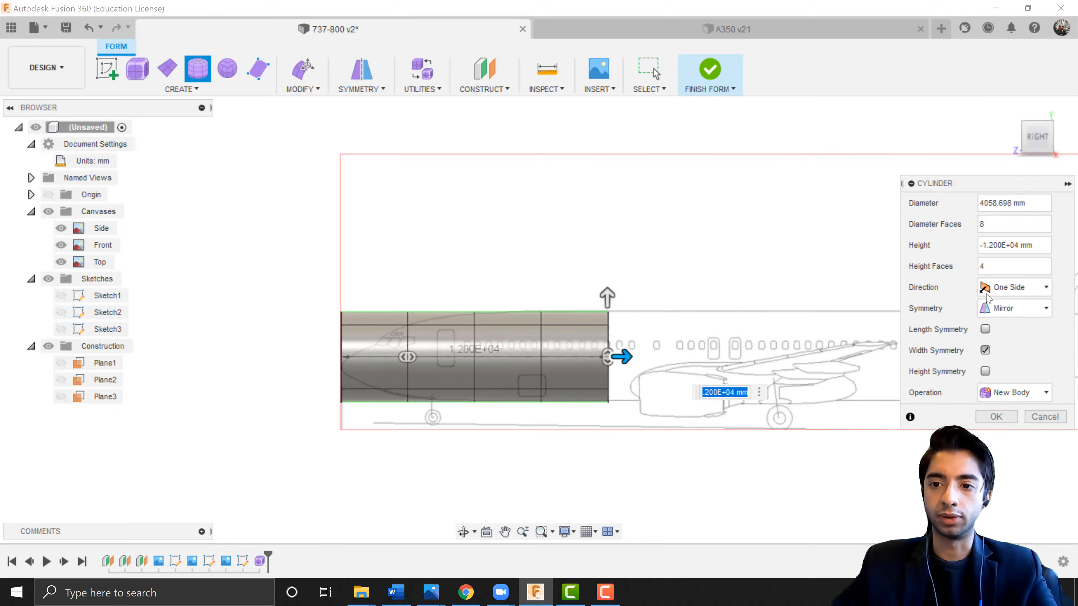
Confirm the cylinder with Mirror symmetry, 8 diameter faces and 4 height faces.
{"action": "left_click", "coordinate": [1011, 314]}
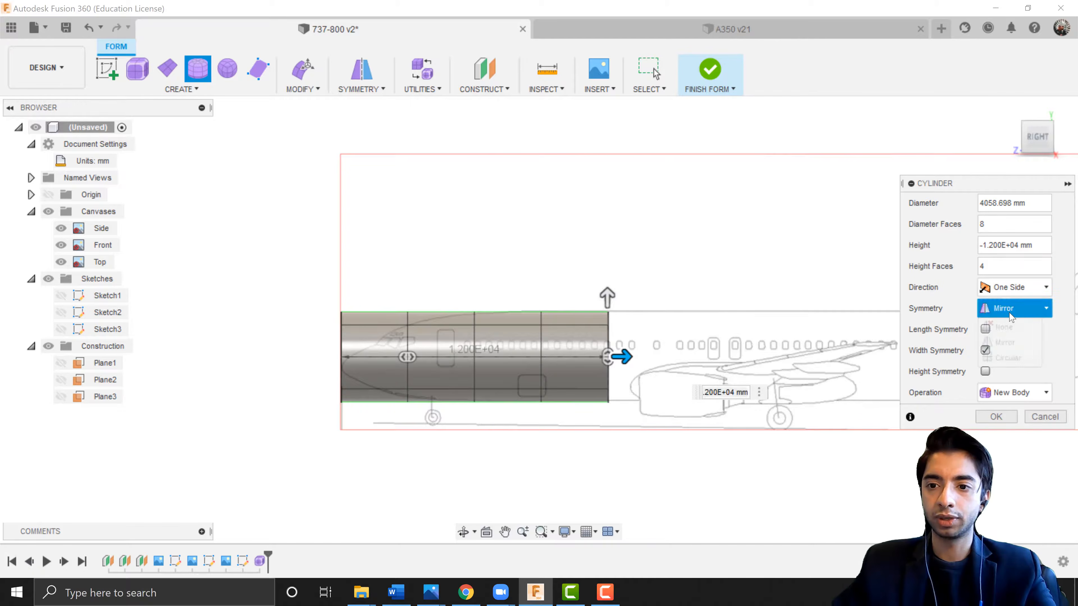
{"action": "left_click", "coordinate": [1005, 342]}
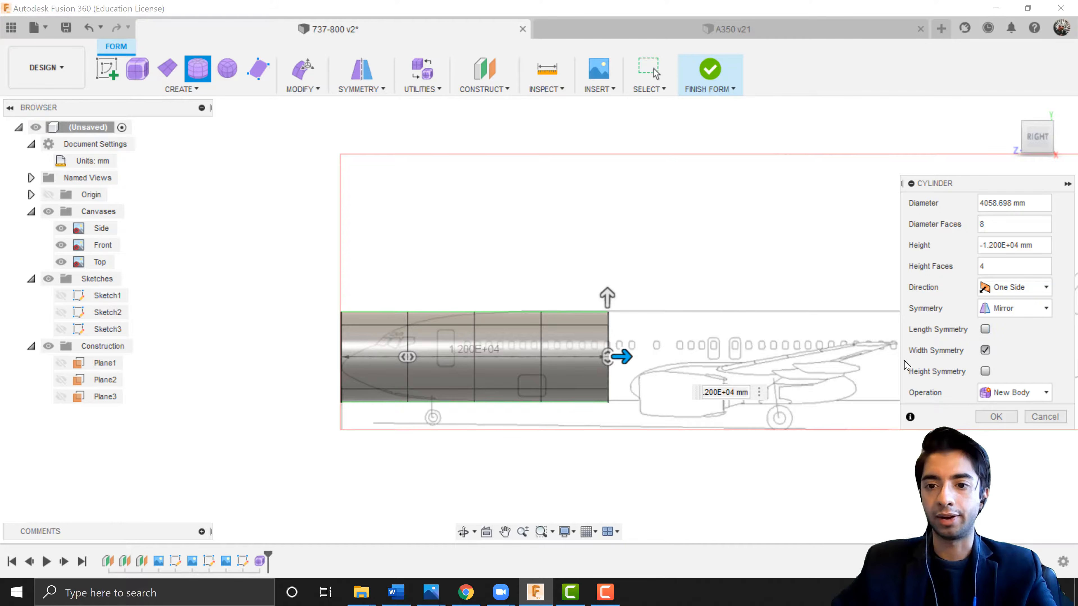
{"action": "middle_click_drag", "start_coordinate": [528, 368], "coordinate": [628, 399], "text": "shift"}
{"action": "scroll", "coordinate": [583, 331], "scroll_direction": "up", "scroll_amount": 3}
{"action": "scroll", "coordinate": [580, 300], "scroll_direction": "down", "scroll_amount": 5}
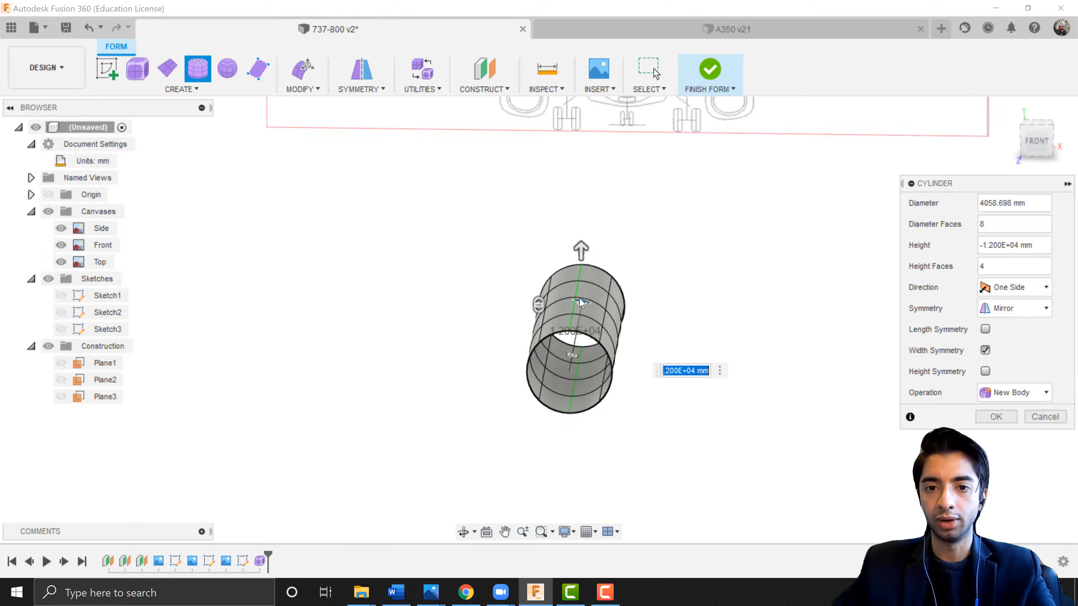
{"action": "left_click", "coordinate": [1034, 148]}
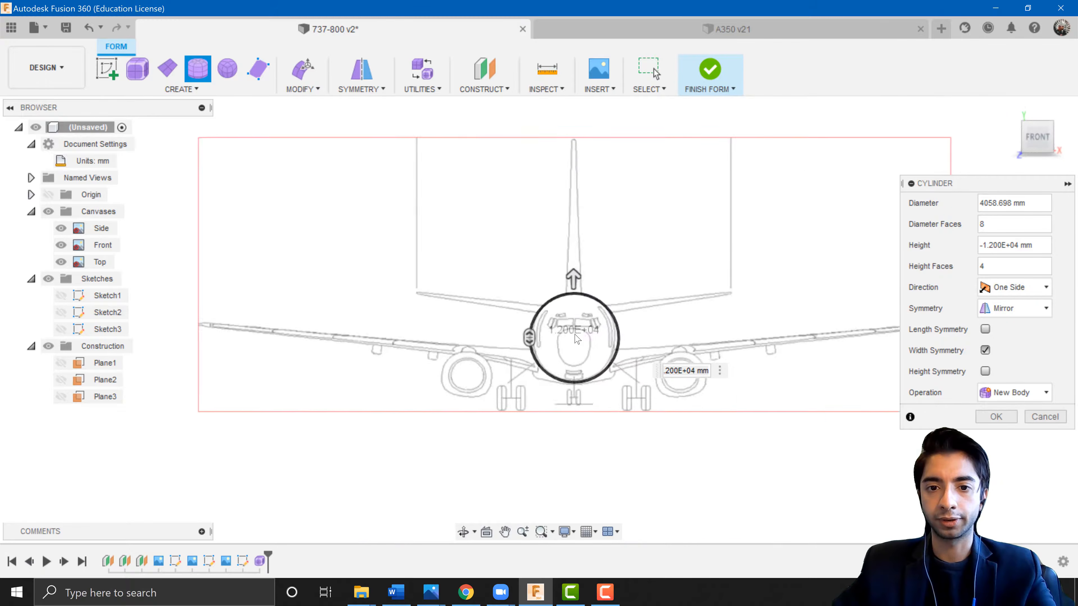
{"action": "middle_click_drag", "start_coordinate": [665, 286], "coordinate": [614, 298], "text": "shift"}
{"action": "middle_click_drag", "start_coordinate": [614, 297], "coordinate": [767, 290]}
{"action": "left_click", "coordinate": [998, 417]}
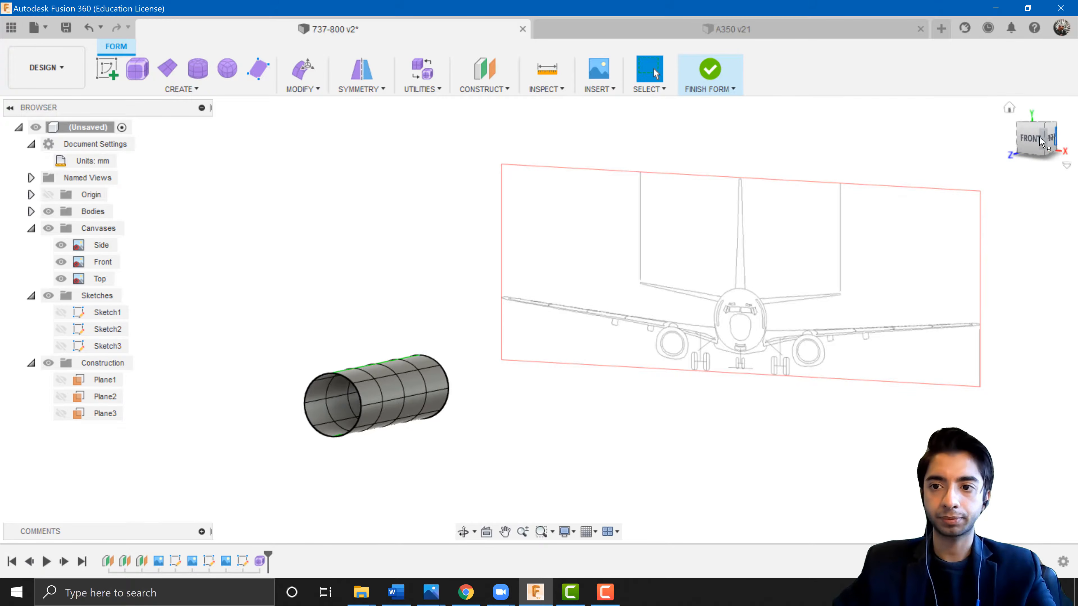
Select the whole cylinder and use Edit Form to move it rearward along the fuselage over the wing section.
{"action": "left_click", "coordinate": [1050, 138]}
{"action": "scroll", "coordinate": [604, 394], "scroll_direction": "up", "scroll_amount": 3}
{"action": "middle_click_drag", "start_coordinate": [537, 295], "coordinate": [402, 224]}
{"action": "scroll", "coordinate": [603, 396], "scroll_direction": "up", "scroll_amount": 2}
{"action": "scroll", "coordinate": [607, 401], "scroll_direction": "down", "scroll_amount": 2}
{"action": "left_click_drag", "start_coordinate": [655, 444], "coordinate": [330, 299]}
{"action": "right_click", "coordinate": [551, 338]}
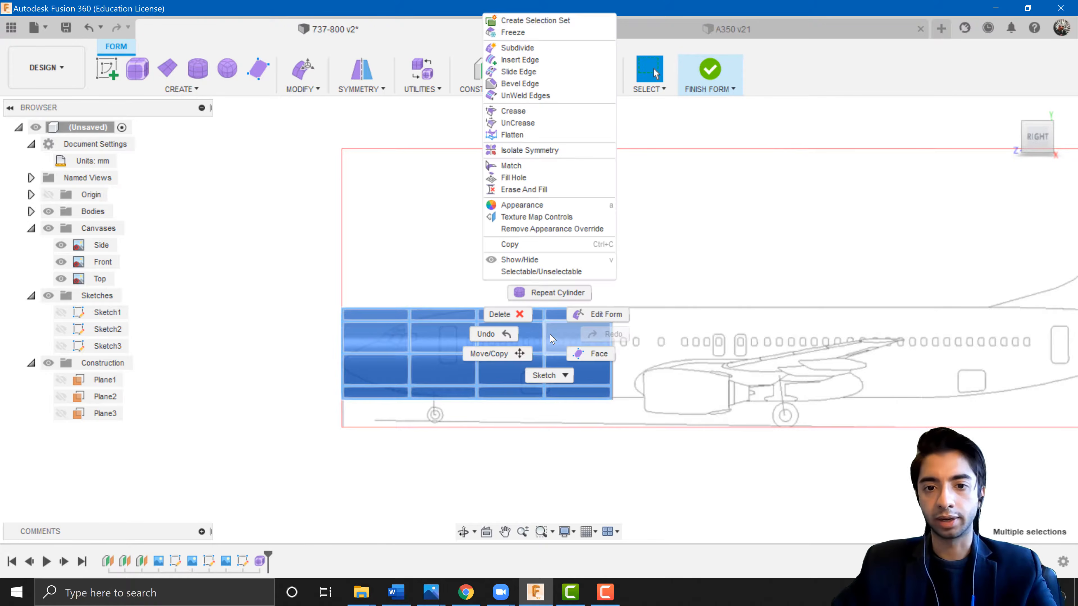
{"action": "left_click", "coordinate": [596, 315]}
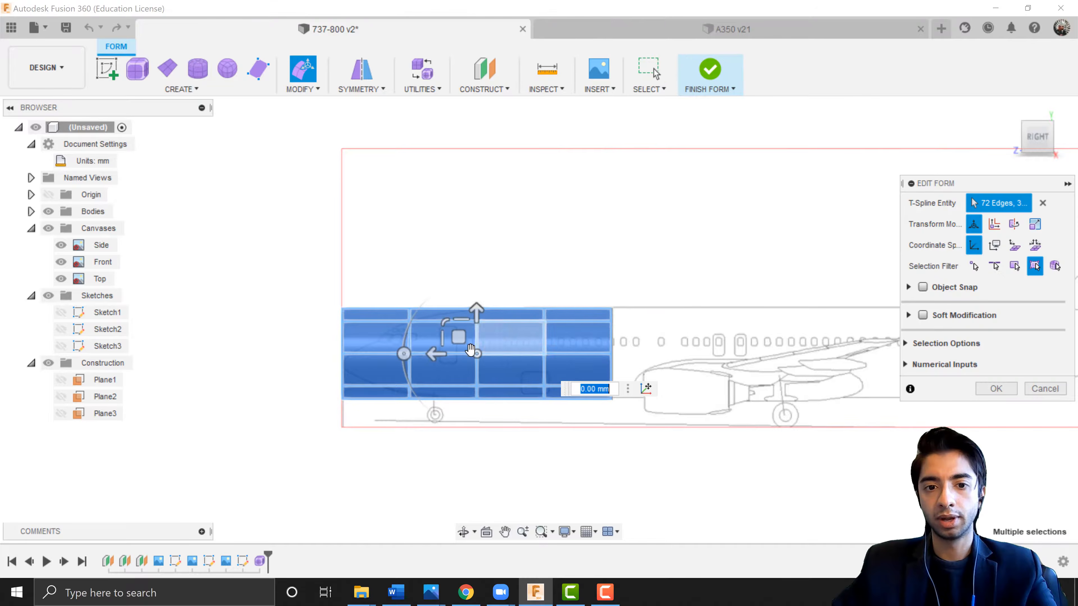
{"action": "left_click_drag", "start_coordinate": [435, 355], "coordinate": [667, 376]}
{"action": "key", "text": "Return"}
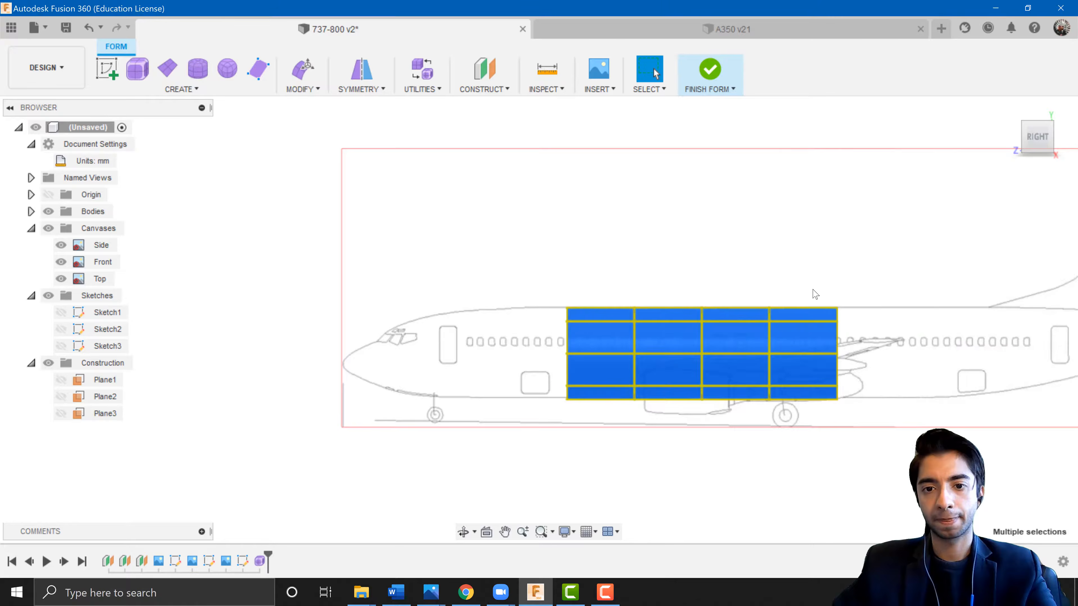
Inspect the repositioned cylinder against the side blueprint.
{"action": "scroll", "coordinate": [795, 282], "scroll_direction": "down", "scroll_amount": 3}
{"action": "middle_click_drag", "start_coordinate": [795, 282], "coordinate": [582, 274]}
{"action": "mouse_move", "coordinate": [588, 311]}
{"action": "middle_mouse_down", "text": "shift"}
{"action": "mouse_move", "coordinate": [625, 323]}
{"action": "mouse_move", "coordinate": [599, 314]}
{"action": "middle_mouse_up", "text": "shift"}
{"action": "left_click", "coordinate": [1037, 147]}
{"action": "scroll", "coordinate": [532, 364], "scroll_direction": "up", "scroll_amount": 5}
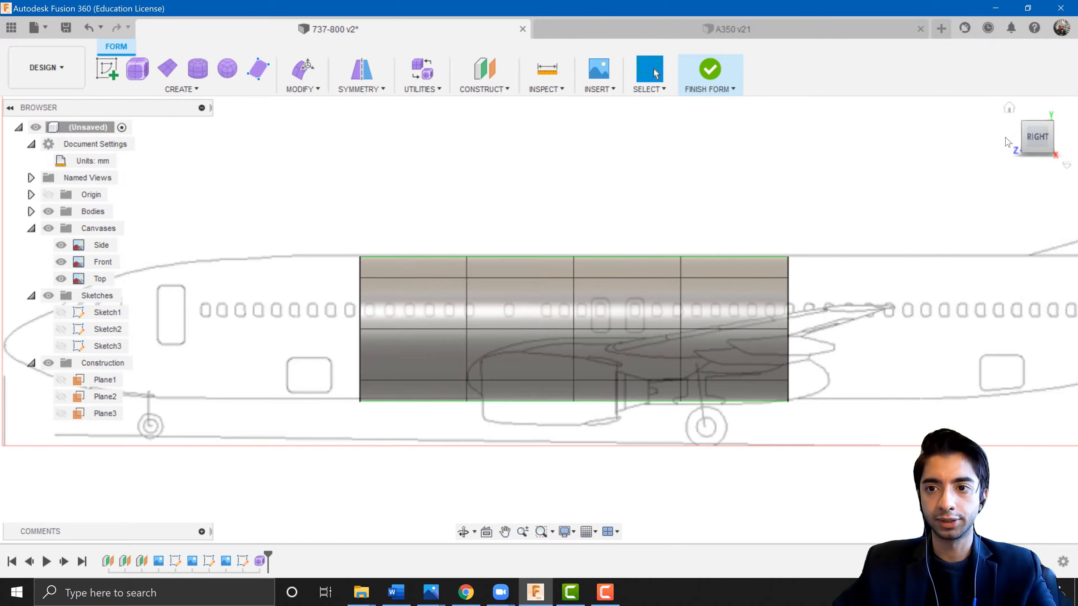
Check the cylinder against the front, top and side blueprints.
{"action": "left_click", "coordinate": [1018, 142]}
{"action": "middle_click_drag", "start_coordinate": [447, 359], "coordinate": [912, 393]}
{"action": "scroll", "coordinate": [551, 316], "scroll_direction": "up", "scroll_amount": 3}
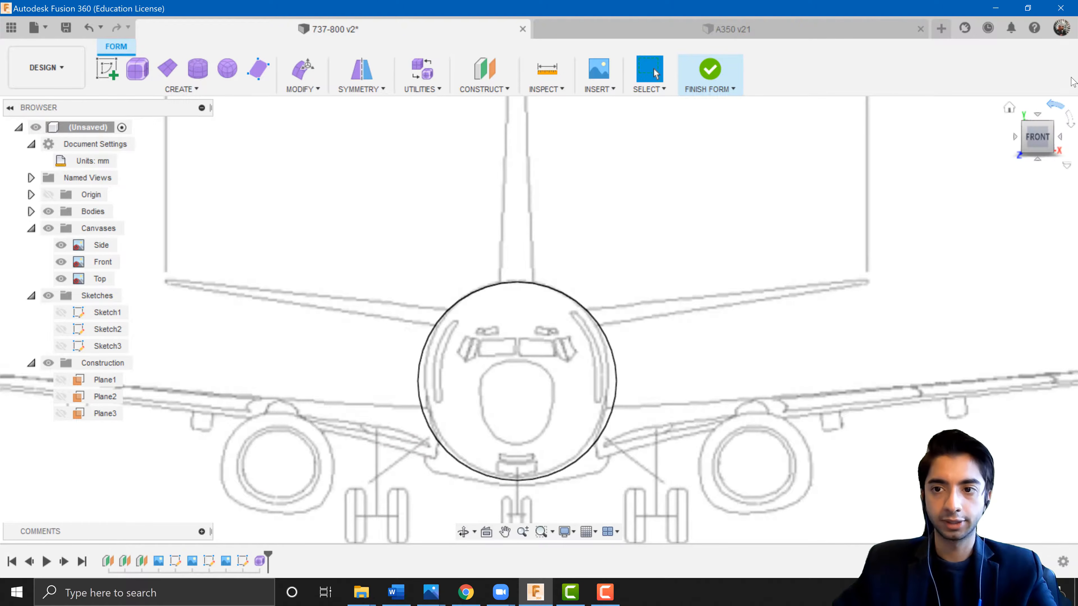
{"action": "left_click", "coordinate": [1060, 137]}
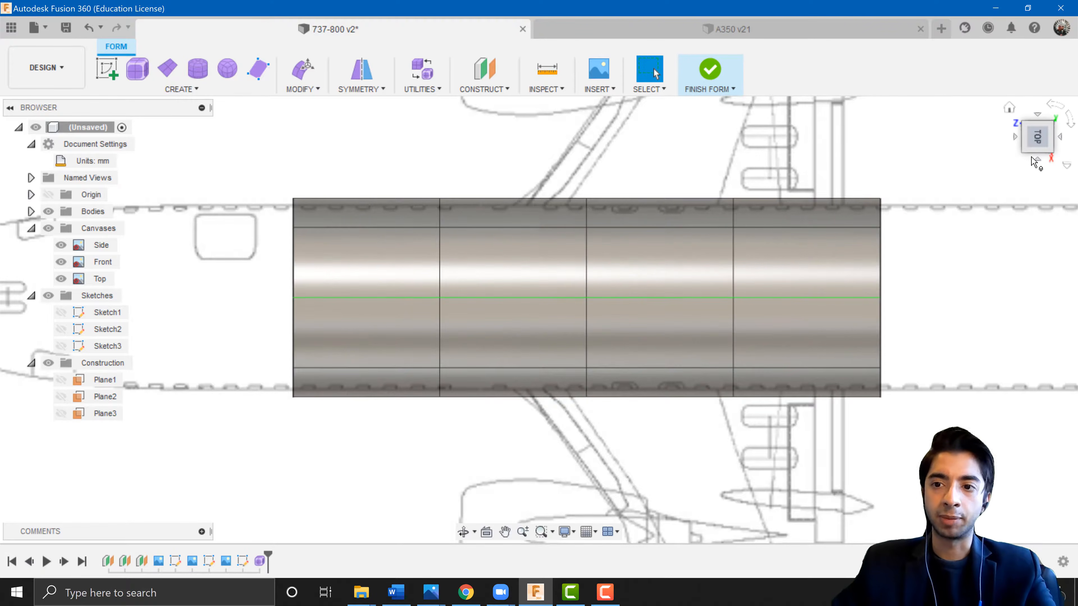
{"action": "left_click", "coordinate": [1037, 161]}
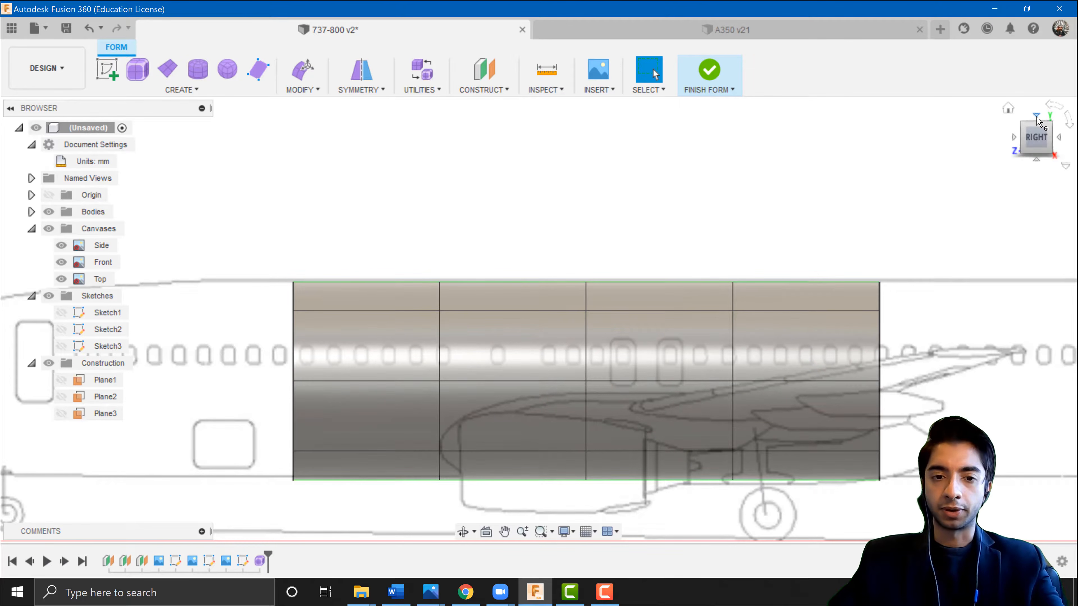
{"action": "left_click", "coordinate": [1037, 118]}
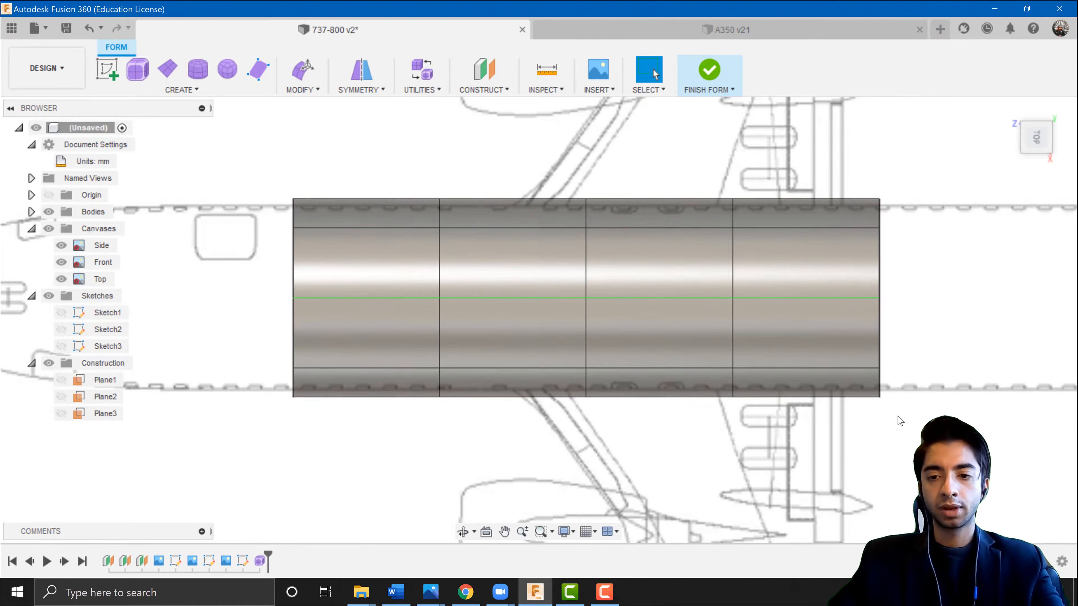
Select the whole cylinder and use Edit Form to scale it uniformly to about 0.941 to fit the top blueprint's fuselage width.
{"action": "left_click_drag", "start_coordinate": [908, 420], "coordinate": [272, 169]}
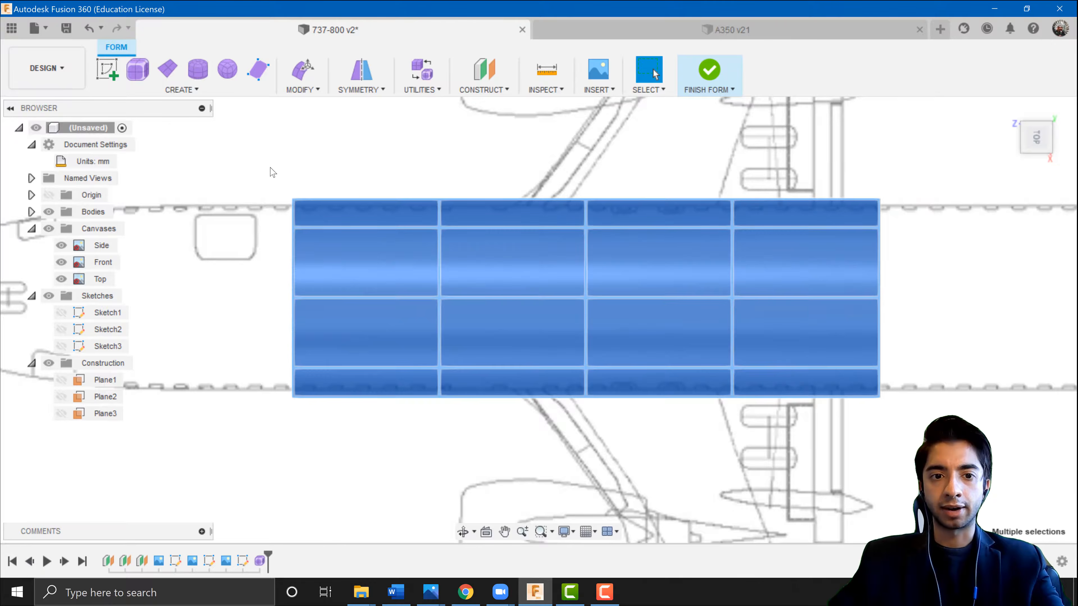
{"action": "right_click", "coordinate": [664, 277]}
{"action": "left_click", "coordinate": [703, 236]}
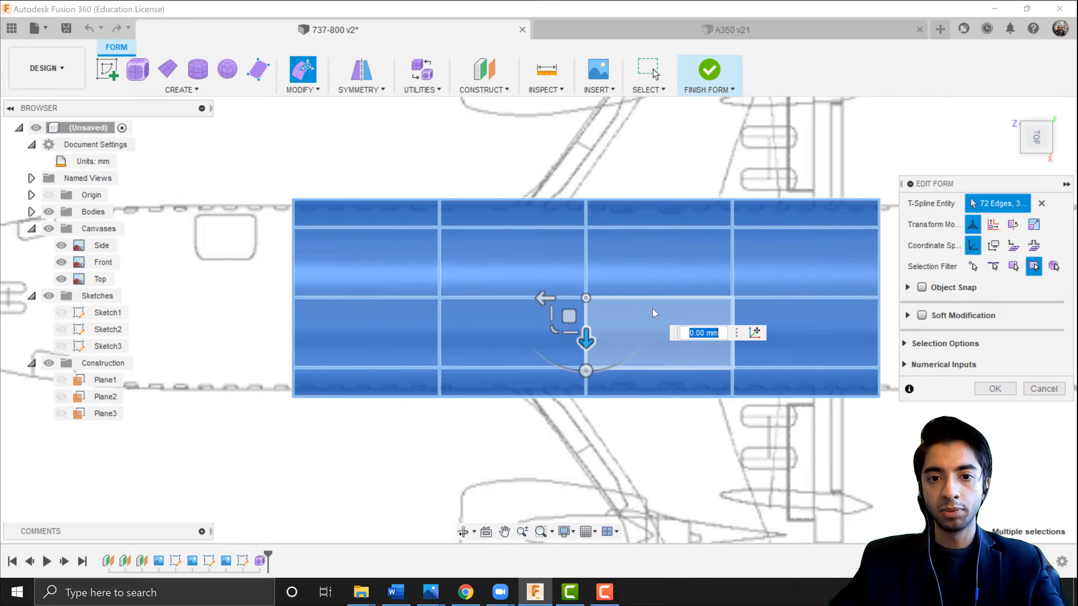
{"action": "scroll", "coordinate": [567, 327], "scroll_direction": "up", "scroll_amount": 1}
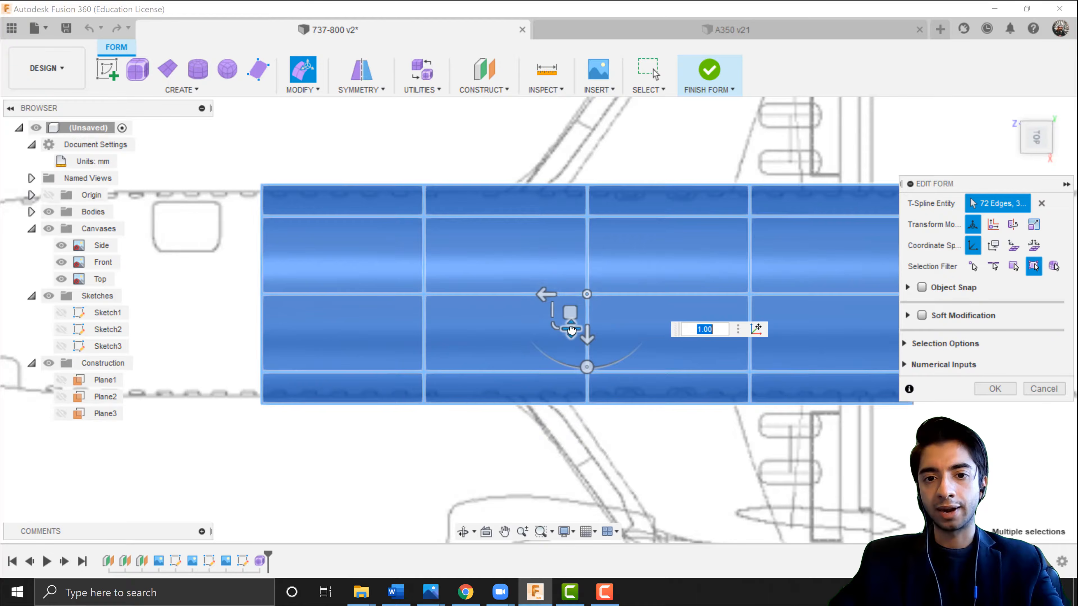
{"action": "mouse_move", "coordinate": [572, 330]}
{"action": "left_mouse_down"}
{"action": "mouse_move", "coordinate": [570, 383]}
{"action": "mouse_move", "coordinate": [553, 267]}
{"action": "mouse_move", "coordinate": [556, 404]}
{"action": "mouse_move", "coordinate": [551, 306]}
{"action": "mouse_move", "coordinate": [551, 328]}
{"action": "left_mouse_up"}
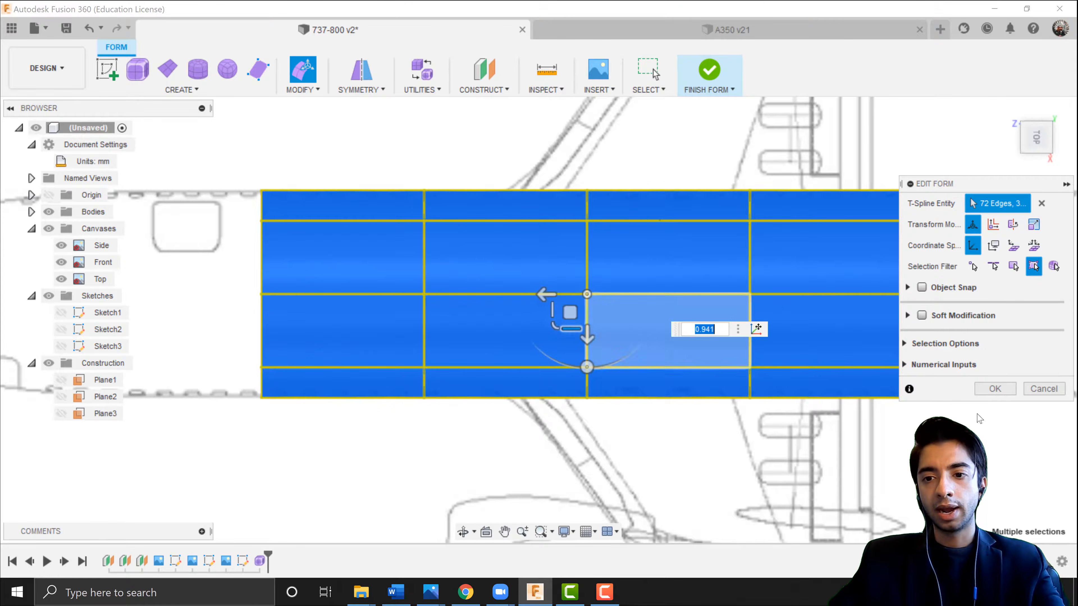
{"action": "left_click", "coordinate": [989, 390]}
{"action": "left_click", "coordinate": [830, 422]}
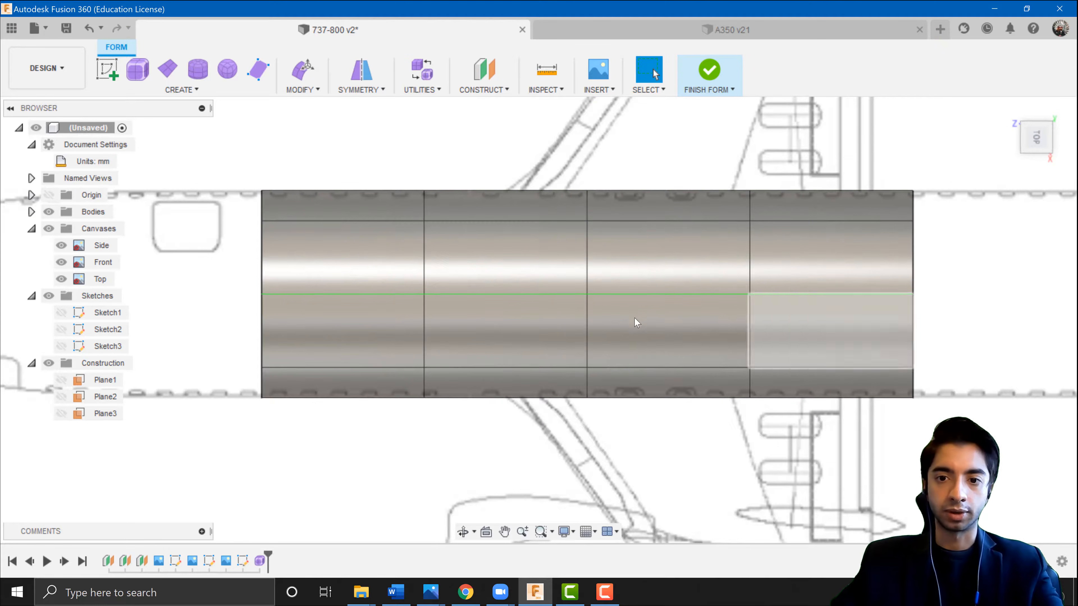
Select the cylinder's end edge loop and extrude it about 3500 mm along the fuselage with Edit Form.
{"action": "left_click", "coordinate": [1035, 162]}
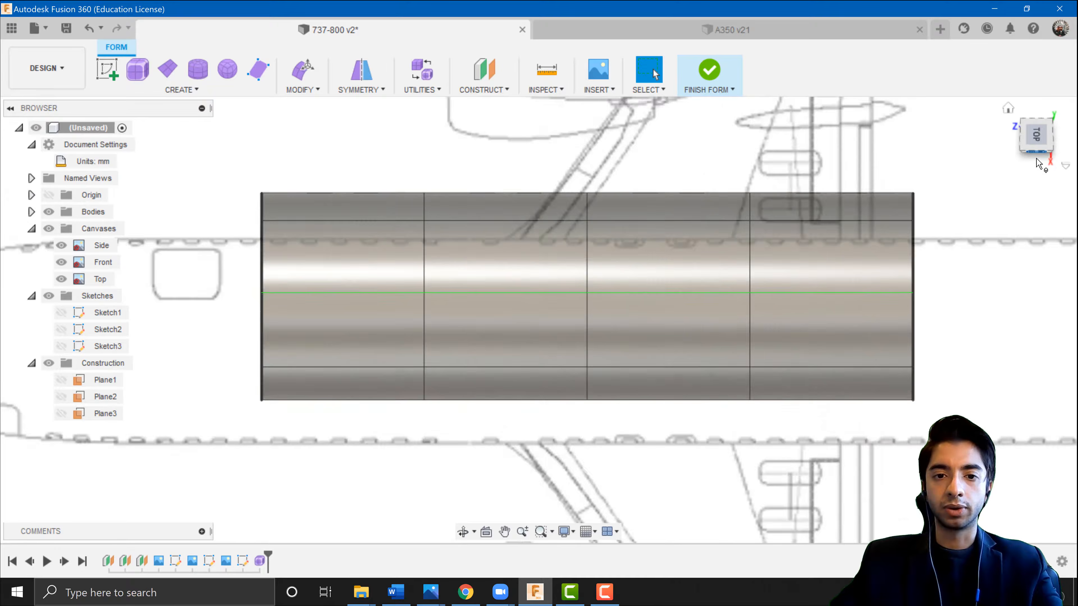
{"action": "left_click", "coordinate": [1014, 137]}
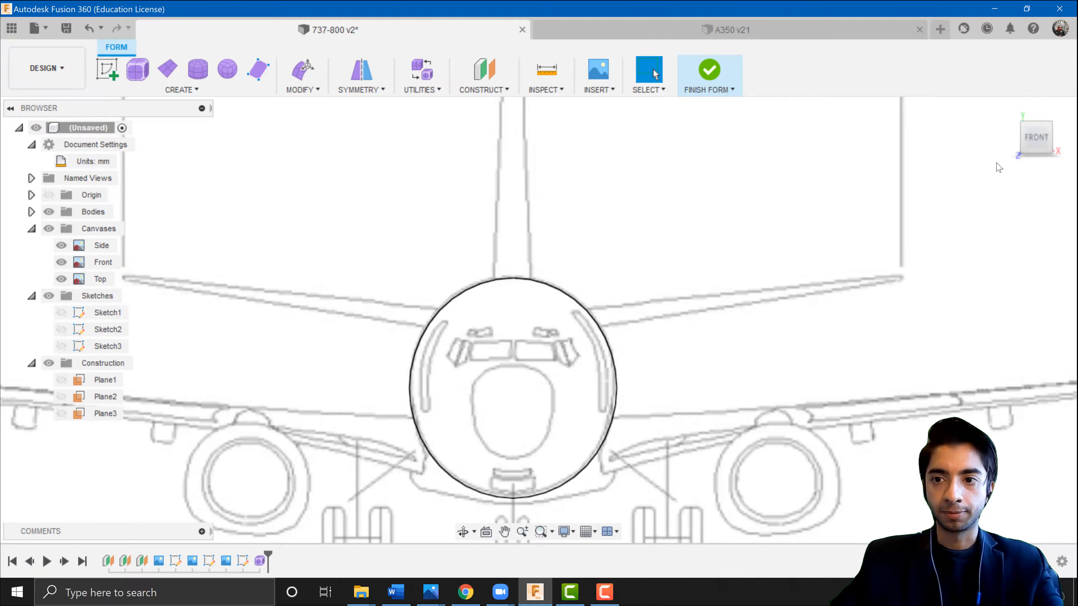
{"action": "left_click", "coordinate": [1058, 144]}
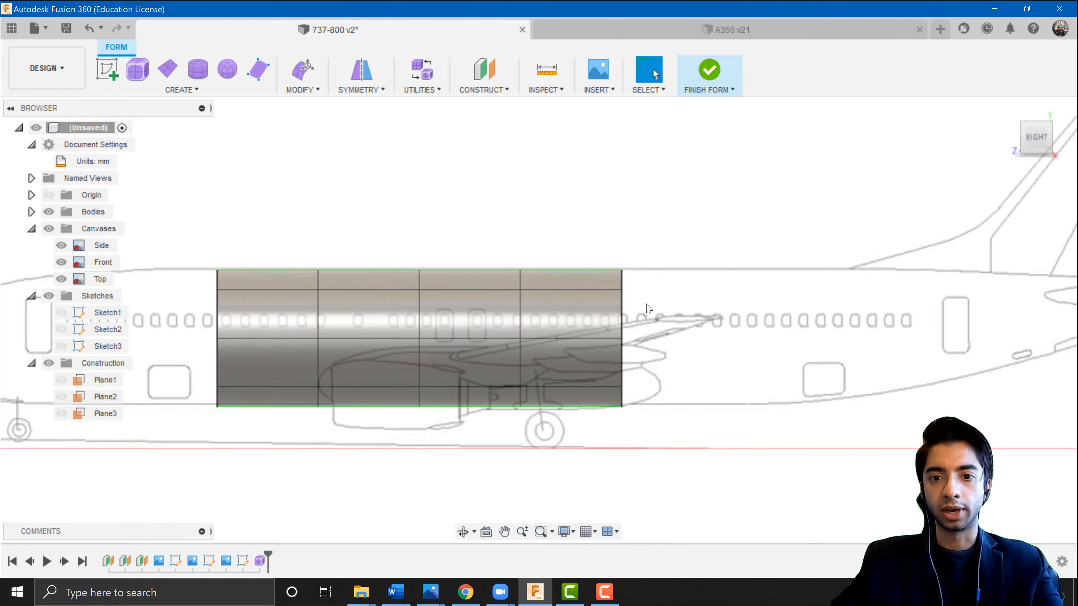
{"action": "double_click", "coordinate": [622, 313]}
{"action": "middle_click_drag", "start_coordinate": [636, 325], "coordinate": [524, 268], "text": "shift"}
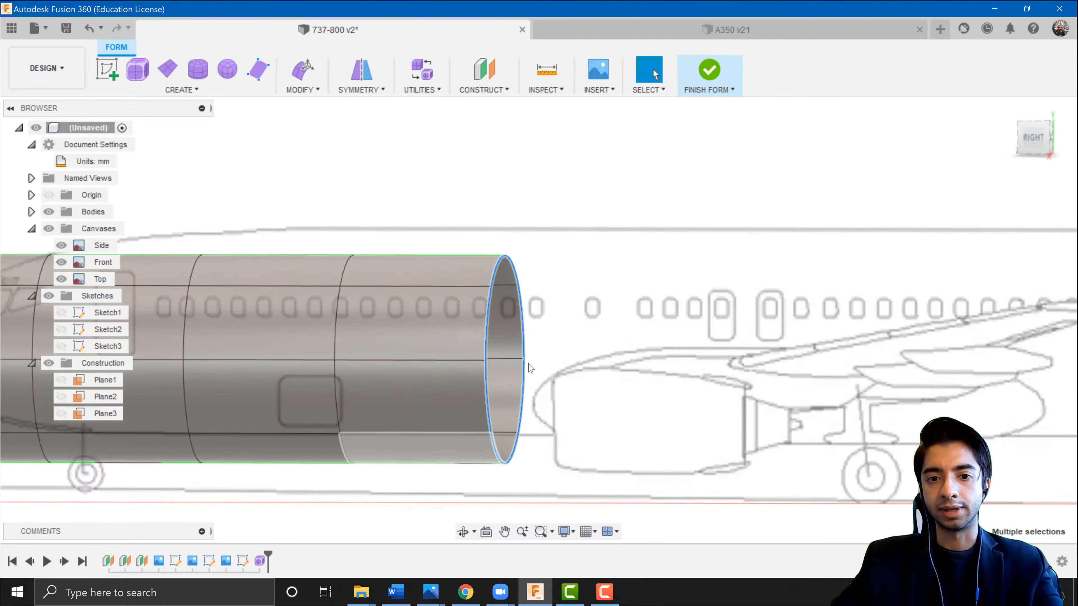
{"action": "left_click", "coordinate": [1029, 137]}
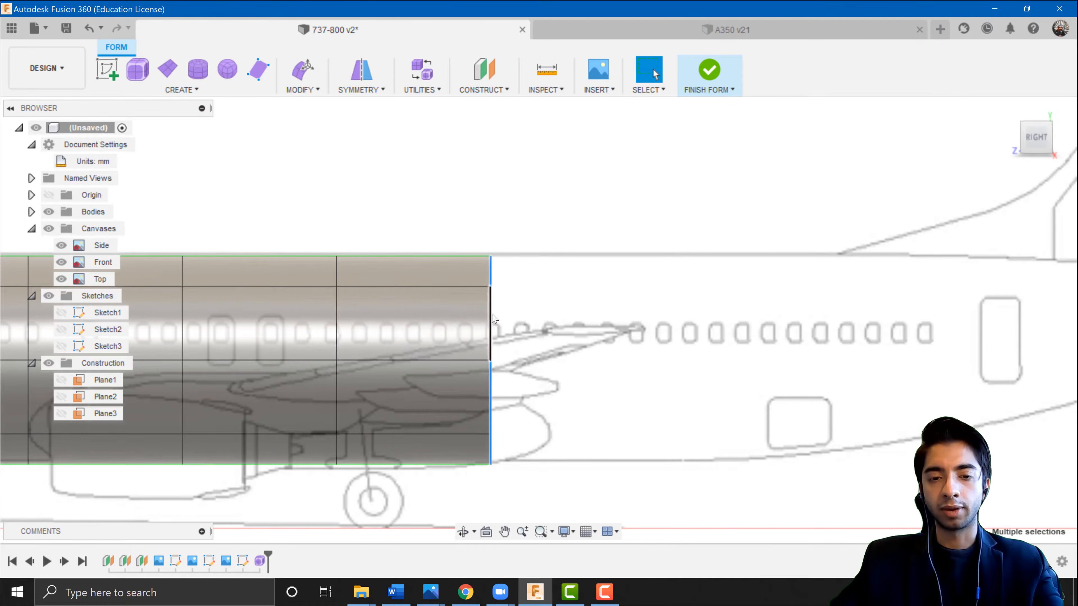
{"action": "right_click", "coordinate": [494, 318]}
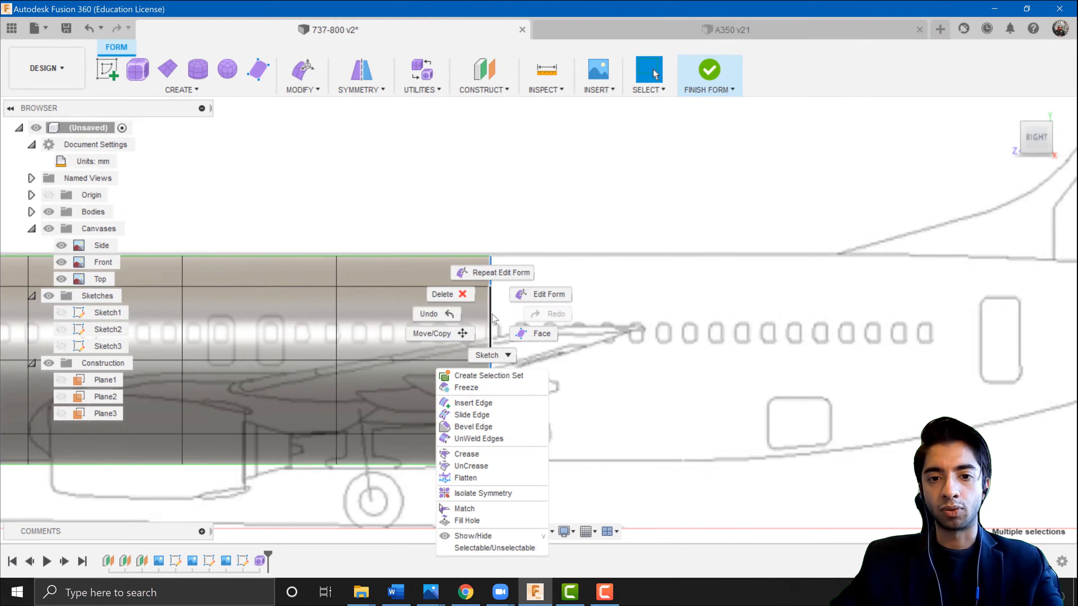
{"action": "left_click", "coordinate": [550, 296]}
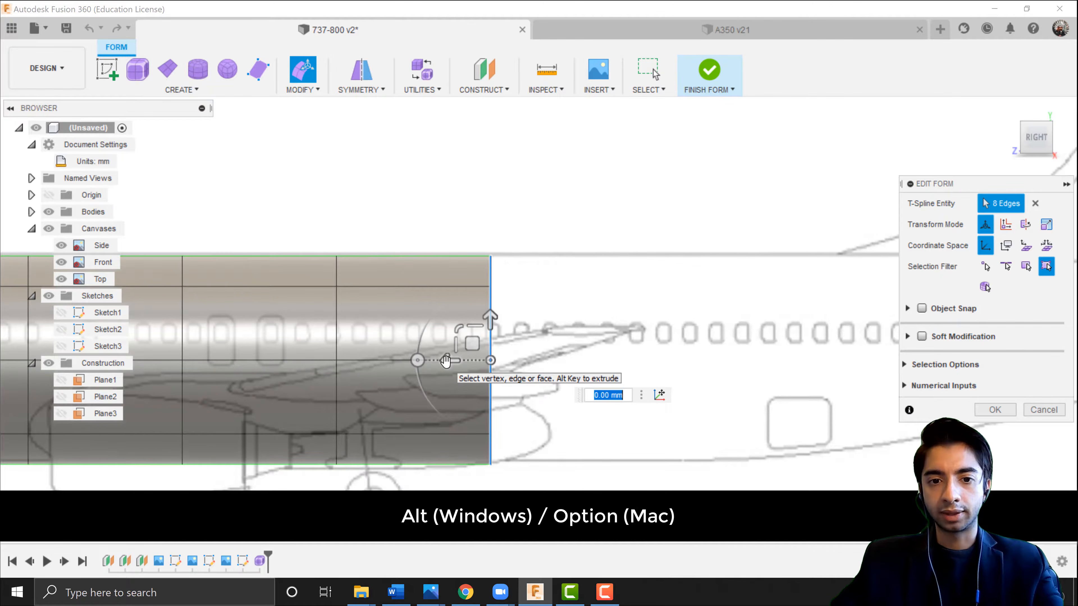
{"action": "left_click_drag", "start_coordinate": [446, 361], "coordinate": [654, 352], "text": "alt"}
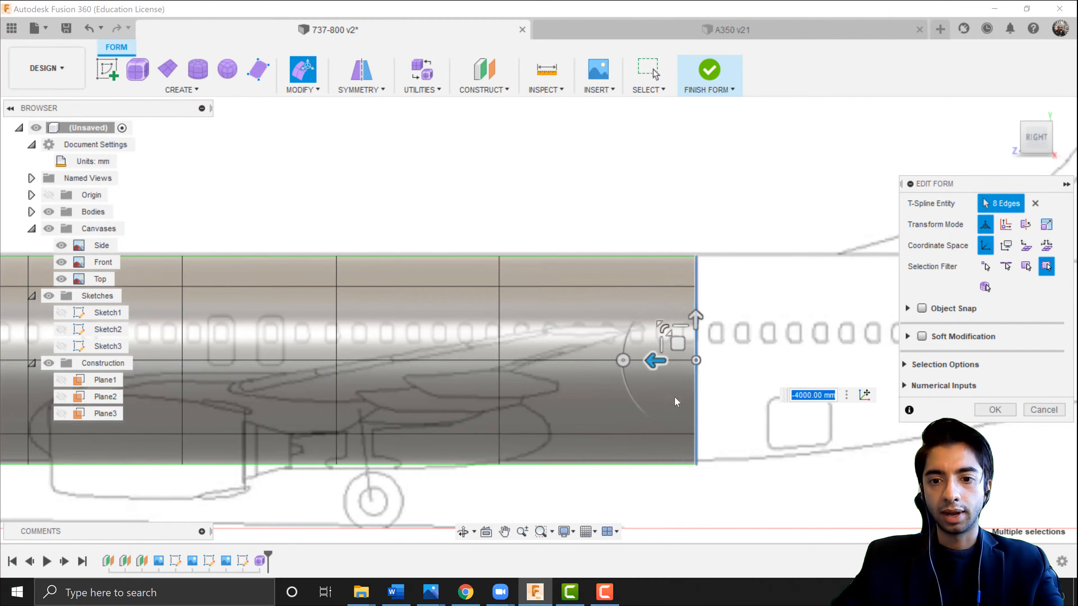
{"action": "scroll", "coordinate": [689, 434], "scroll_direction": "up", "scroll_amount": 5}
{"action": "left_click_drag", "start_coordinate": [664, 297], "coordinate": [614, 297]}
{"action": "scroll", "coordinate": [541, 365], "scroll_direction": "down", "scroll_amount": 2}
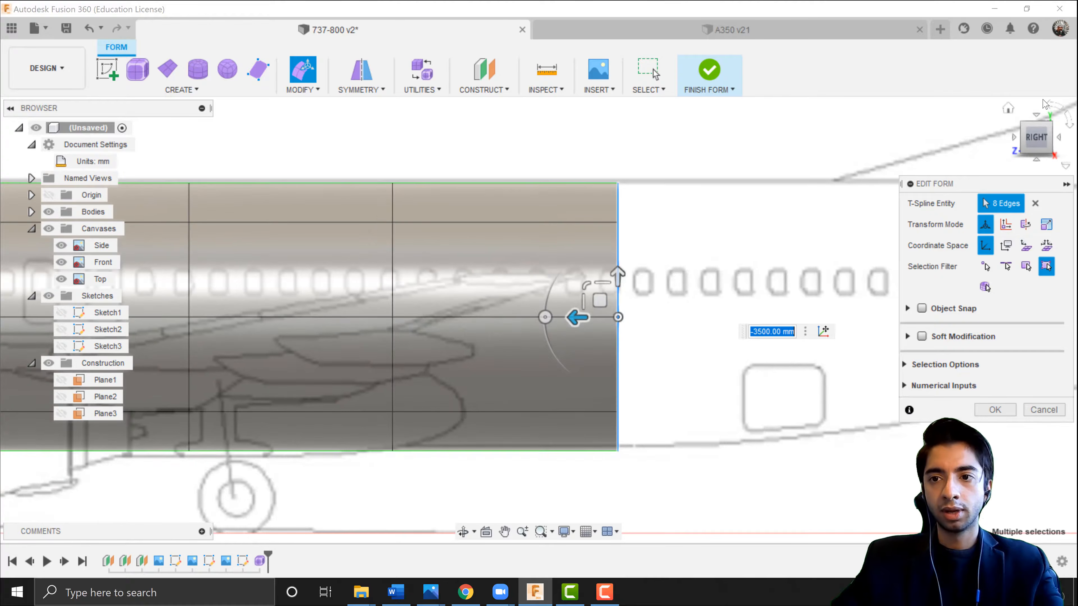
Extrude the end edge loop another 1200 mm along the fuselage.
{"action": "left_click", "coordinate": [1035, 116]}
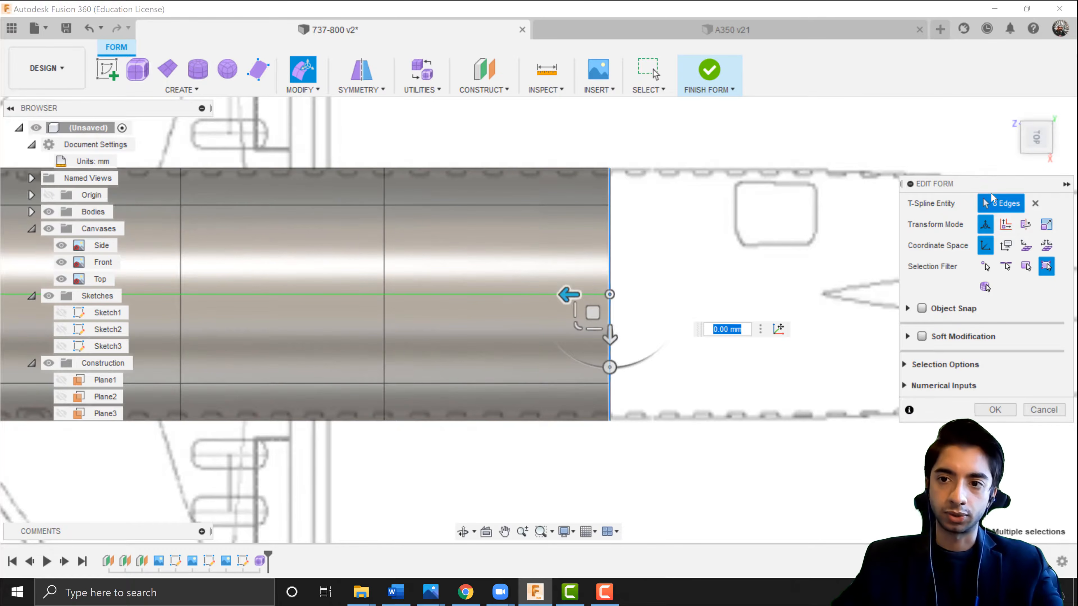
{"action": "left_click", "coordinate": [1034, 164]}
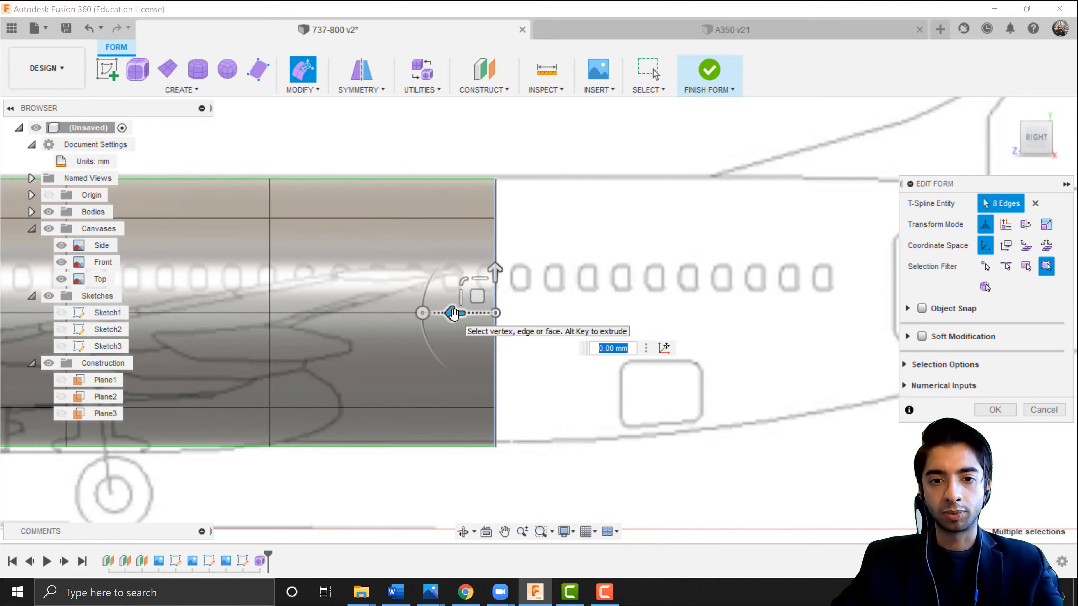
{"action": "left_click_drag", "start_coordinate": [453, 314], "coordinate": [533, 314]}
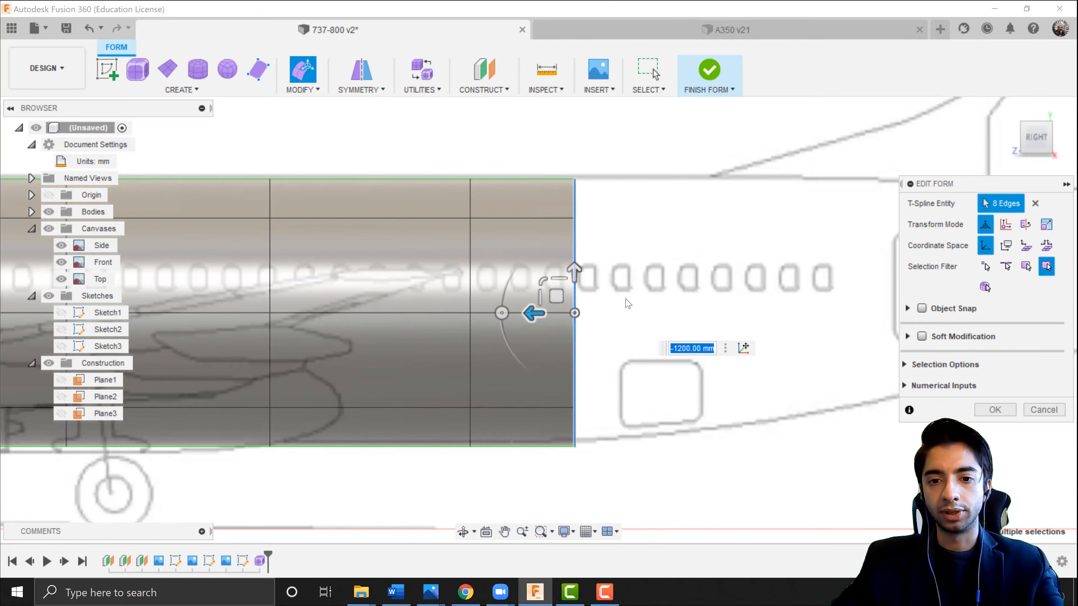
Extrude the end edge loop a further 1900 mm along the fuselage.
{"action": "left_click", "coordinate": [1048, 128]}
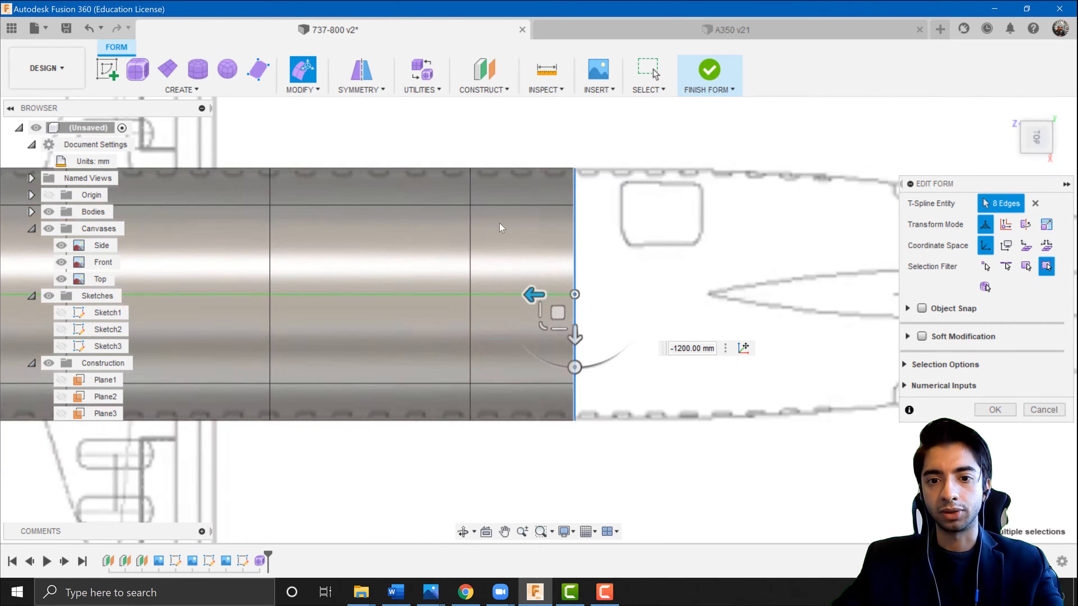
{"action": "left_click", "coordinate": [1037, 164]}
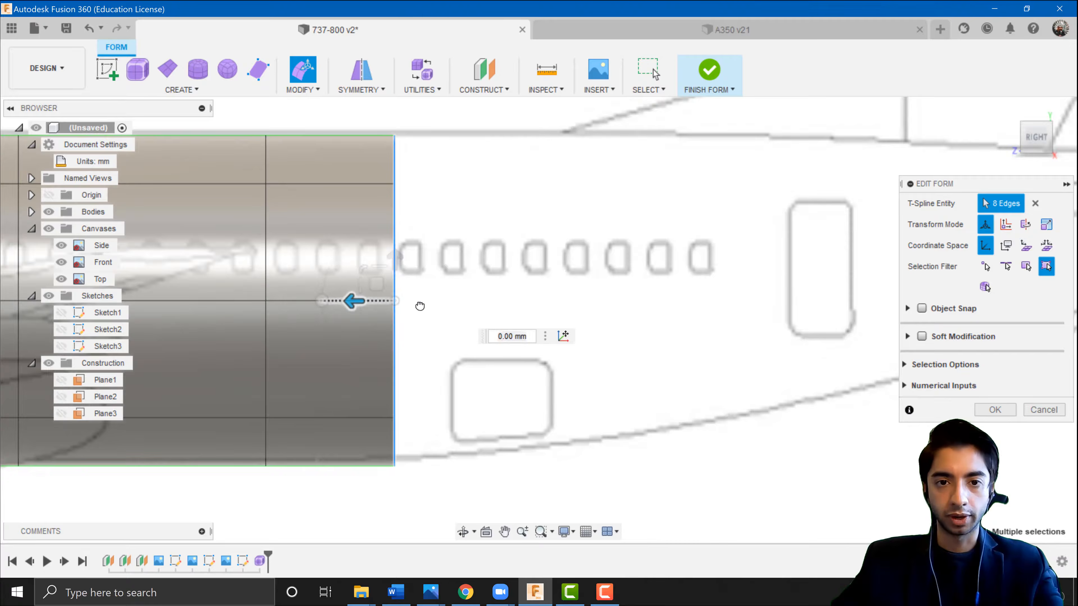
{"action": "left_click_drag", "start_coordinate": [354, 300], "coordinate": [508, 301]}
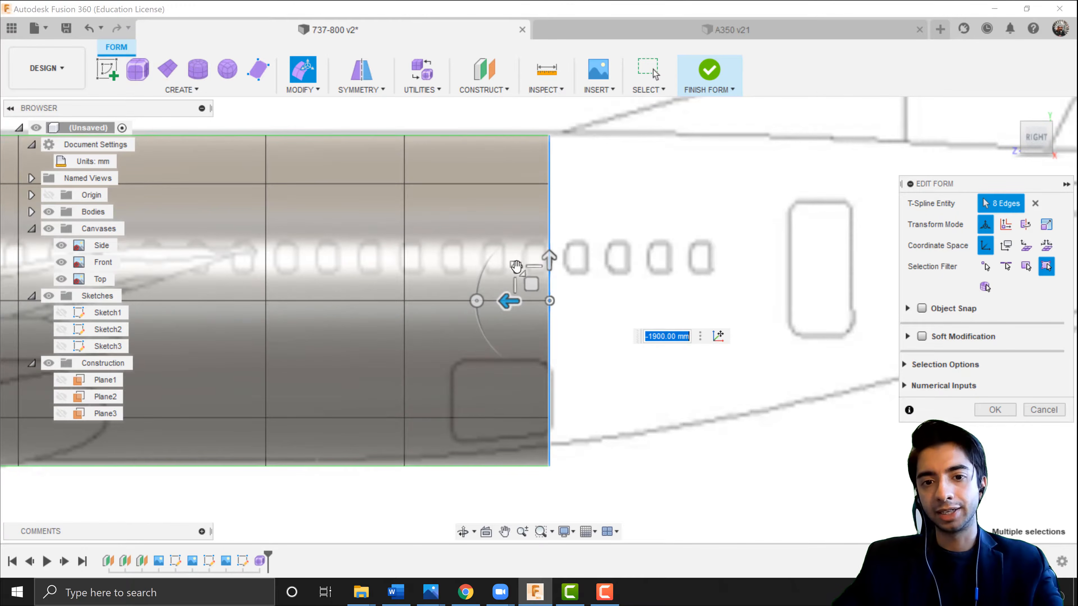
Scale the end edge loop to about 0.956 and shift it in the side view to follow the blueprint's fuselage taper.
{"action": "left_click", "coordinate": [516, 265]}
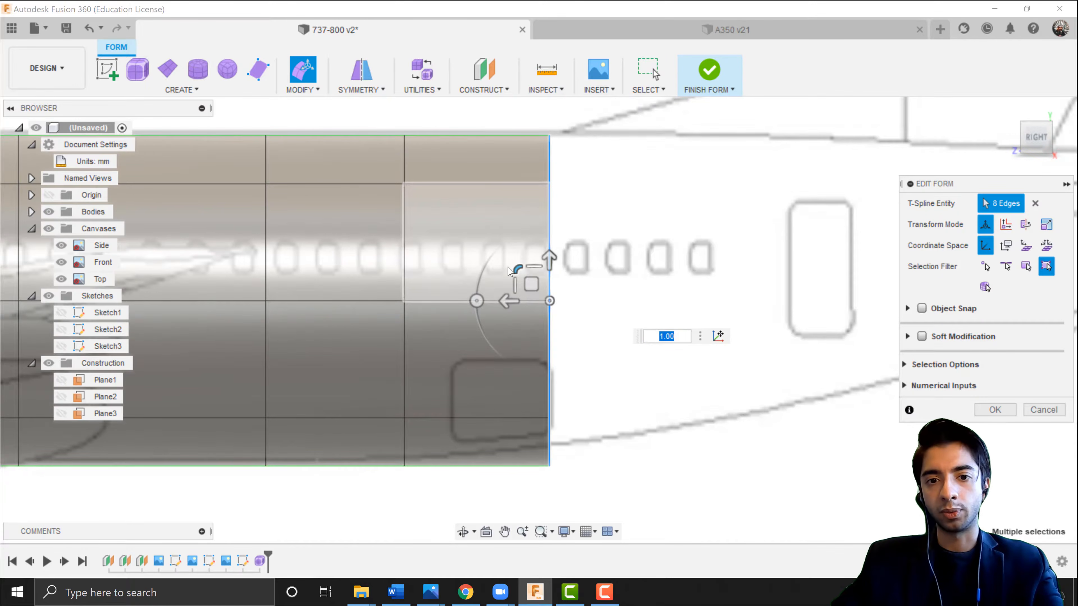
{"action": "left_click_drag", "start_coordinate": [513, 265], "coordinate": [517, 269]}
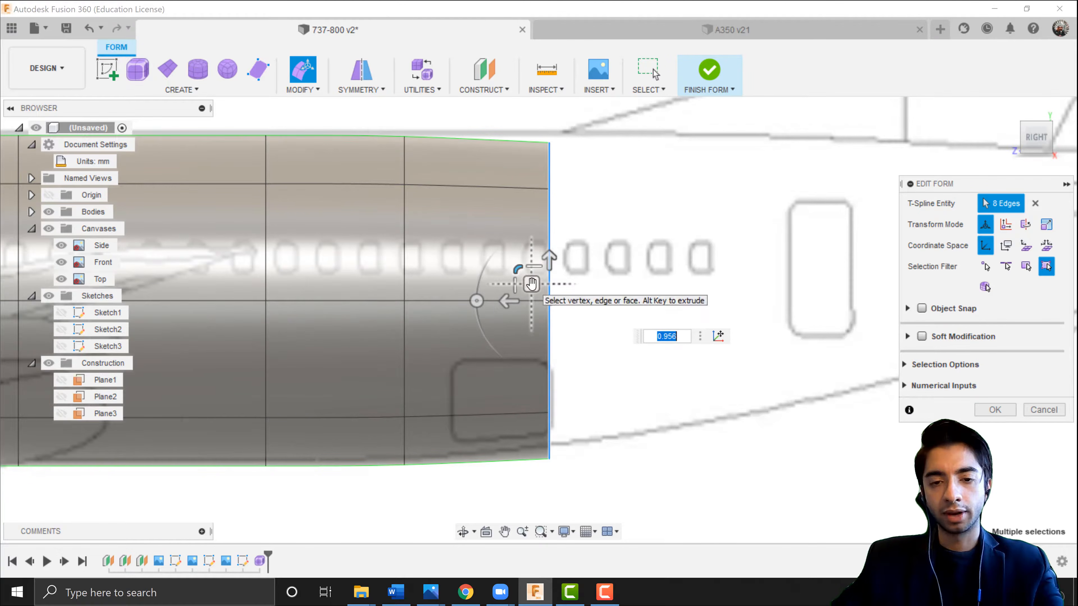
{"action": "left_click_drag", "start_coordinate": [530, 282], "coordinate": [529, 277]}
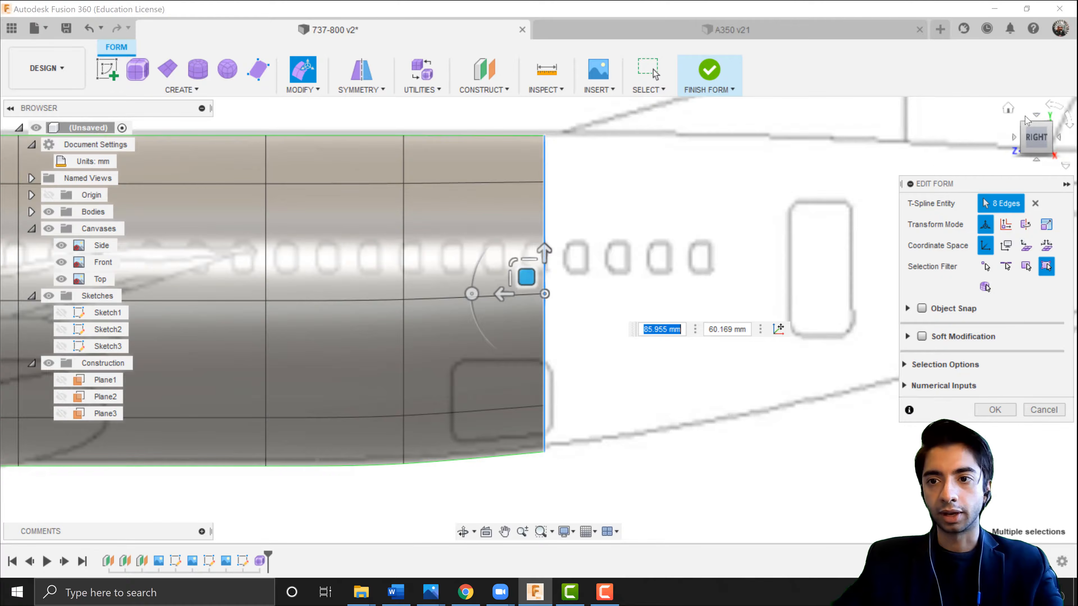
{"action": "left_click", "coordinate": [1035, 116]}
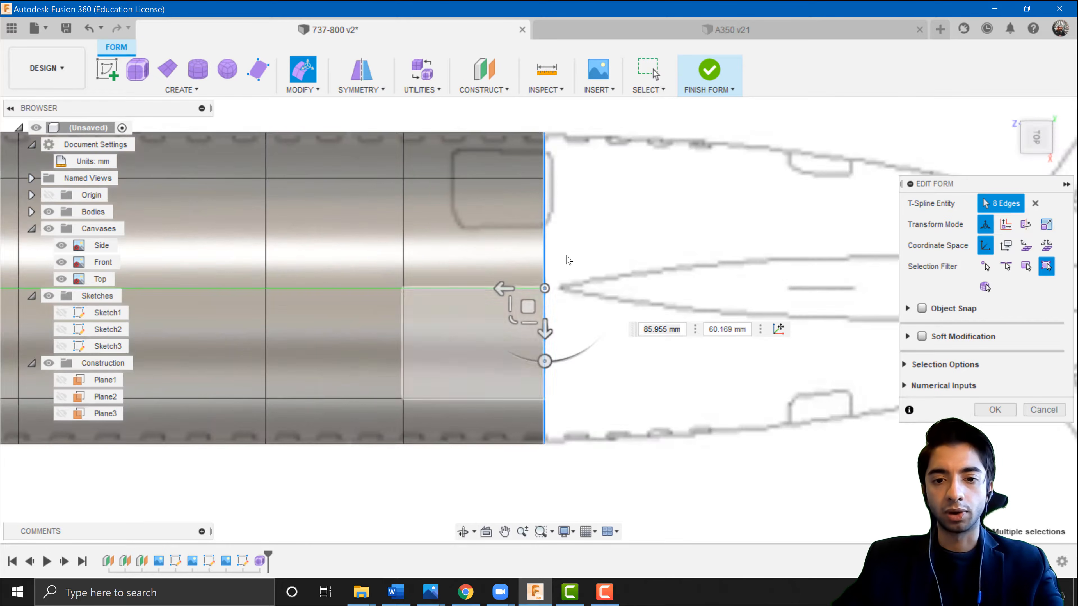
{"action": "scroll", "coordinate": [556, 147], "scroll_direction": "up", "scroll_amount": 5}
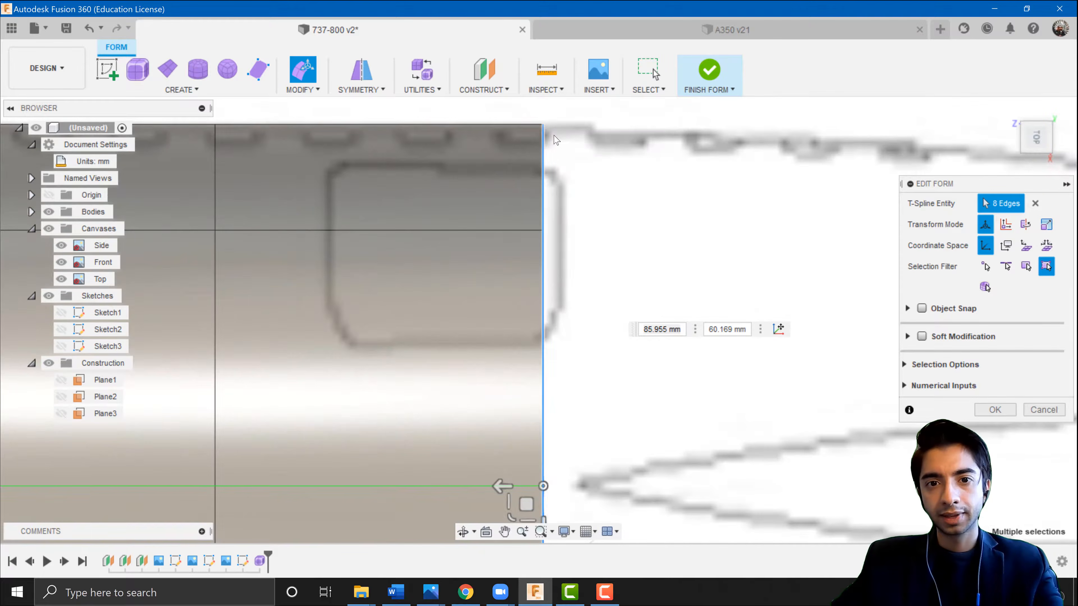
{"action": "scroll", "coordinate": [554, 144], "scroll_direction": "down", "scroll_amount": 5}
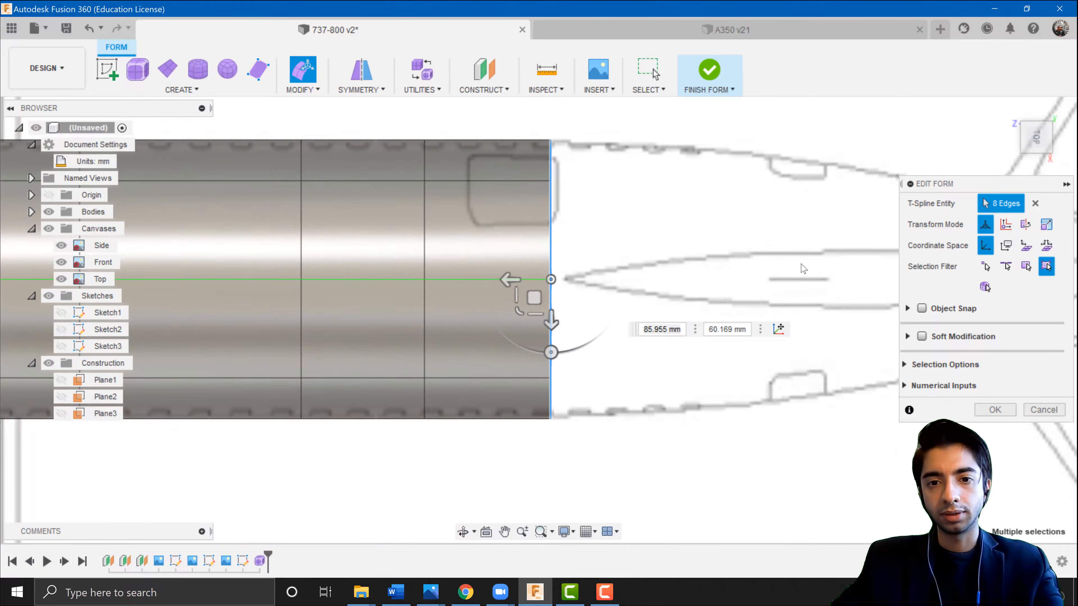
{"action": "left_click", "coordinate": [1037, 160]}
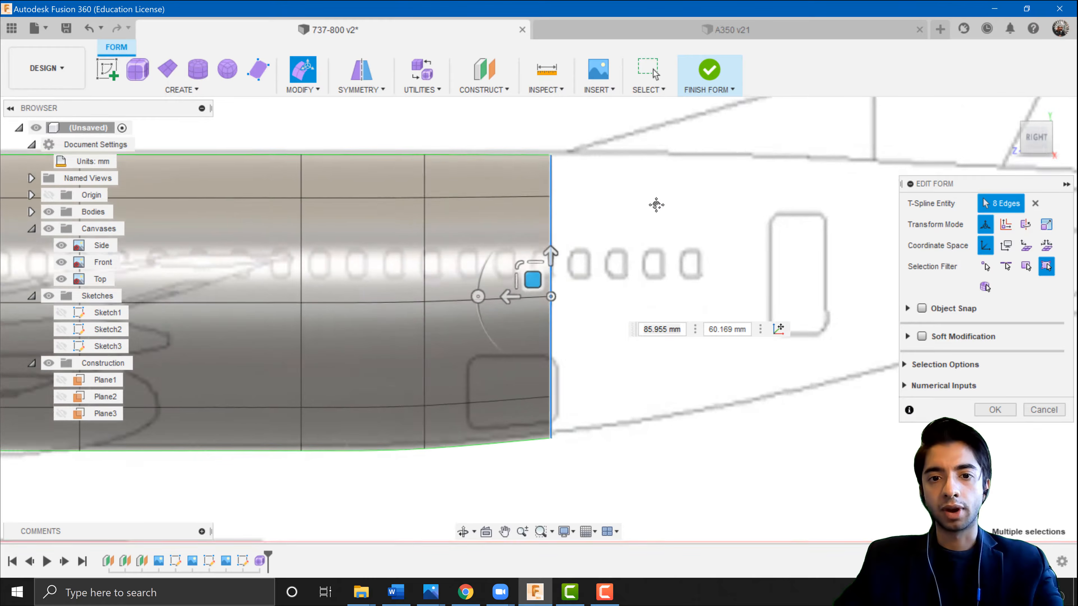
{"action": "middle_click_drag", "start_coordinate": [657, 205], "coordinate": [496, 196]}
{"action": "left_click_drag", "start_coordinate": [371, 271], "coordinate": [418, 276], "text": "alt"}
{"action": "left_click_drag", "start_coordinate": [348, 290], "coordinate": [483, 262], "text": "alt"}
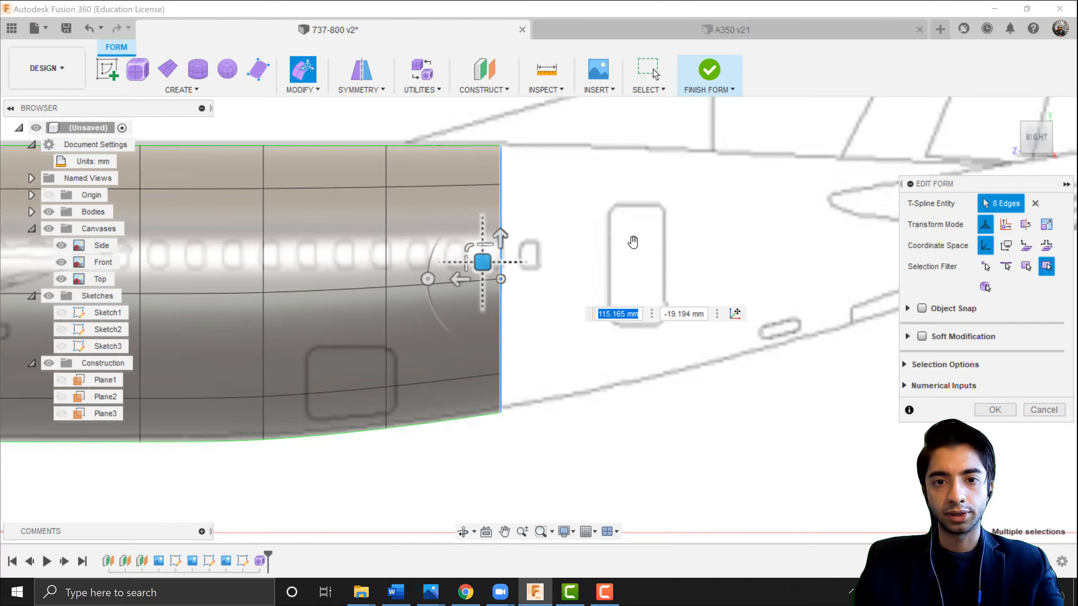
Scale the end edge loop in the top view to match the blueprint's fuselage width.
{"action": "left_click", "coordinate": [1036, 114]}
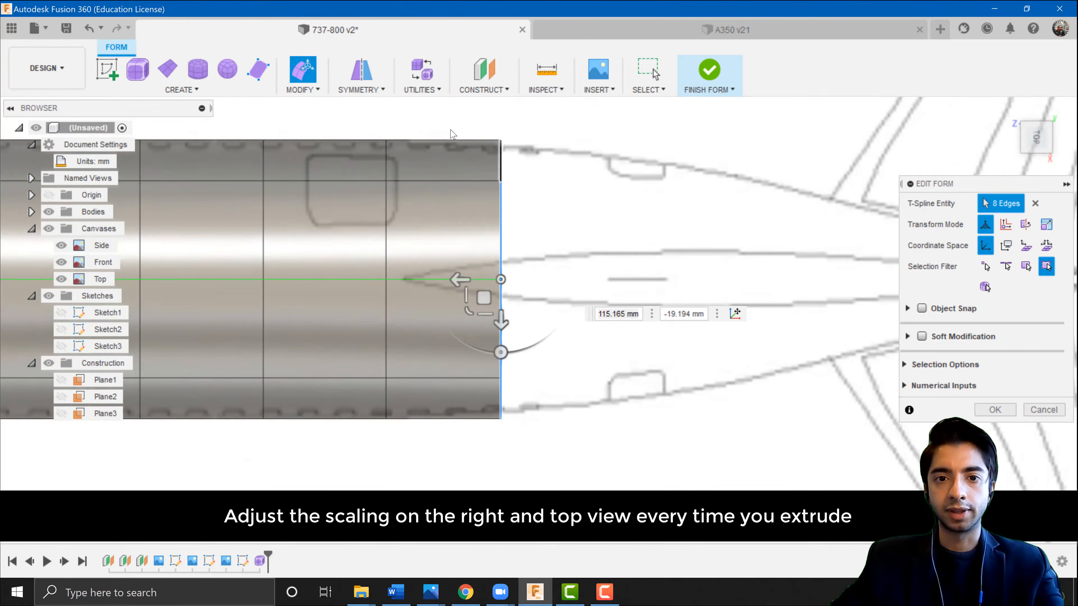
{"action": "scroll", "coordinate": [505, 418], "scroll_direction": "up", "scroll_amount": 2}
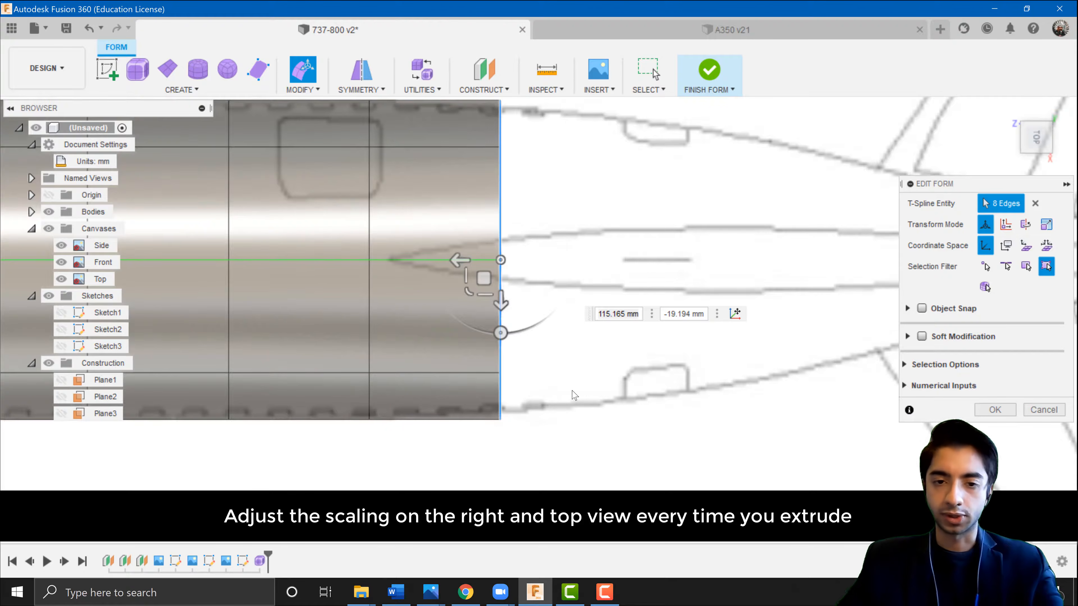
{"action": "middle_click_drag", "start_coordinate": [484, 221], "coordinate": [476, 256]}
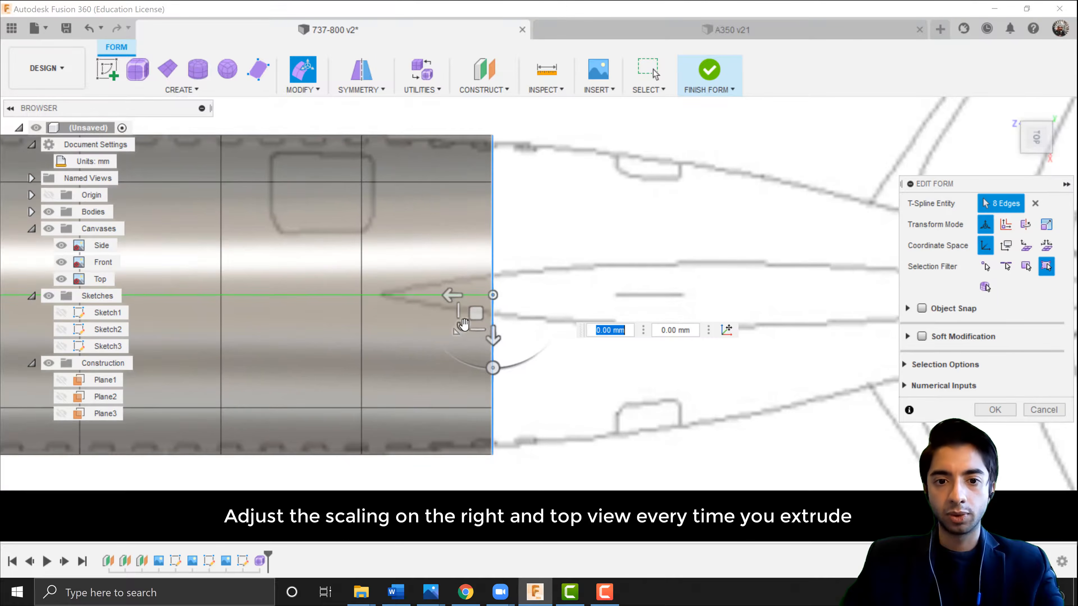
{"action": "left_click_drag", "start_coordinate": [462, 327], "coordinate": [452, 299]}
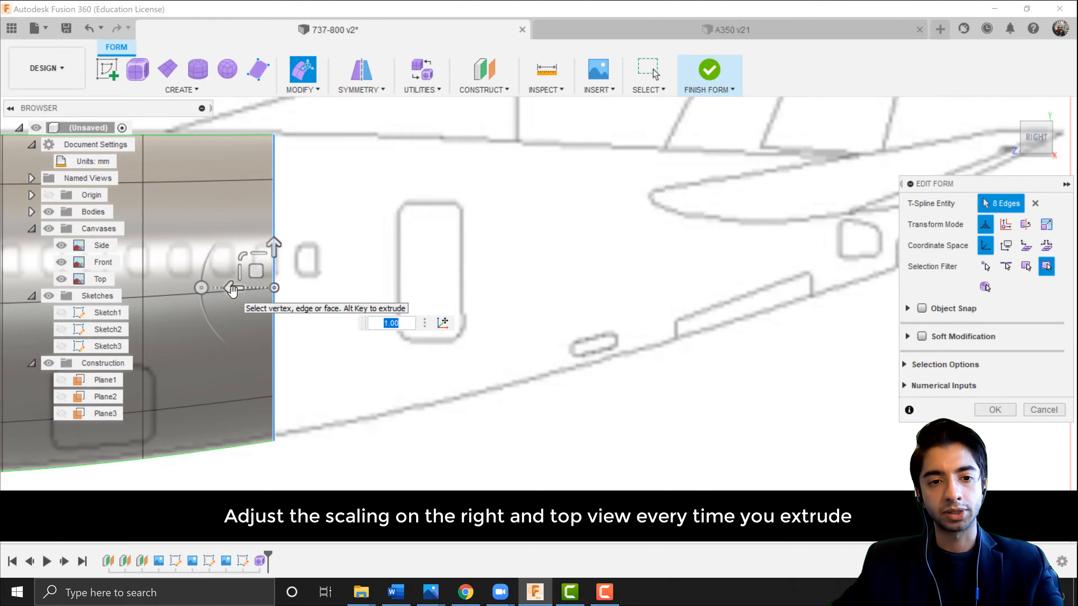
Extrude the end edge loop 1800 mm along the fuselage and scale it to about 1.068 in the side view.
{"action": "left_click_drag", "start_coordinate": [231, 290], "coordinate": [376, 303], "text": "alt"}
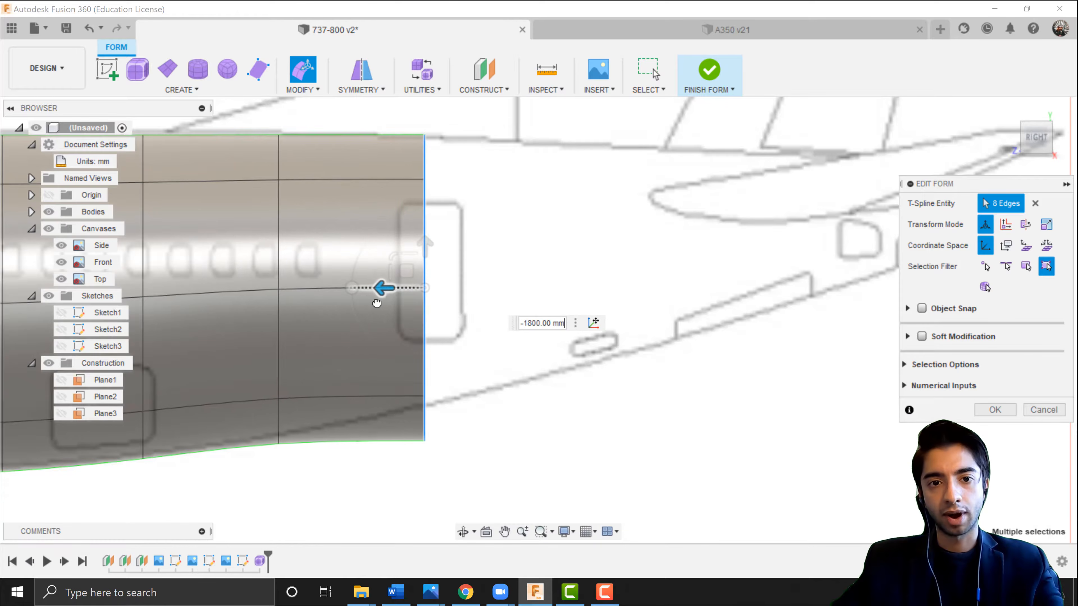
{"action": "mouse_move", "coordinate": [396, 255]}
{"action": "left_mouse_down"}
{"action": "mouse_move", "coordinate": [412, 262]}
{"action": "mouse_move", "coordinate": [393, 240]}
{"action": "left_mouse_up"}
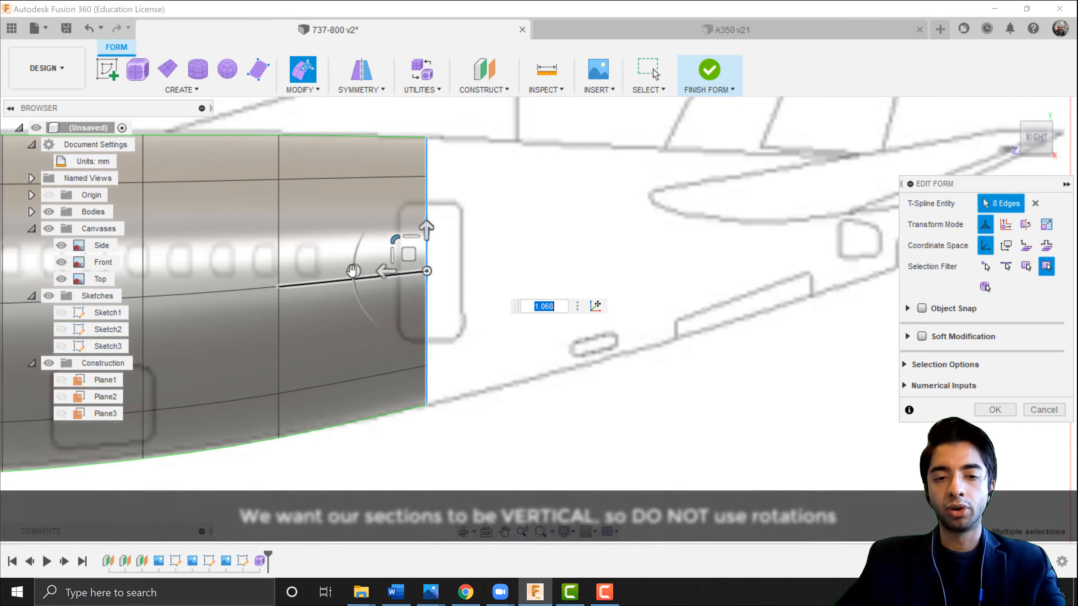
{"action": "left_click_drag", "start_coordinate": [354, 271], "coordinate": [379, 271]}
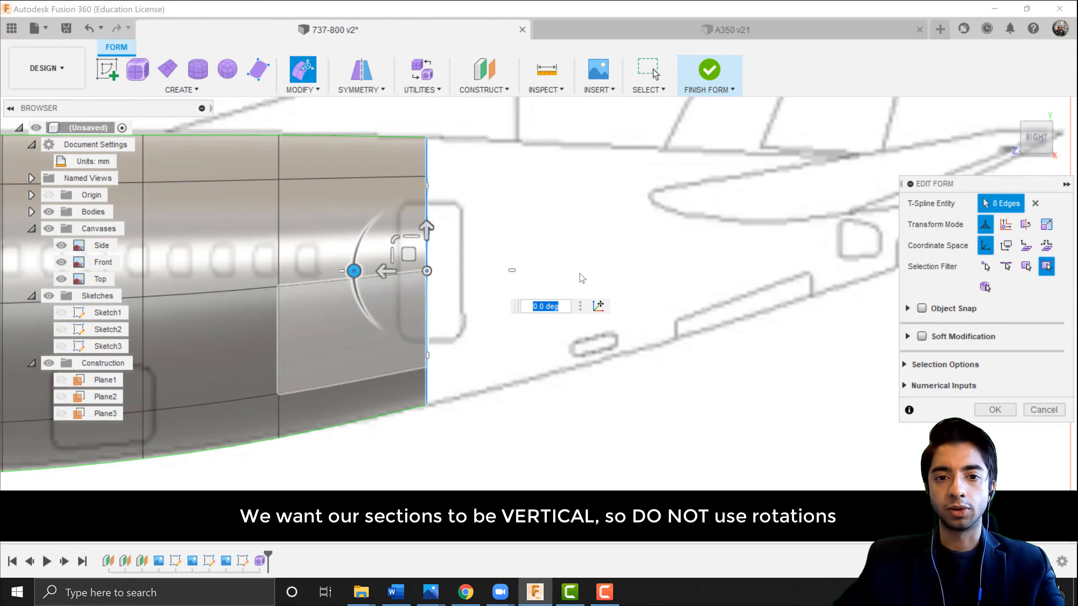
{"action": "left_click_drag", "start_coordinate": [385, 272], "coordinate": [629, 299]}
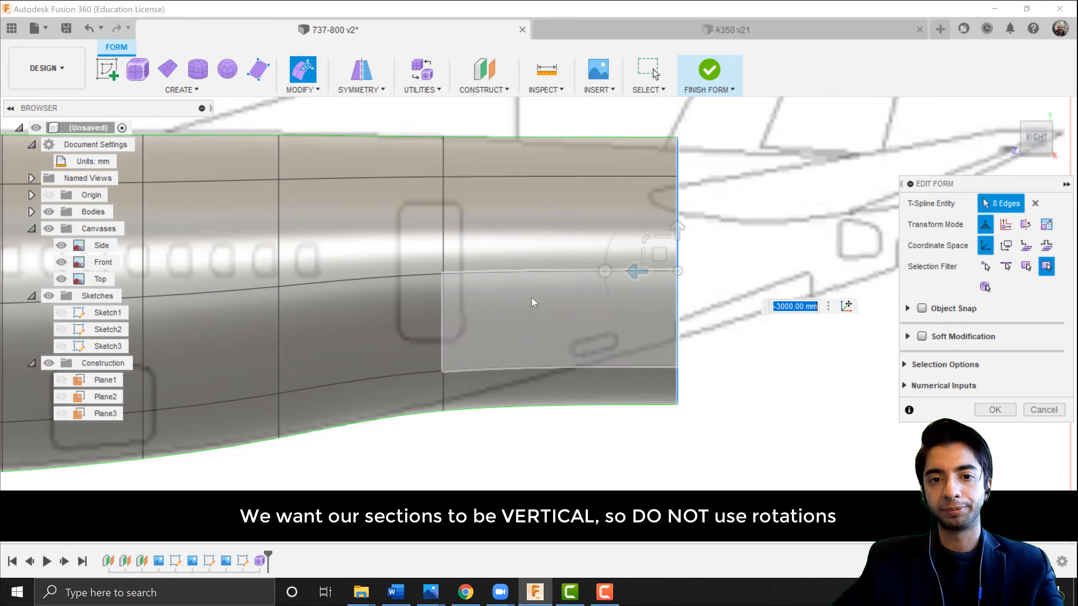
{"action": "key", "text": "ctrl+z"}
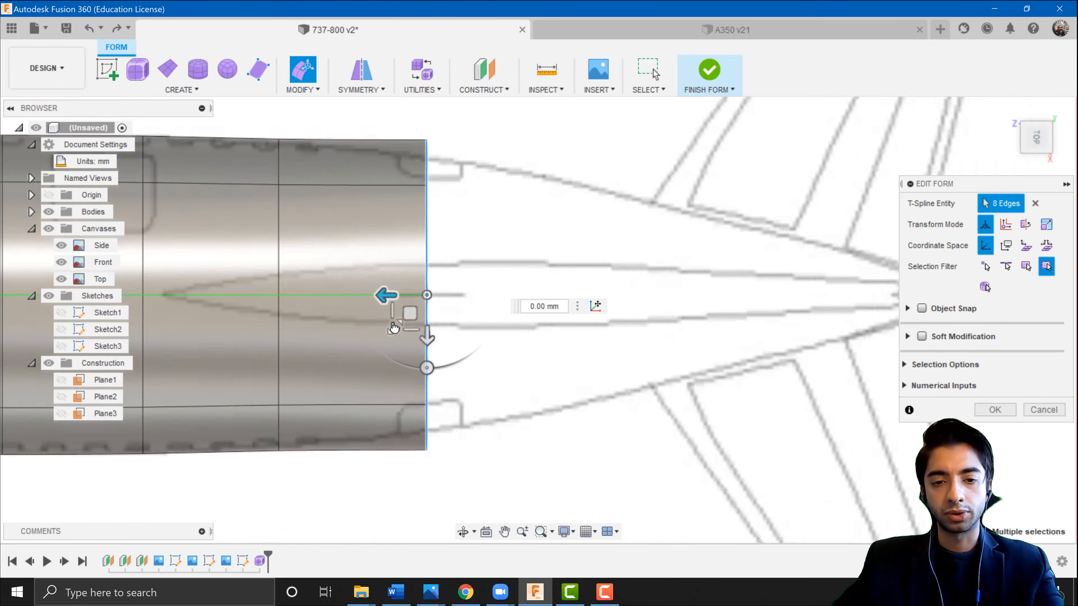
Scale the end edge loop to about 0.878 in the top view to follow the tail taper.
{"action": "left_click_drag", "start_coordinate": [394, 329], "coordinate": [395, 327]}
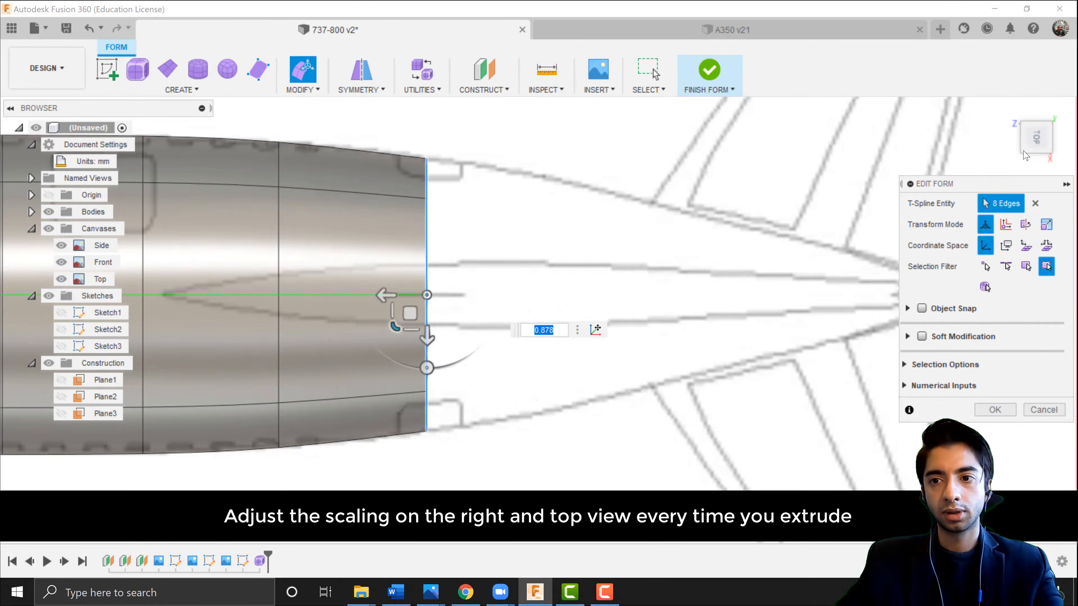
{"action": "left_click", "coordinate": [1036, 162]}
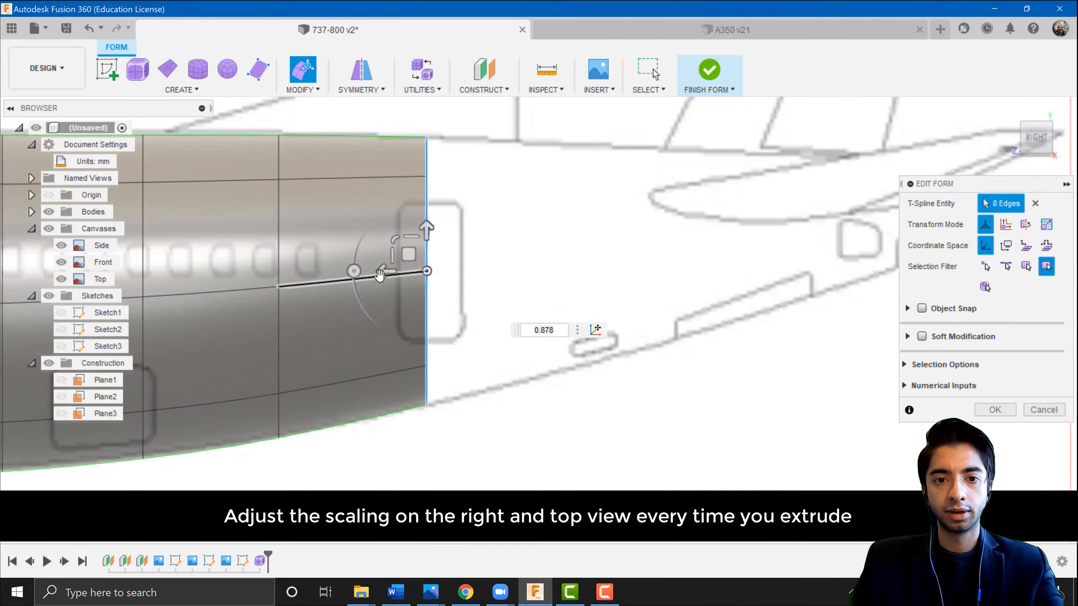
Extrude the end edge loop further toward the tail and scale it to about 0.751 in the top view.
{"action": "left_click_drag", "start_coordinate": [380, 275], "coordinate": [596, 240], "text": "alt"}
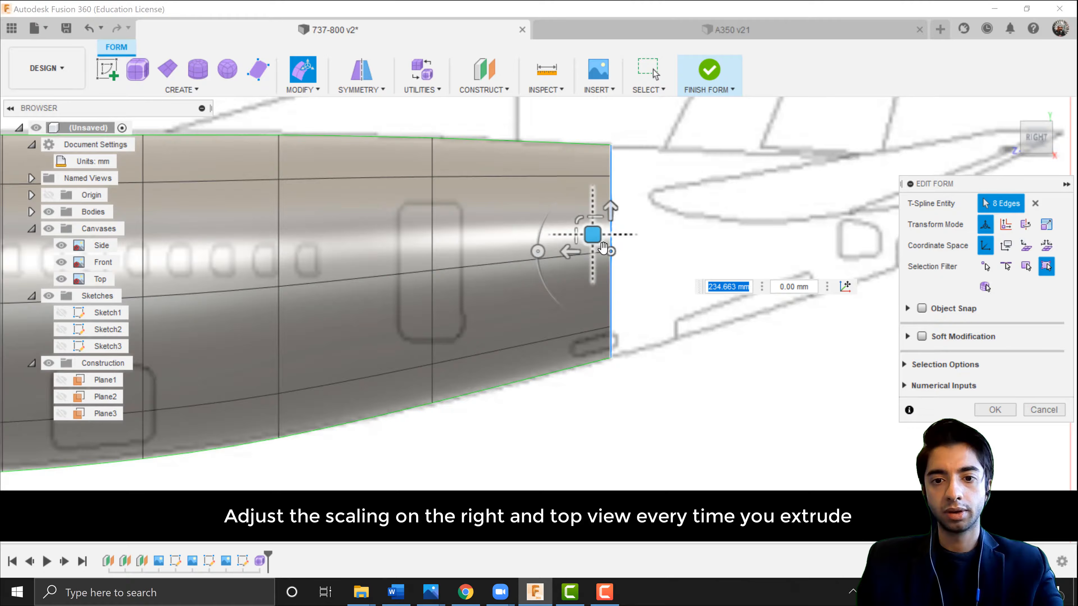
{"action": "left_click", "coordinate": [1027, 126]}
{"action": "left_click_drag", "start_coordinate": [578, 327], "coordinate": [578, 326]}
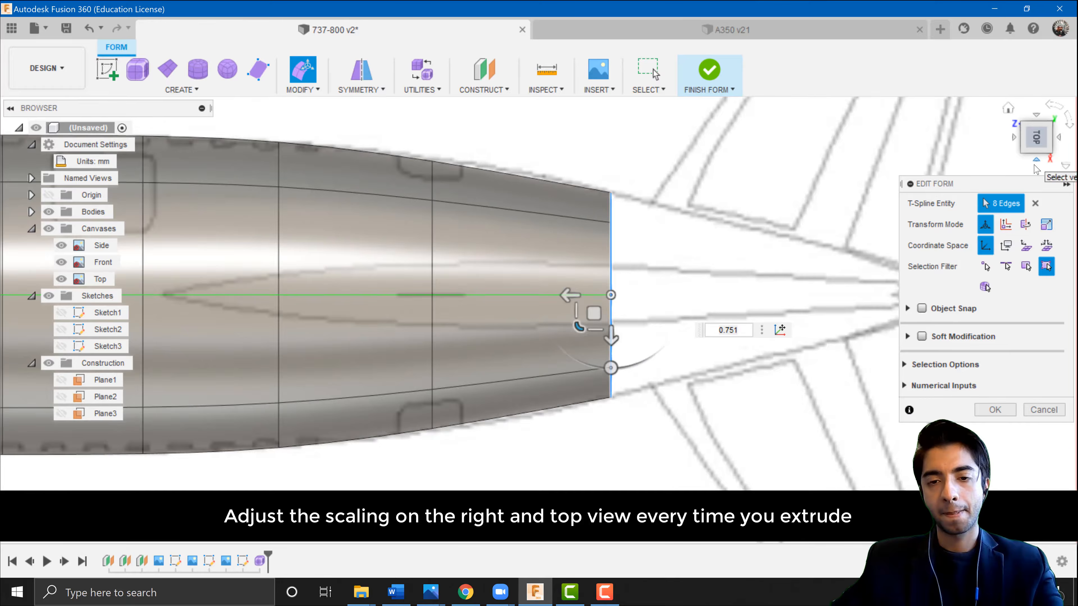
Extrude the end edge loop another section toward the tail and scale it to about 0.605.
{"action": "left_click", "coordinate": [1036, 160]}
{"action": "left_click_drag", "start_coordinate": [373, 265], "coordinate": [539, 210], "text": "alt"}
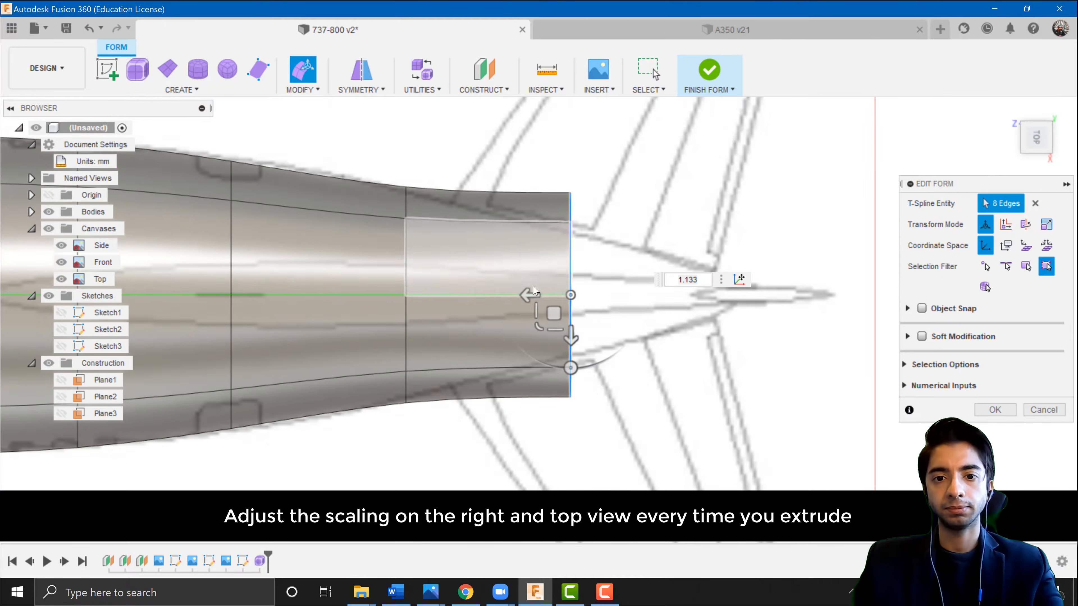
{"action": "left_click_drag", "start_coordinate": [539, 325], "coordinate": [561, 325]}
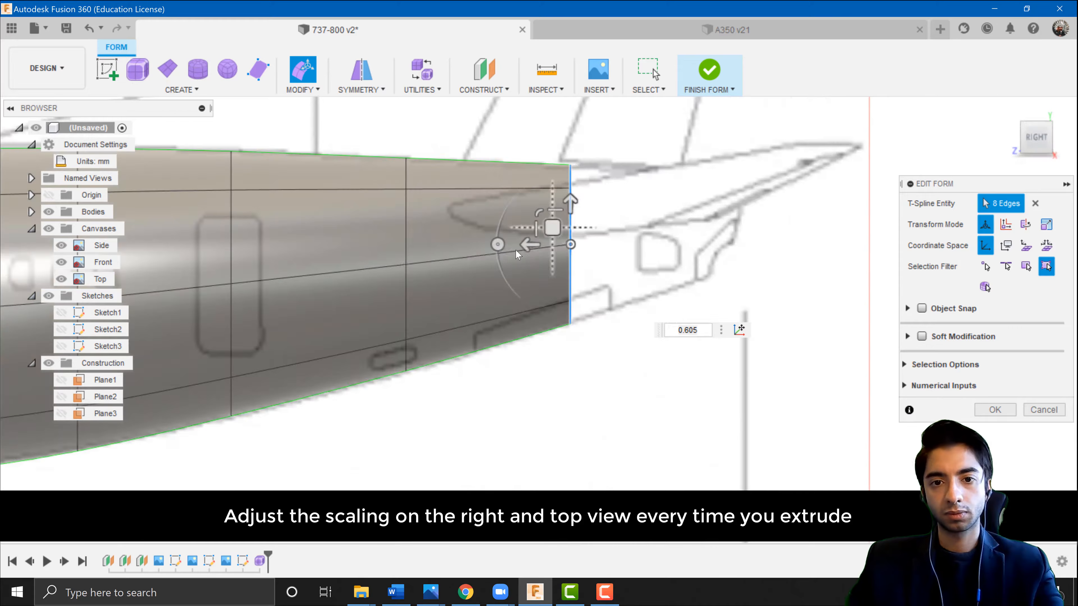
Extrude the end edge loop to the tail cone's end, narrow it in the top view, and confirm the form edit.
{"action": "left_click_drag", "start_coordinate": [530, 246], "coordinate": [678, 211]}
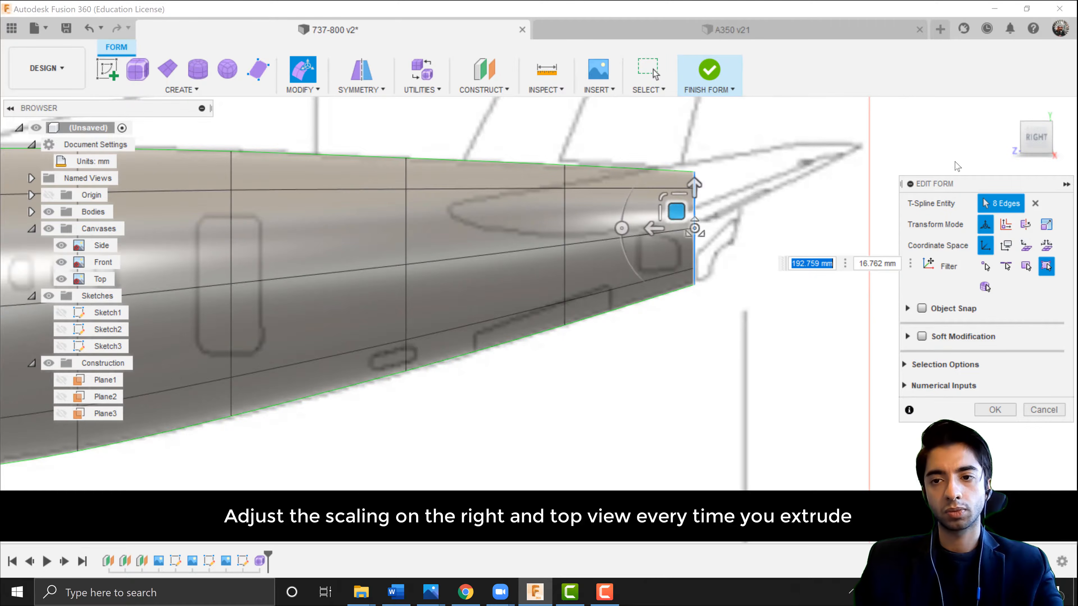
{"action": "left_click", "coordinate": [1036, 114]}
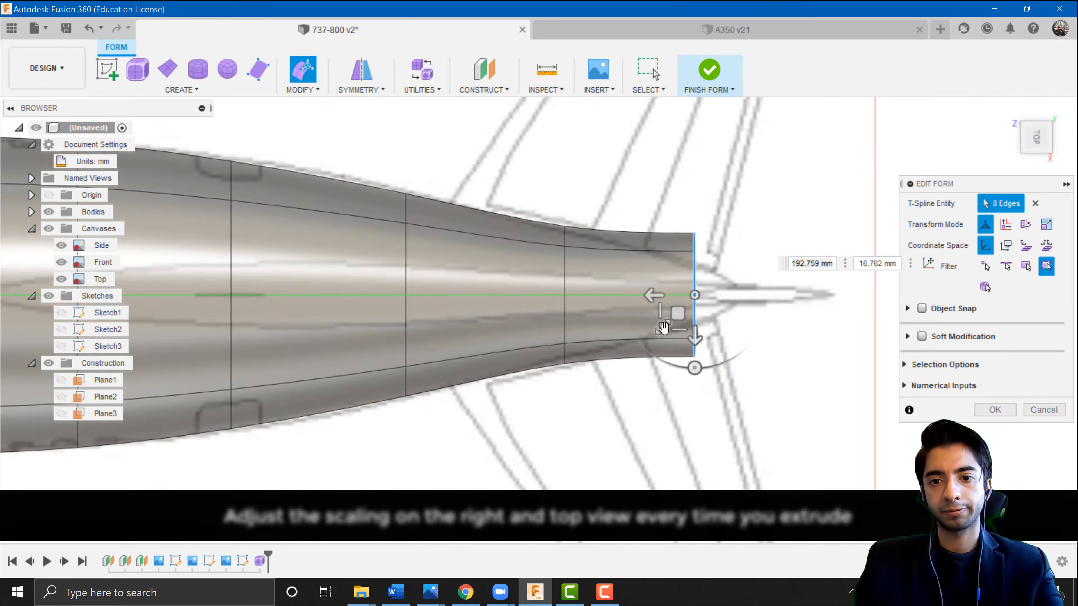
{"action": "left_click_drag", "start_coordinate": [664, 323], "coordinate": [692, 322]}
{"action": "left_click", "coordinate": [992, 410]}
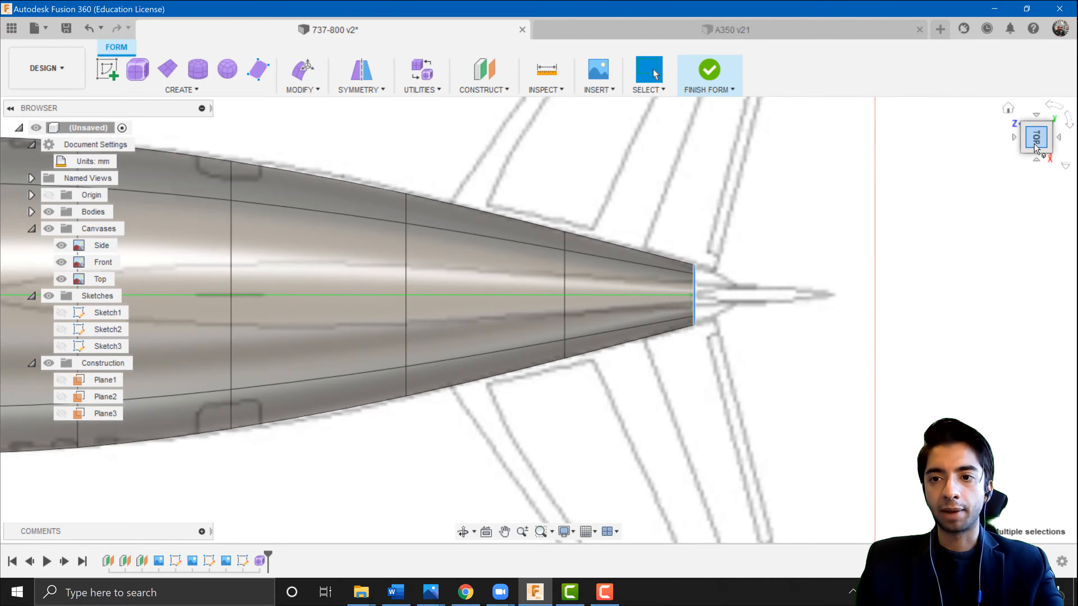
Inspect the tapered rear fuselage against the blueprints from the side, top and 3D views.
{"action": "left_click", "coordinate": [1036, 163]}
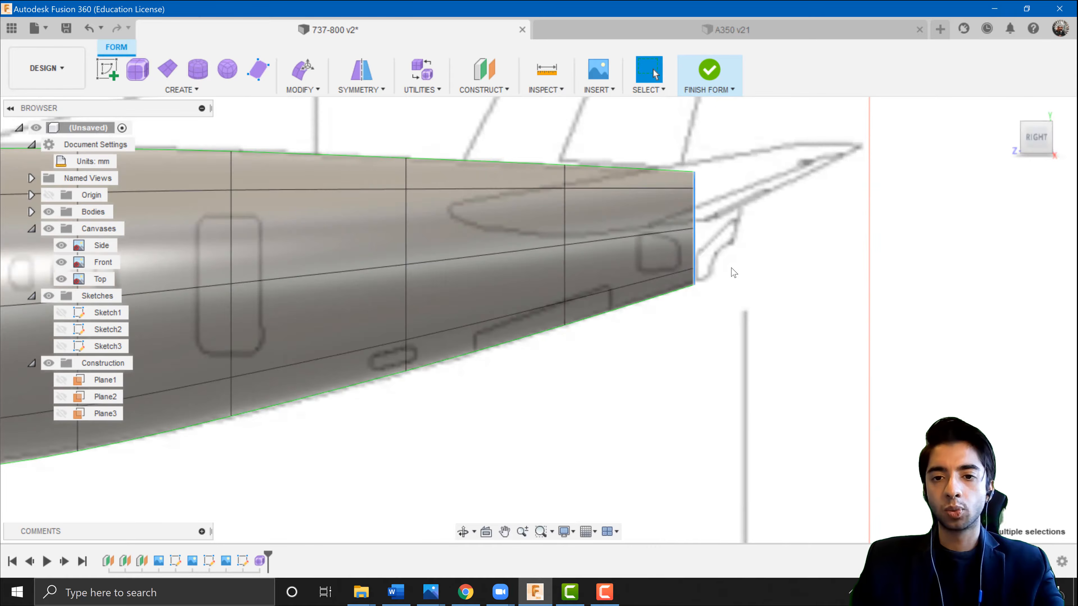
{"action": "scroll", "coordinate": [734, 273], "scroll_direction": "down", "scroll_amount": 5}
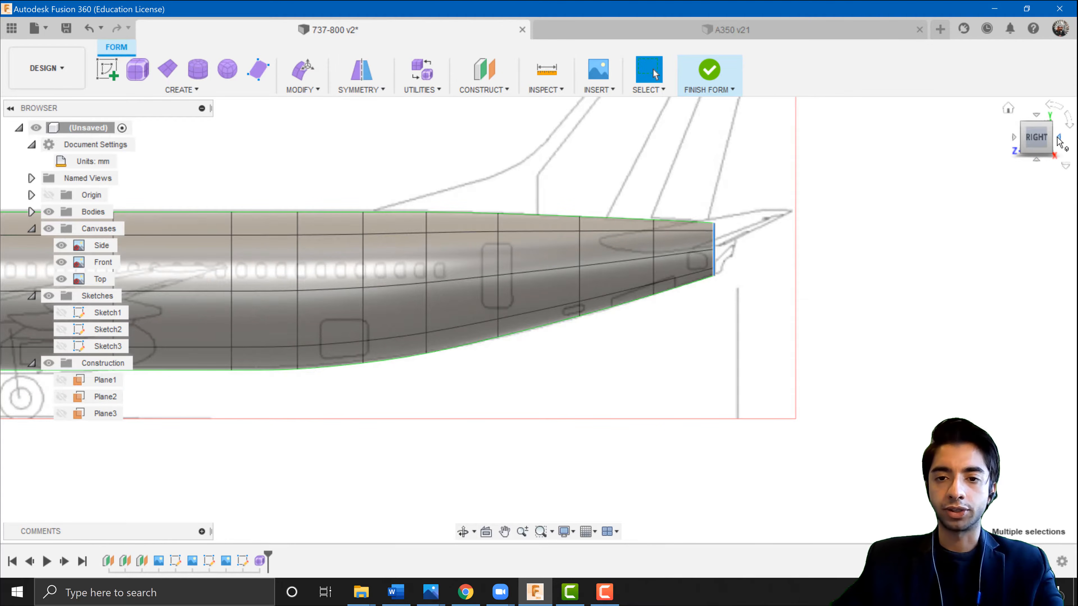
{"action": "left_click", "coordinate": [1058, 140]}
{"action": "scroll", "coordinate": [490, 355], "scroll_direction": "up", "scroll_amount": 3}
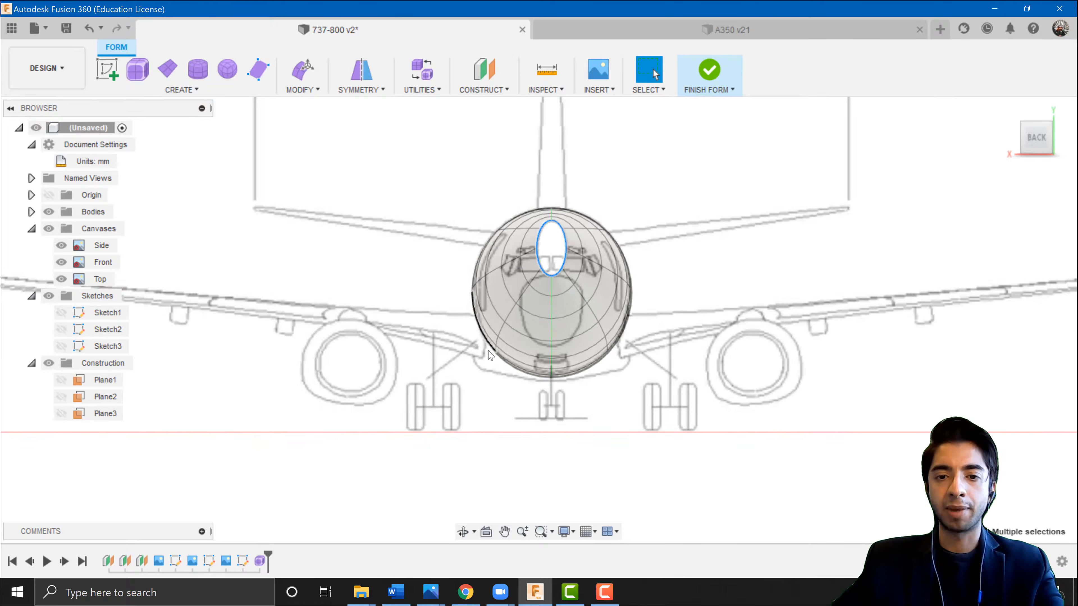
{"action": "middle_click_drag", "start_coordinate": [504, 359], "coordinate": [683, 404], "text": "shift"}
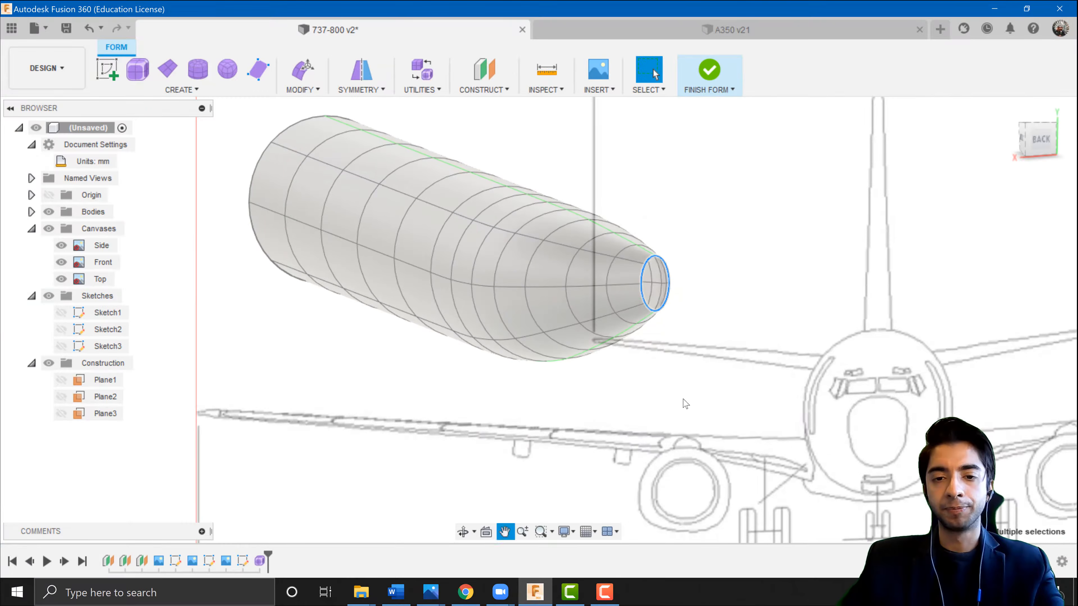
{"action": "middle_click_drag", "start_coordinate": [580, 366], "coordinate": [764, 420], "text": "shift"}
{"action": "middle_click_drag", "start_coordinate": [840, 459], "coordinate": [1069, 548]}
{"action": "middle_click_drag", "start_coordinate": [544, 322], "coordinate": [592, 386], "text": "shift"}
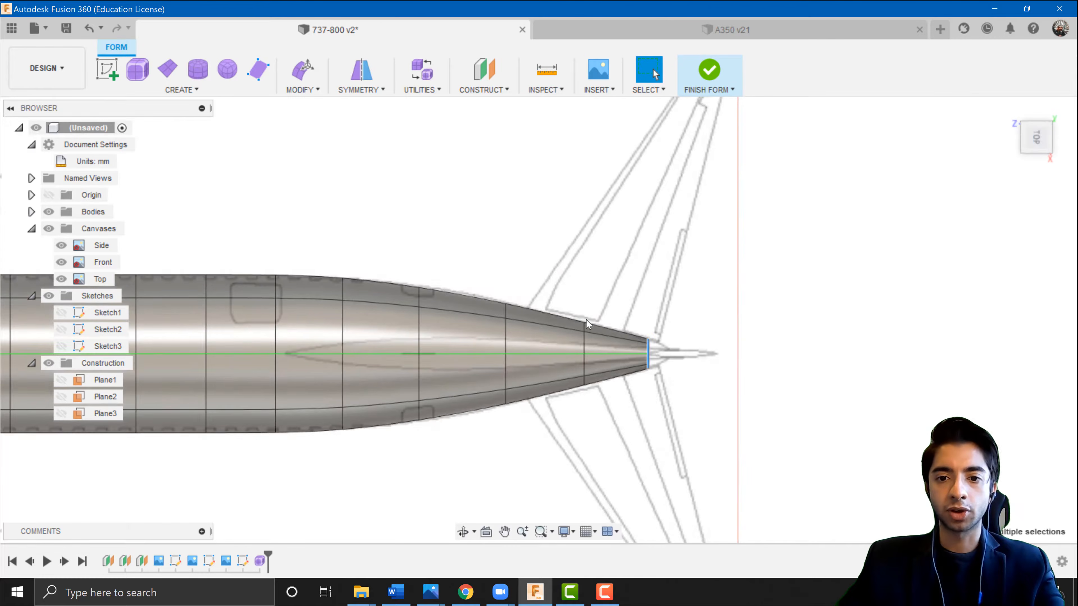
{"action": "scroll", "coordinate": [568, 329], "scroll_direction": "up", "scroll_amount": 6}
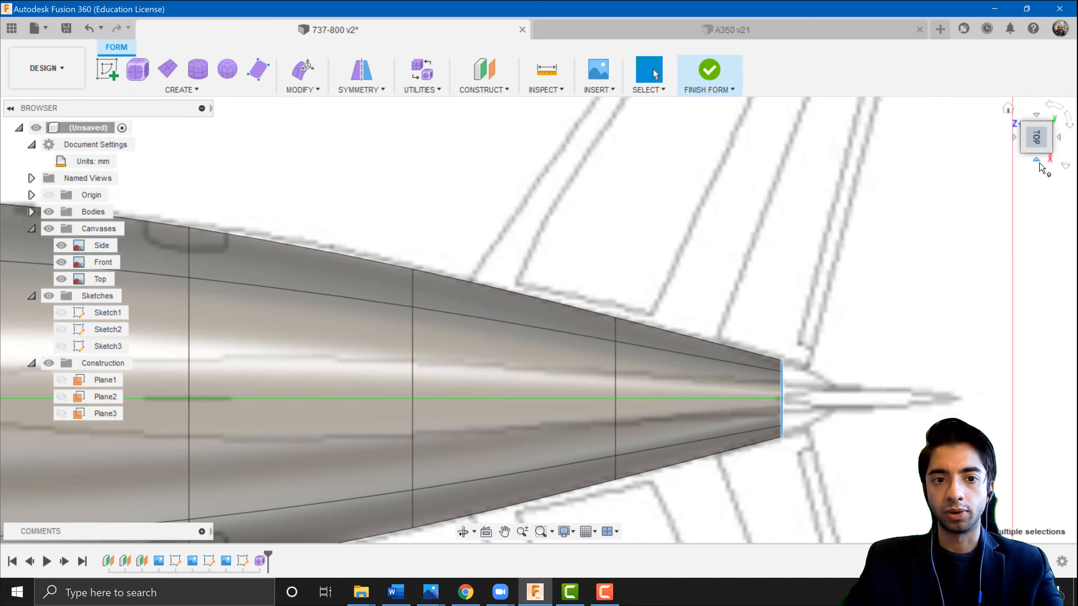
{"action": "left_click", "coordinate": [1040, 163]}
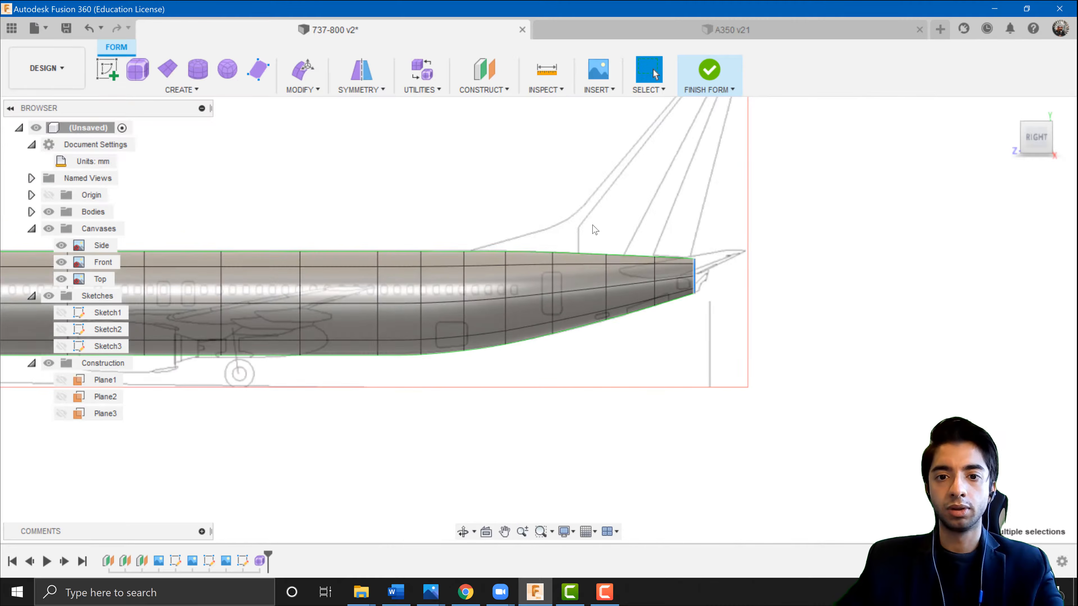
{"action": "scroll", "coordinate": [594, 230], "scroll_direction": "up", "scroll_amount": 3}
{"action": "scroll", "coordinate": [797, 370], "scroll_direction": "up", "scroll_amount": 5}
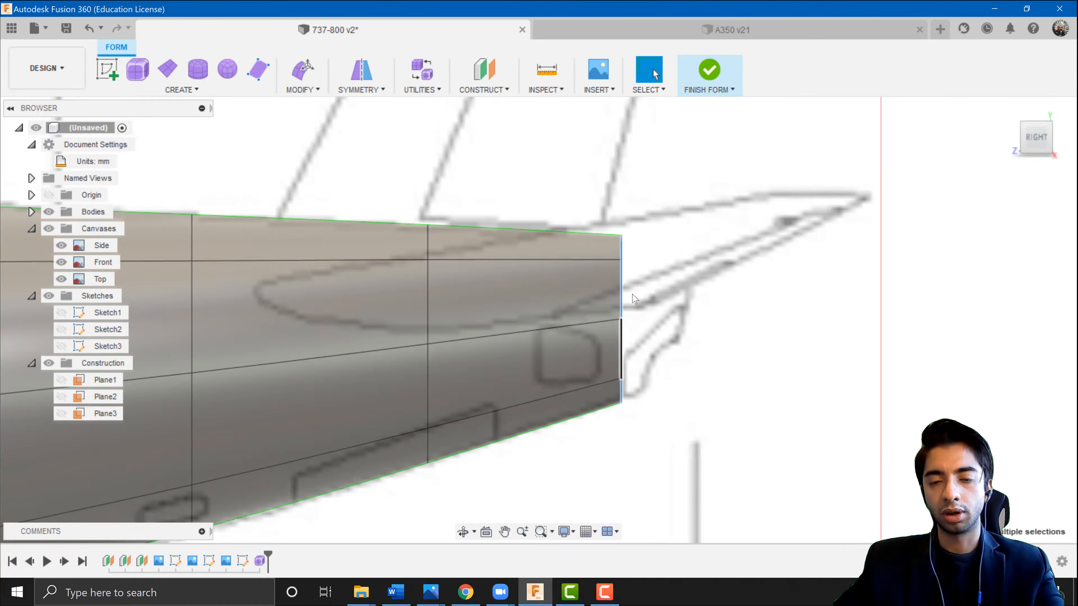
{"action": "scroll", "coordinate": [602, 350], "scroll_direction": "down", "scroll_amount": 4}
{"action": "scroll", "coordinate": [604, 361], "scroll_direction": "up", "scroll_amount": 4}
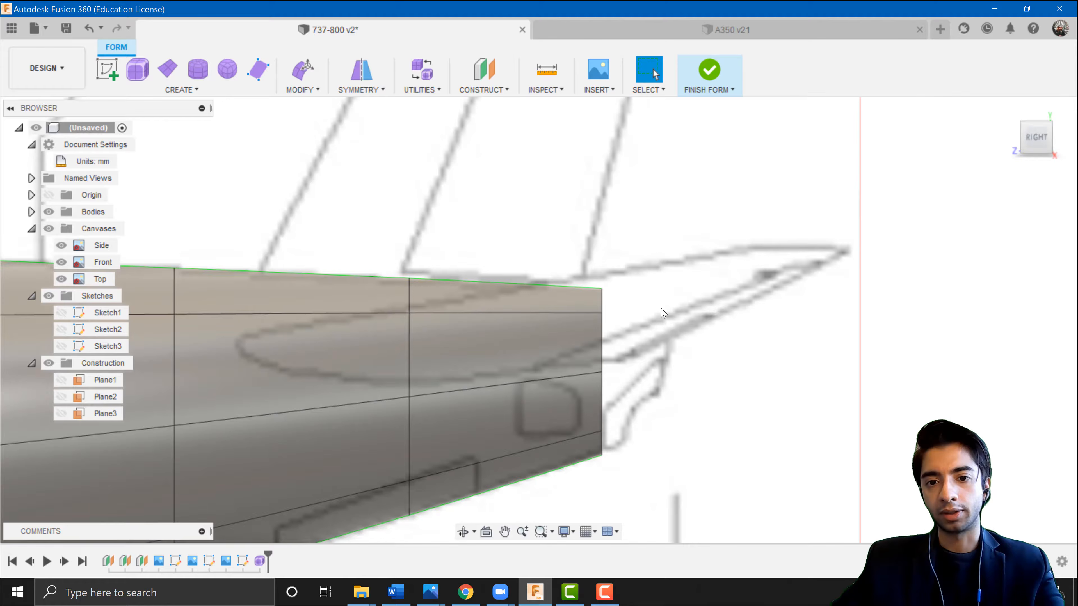
{"action": "scroll", "coordinate": [608, 434], "scroll_direction": "down", "scroll_amount": 7}
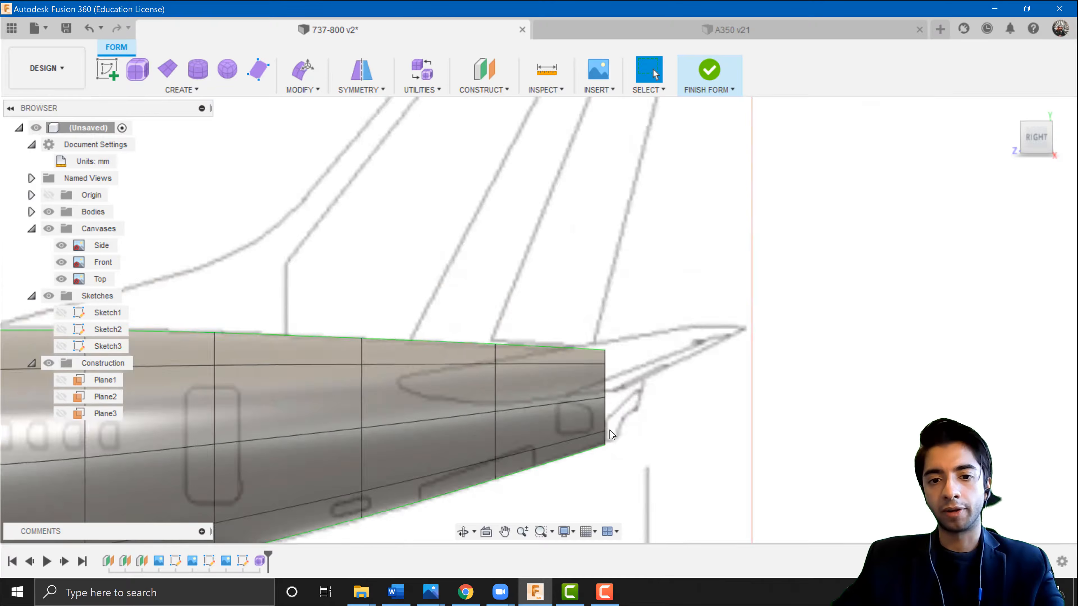
{"action": "middle_click_drag", "start_coordinate": [609, 434], "coordinate": [748, 433]}
{"action": "scroll", "coordinate": [597, 380], "scroll_direction": "up", "scroll_amount": 5}
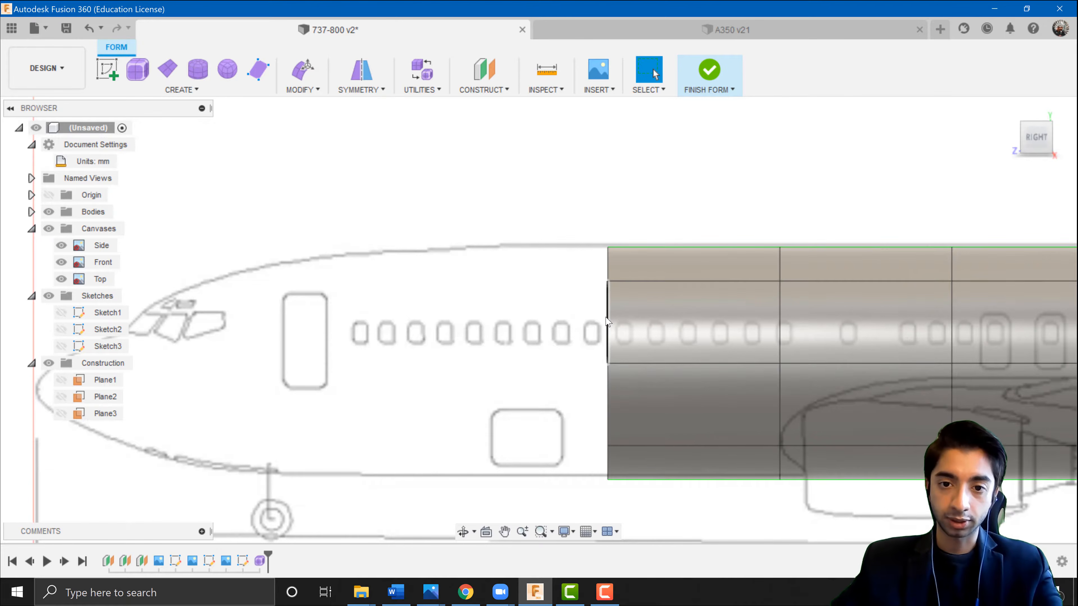
Edit the form of the front edge loop and extrude it 2400 mm toward the nose.
{"action": "right_click", "coordinate": [595, 331]}
{"action": "left_click", "coordinate": [650, 312]}
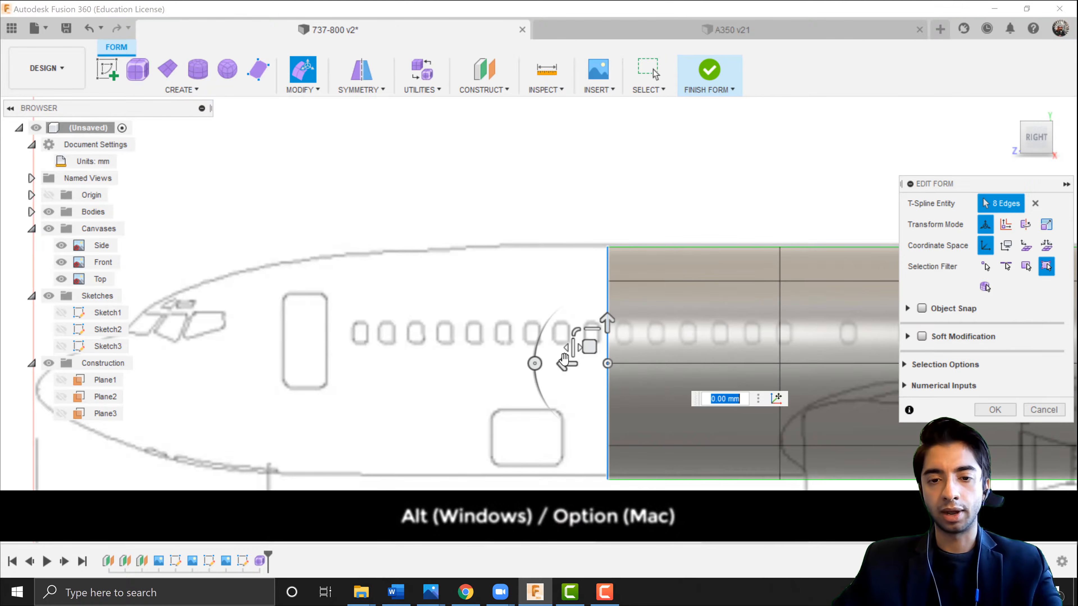
{"action": "left_click_drag", "start_coordinate": [565, 366], "coordinate": [428, 374], "text": "alt"}
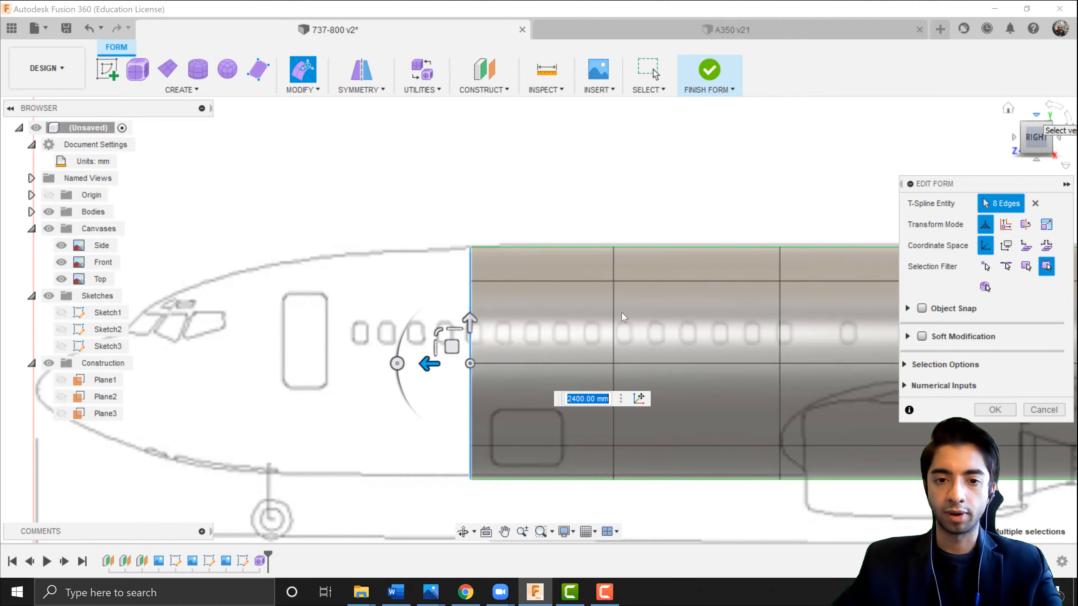
Reposition the front edge loop in the side view to follow the nose outline of the blueprint.
{"action": "left_click", "coordinate": [1045, 122]}
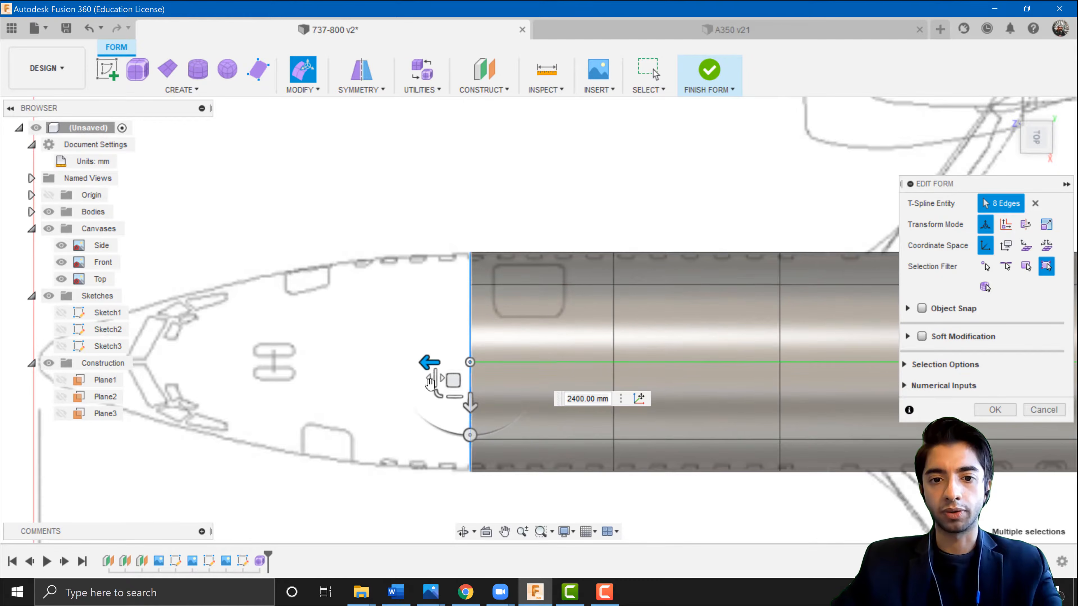
{"action": "scroll", "coordinate": [430, 382], "scroll_direction": "up", "scroll_amount": 1}
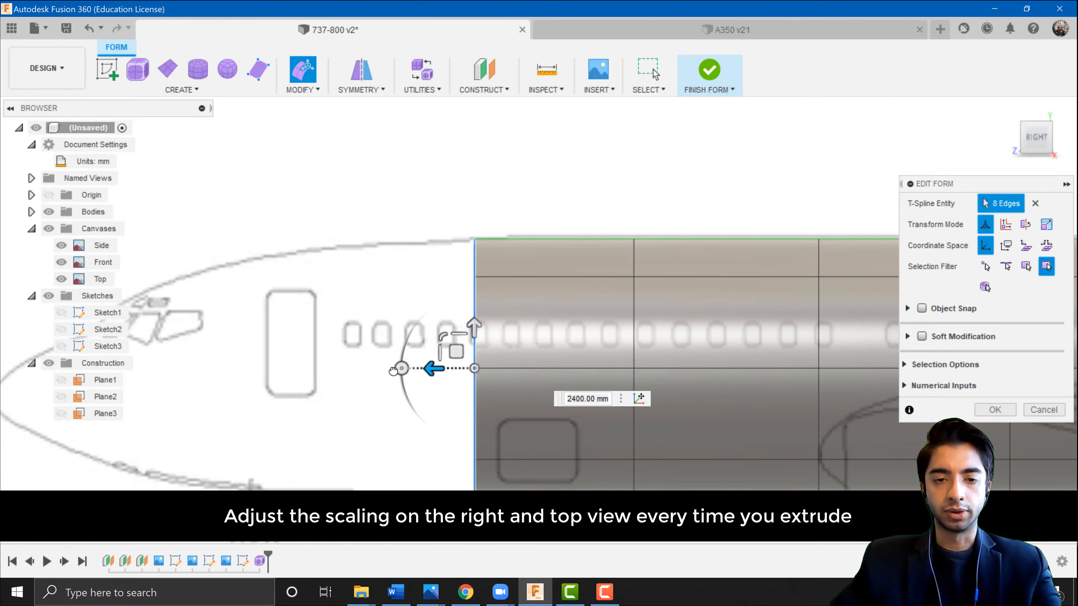
{"action": "left_click_drag", "start_coordinate": [433, 368], "coordinate": [312, 354]}
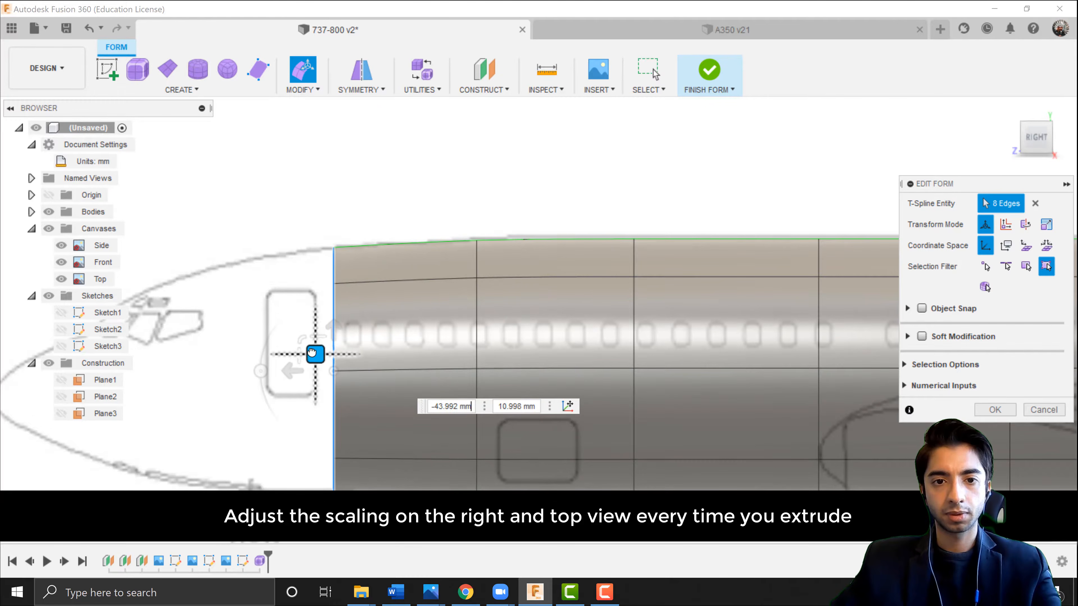
{"action": "left_click", "coordinate": [1038, 121]}
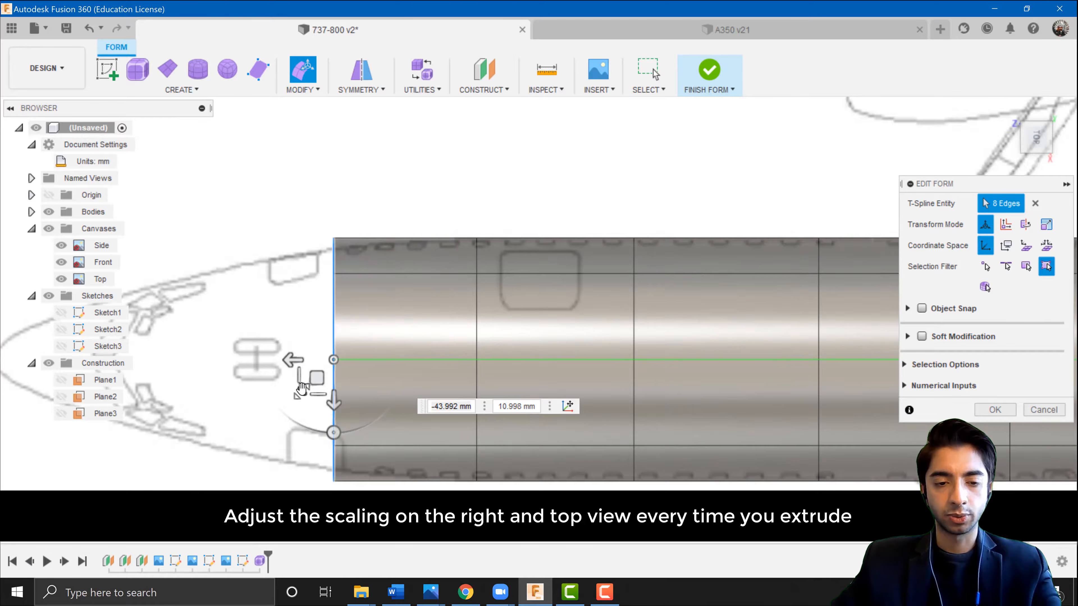
{"action": "left_click_drag", "start_coordinate": [302, 388], "coordinate": [304, 388]}
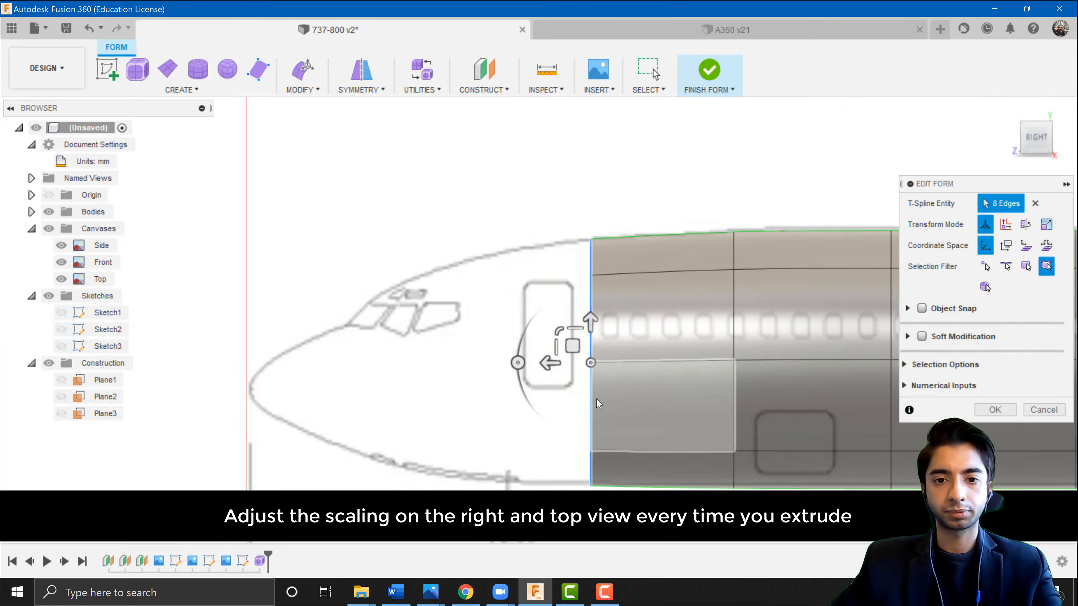
Extrude the front edge loop 1300 mm toward the nose, lower it, and scale it to about 0.83 in the top view.
{"action": "left_click_drag", "start_coordinate": [538, 374], "coordinate": [463, 373]}
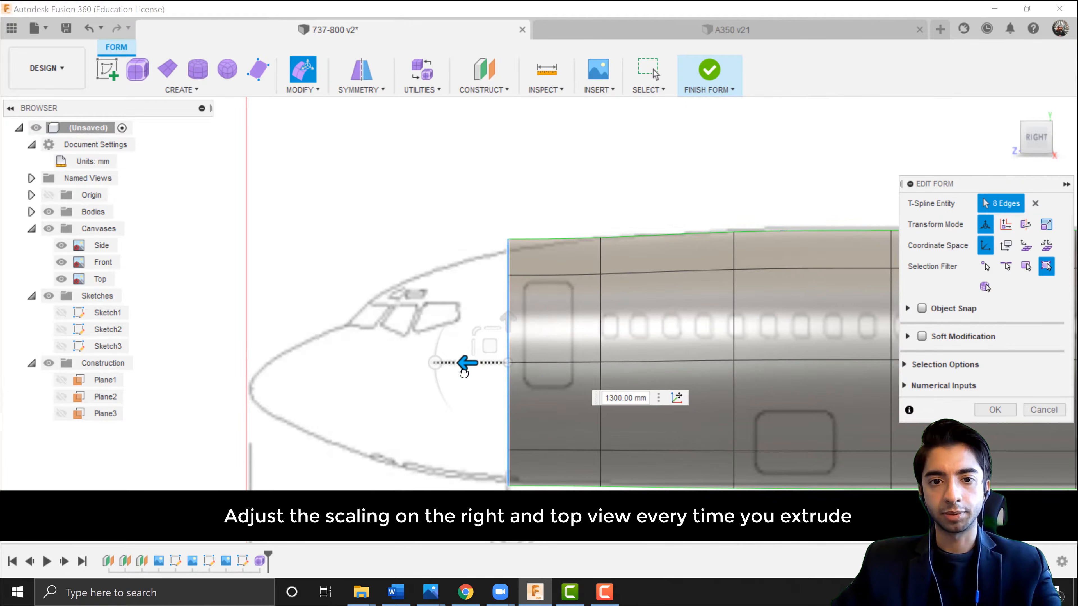
{"action": "left_click_drag", "start_coordinate": [480, 326], "coordinate": [488, 351]}
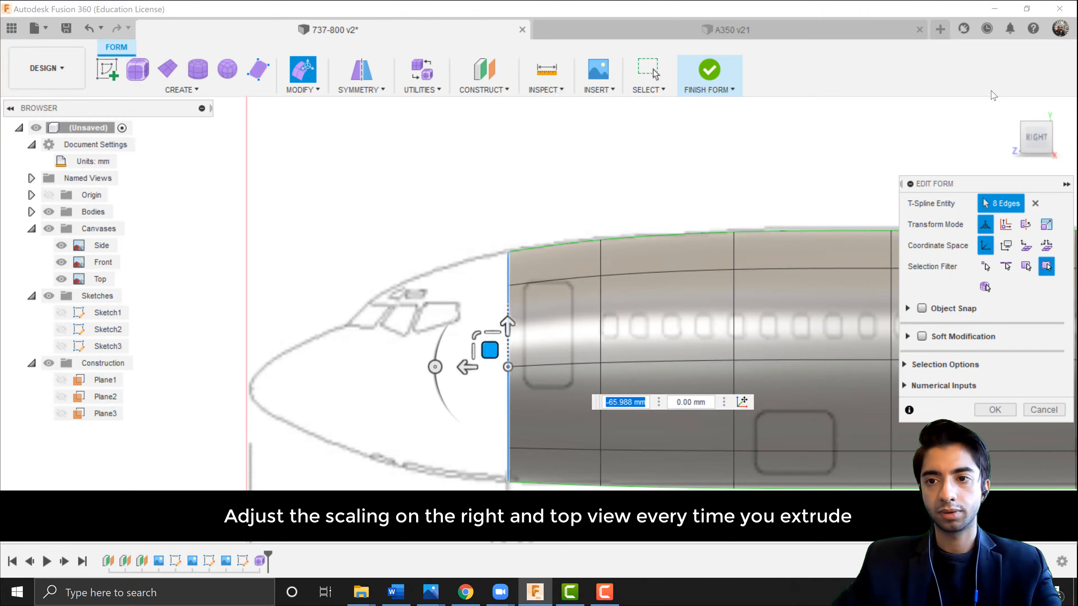
{"action": "left_click", "coordinate": [1036, 114]}
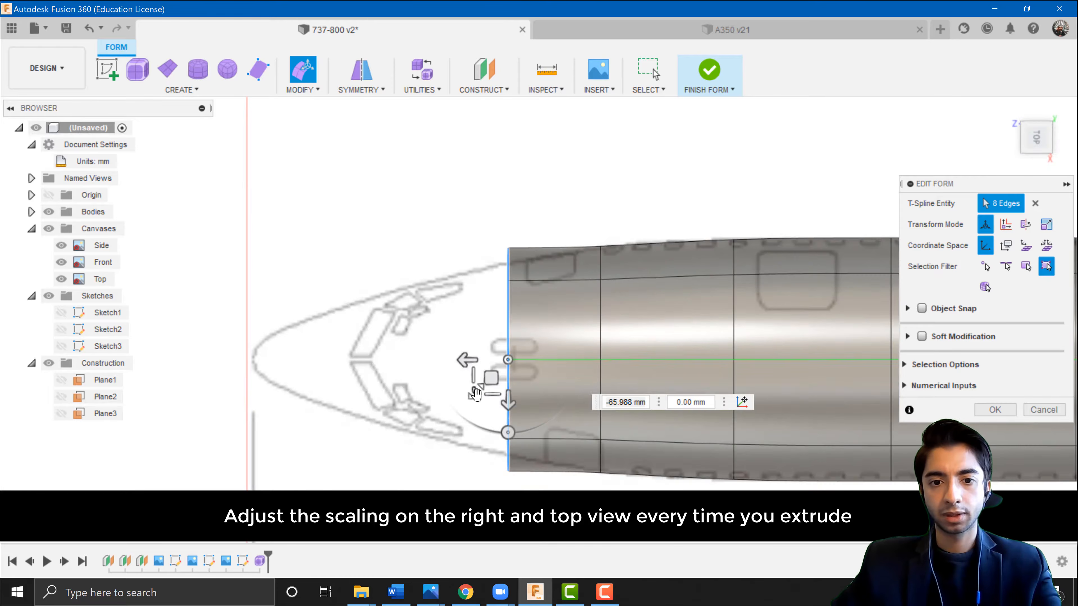
{"action": "left_click_drag", "start_coordinate": [475, 394], "coordinate": [384, 373]}
Scale the new front edge loop to about 0.773 in the side view to match the nose profile.
{"action": "left_click", "coordinate": [1036, 160]}
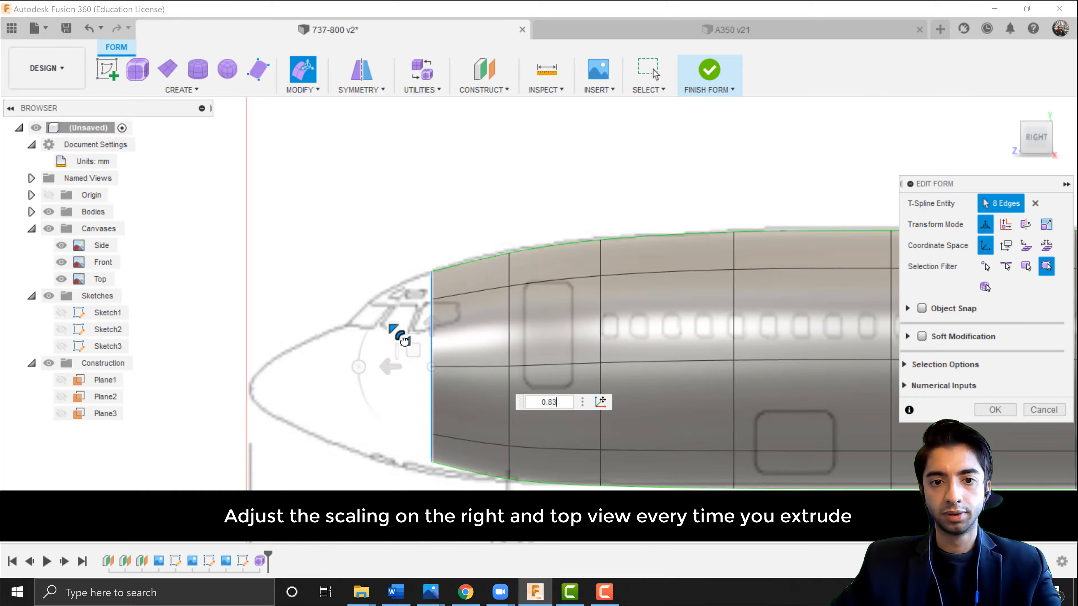
{"action": "mouse_move", "coordinate": [400, 339]}
{"action": "left_mouse_down"}
{"action": "mouse_move", "coordinate": [411, 356]}
{"action": "mouse_move", "coordinate": [399, 340]}
{"action": "left_mouse_up"}
{"action": "left_click_drag", "start_coordinate": [406, 356], "coordinate": [392, 387]}
{"action": "left_click", "coordinate": [1057, 117]}
{"action": "left_click", "coordinate": [1044, 162]}
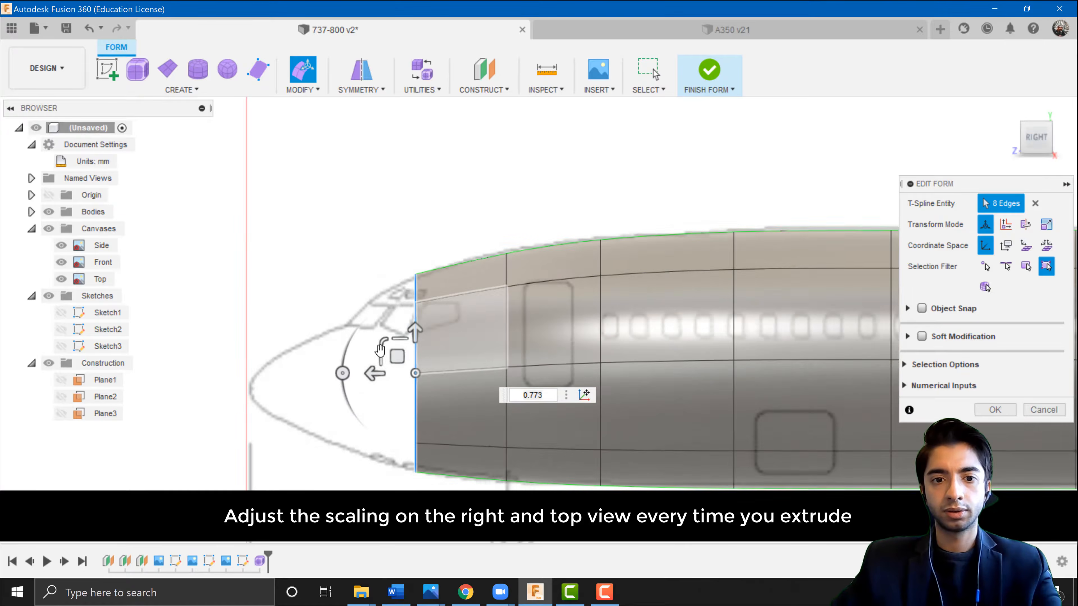
Extrude another section toward the nose and scale the loop to about 0.866 in the top view.
{"action": "left_click_drag", "start_coordinate": [330, 376], "coordinate": [375, 373]}
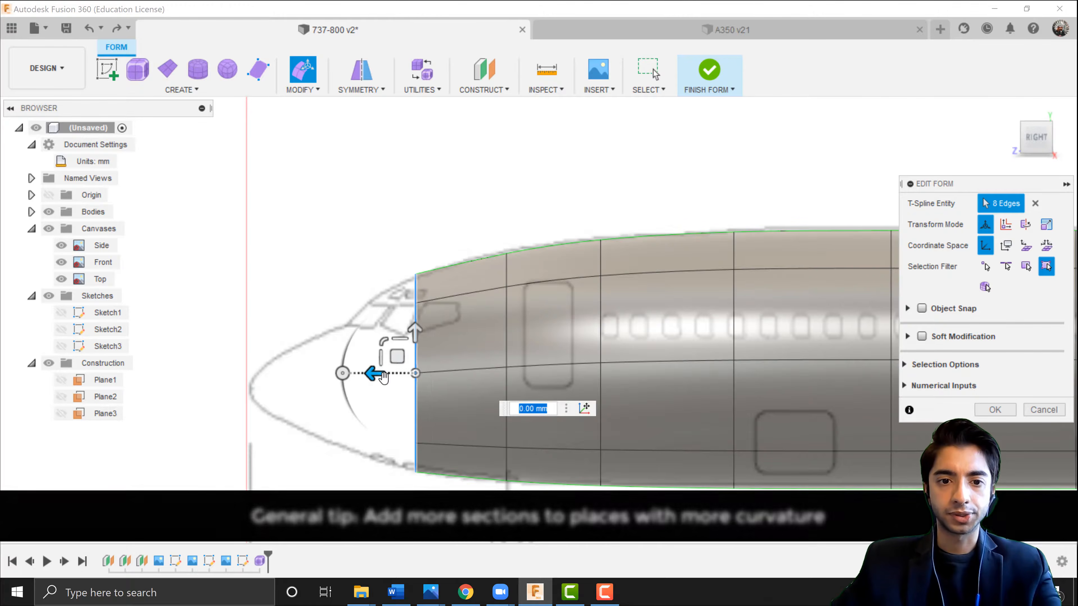
{"action": "left_click_drag", "start_coordinate": [373, 374], "coordinate": [355, 393]}
{"action": "left_click", "coordinate": [1036, 110]}
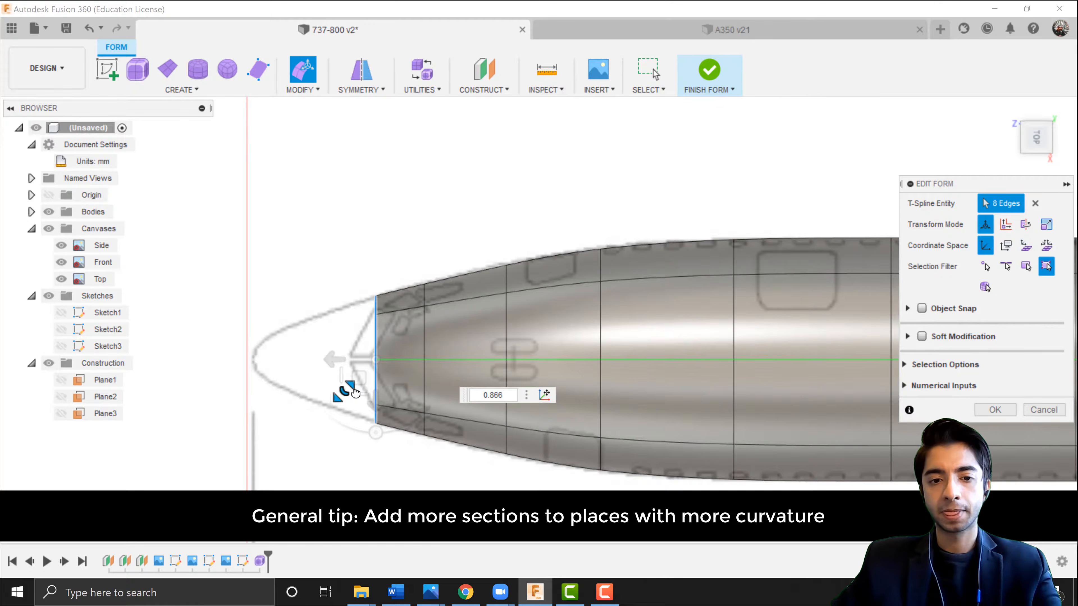
{"action": "left_click_drag", "start_coordinate": [356, 393], "coordinate": [356, 393]}
{"action": "left_click", "coordinate": [1036, 165]}
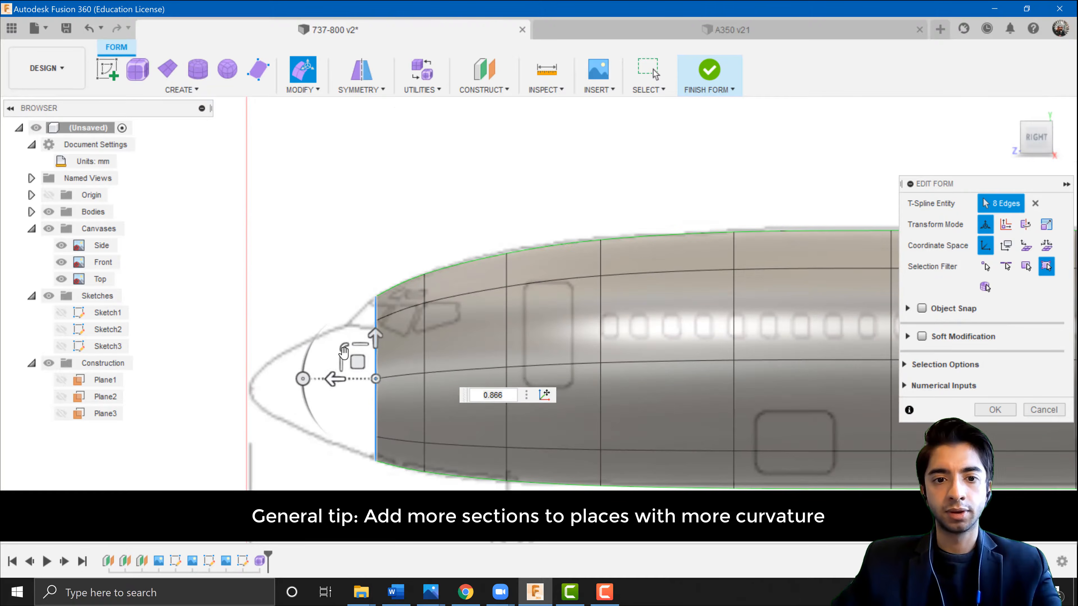
Lower the nose-end loop in the side view, adjust it in the top view, and confirm the form edit.
{"action": "mouse_move", "coordinate": [334, 380]}
{"action": "left_mouse_down"}
{"action": "mouse_move", "coordinate": [307, 382]}
{"action": "mouse_move", "coordinate": [322, 352]}
{"action": "mouse_move", "coordinate": [330, 379]}
{"action": "left_mouse_up"}
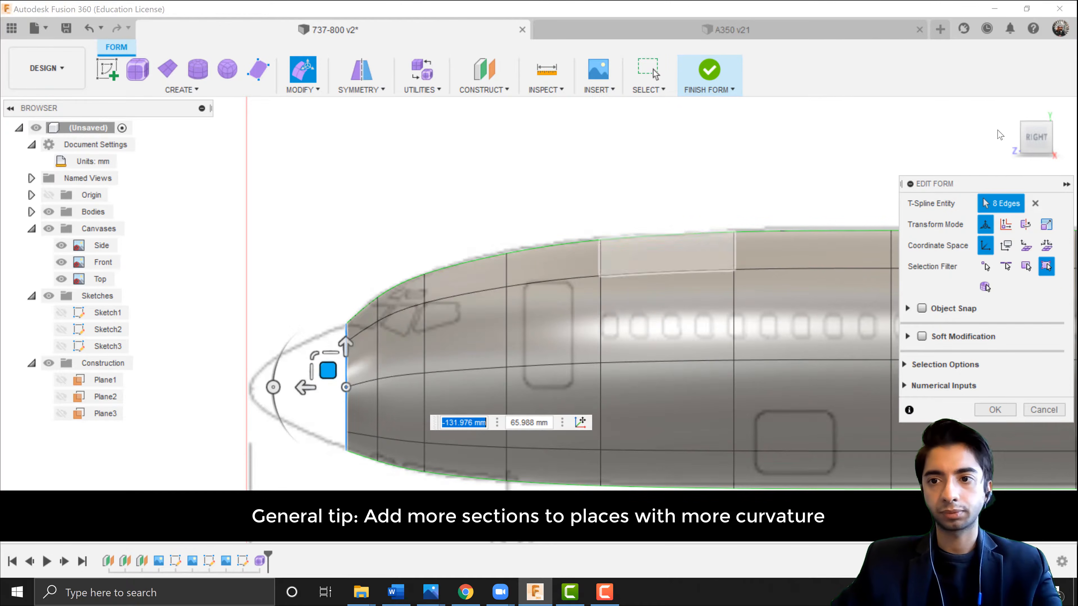
{"action": "left_click", "coordinate": [1037, 112]}
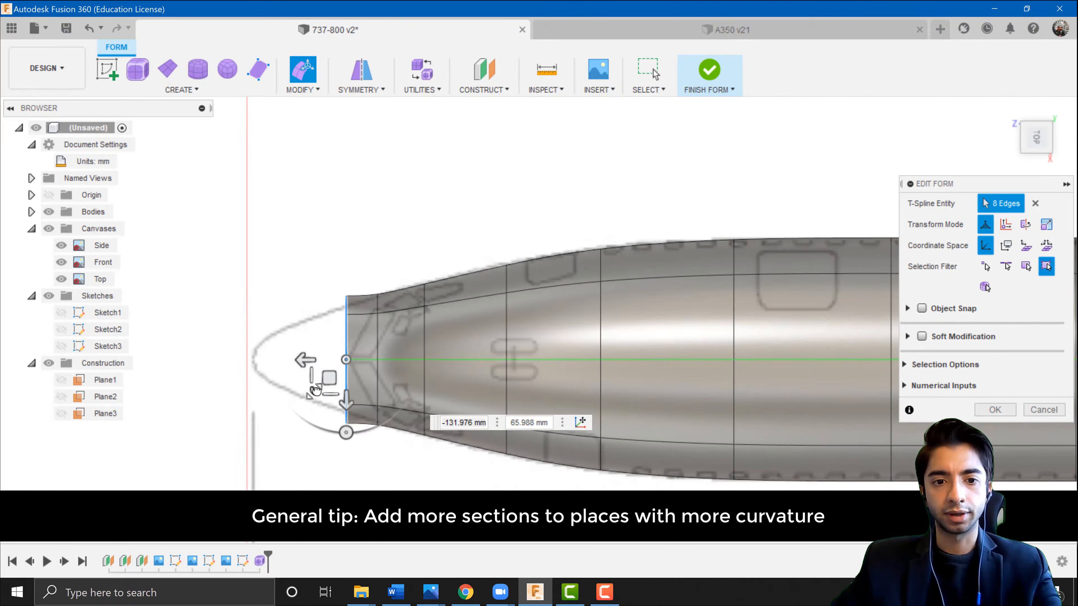
{"action": "left_click_drag", "start_coordinate": [325, 395], "coordinate": [324, 382]}
{"action": "left_click", "coordinate": [994, 409]}
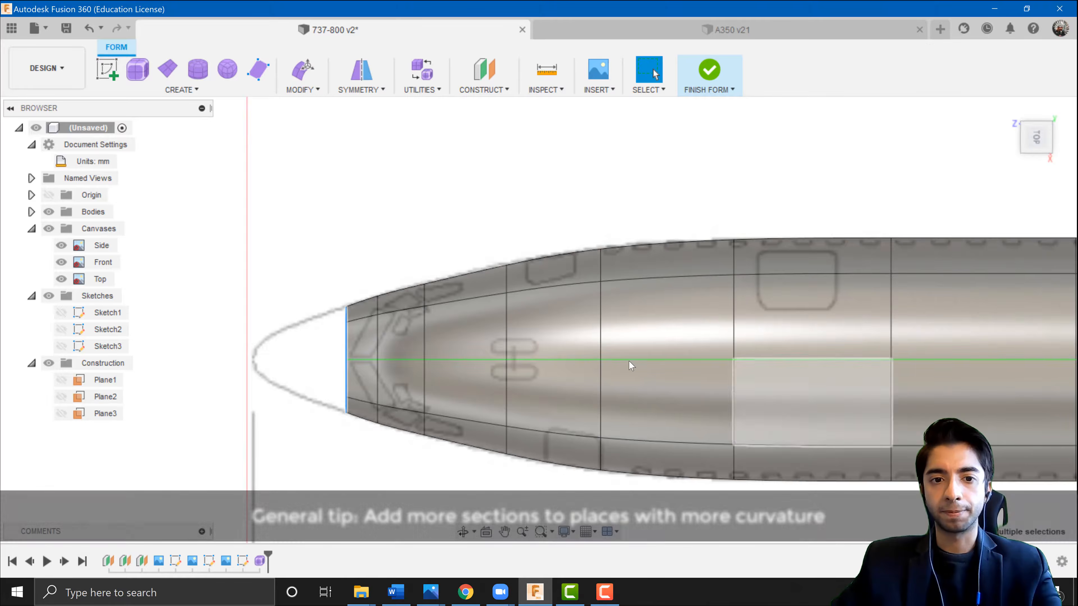
Inspect the full fuselage form against the top, side and front blueprints.
{"action": "scroll", "coordinate": [630, 363], "scroll_direction": "down", "scroll_amount": 3}
{"action": "scroll", "coordinate": [682, 293], "scroll_direction": "down", "scroll_amount": 5}
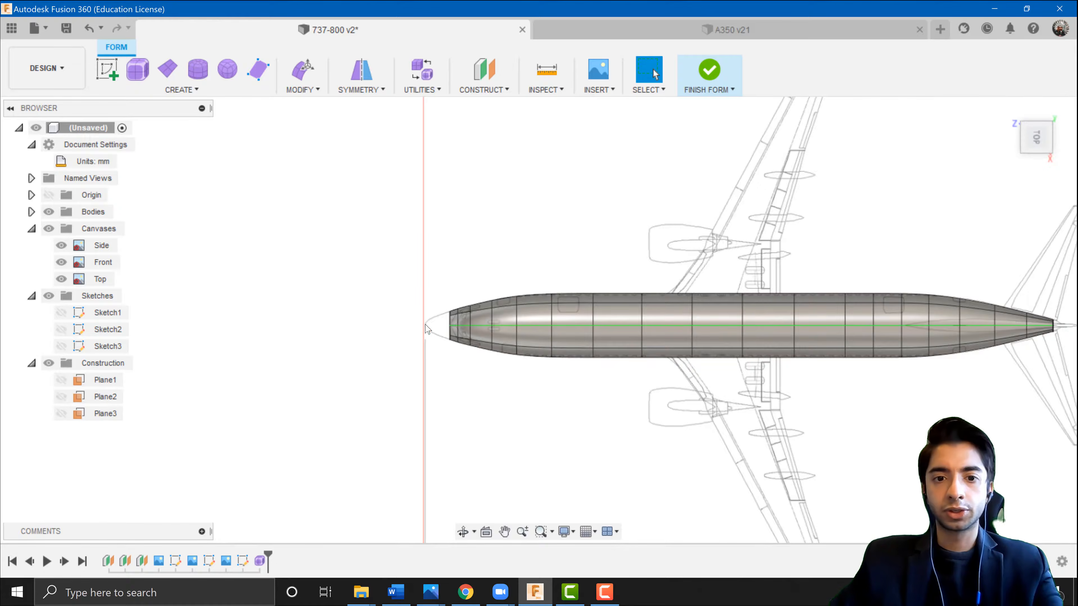
{"action": "scroll", "coordinate": [481, 323], "scroll_direction": "up", "scroll_amount": 5}
{"action": "middle_click_drag", "start_coordinate": [593, 266], "coordinate": [363, 269]}
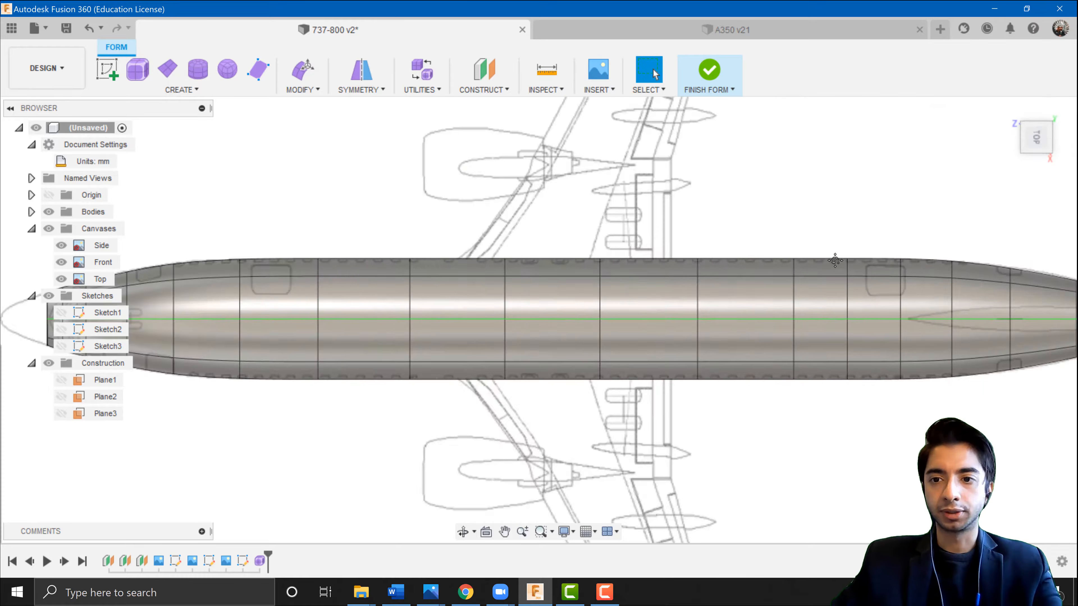
{"action": "middle_click_drag", "start_coordinate": [835, 258], "coordinate": [503, 279]}
{"action": "left_click", "coordinate": [1035, 160]}
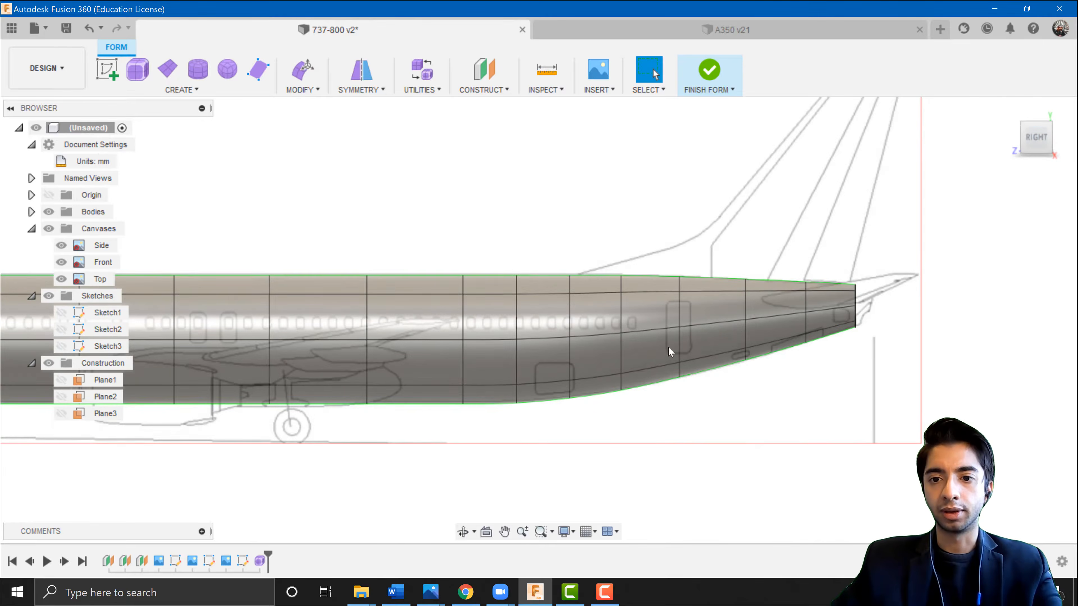
{"action": "mouse_move", "coordinate": [666, 352]}
{"action": "middle_mouse_down"}
{"action": "mouse_move", "coordinate": [891, 354]}
{"action": "mouse_move", "coordinate": [912, 338]}
{"action": "middle_mouse_up"}
{"action": "middle_click_drag", "start_coordinate": [365, 372], "coordinate": [660, 390]}
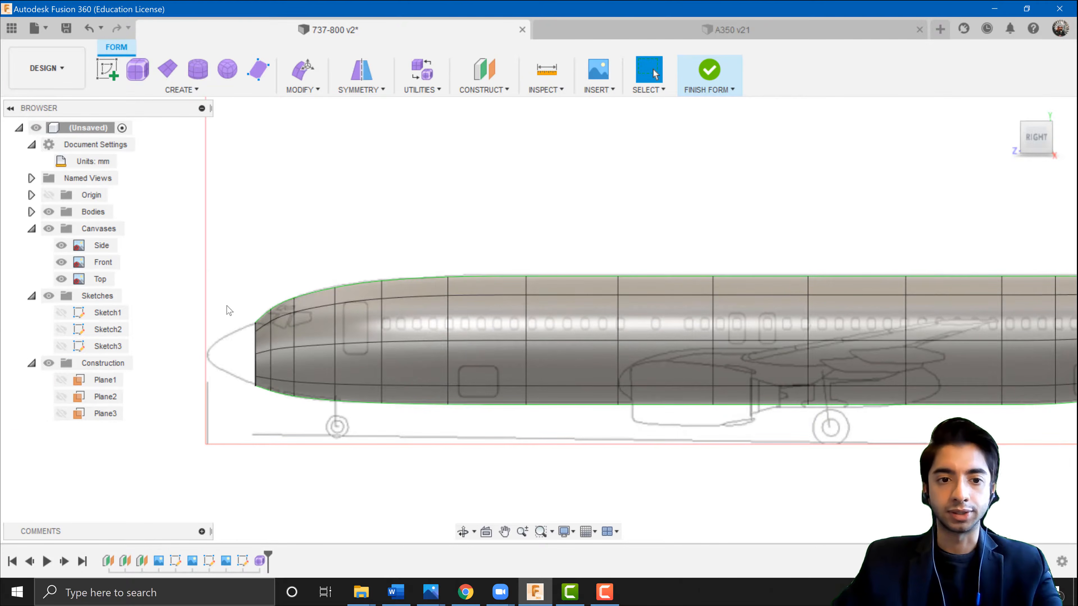
{"action": "scroll", "coordinate": [274, 314], "scroll_direction": "up", "scroll_amount": 3}
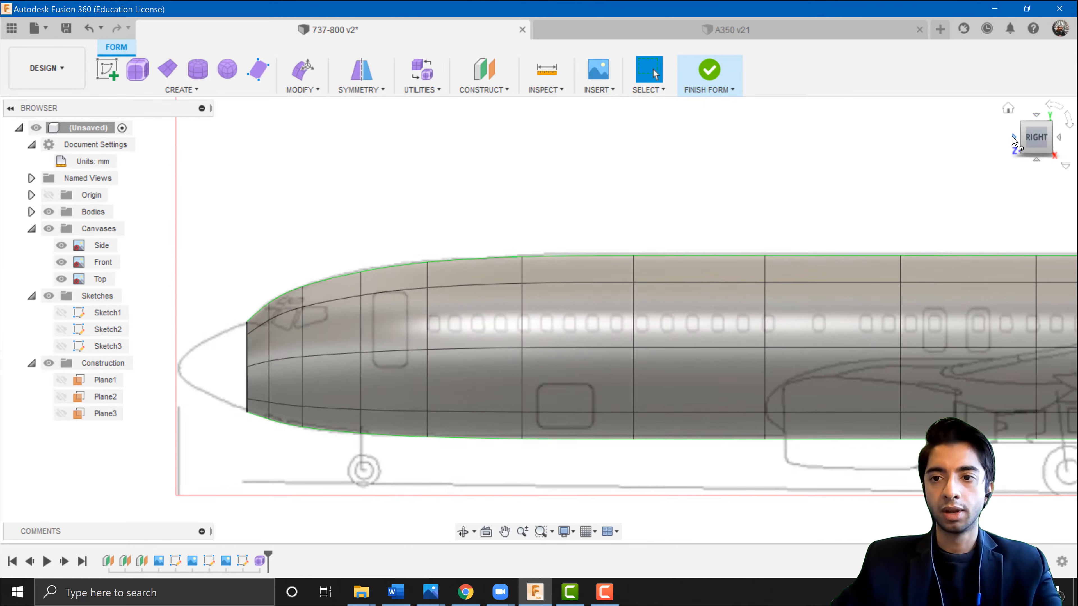
{"action": "left_click", "coordinate": [1013, 137]}
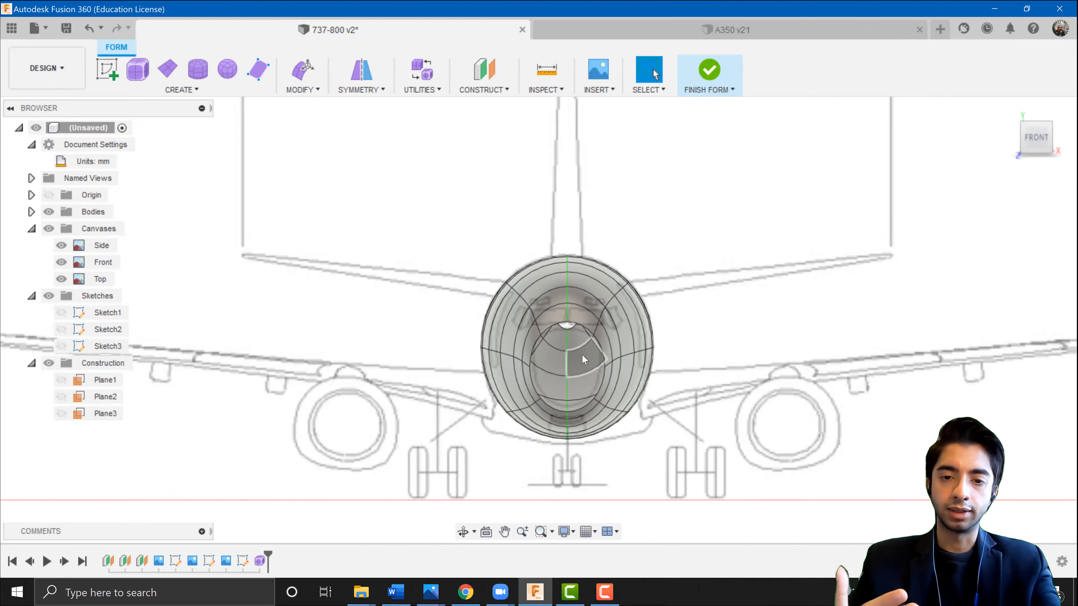
{"action": "scroll", "coordinate": [582, 354], "scroll_direction": "down", "scroll_amount": 3}
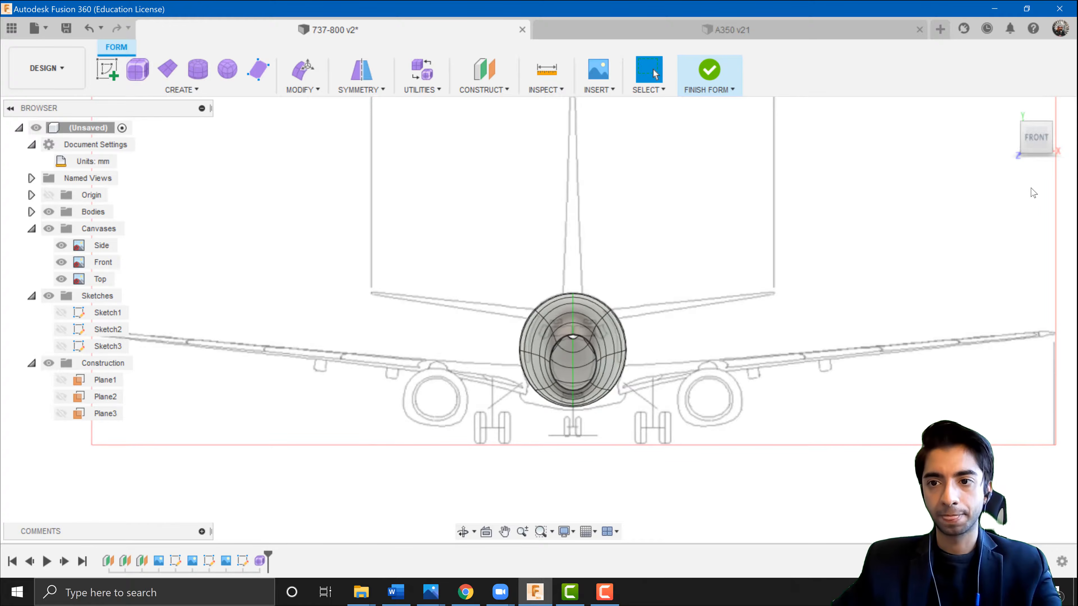
{"action": "left_click", "coordinate": [1062, 142]}
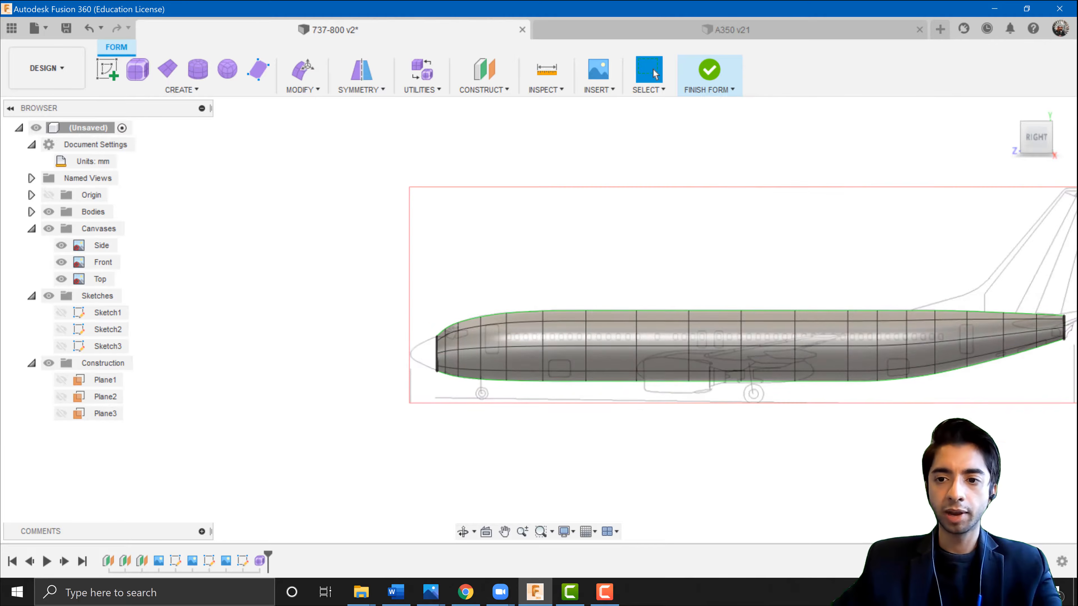
{"action": "middle_click_drag", "start_coordinate": [806, 226], "coordinate": [744, 236]}
{"action": "left_click", "coordinate": [1037, 115]}
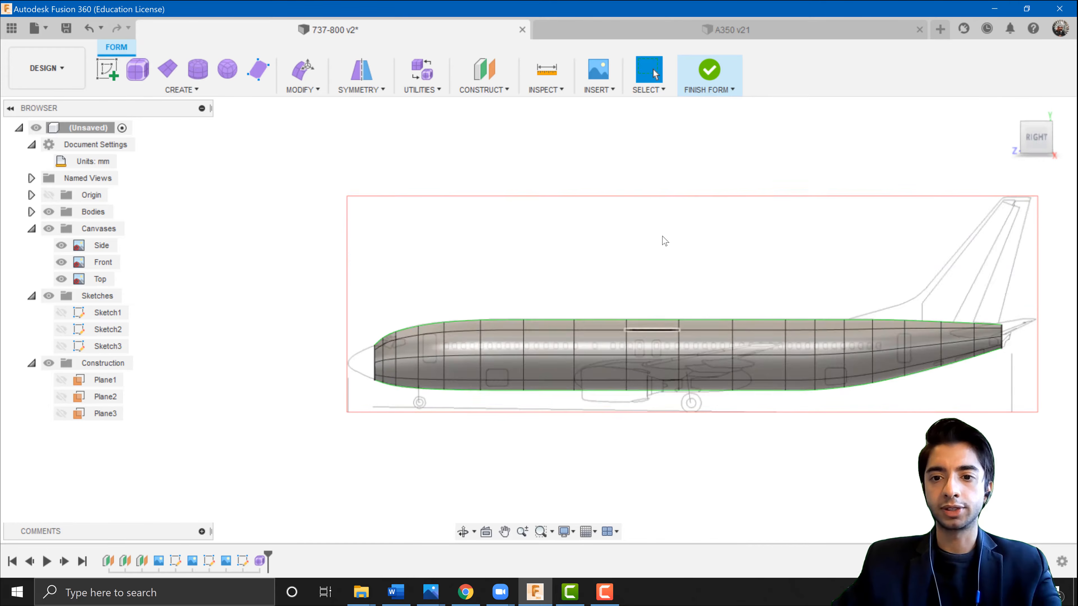
Finish the form, reopen the T-spline feature from the timeline, and finish the form again.
{"action": "left_click", "coordinate": [710, 70]}
{"action": "middle_click_drag", "start_coordinate": [744, 405], "coordinate": [605, 433]}
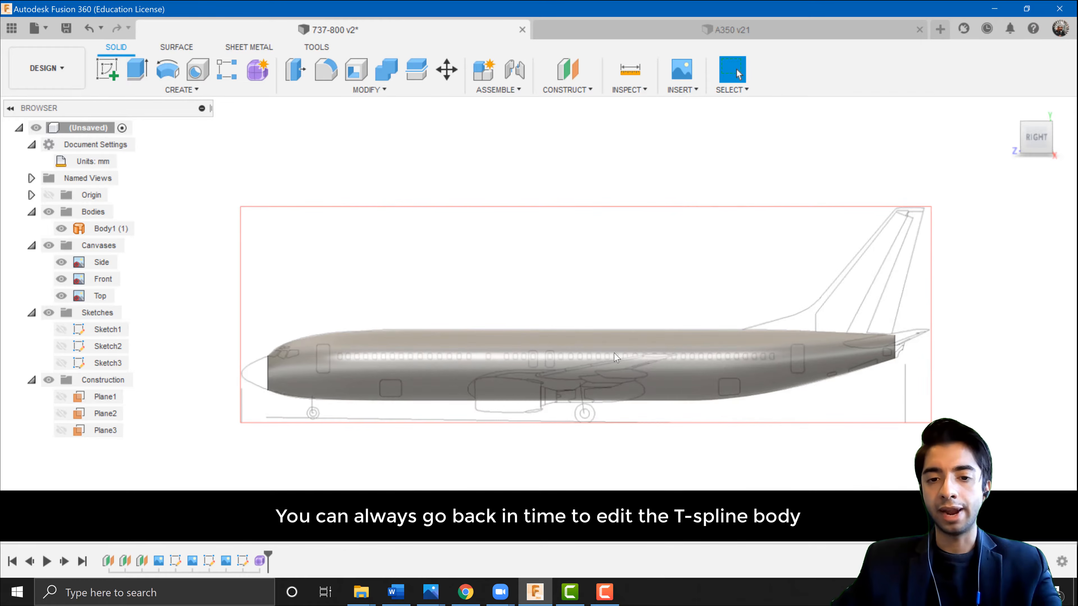
{"action": "right_click", "coordinate": [260, 561]}
{"action": "key", "text": "Escape"}
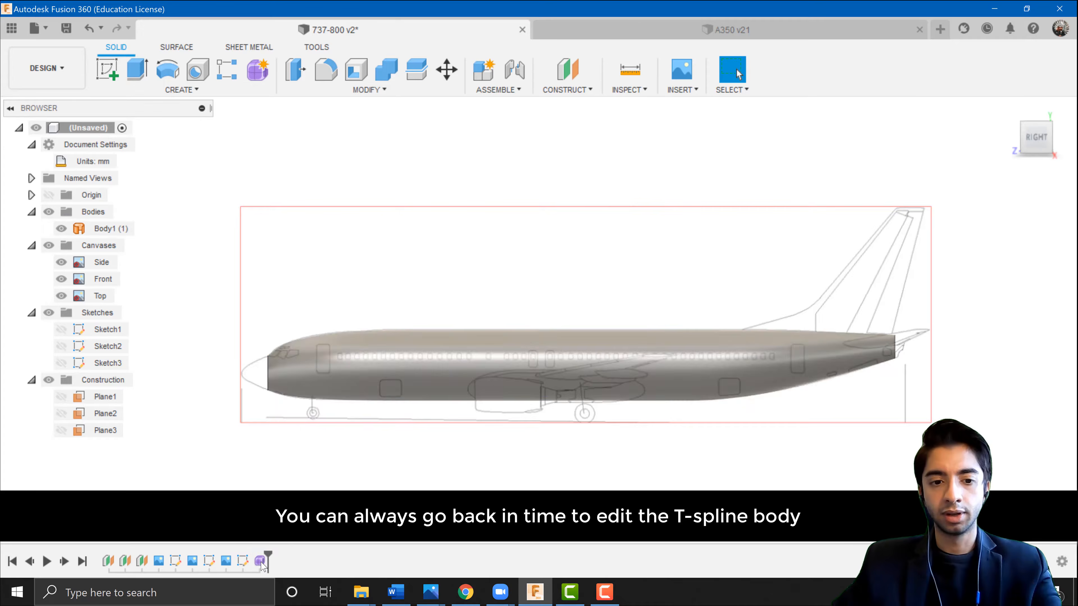
{"action": "double_click", "coordinate": [261, 562]}
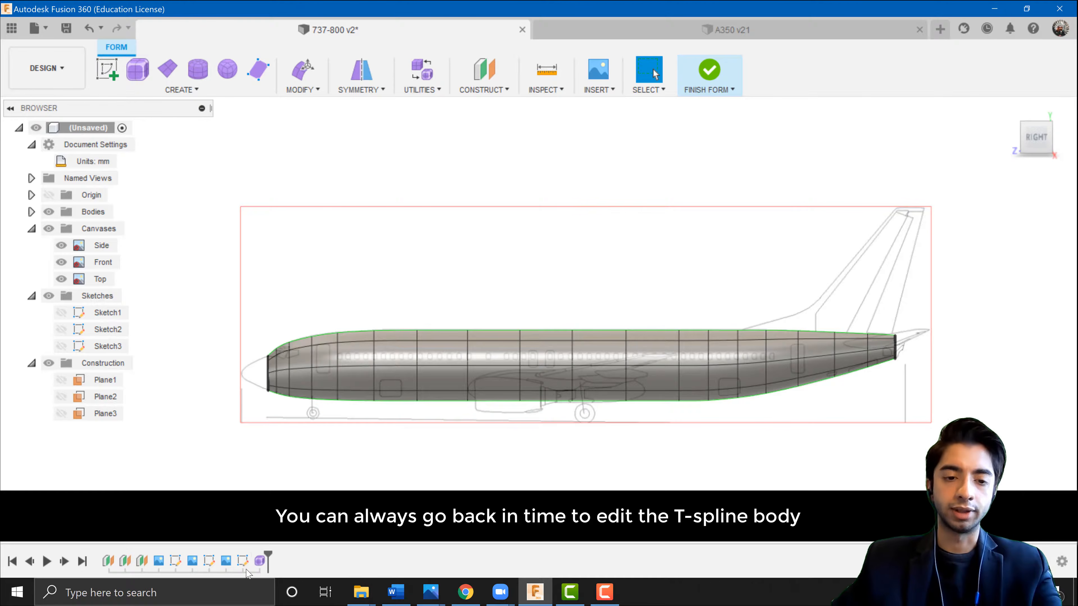
{"action": "left_click", "coordinate": [709, 70]}
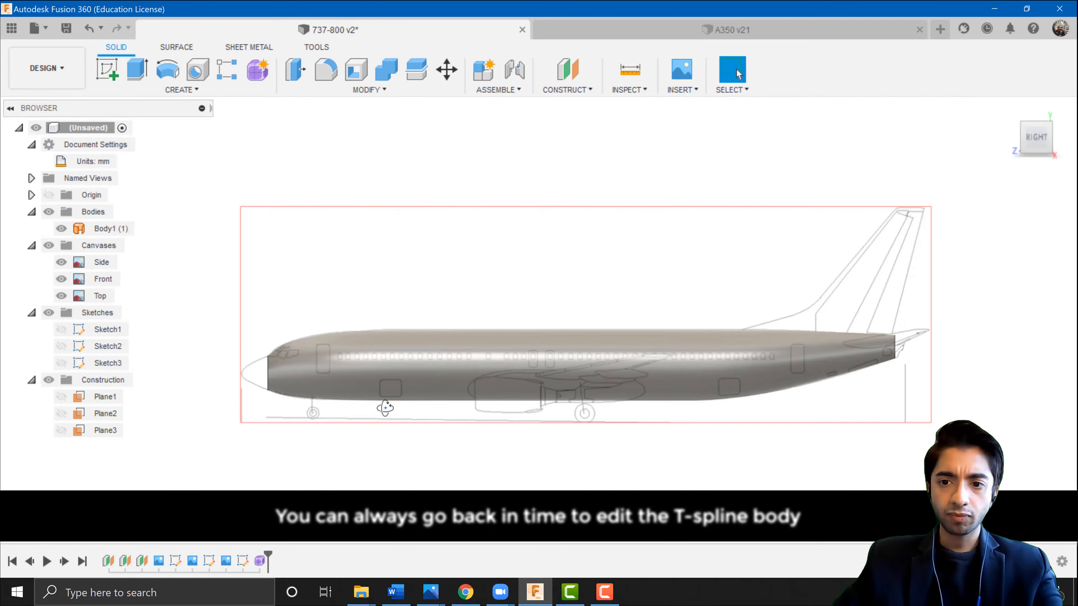
Orbit around the finished fuselage body and select it in the browser to examine it.
{"action": "middle_click_drag", "start_coordinate": [386, 409], "coordinate": [402, 417], "text": "shift"}
{"action": "middle_click_drag", "start_coordinate": [452, 330], "coordinate": [262, 284]}
{"action": "left_click", "coordinate": [508, 345]}
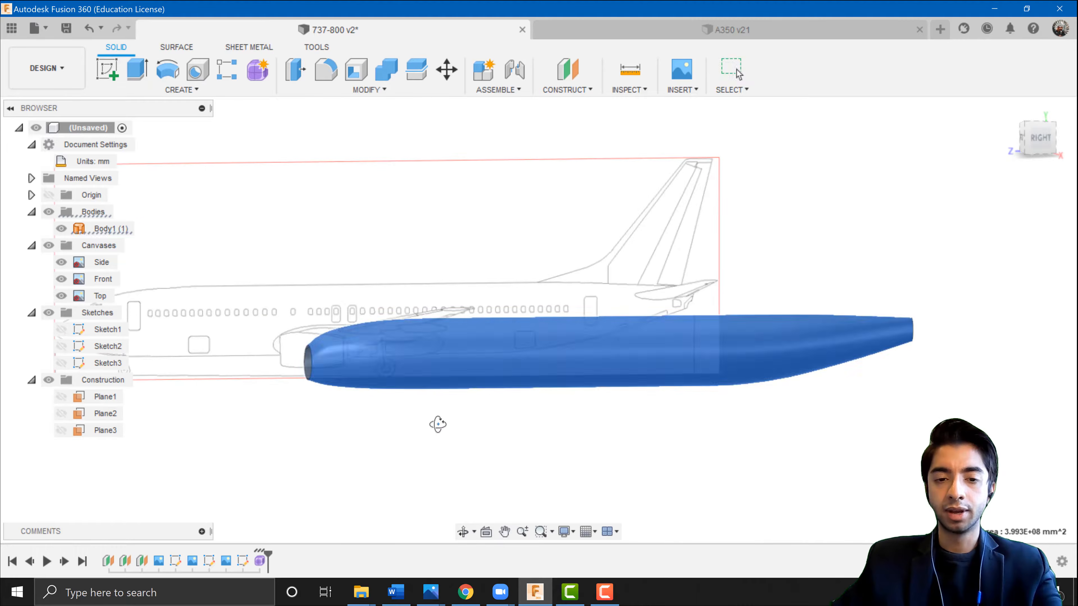
{"action": "middle_click_drag", "start_coordinate": [438, 425], "coordinate": [477, 421], "text": "shift"}
{"action": "middle_click_drag", "start_coordinate": [709, 399], "coordinate": [404, 361]}
{"action": "left_click", "coordinate": [469, 262]}
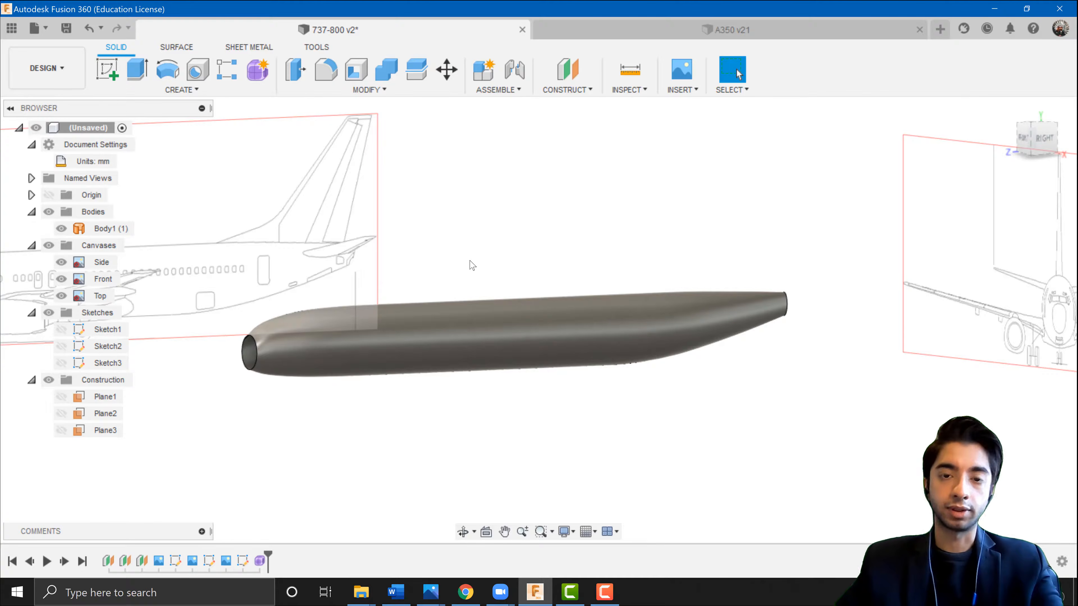
{"action": "scroll", "coordinate": [240, 340], "scroll_direction": "up", "scroll_amount": 3}
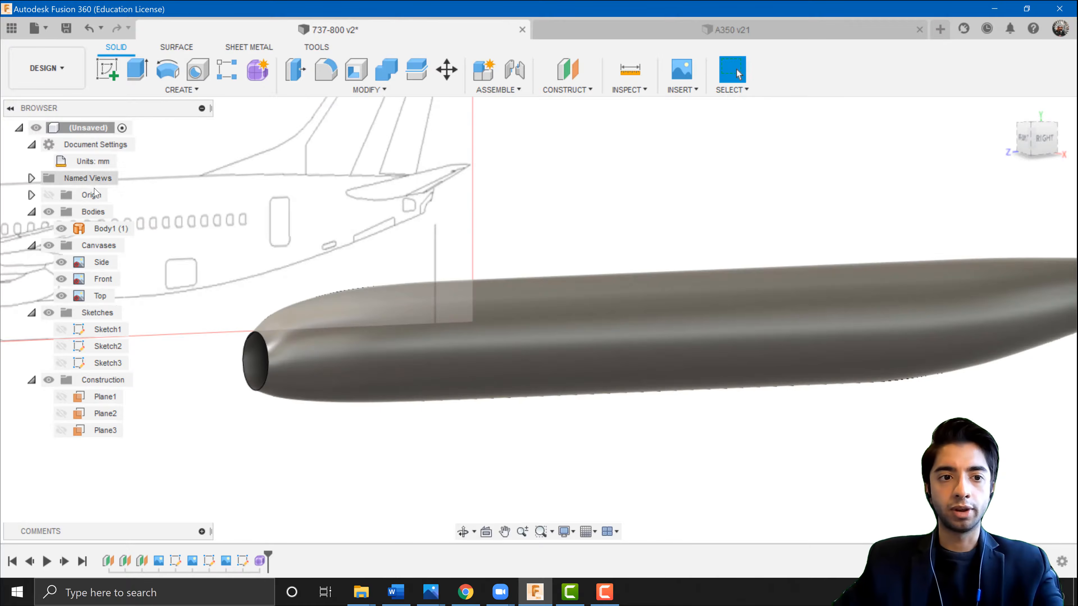
{"action": "left_click", "coordinate": [30, 212]}
{"action": "left_click", "coordinate": [31, 212]}
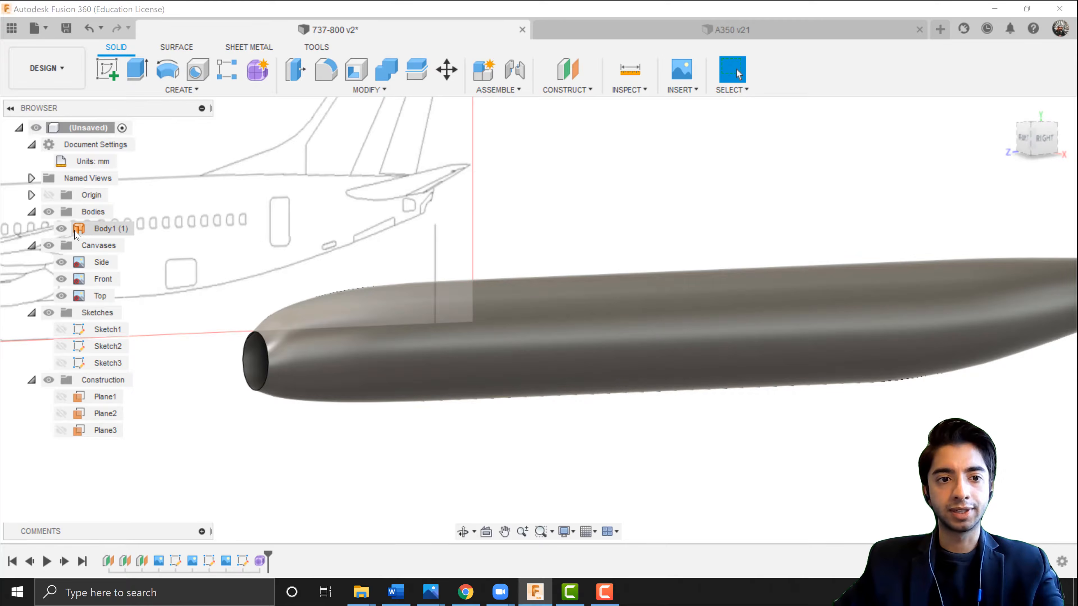
{"action": "left_click", "coordinate": [81, 235]}
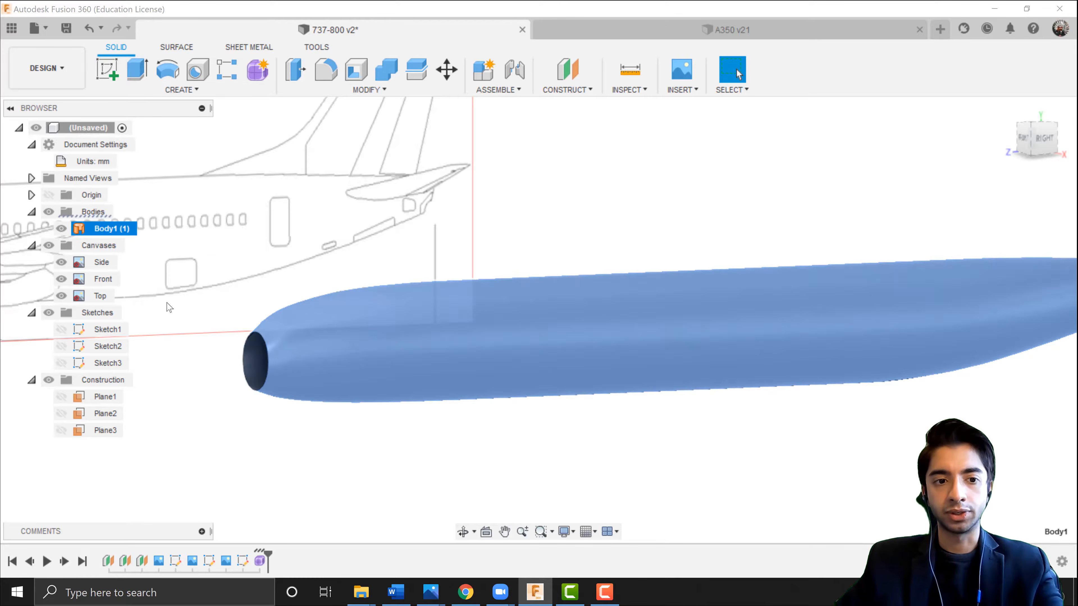
{"action": "left_click", "coordinate": [409, 246]}
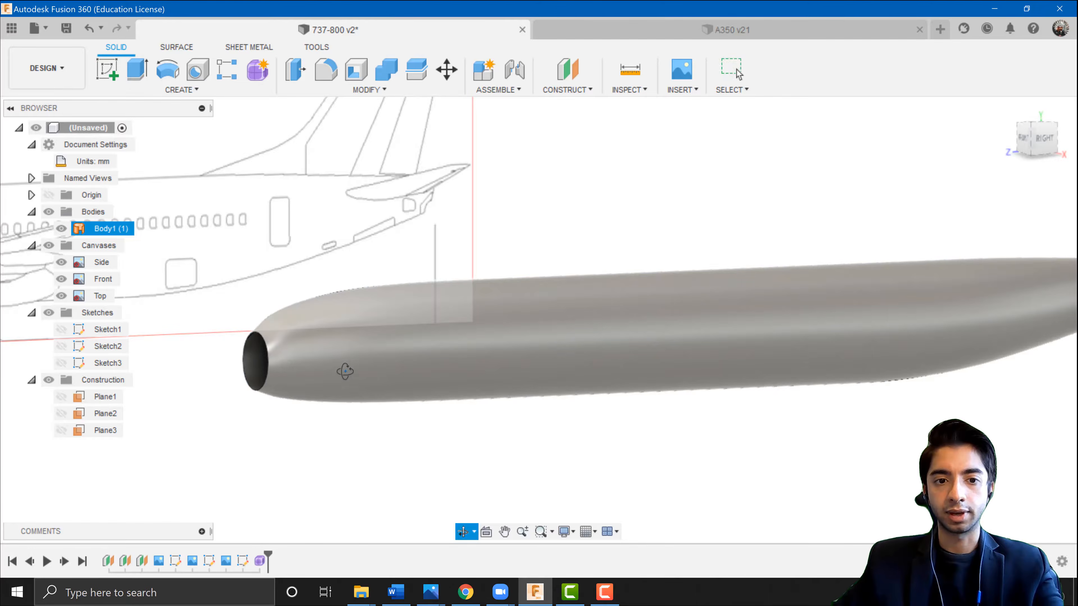
Patch the open nose-end loop of the fuselage to close it with a new surface body.
{"action": "middle_click_drag", "start_coordinate": [344, 371], "coordinate": [424, 366], "text": "shift"}
{"action": "scroll", "coordinate": [281, 359], "scroll_direction": "up", "scroll_amount": 5}
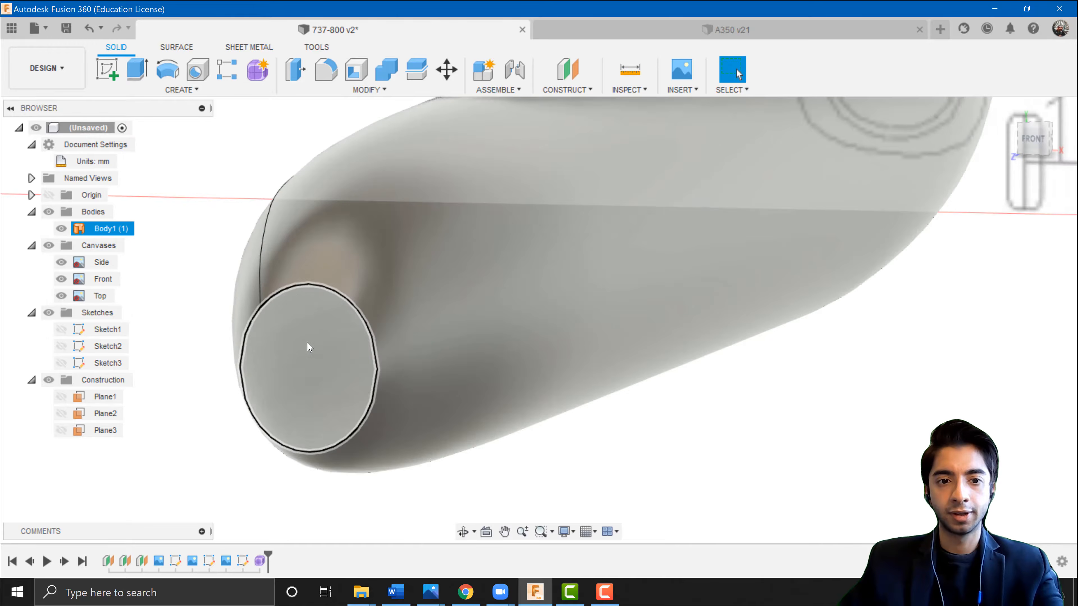
{"action": "middle_click_drag", "start_coordinate": [307, 342], "coordinate": [278, 337], "text": "shift"}
{"action": "middle_click_drag", "start_coordinate": [278, 338], "coordinate": [470, 321]}
{"action": "left_click", "coordinate": [252, 210]}
{"action": "scroll", "coordinate": [252, 213], "scroll_direction": "down", "scroll_amount": 5}
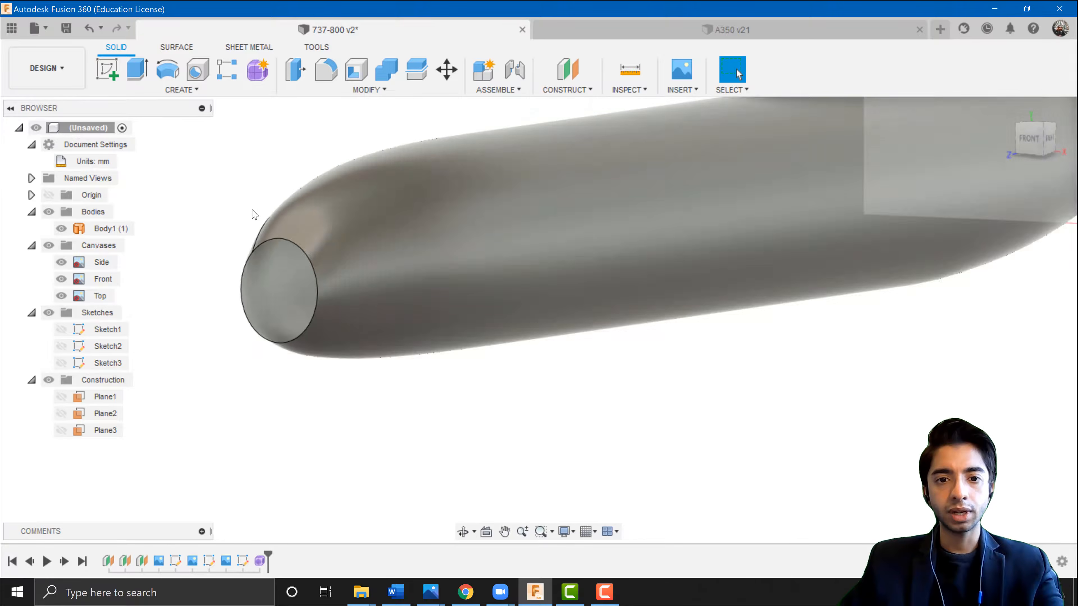
{"action": "middle_click_drag", "start_coordinate": [678, 239], "coordinate": [628, 351]}
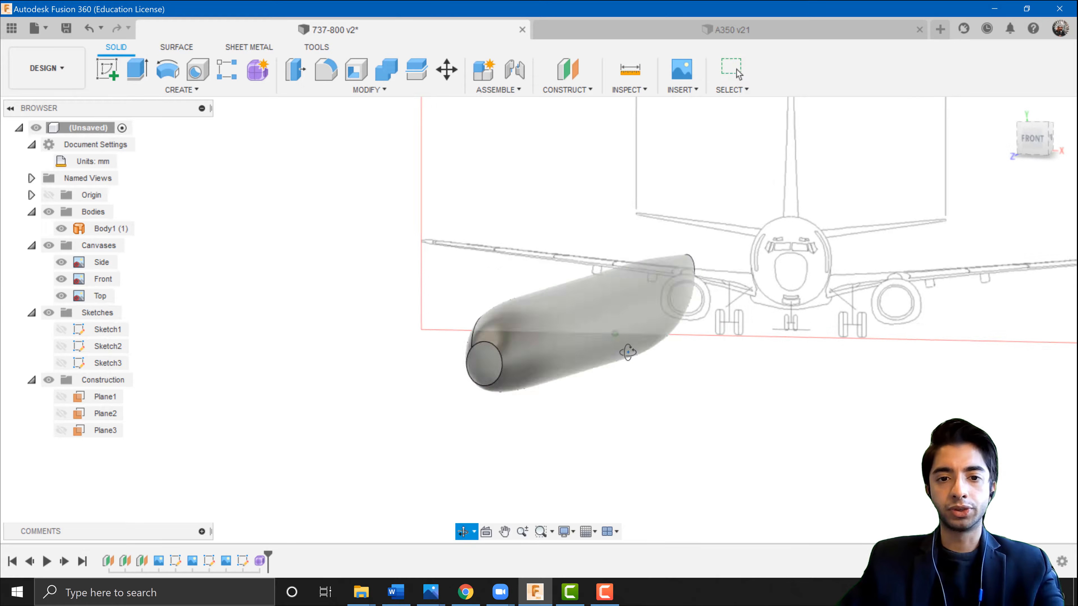
{"action": "middle_click_drag", "start_coordinate": [494, 338], "coordinate": [450, 308]}
{"action": "scroll", "coordinate": [450, 309], "scroll_direction": "up", "scroll_amount": 4}
{"action": "middle_click_drag", "start_coordinate": [373, 259], "coordinate": [617, 254], "text": "shift"}
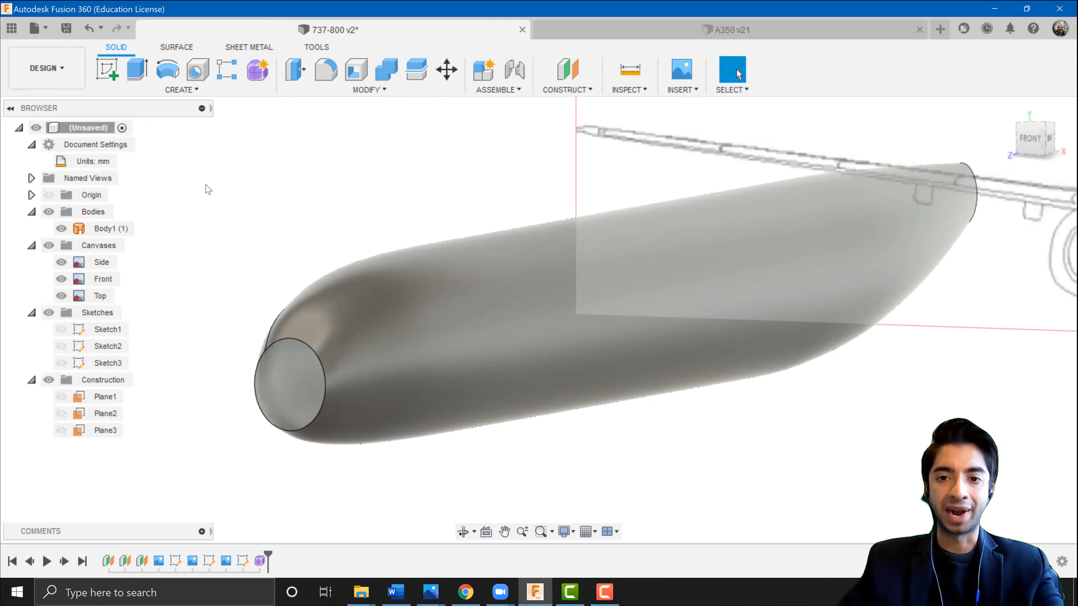
{"action": "left_click", "coordinate": [175, 48]}
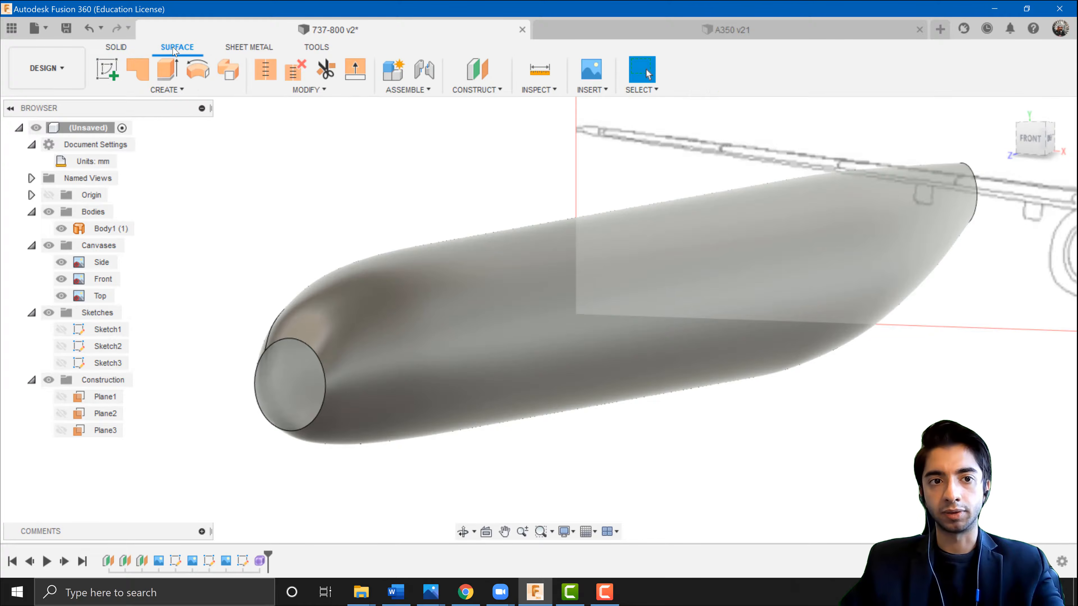
{"action": "left_click", "coordinate": [140, 76]}
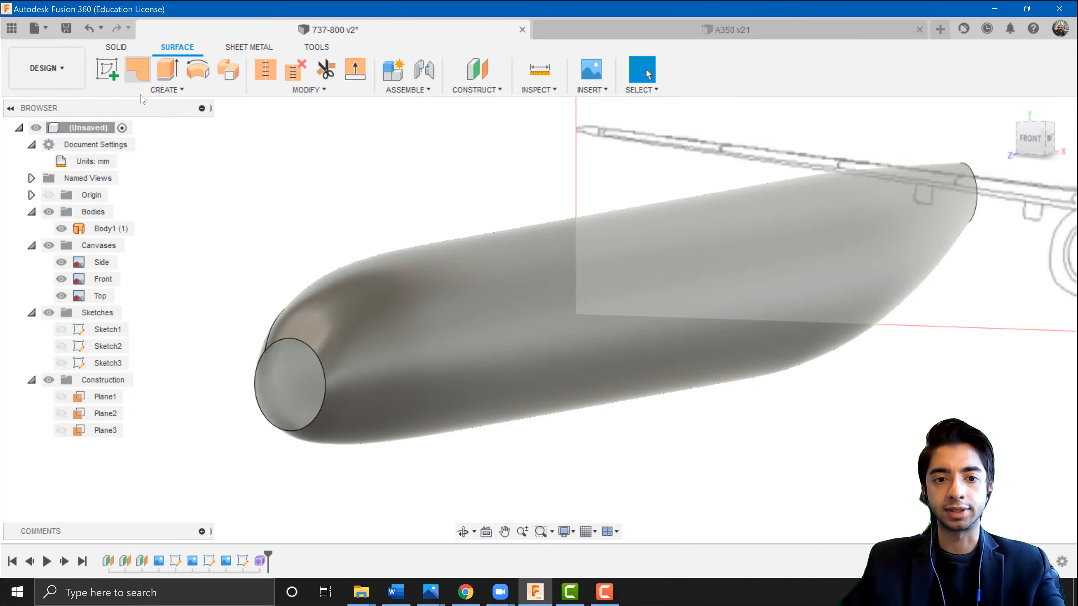
{"action": "left_click", "coordinate": [311, 434]}
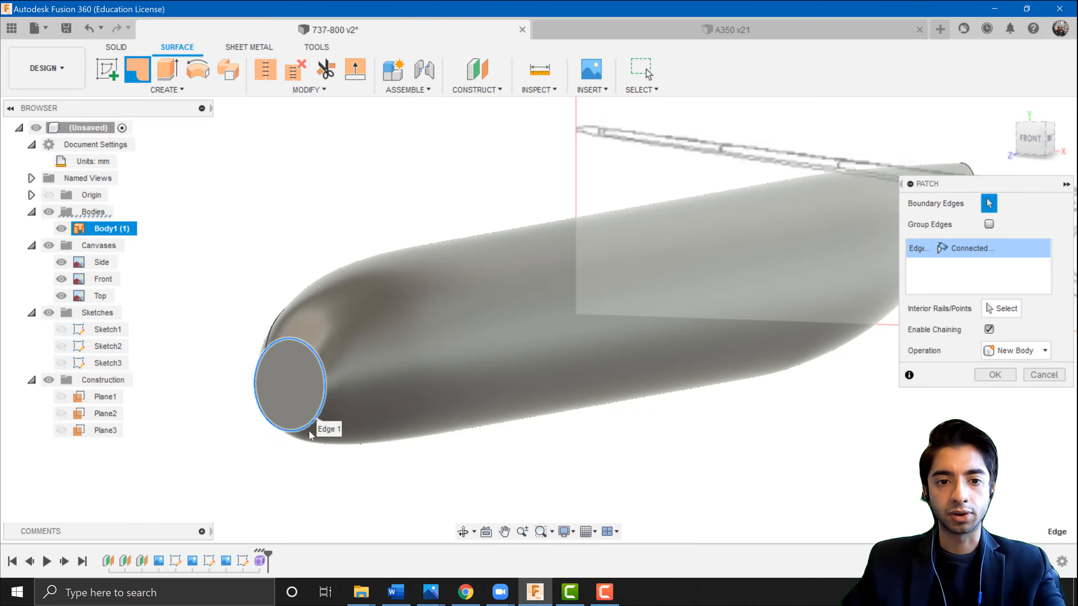
{"action": "scroll", "coordinate": [313, 368], "scroll_direction": "up", "scroll_amount": 2}
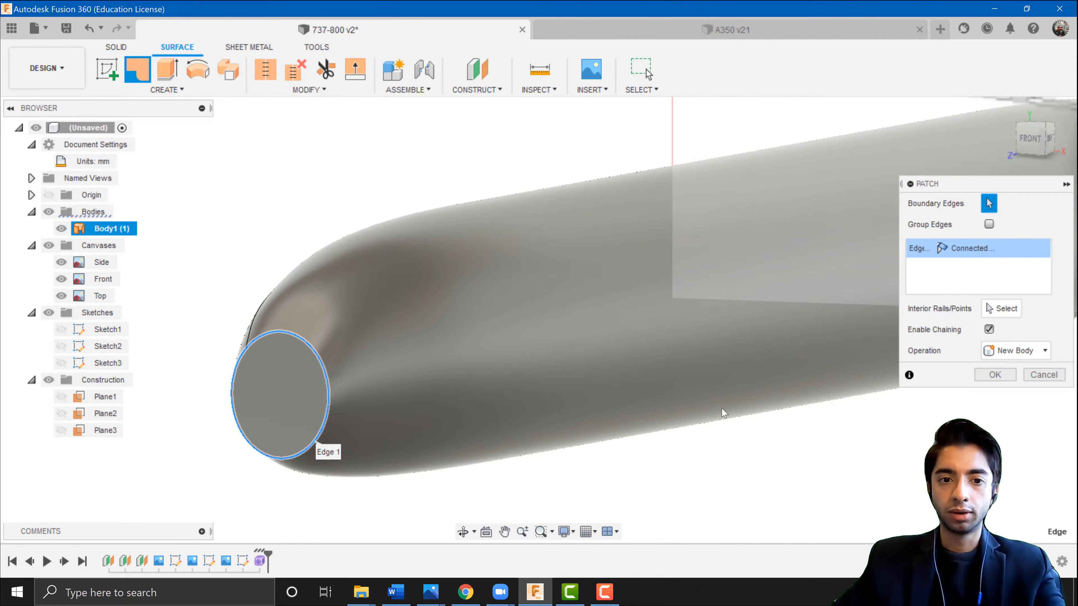
{"action": "left_click", "coordinate": [995, 375]}
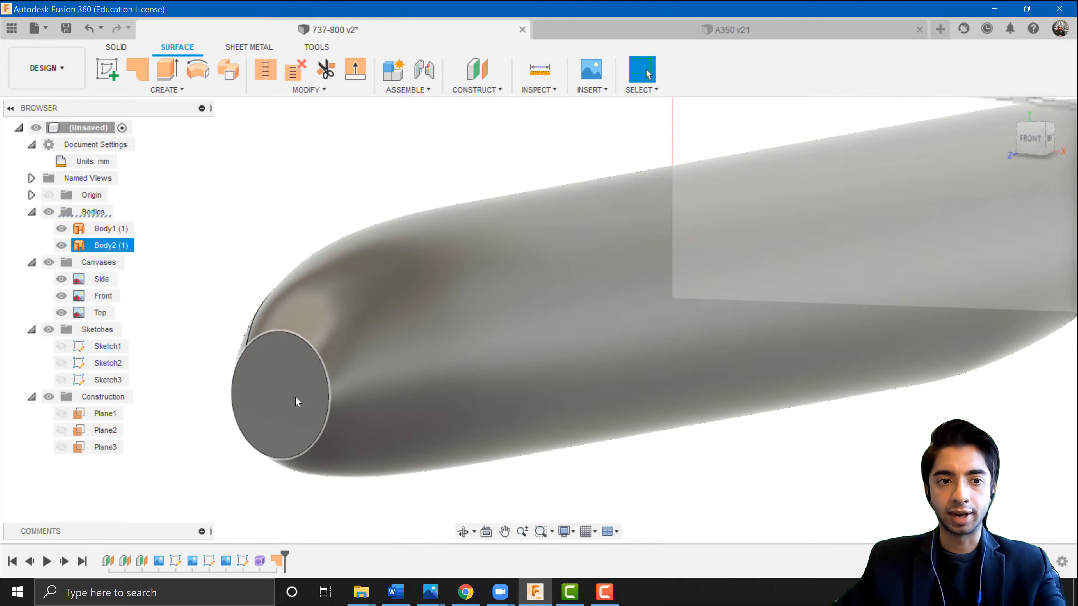
Patch the open tail-end loop of the fuselage with a new surface body.
{"action": "scroll", "coordinate": [372, 435], "scroll_direction": "down", "scroll_amount": 3}
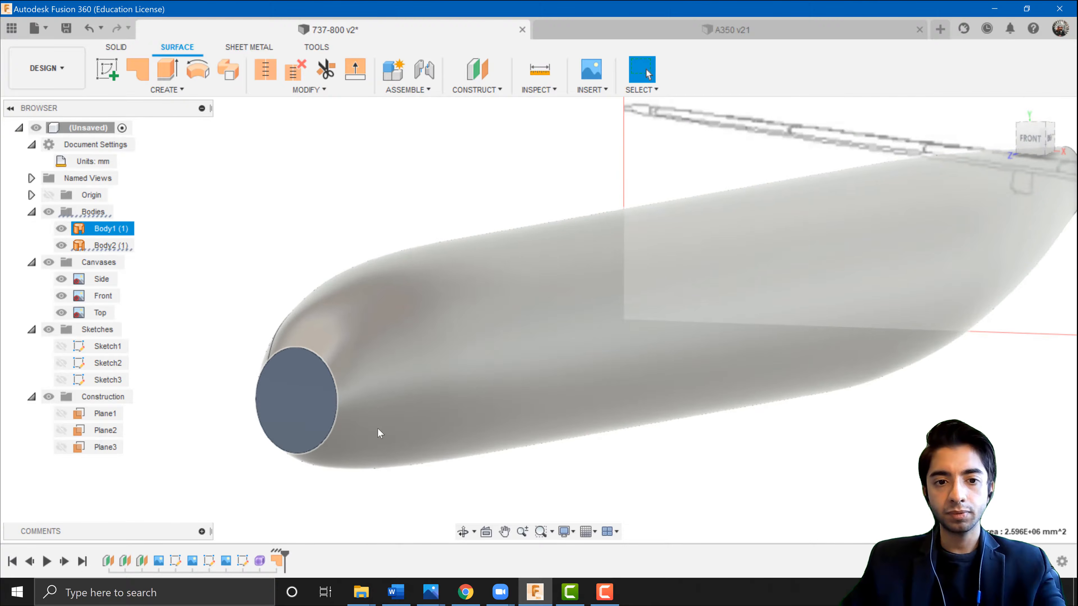
{"action": "middle_click_drag", "start_coordinate": [616, 420], "coordinate": [626, 346], "text": "shift"}
{"action": "middle_click_drag", "start_coordinate": [730, 239], "coordinate": [619, 457]}
{"action": "scroll", "coordinate": [543, 343], "scroll_direction": "up", "scroll_amount": 5}
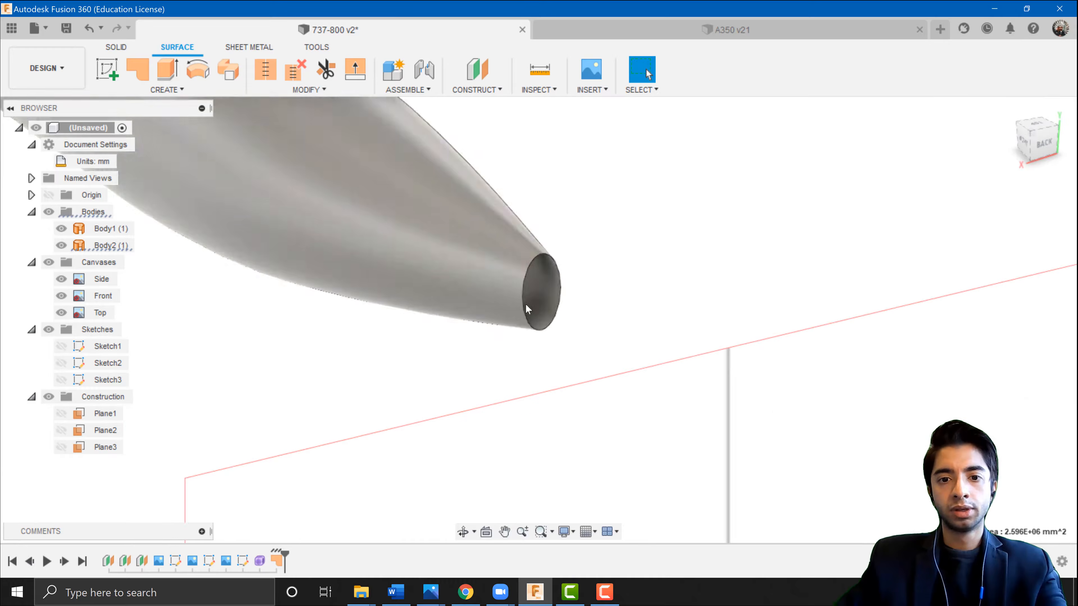
{"action": "middle_click_drag", "start_coordinate": [518, 312], "coordinate": [515, 365]}
{"action": "left_click", "coordinate": [143, 76]}
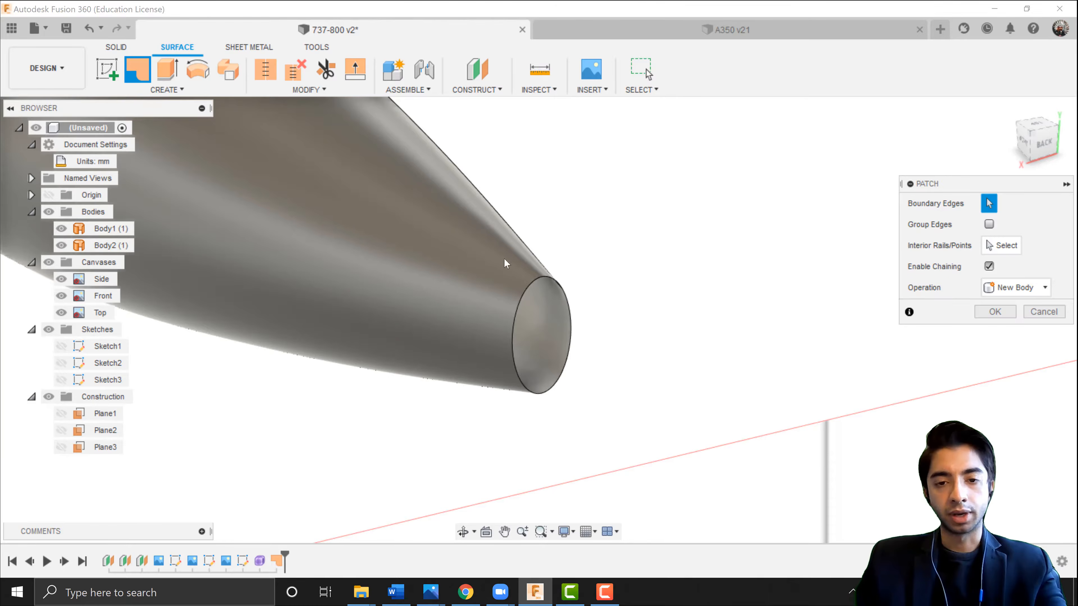
{"action": "left_click", "coordinate": [556, 287]}
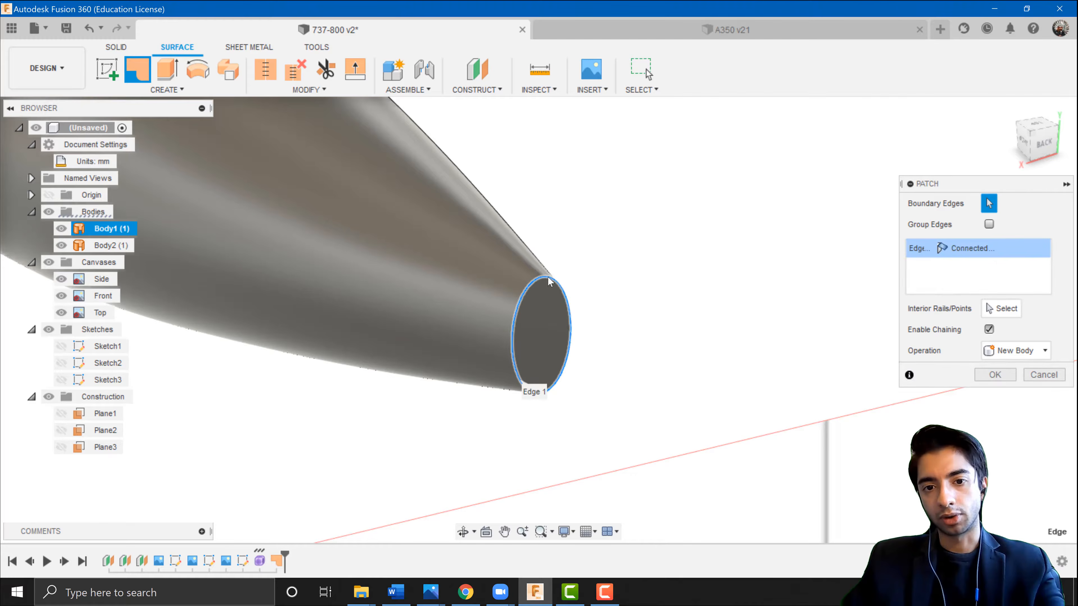
{"action": "left_click", "coordinate": [1003, 377]}
Stitch the fuselage body and both end patches together into one new body.
{"action": "scroll", "coordinate": [490, 358], "scroll_direction": "down", "scroll_amount": 8}
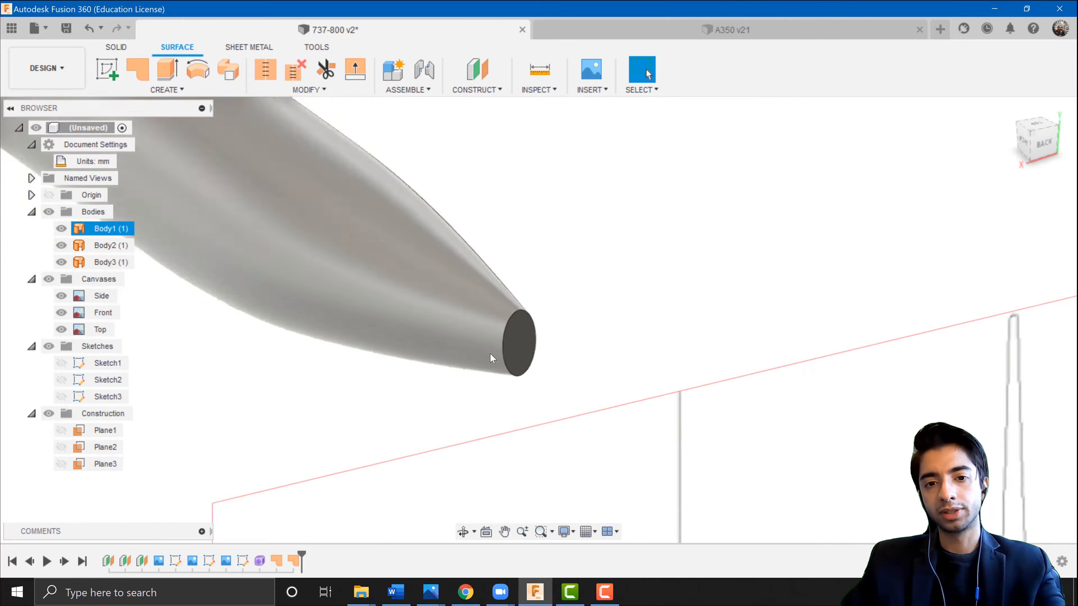
{"action": "mouse_move", "coordinate": [397, 366]}
{"action": "middle_mouse_down"}
{"action": "mouse_move", "coordinate": [451, 393]}
{"action": "mouse_move", "coordinate": [697, 453]}
{"action": "middle_mouse_up"}
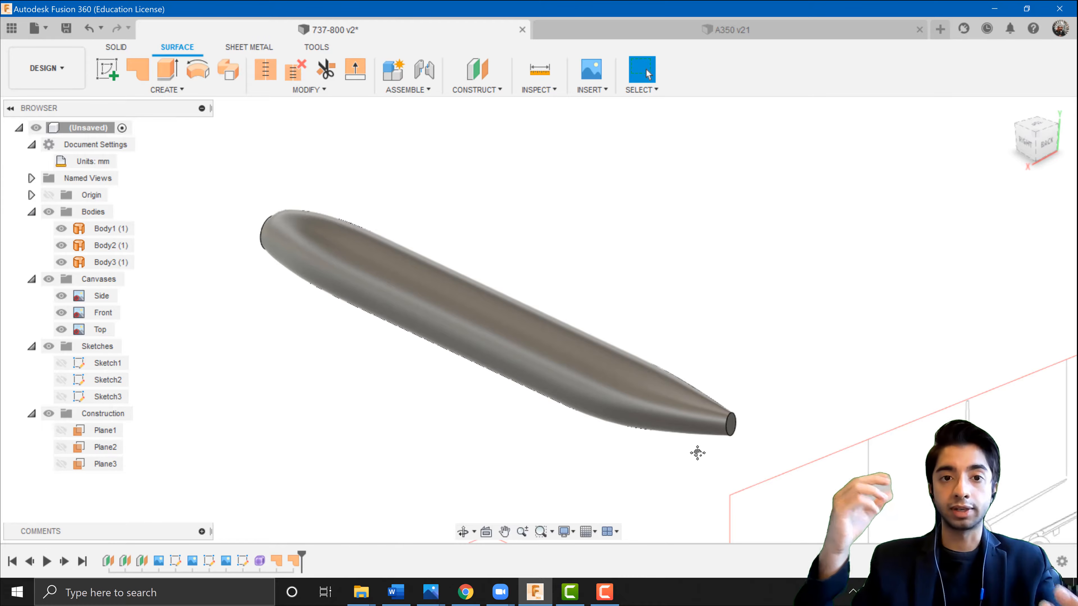
{"action": "left_click", "coordinate": [267, 80]}
{"action": "left_click", "coordinate": [679, 414]}
{"action": "scroll", "coordinate": [679, 413], "scroll_direction": "up", "scroll_amount": 5}
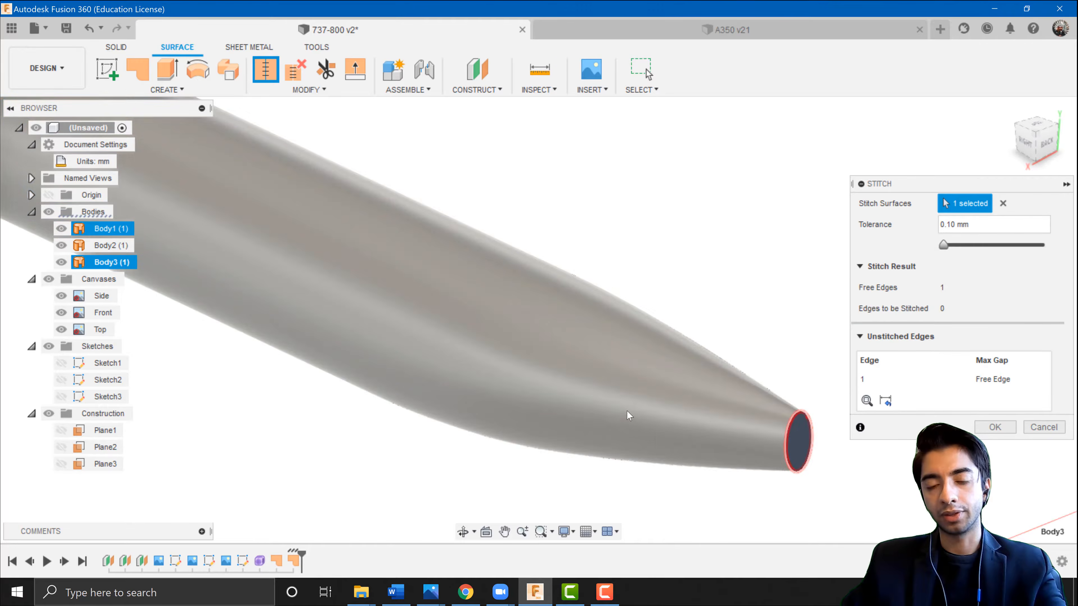
{"action": "left_click", "coordinate": [629, 416]}
{"action": "scroll", "coordinate": [475, 385], "scroll_direction": "down", "scroll_amount": 5}
{"action": "middle_click_drag", "start_coordinate": [615, 425], "coordinate": [399, 291], "text": "shift"}
{"action": "left_click", "coordinate": [400, 291]}
{"action": "scroll", "coordinate": [589, 308], "scroll_direction": "up", "scroll_amount": 2}
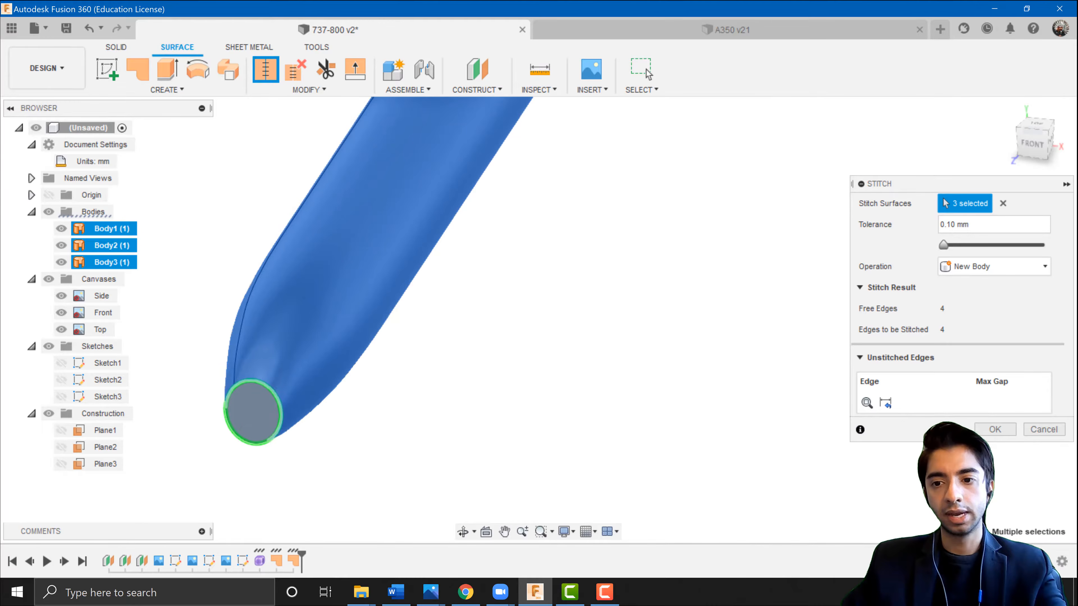
{"action": "left_click", "coordinate": [994, 430]}
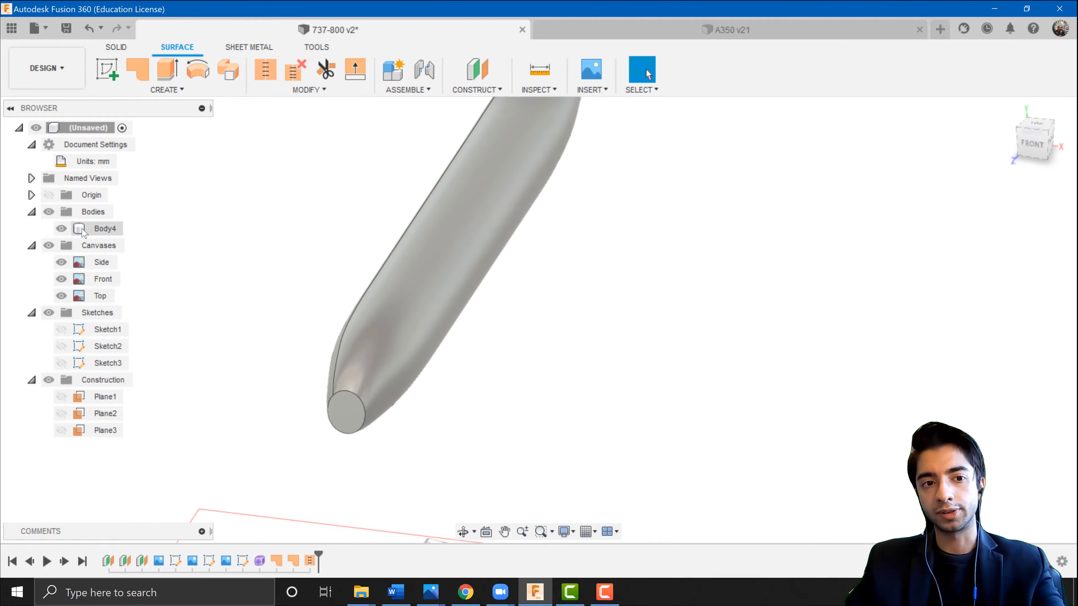
Examine the stitched fuselage body against the side blueprint, zooming in on the tail end.
{"action": "left_click", "coordinate": [82, 229]}
{"action": "scroll", "coordinate": [435, 301], "scroll_direction": "down", "scroll_amount": 3}
{"action": "middle_click_drag", "start_coordinate": [488, 299], "coordinate": [518, 355]}
{"action": "left_click", "coordinate": [517, 355]}
{"action": "scroll", "coordinate": [467, 363], "scroll_direction": "up", "scroll_amount": 3}
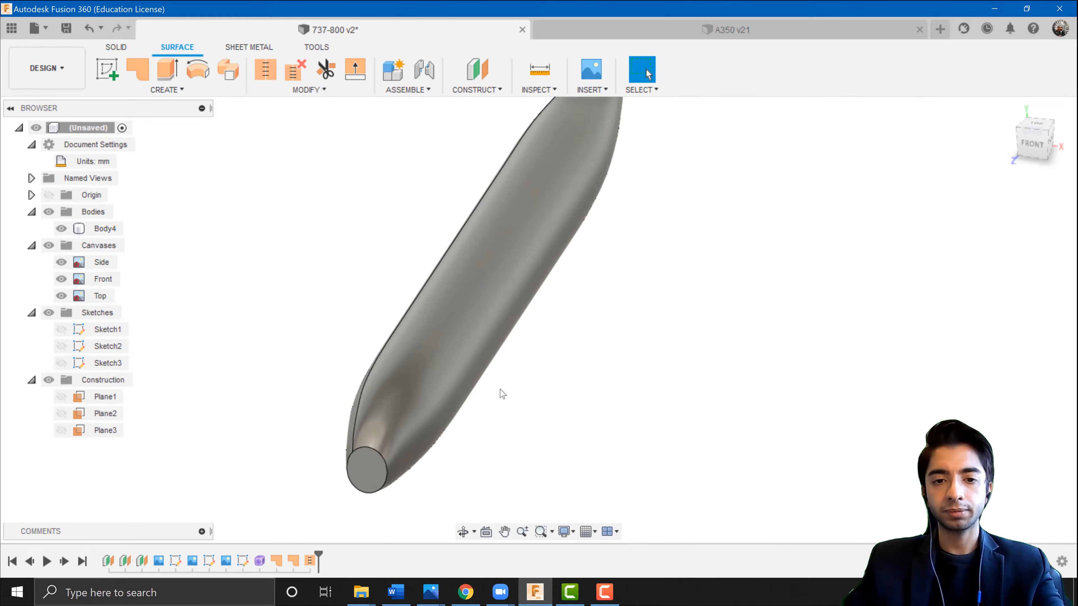
{"action": "middle_click_drag", "start_coordinate": [502, 394], "coordinate": [438, 366], "text": "shift"}
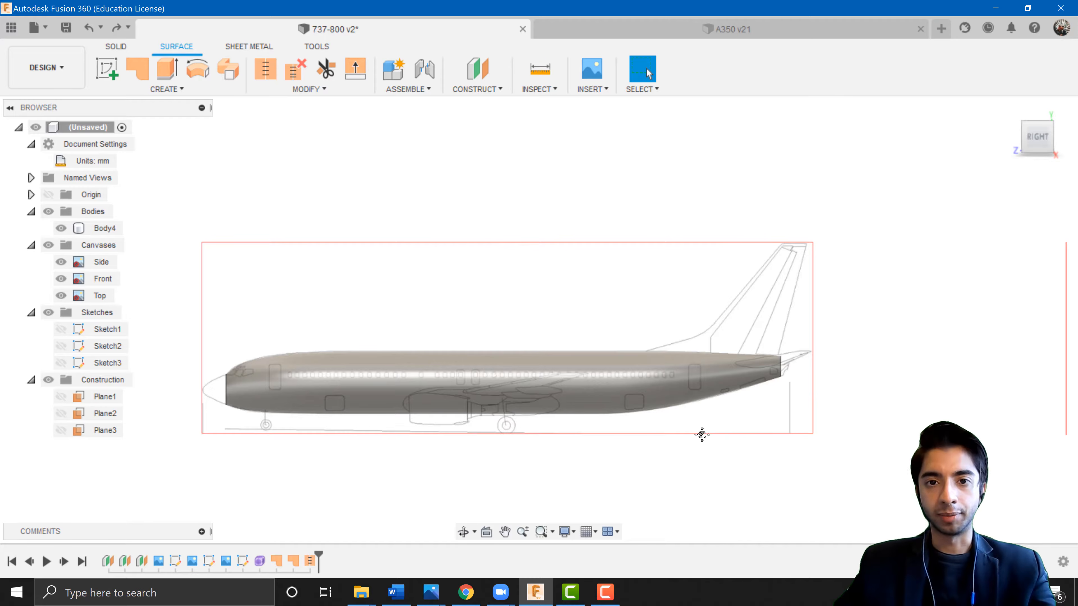
{"action": "scroll", "coordinate": [676, 370], "scroll_direction": "up", "scroll_amount": 5}
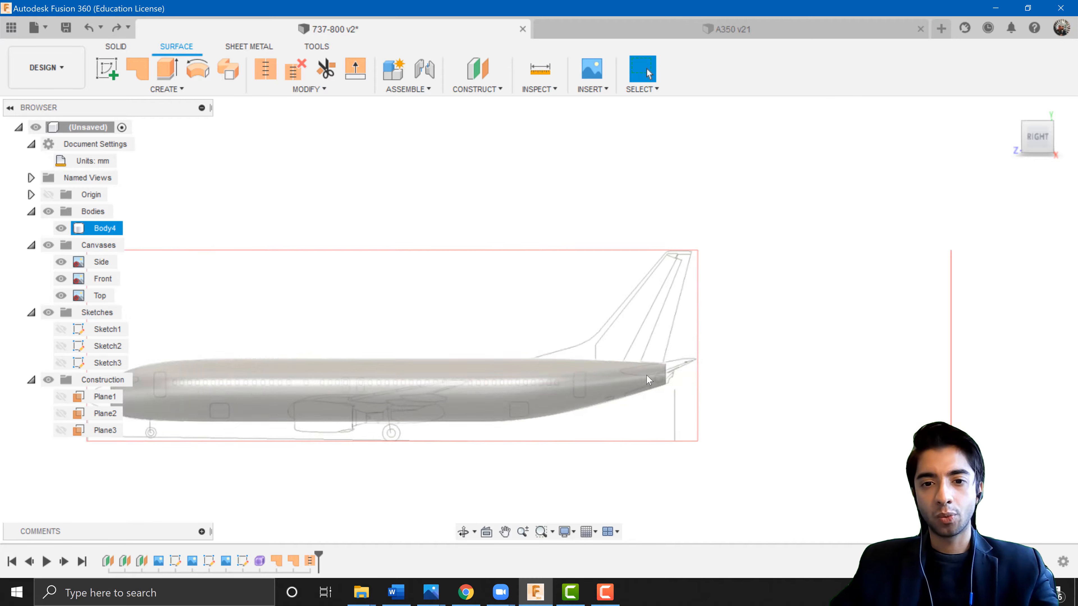
{"action": "scroll", "coordinate": [675, 370], "scroll_direction": "up", "scroll_amount": 5}
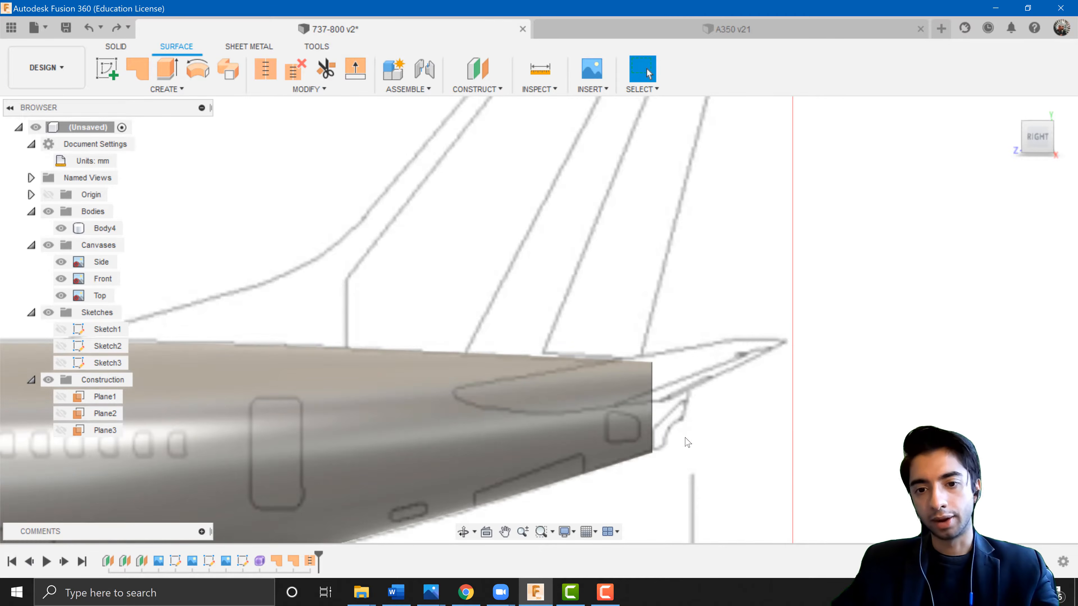
{"action": "scroll", "coordinate": [644, 457], "scroll_direction": "down", "scroll_amount": 6}
{"action": "scroll", "coordinate": [482, 463], "scroll_direction": "down", "scroll_amount": 3}
{"action": "scroll", "coordinate": [628, 399], "scroll_direction": "up", "scroll_amount": 8}
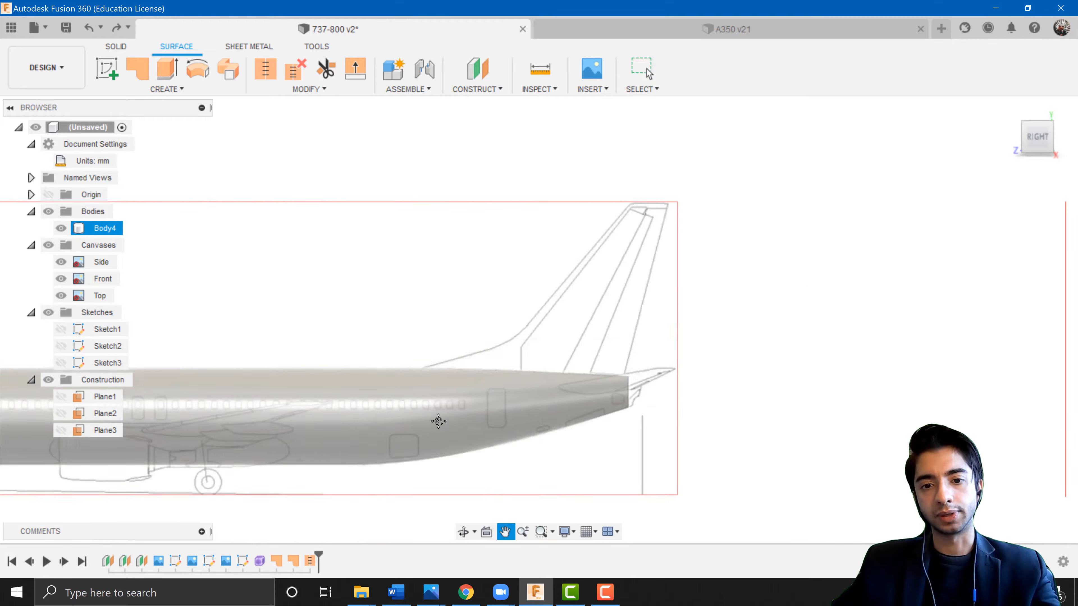
{"action": "scroll", "coordinate": [589, 393], "scroll_direction": "up", "scroll_amount": 2}
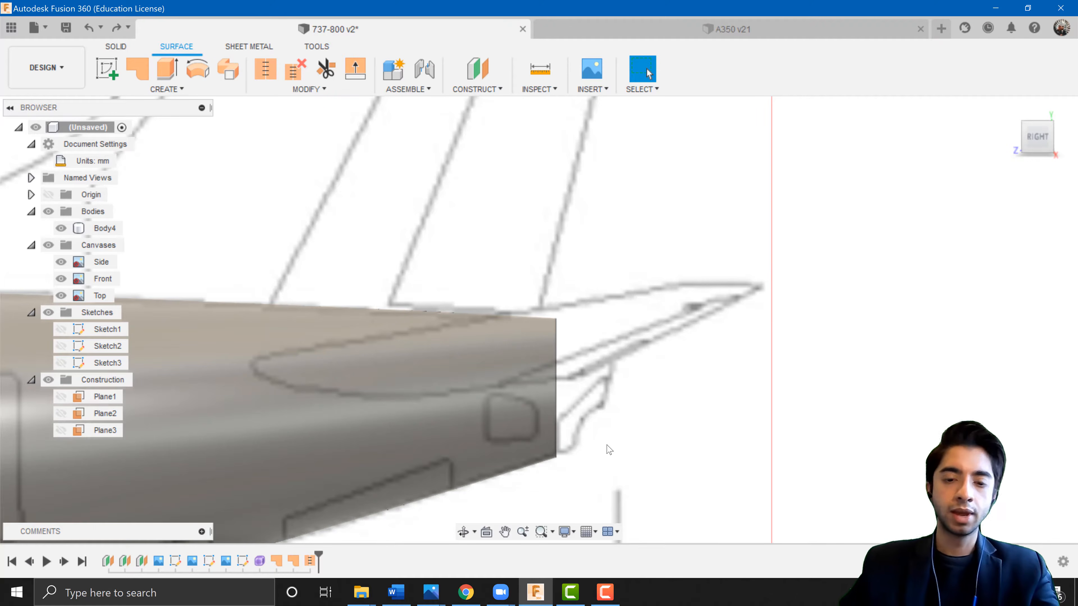
{"action": "scroll", "coordinate": [614, 382], "scroll_direction": "down", "scroll_amount": 7}
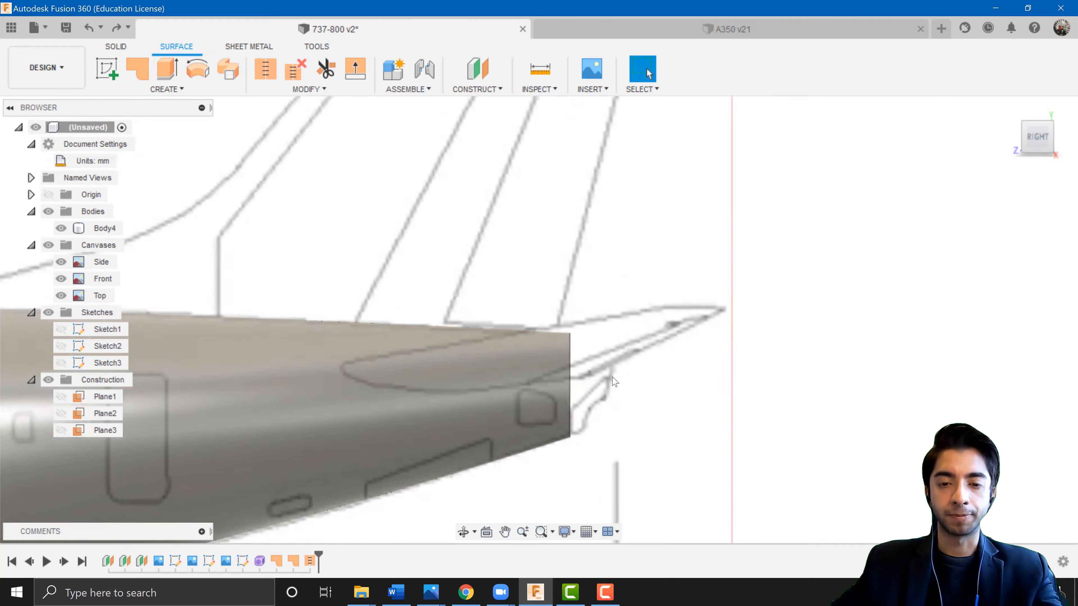
Inspect the flat tail-end face and the tail section in the side view.
{"action": "middle_click_drag", "start_coordinate": [552, 395], "coordinate": [606, 394], "text": "shift"}
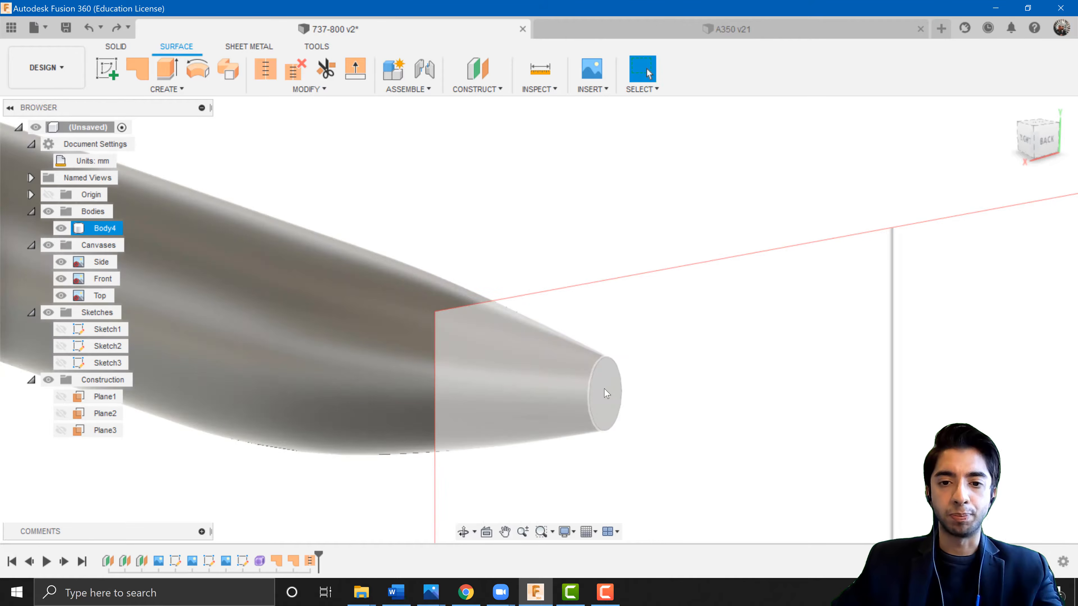
{"action": "left_click", "coordinate": [605, 394]}
{"action": "scroll", "coordinate": [691, 408], "scroll_direction": "up", "scroll_amount": 4}
{"action": "left_click", "coordinate": [688, 401]}
{"action": "middle_click_drag", "start_coordinate": [655, 357], "coordinate": [679, 361], "text": "shift"}
{"action": "middle_click_drag", "start_coordinate": [463, 389], "coordinate": [707, 390]}
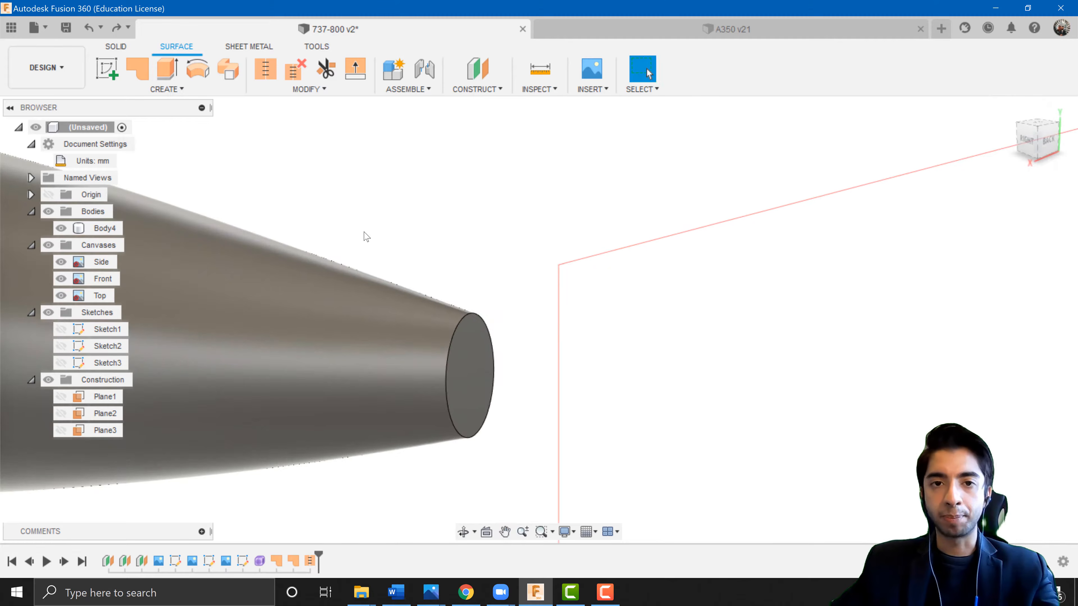
{"action": "left_click", "coordinate": [477, 358]}
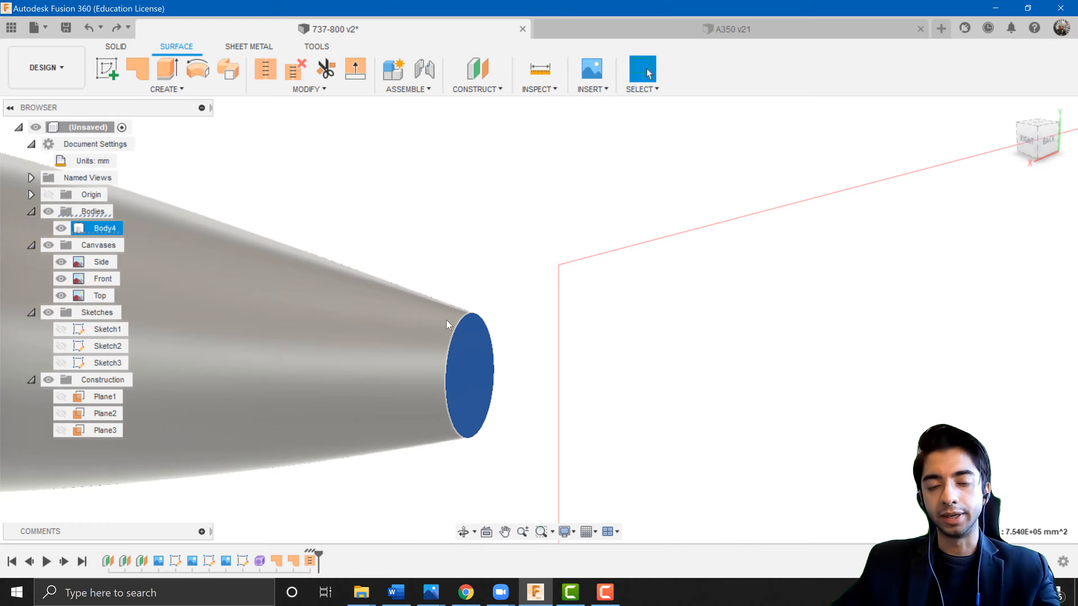
{"action": "left_click", "coordinate": [1026, 140]}
{"action": "scroll", "coordinate": [830, 272], "scroll_direction": "down", "scroll_amount": 5}
{"action": "middle_click_drag", "start_coordinate": [830, 272], "coordinate": [352, 364]}
{"action": "scroll", "coordinate": [691, 248], "scroll_direction": "up", "scroll_amount": 3}
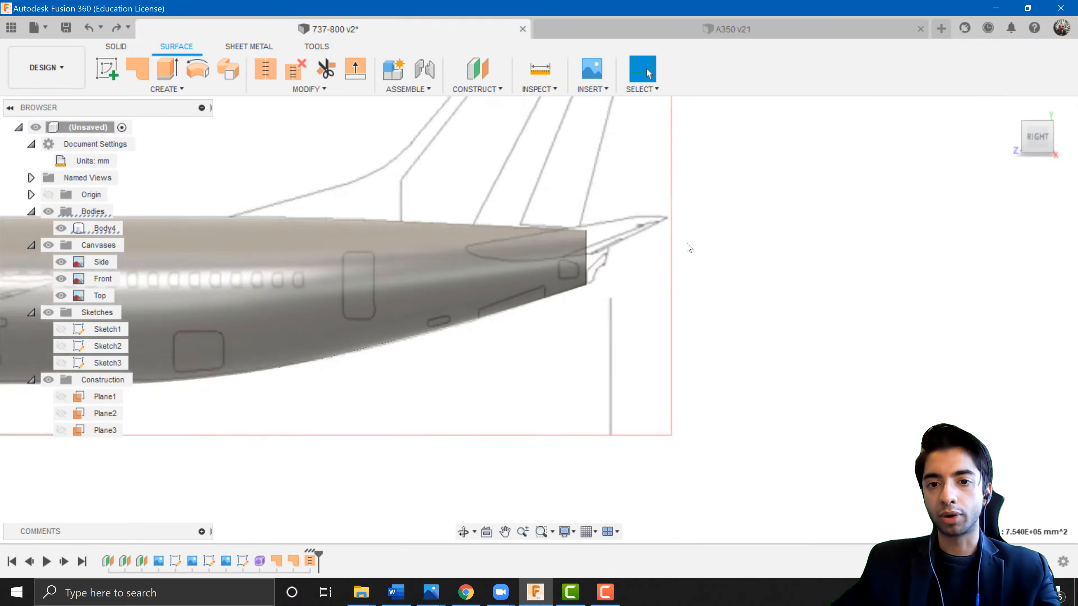
{"action": "left_click", "coordinate": [443, 241]}
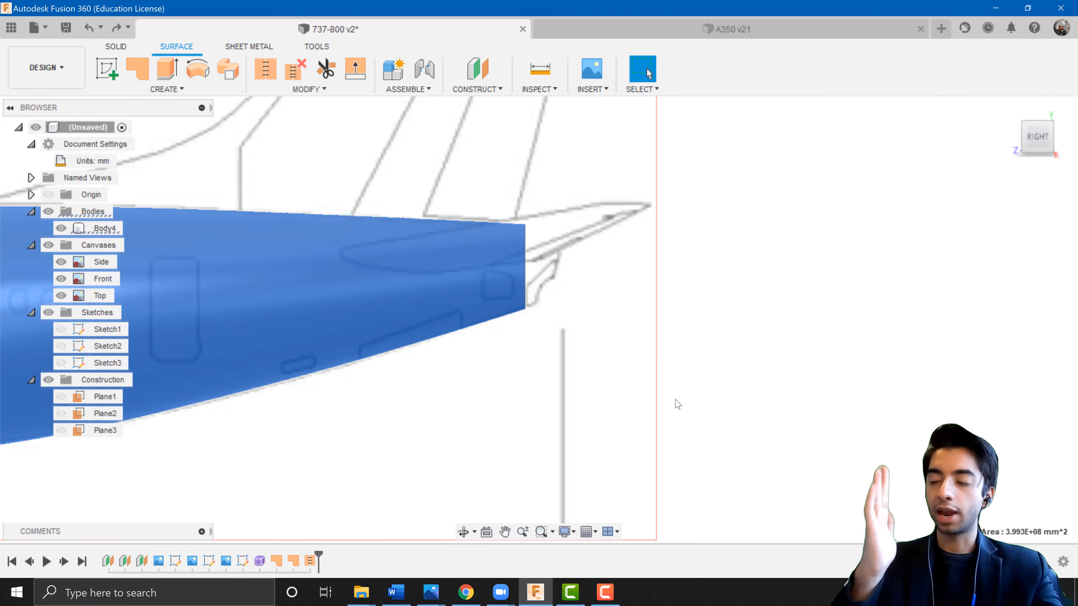
{"action": "middle_click_drag", "start_coordinate": [578, 341], "coordinate": [572, 380], "text": "shift"}
{"action": "scroll", "coordinate": [489, 409], "scroll_direction": "down", "scroll_amount": 1}
{"action": "scroll", "coordinate": [488, 409], "scroll_direction": "down", "scroll_amount": 2}
{"action": "middle_click_drag", "start_coordinate": [462, 462], "coordinate": [571, 340]}
{"action": "scroll", "coordinate": [495, 432], "scroll_direction": "up", "scroll_amount": 4}
{"action": "left_click", "coordinate": [515, 437]}
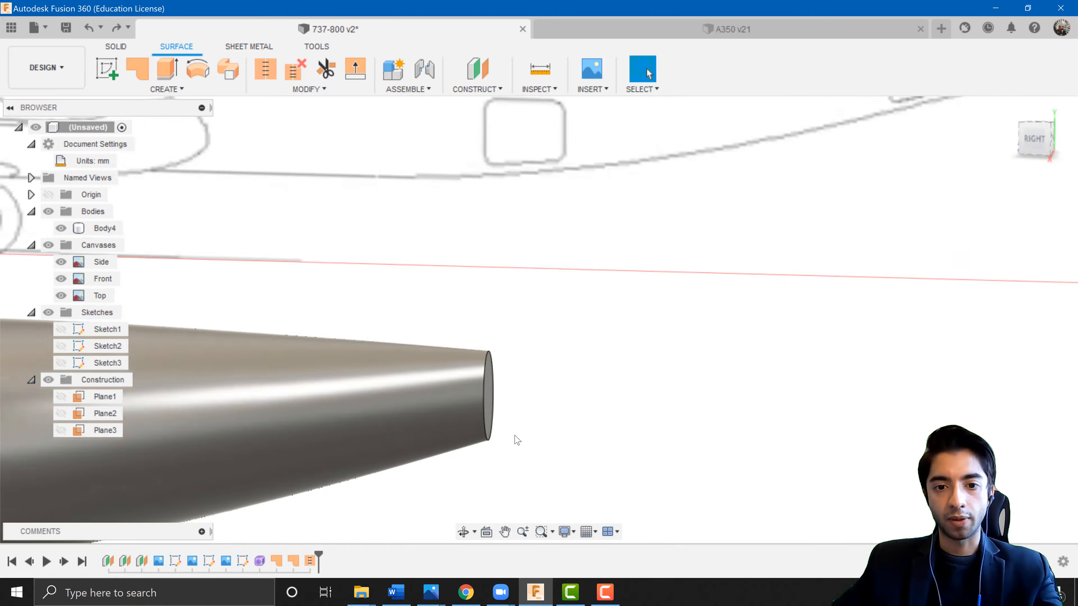
{"action": "middle_click_drag", "start_coordinate": [515, 437], "coordinate": [494, 386], "text": "shift"}
Start a sketch on the flat tail-end face and draw a vertical line about 1900 mm long through the end ellipse, aligned above the origin.
{"action": "left_click", "coordinate": [108, 70]}
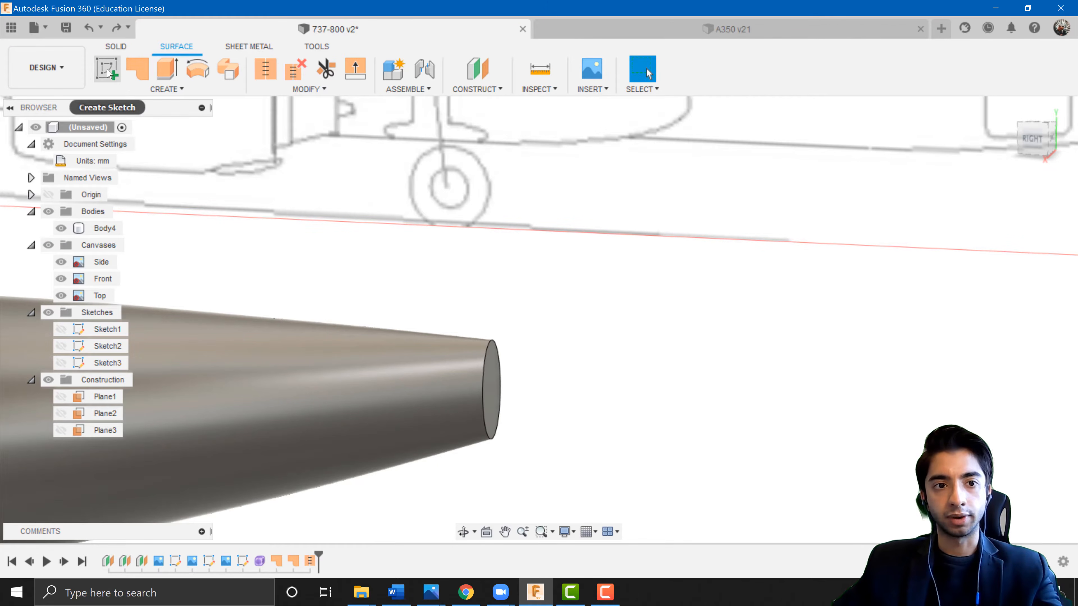
{"action": "left_click", "coordinate": [490, 389]}
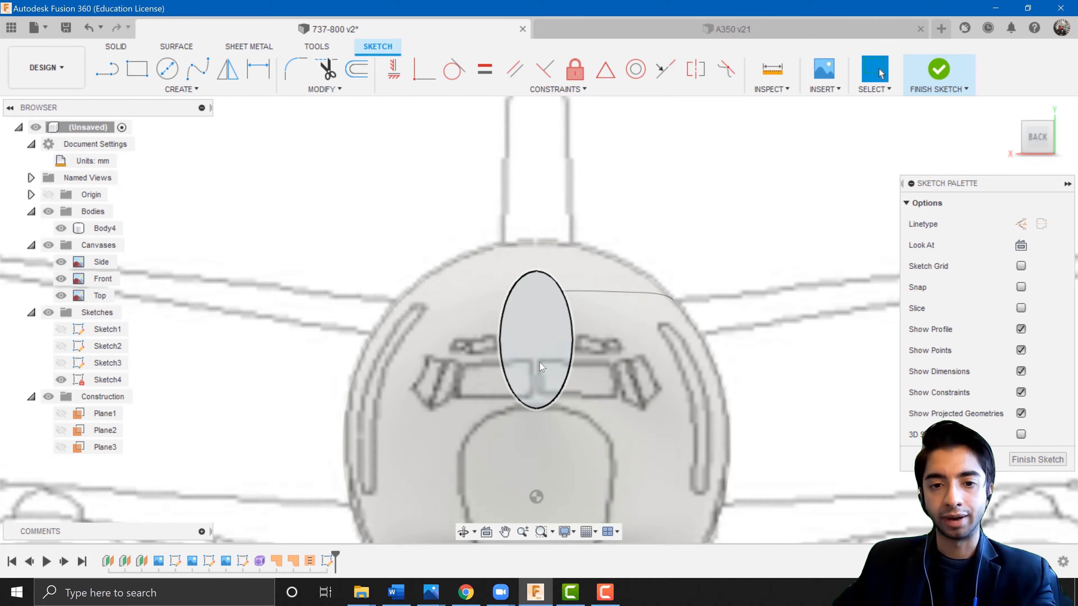
{"action": "key", "text": "l"}
{"action": "middle_click_drag", "start_coordinate": [581, 373], "coordinate": [585, 320]}
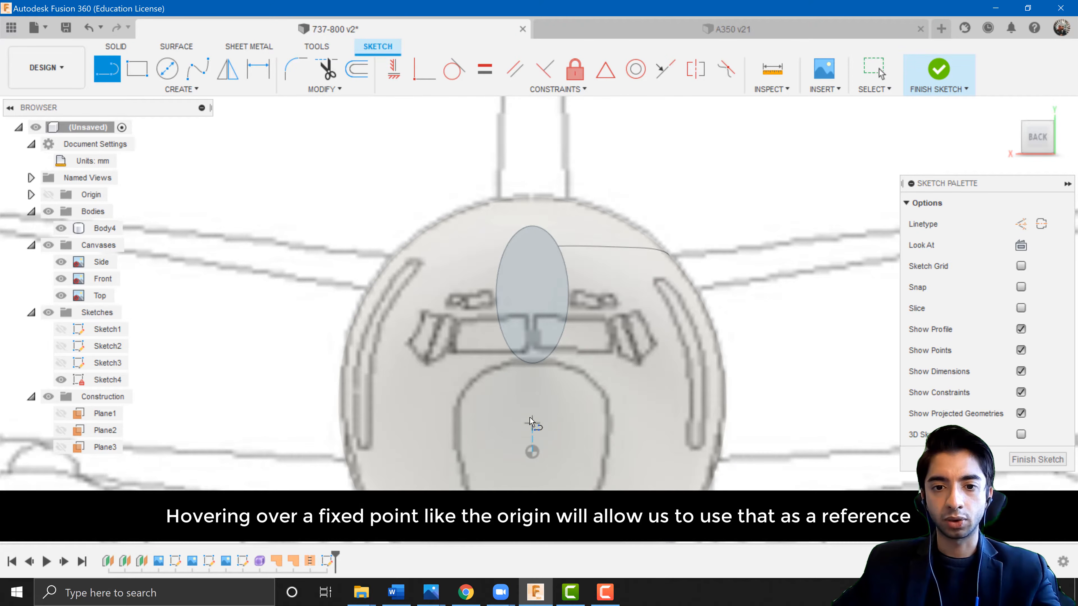
{"action": "left_click", "coordinate": [532, 376]}
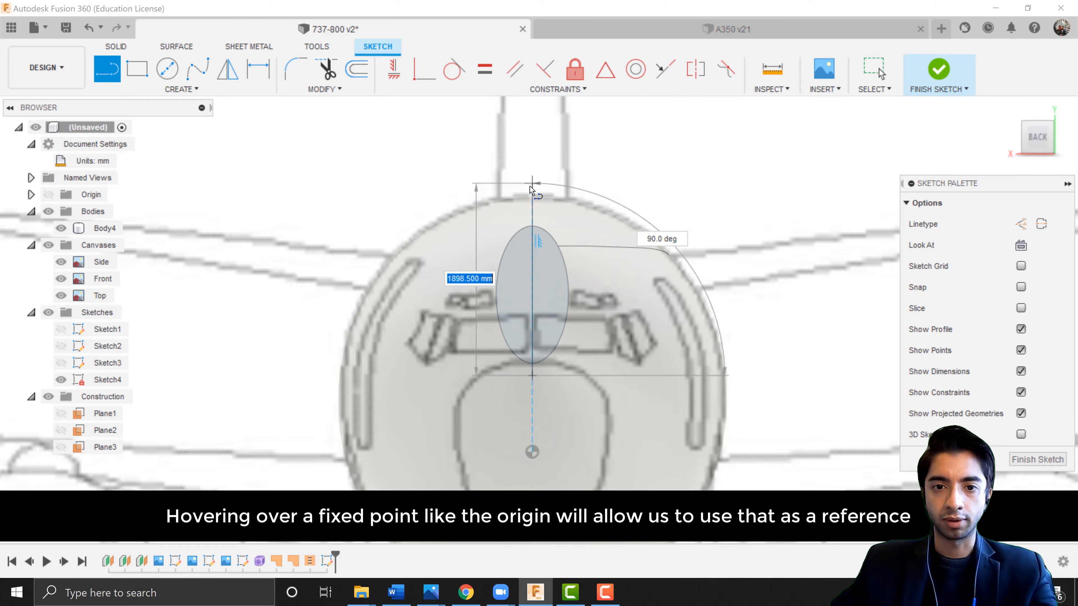
{"action": "double_click", "coordinate": [532, 191]}
{"action": "scroll", "coordinate": [553, 405], "scroll_direction": "up", "scroll_amount": 2}
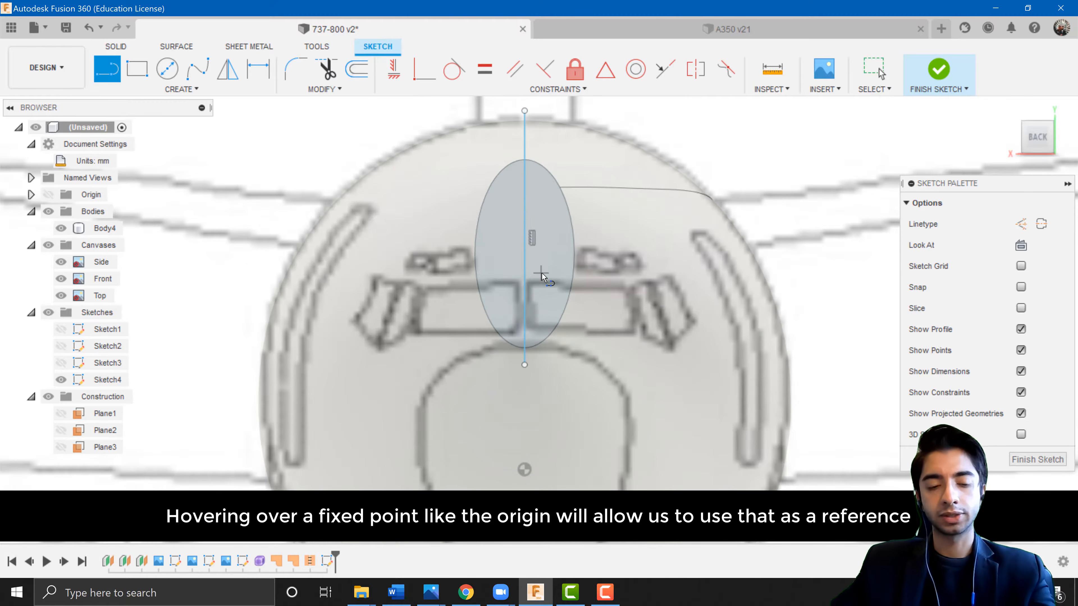
{"action": "key", "text": "Escape"}
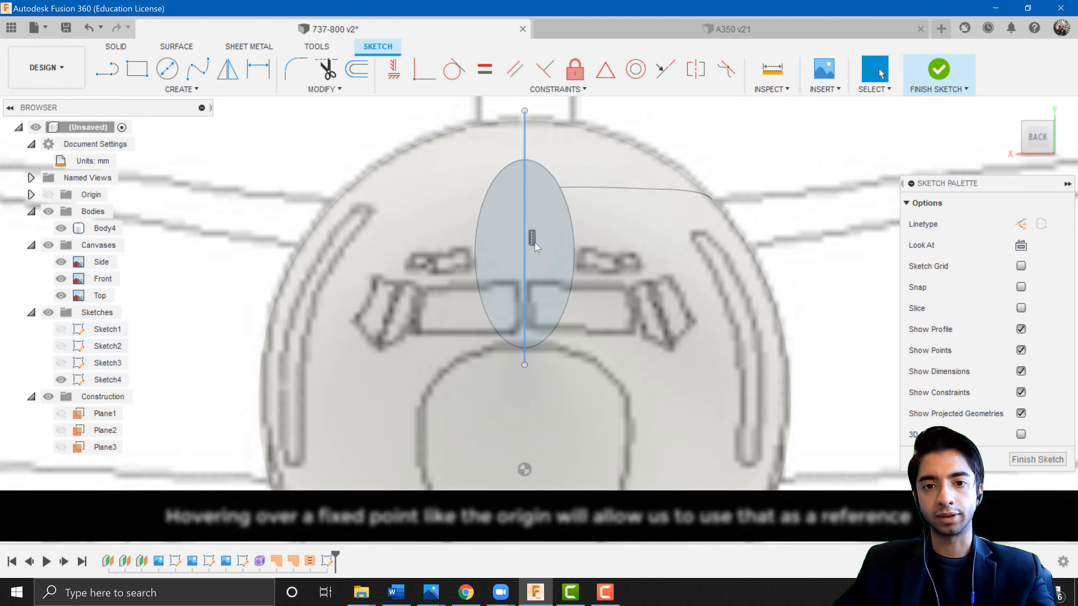
Trim away the parts of the vertical line extending above and below the end ellipse.
{"action": "left_click", "coordinate": [572, 263]}
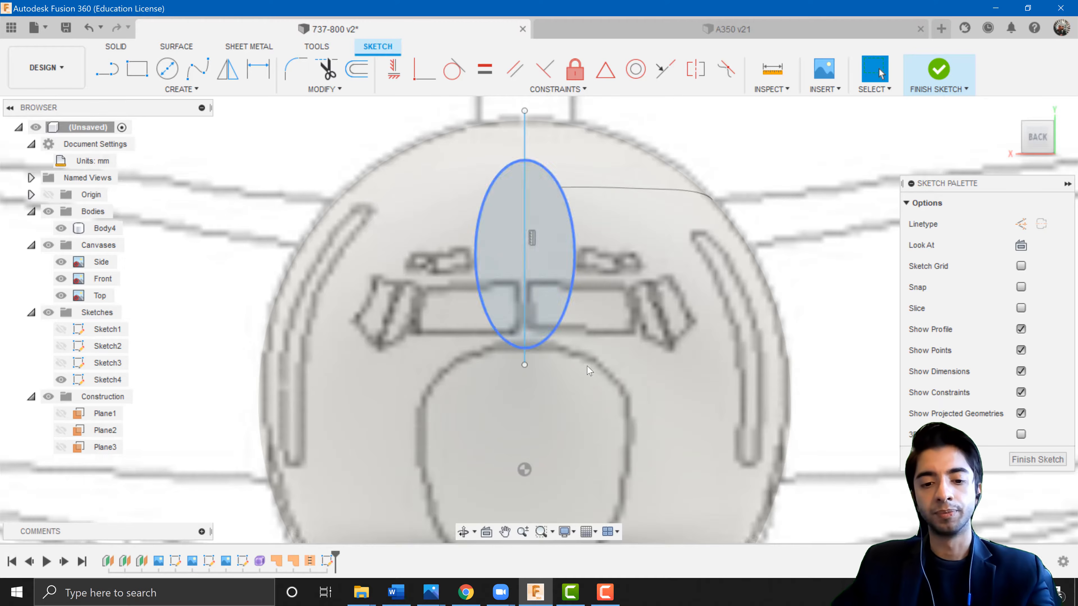
{"action": "left_click", "coordinate": [597, 376]}
{"action": "key", "text": "t"}
{"action": "middle_click_drag", "start_coordinate": [608, 361], "coordinate": [616, 395]}
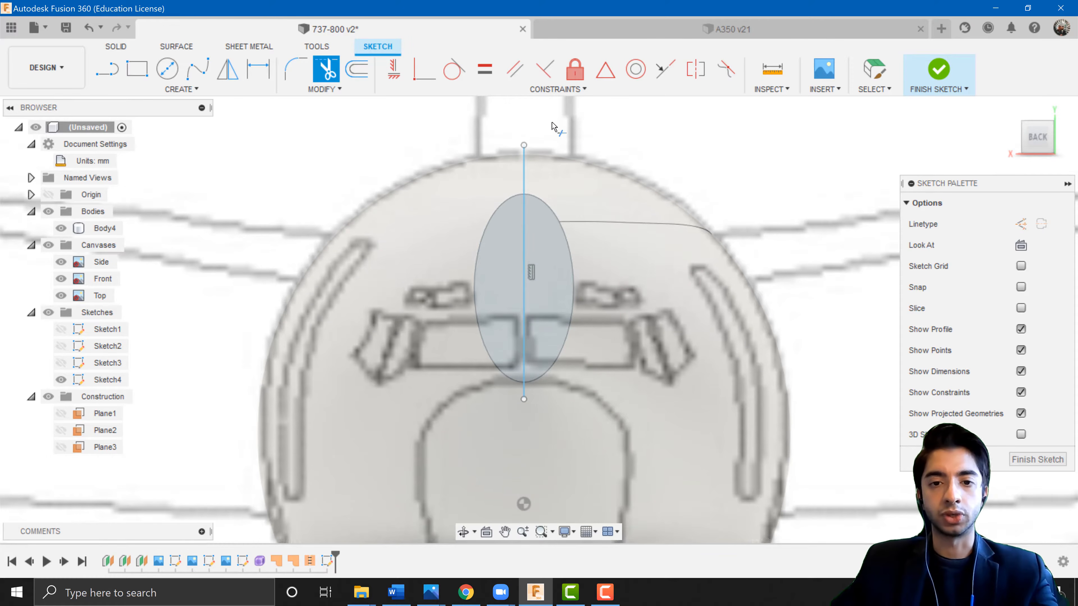
{"action": "left_click", "coordinate": [524, 168]}
{"action": "scroll", "coordinate": [518, 384], "scroll_direction": "up", "scroll_amount": 4}
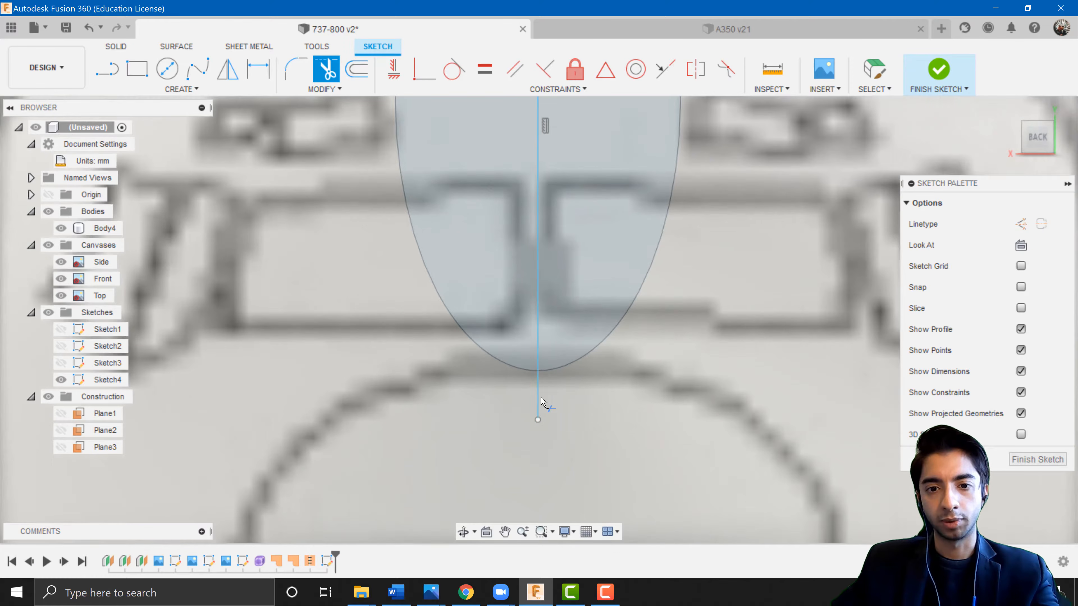
{"action": "left_click", "coordinate": [540, 406]}
{"action": "scroll", "coordinate": [584, 389], "scroll_direction": "down", "scroll_amount": 3}
{"action": "key", "text": "Escape"}
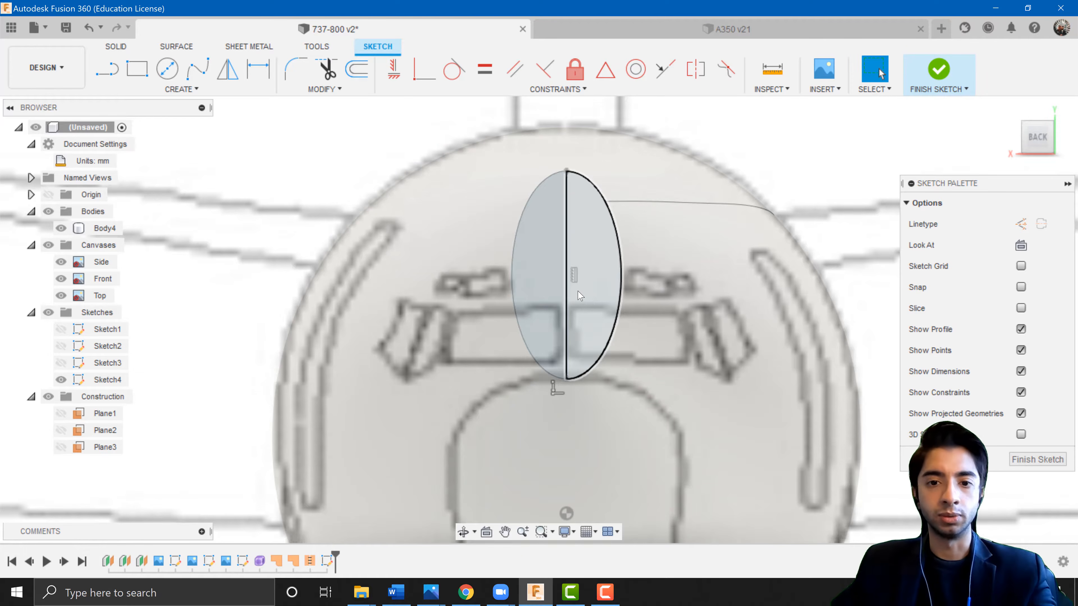
Finish the tail-end sketch.
{"action": "left_click", "coordinate": [566, 296]}
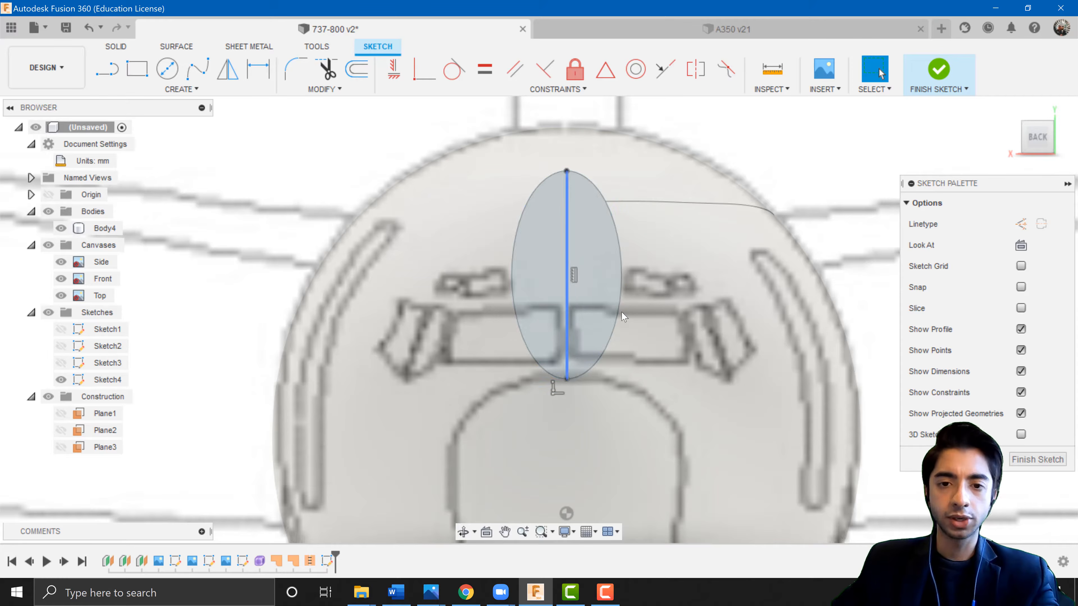
{"action": "middle_click_drag", "start_coordinate": [734, 245], "coordinate": [609, 295], "text": "shift"}
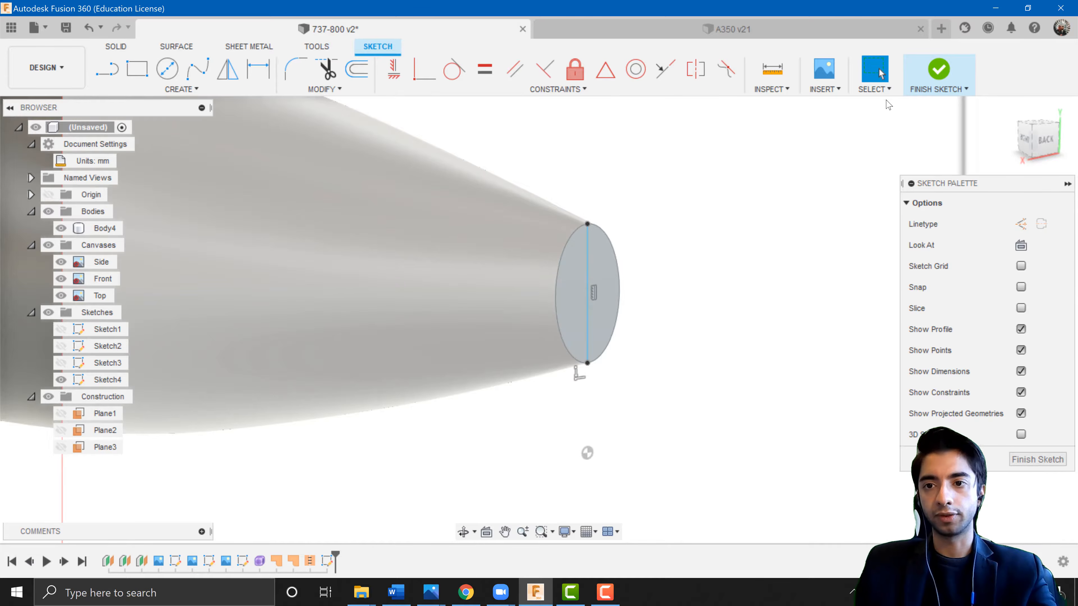
{"action": "left_click", "coordinate": [938, 70]}
Create a new sketch on the side plane and project both endpoints of the fuselage's tail-end edge into it.
{"action": "scroll", "coordinate": [689, 332], "scroll_direction": "down", "scroll_amount": 5}
{"action": "mouse_move", "coordinate": [646, 336]}
{"action": "middle_mouse_down"}
{"action": "mouse_move", "coordinate": [631, 340]}
{"action": "mouse_move", "coordinate": [640, 342]}
{"action": "middle_mouse_up"}
{"action": "middle_click_drag", "start_coordinate": [525, 307], "coordinate": [545, 355]}
{"action": "scroll", "coordinate": [492, 329], "scroll_direction": "up", "scroll_amount": 3}
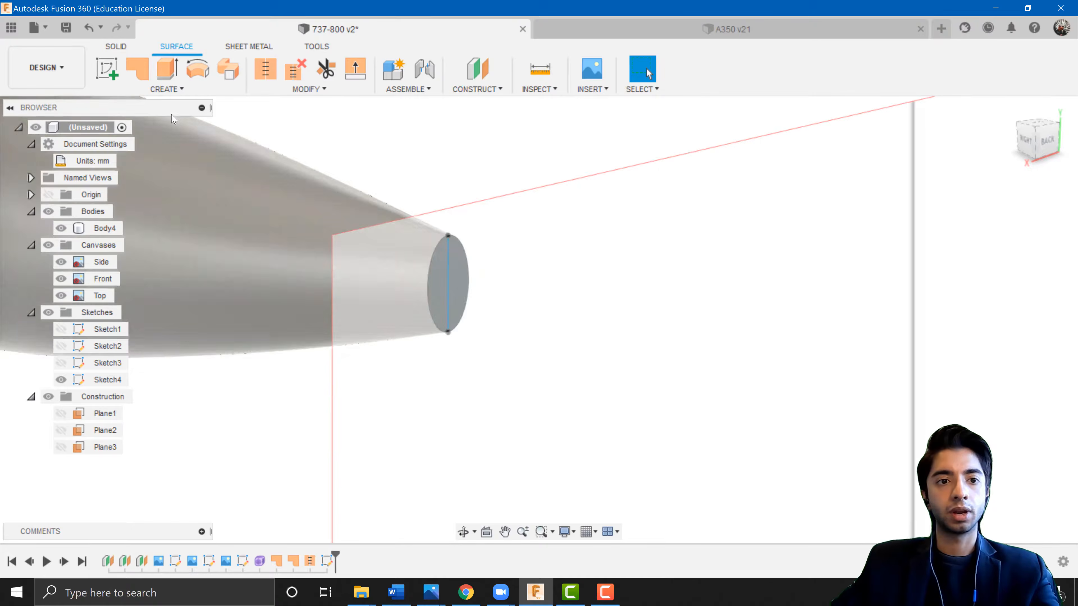
{"action": "scroll", "coordinate": [554, 263], "scroll_direction": "down", "scroll_amount": 4}
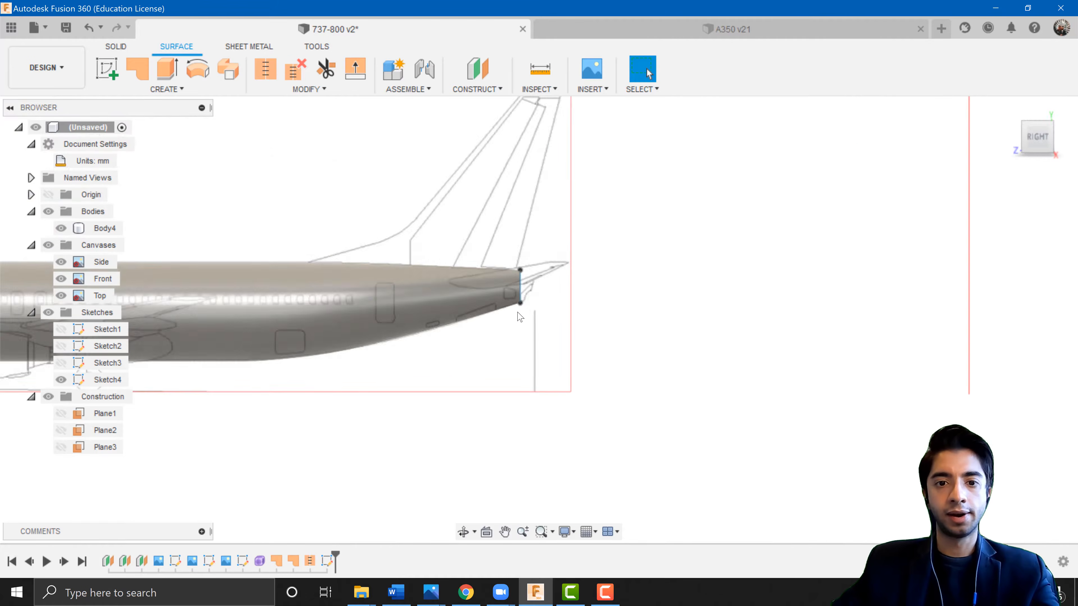
{"action": "scroll", "coordinate": [520, 317], "scroll_direction": "down", "scroll_amount": 5}
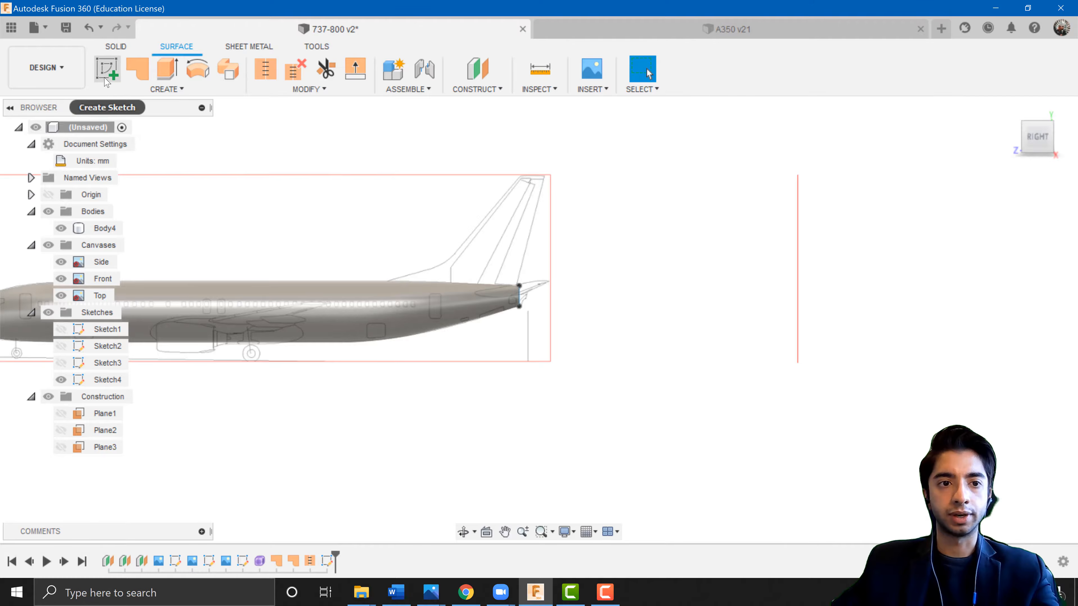
{"action": "left_click", "coordinate": [106, 68]}
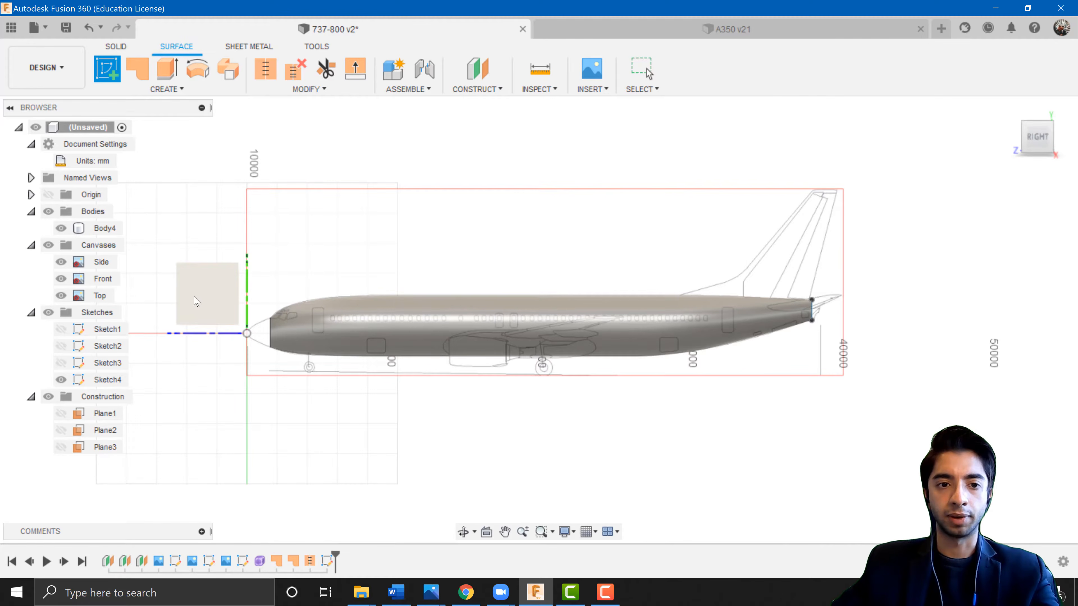
{"action": "left_click", "coordinate": [195, 300]}
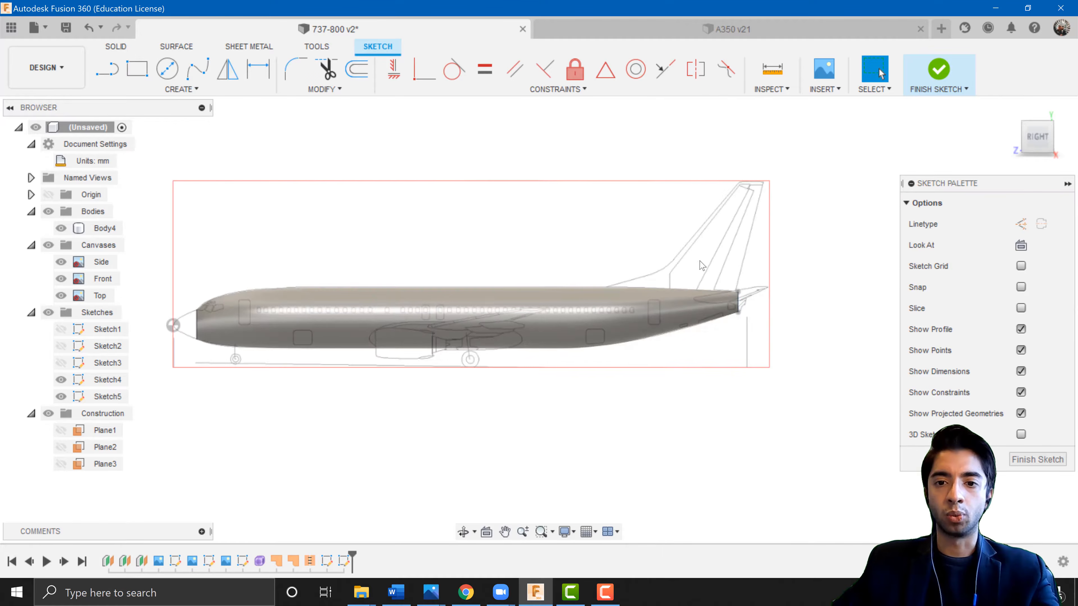
{"action": "scroll", "coordinate": [702, 265], "scroll_direction": "up", "scroll_amount": 7}
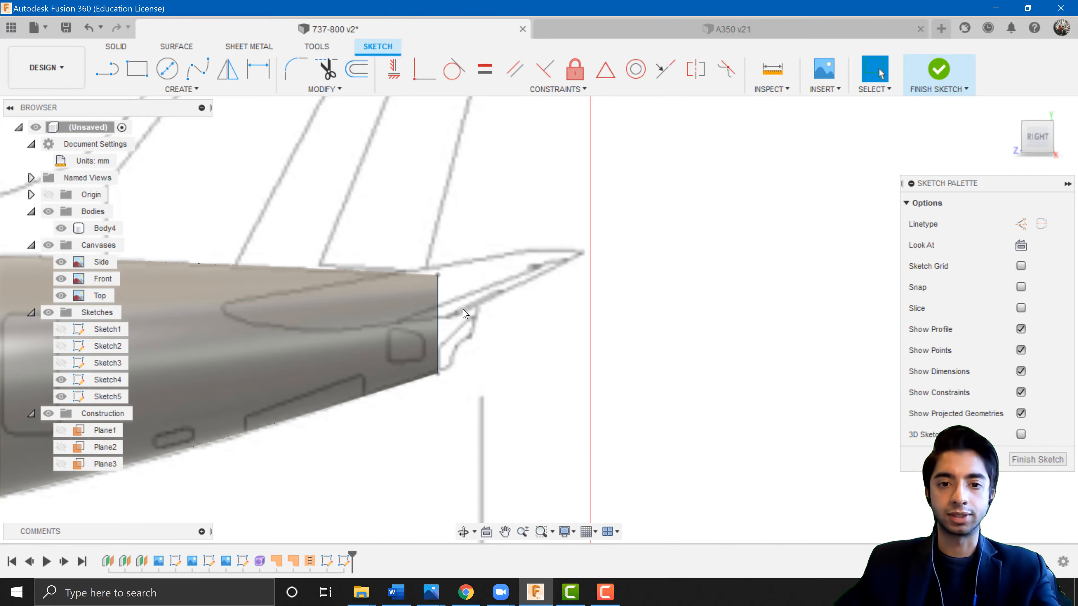
{"action": "scroll", "coordinate": [466, 314], "scroll_direction": "up", "scroll_amount": 2}
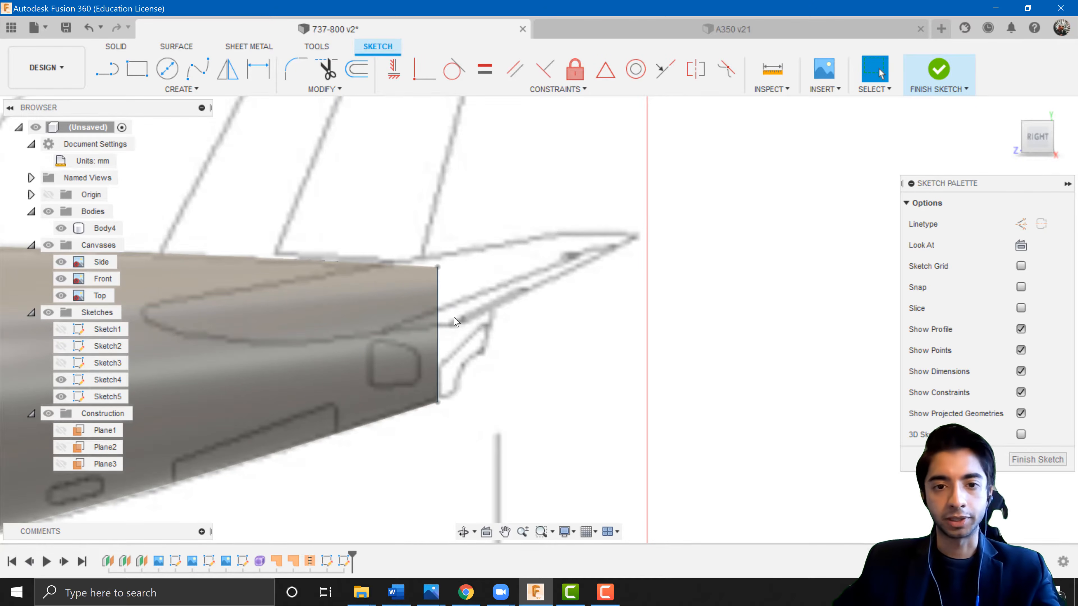
{"action": "middle_click_drag", "start_coordinate": [461, 313], "coordinate": [489, 305]}
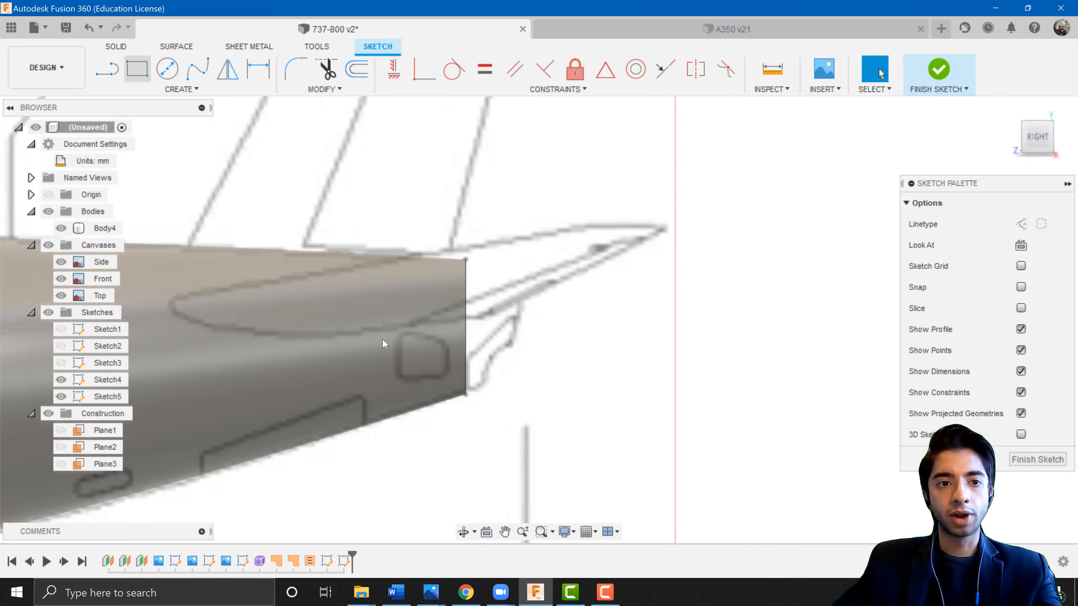
{"action": "scroll", "coordinate": [463, 263], "scroll_direction": "up", "scroll_amount": 3}
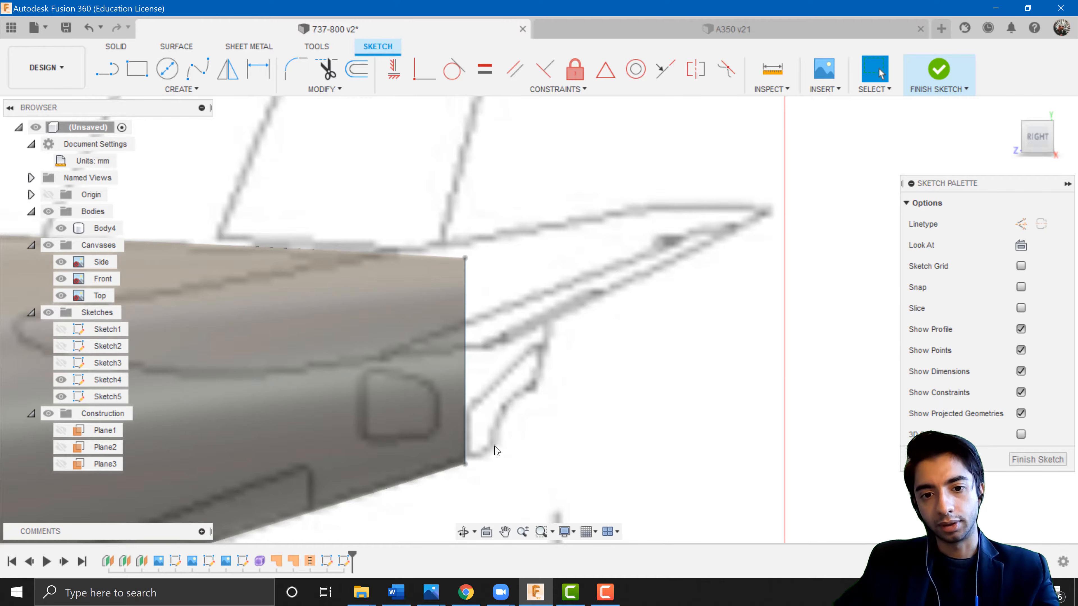
{"action": "left_click", "coordinate": [107, 69]}
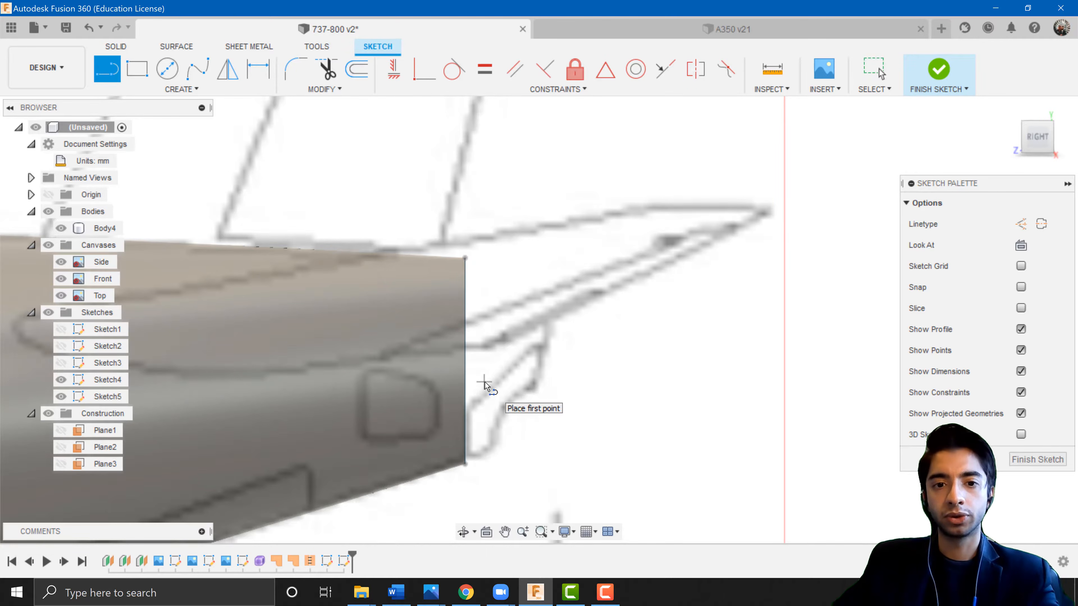
{"action": "key", "text": "Escape"}
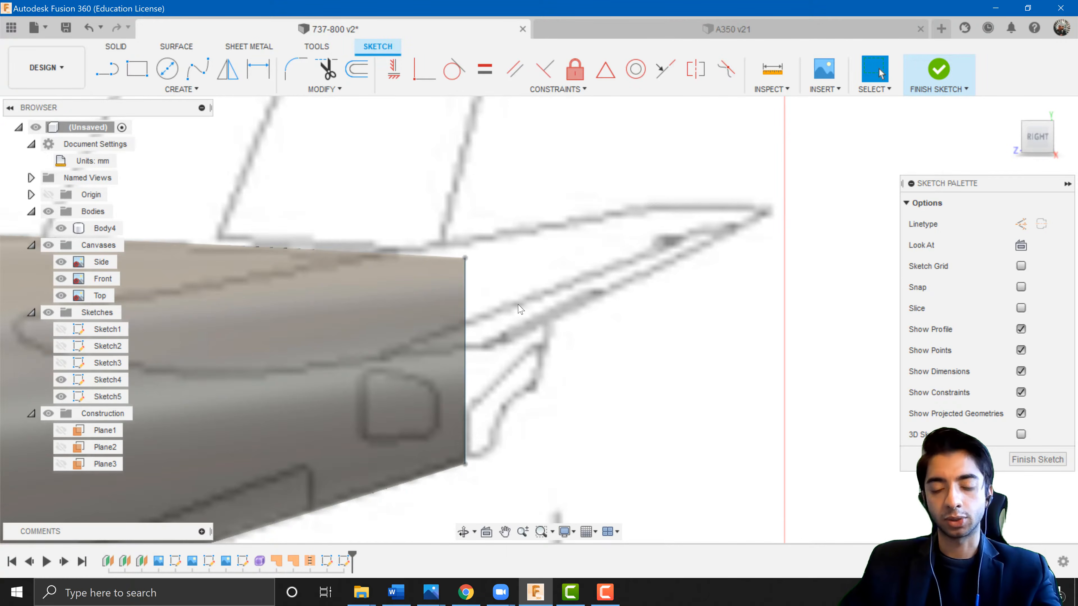
{"action": "key", "text": "p"}
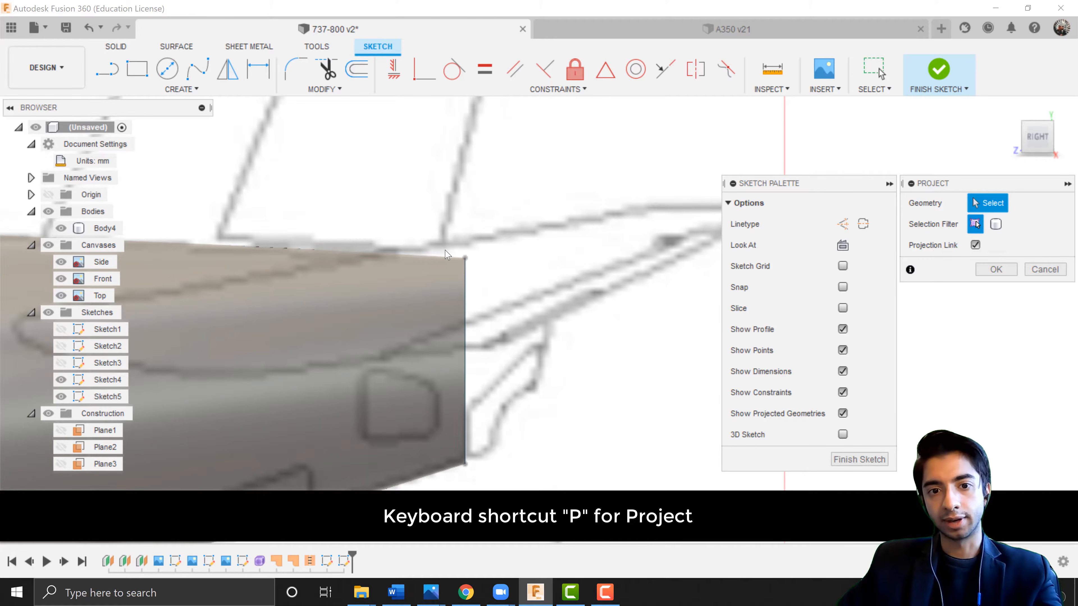
{"action": "left_click", "coordinate": [465, 258]}
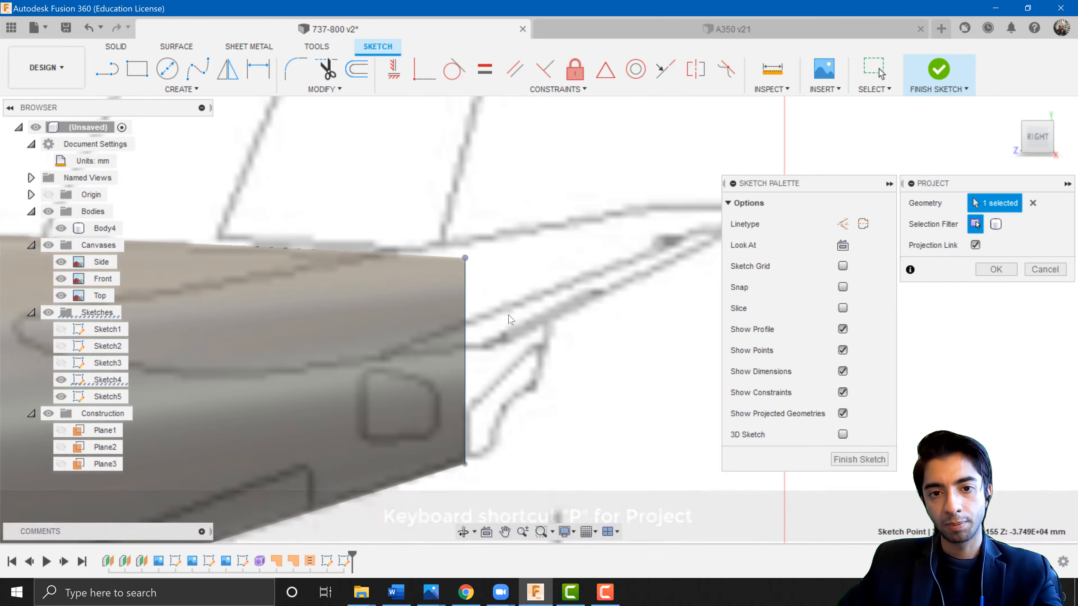
{"action": "left_click", "coordinate": [465, 464]}
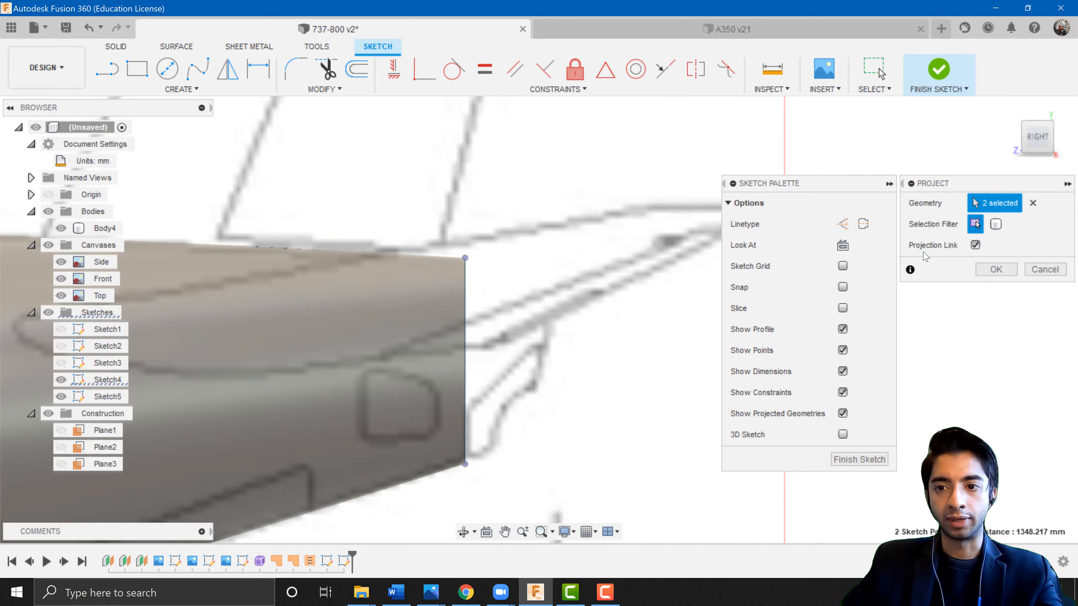
{"action": "left_click", "coordinate": [978, 269]}
Project the fuselage body's silhouette edges into the side sketch using the Bodies selection filter.
{"action": "scroll", "coordinate": [464, 331], "scroll_direction": "down", "scroll_amount": 5}
{"action": "middle_click_drag", "start_coordinate": [448, 341], "coordinate": [424, 357], "text": "shift"}
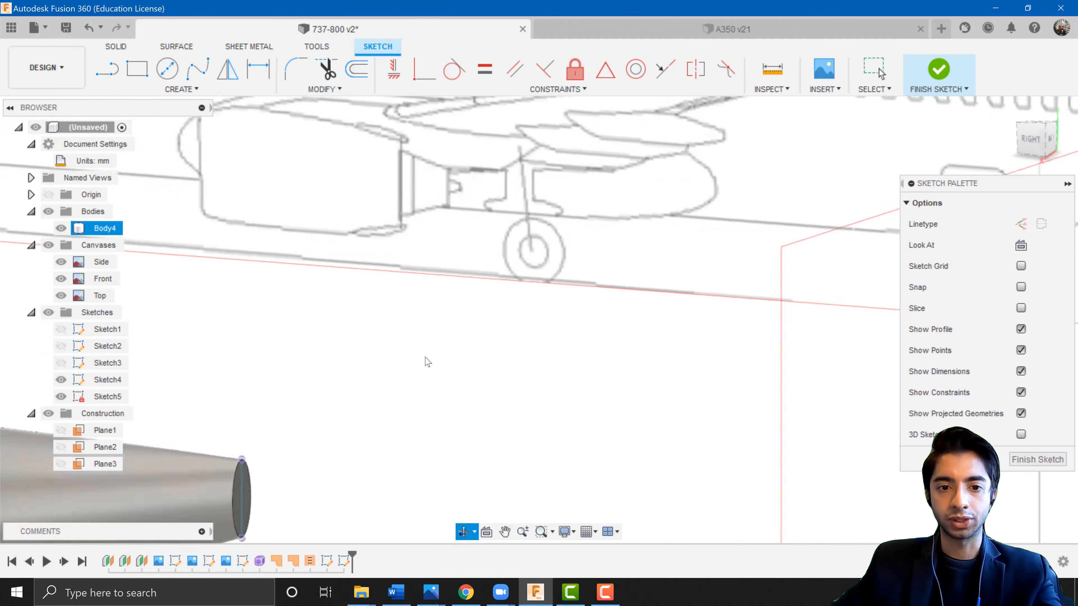
{"action": "scroll", "coordinate": [426, 362], "scroll_direction": "up", "scroll_amount": 8}
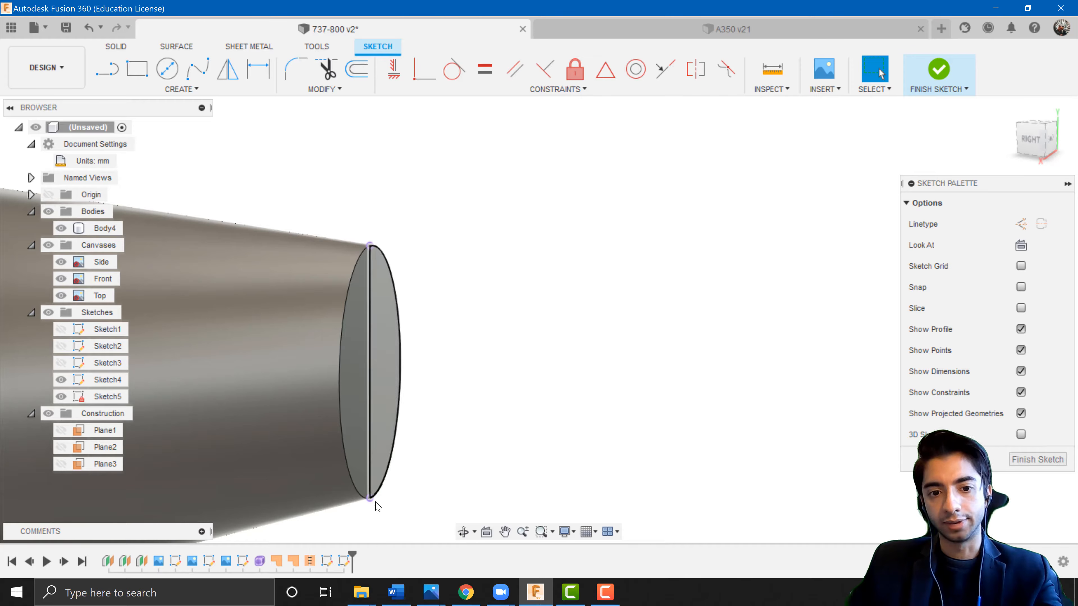
{"action": "left_click", "coordinate": [1036, 138]}
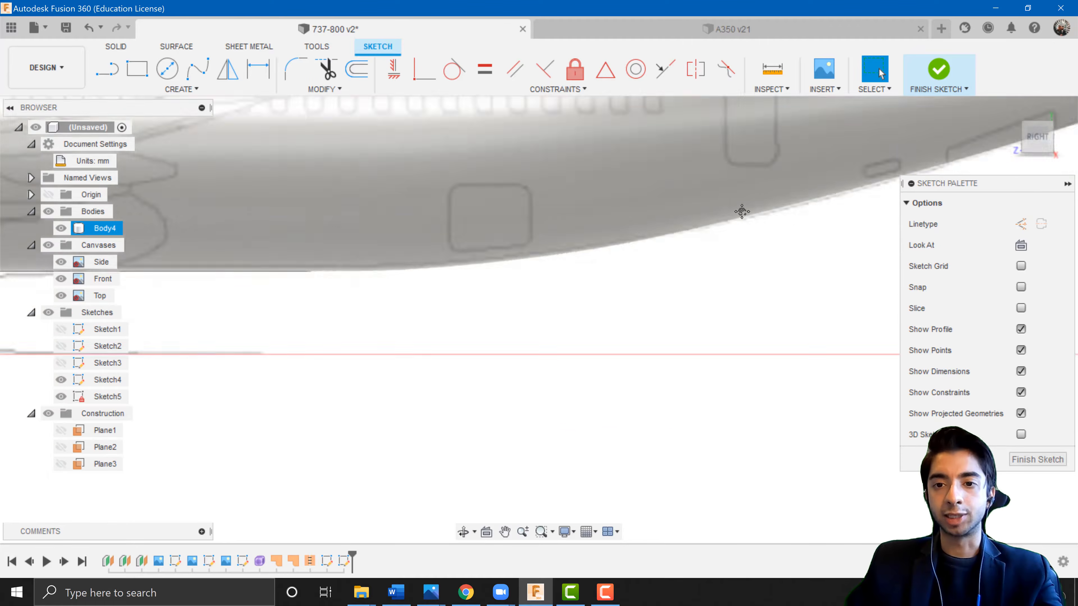
{"action": "middle_click_drag", "start_coordinate": [742, 212], "coordinate": [287, 500]}
{"action": "scroll", "coordinate": [738, 370], "scroll_direction": "up", "scroll_amount": 4}
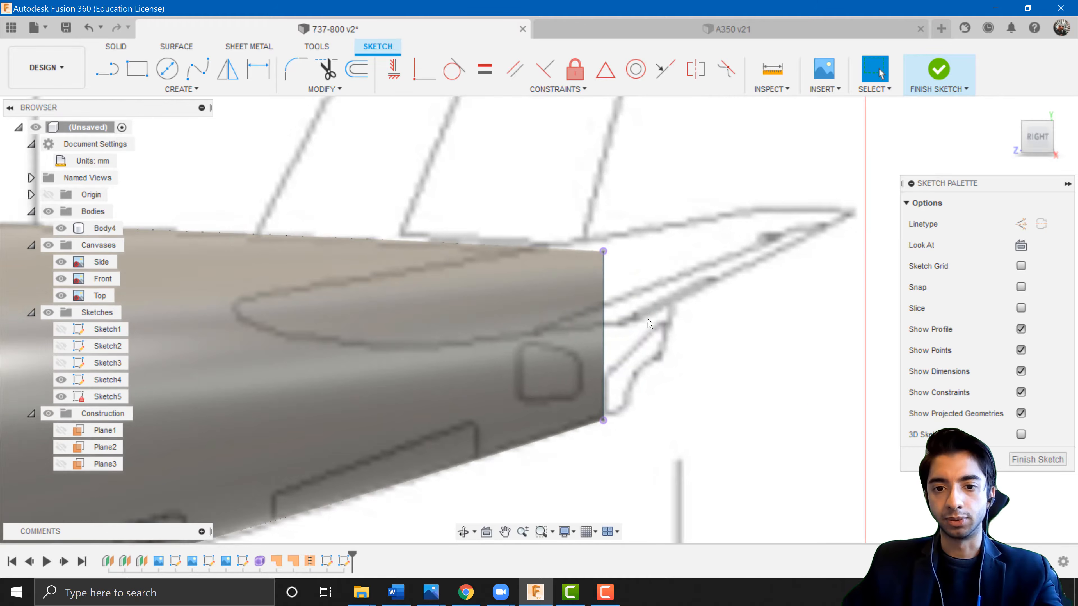
{"action": "mouse_move", "coordinate": [646, 321]}
{"action": "middle_mouse_down"}
{"action": "mouse_move", "coordinate": [590, 311]}
{"action": "mouse_move", "coordinate": [556, 281]}
{"action": "middle_mouse_up"}
{"action": "scroll", "coordinate": [542, 251], "scroll_direction": "up", "scroll_amount": 2}
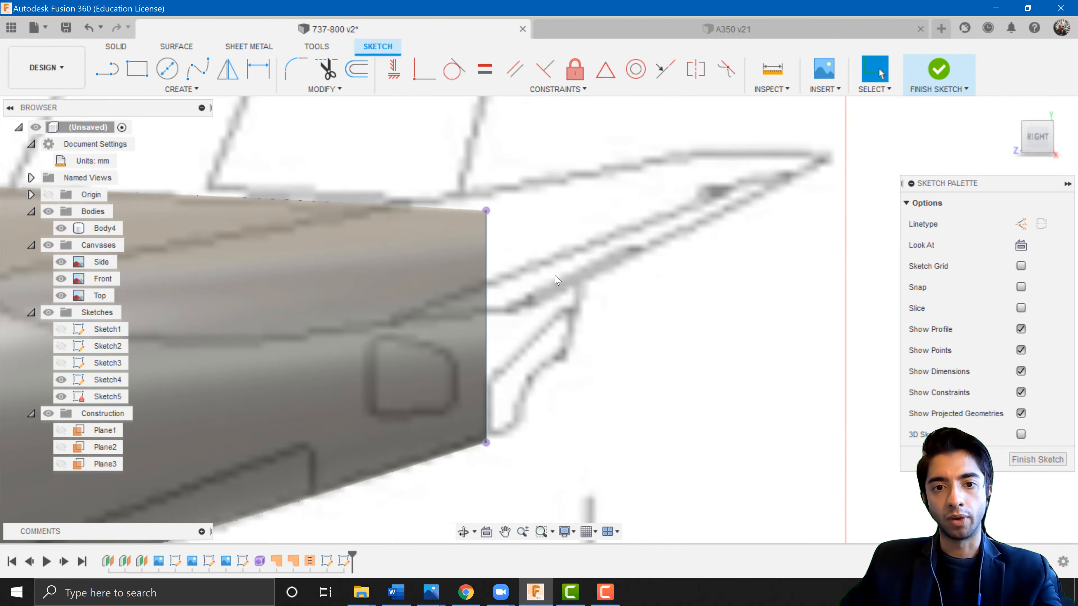
{"action": "key", "text": "p"}
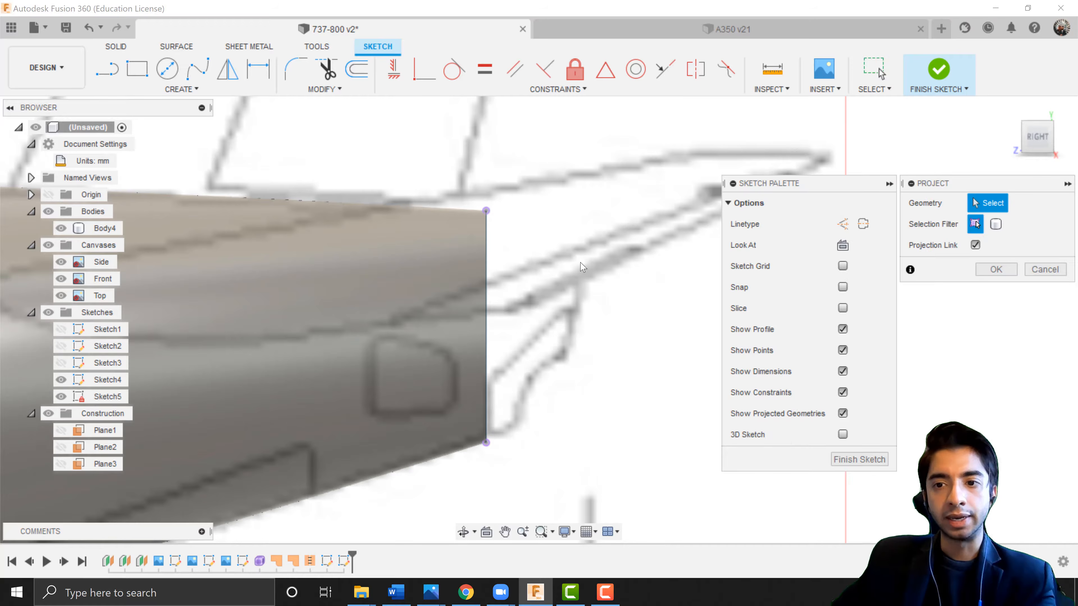
{"action": "left_click", "coordinate": [996, 224]}
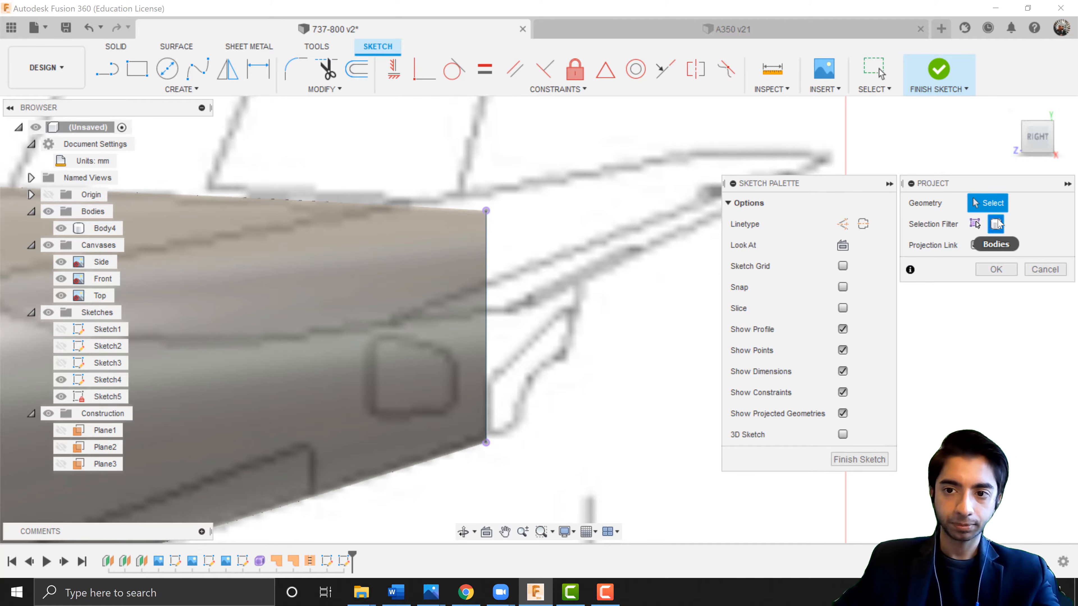
{"action": "left_click", "coordinate": [376, 291]}
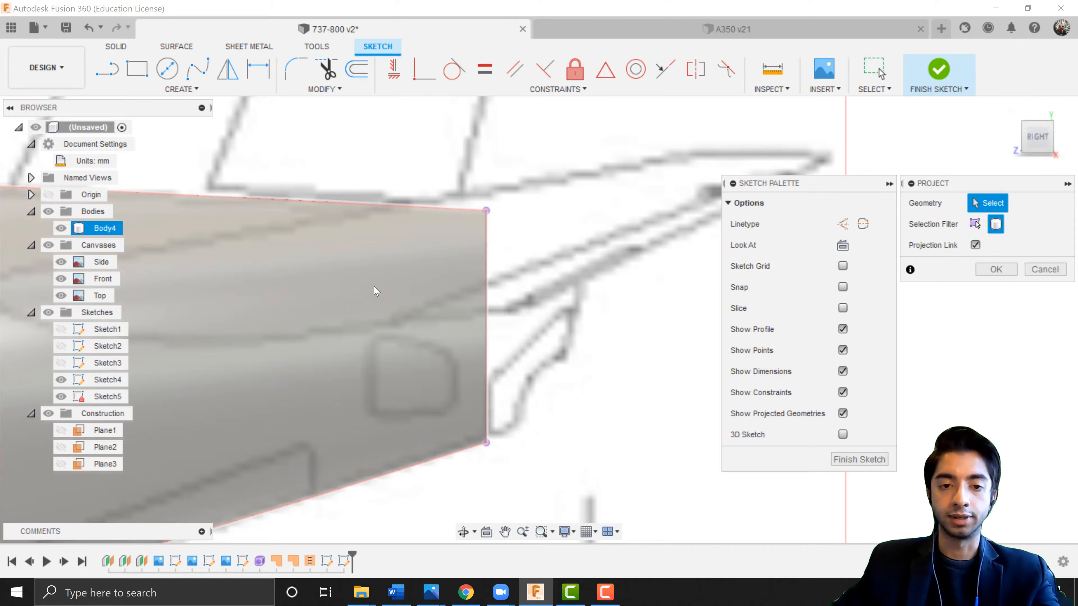
{"action": "left_click", "coordinate": [371, 280]}
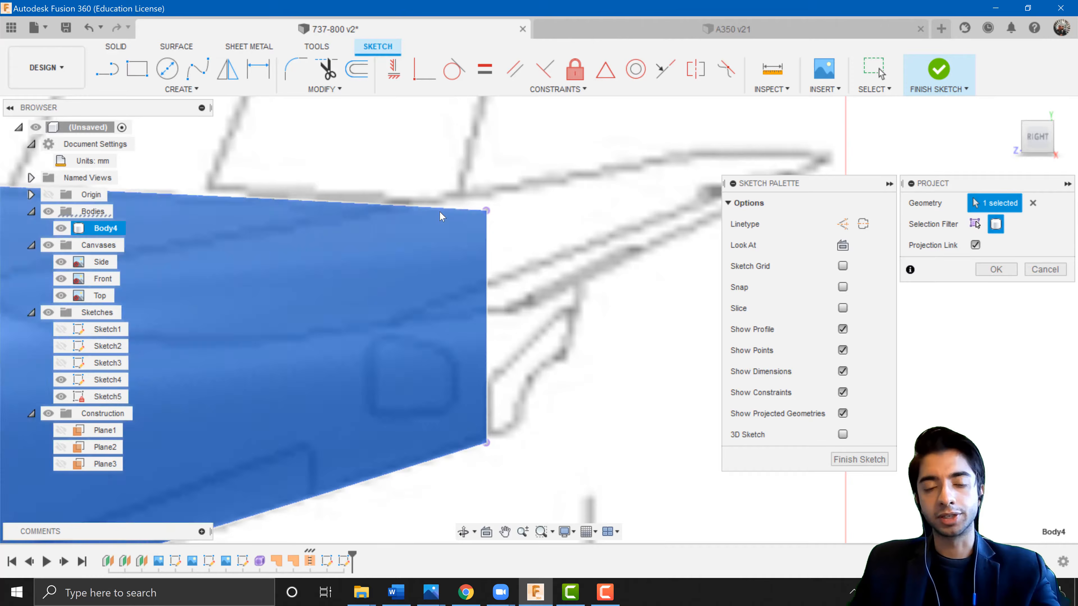
{"action": "left_click", "coordinate": [996, 269]}
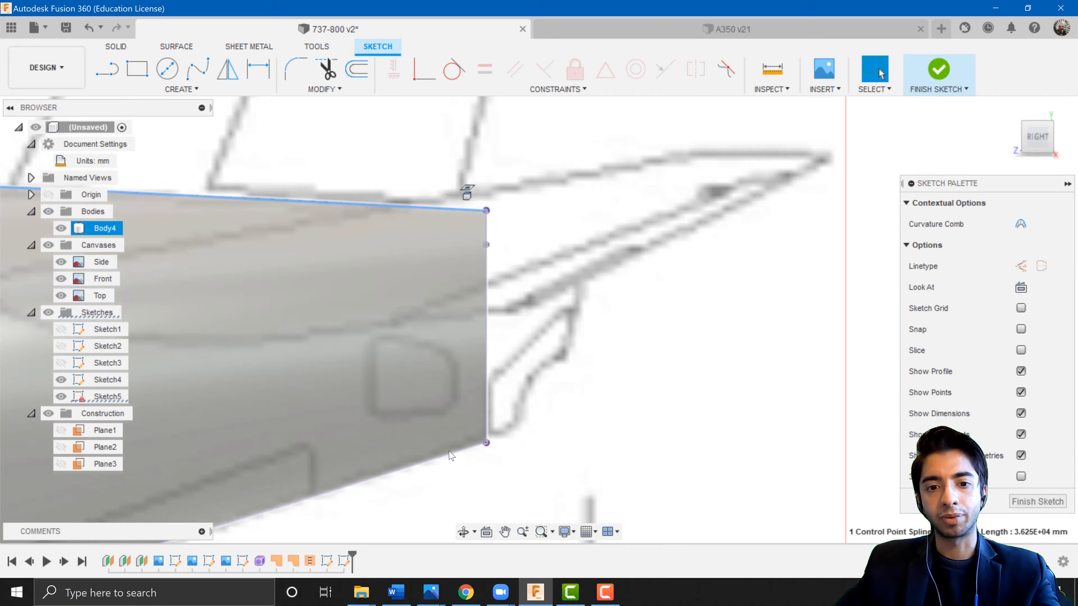
Inspect the projected tail-end edges and toggle the fuselage body's visibility off and on.
{"action": "left_click", "coordinate": [441, 458]}
{"action": "left_click", "coordinate": [439, 209]}
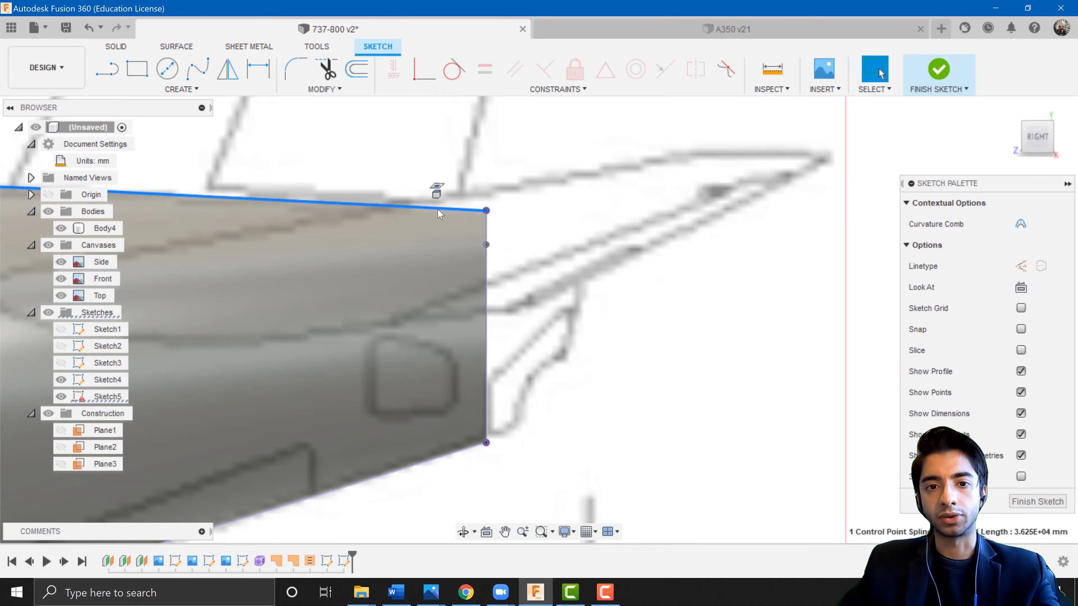
{"action": "left_click", "coordinate": [615, 308]}
{"action": "scroll", "coordinate": [615, 308], "scroll_direction": "down", "scroll_amount": 2}
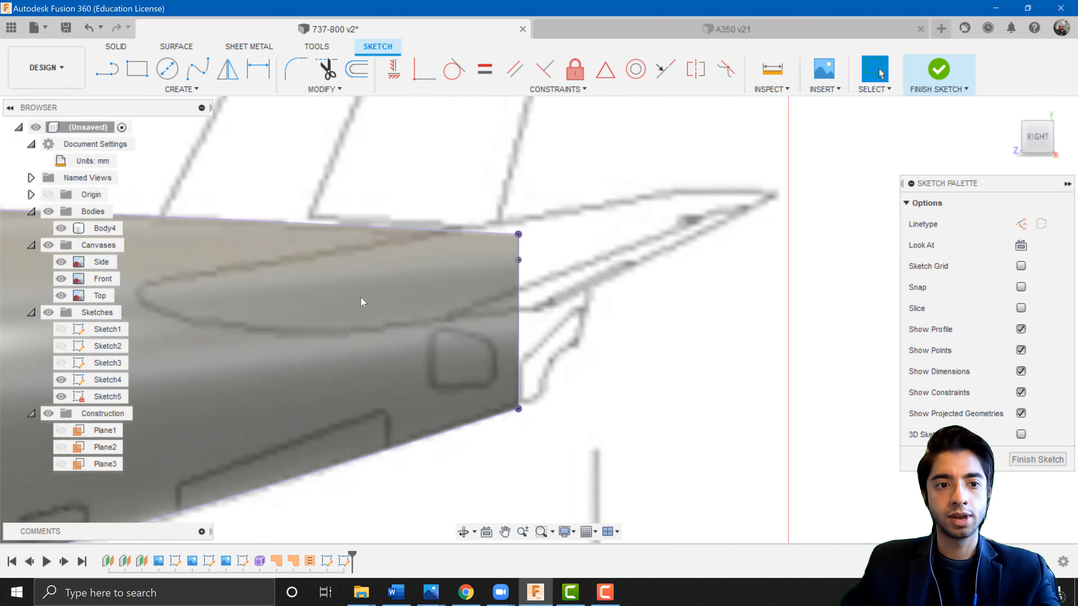
{"action": "left_click", "coordinate": [60, 227]}
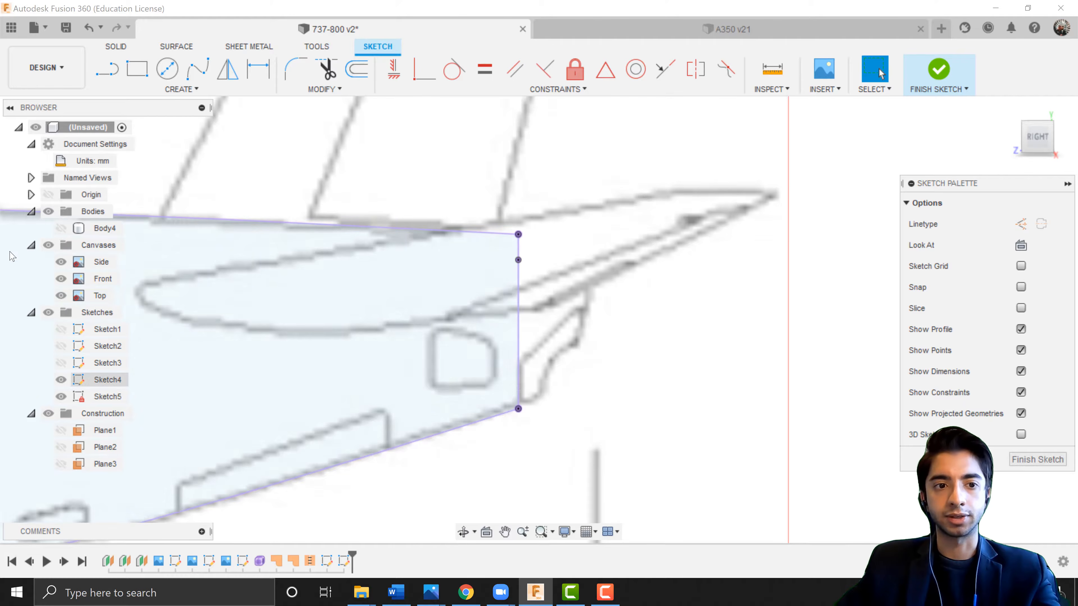
{"action": "left_click", "coordinate": [60, 228]}
{"action": "scroll", "coordinate": [570, 291], "scroll_direction": "up", "scroll_amount": 2}
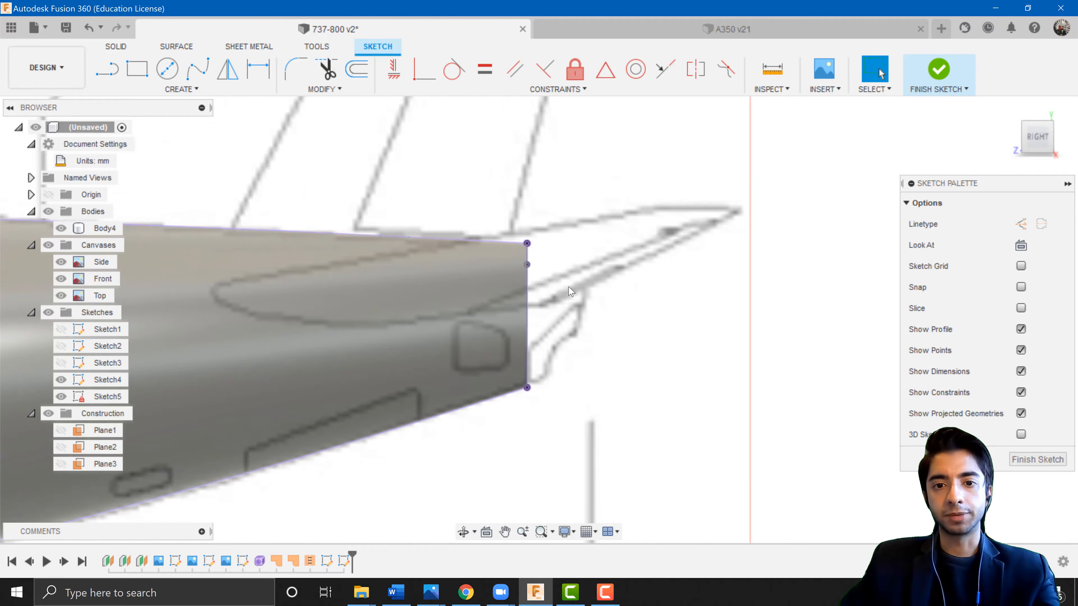
Draw a control point spline bulging outward from the top tail-end corner to the bottom corner, tracing the tail cone outline.
{"action": "left_click", "coordinate": [172, 91]}
{"action": "mouse_move", "coordinate": [174, 214]}
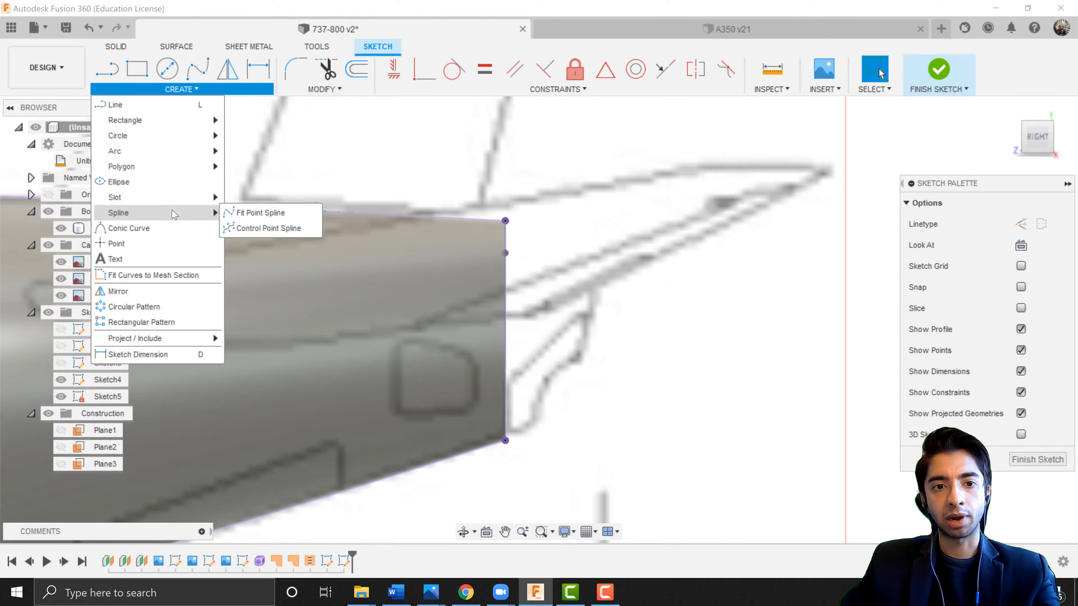
{"action": "left_click", "coordinate": [260, 231]}
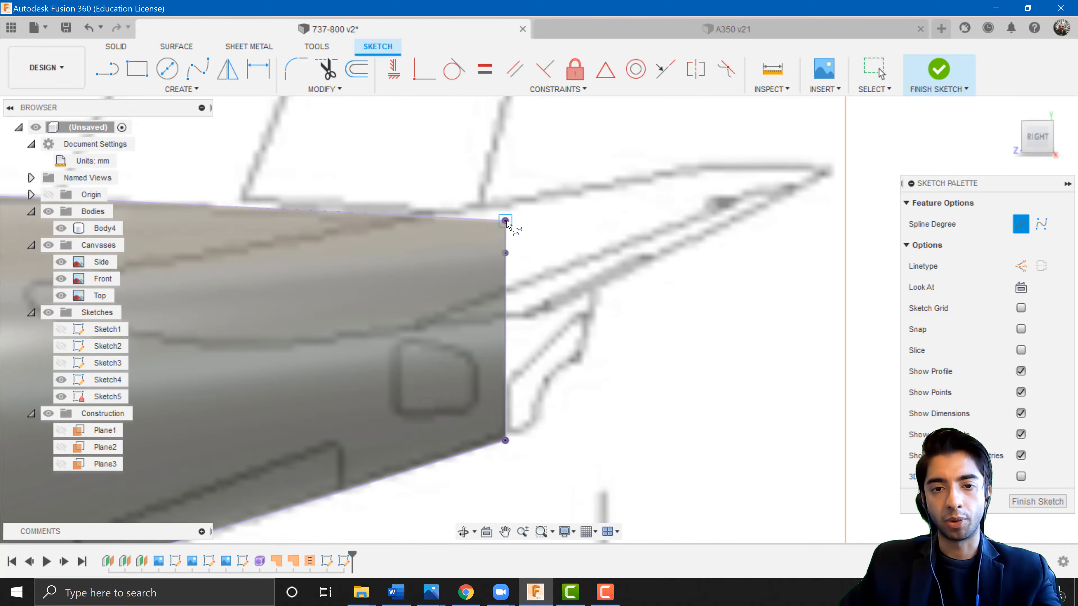
{"action": "left_click", "coordinate": [506, 222]}
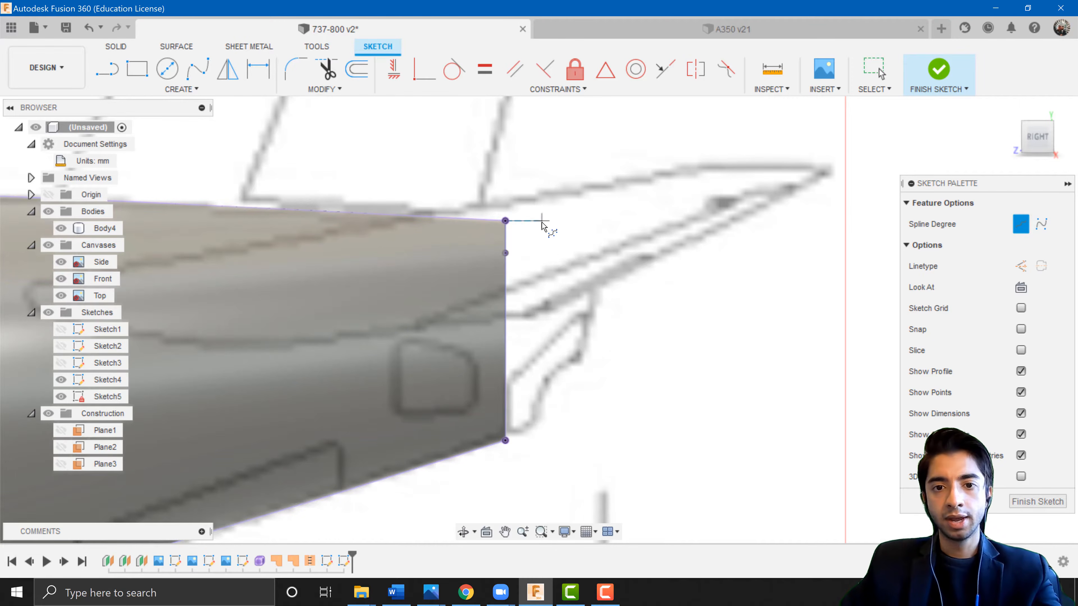
{"action": "scroll", "coordinate": [541, 224], "scroll_direction": "up", "scroll_amount": 3}
{"action": "left_click", "coordinate": [542, 225]}
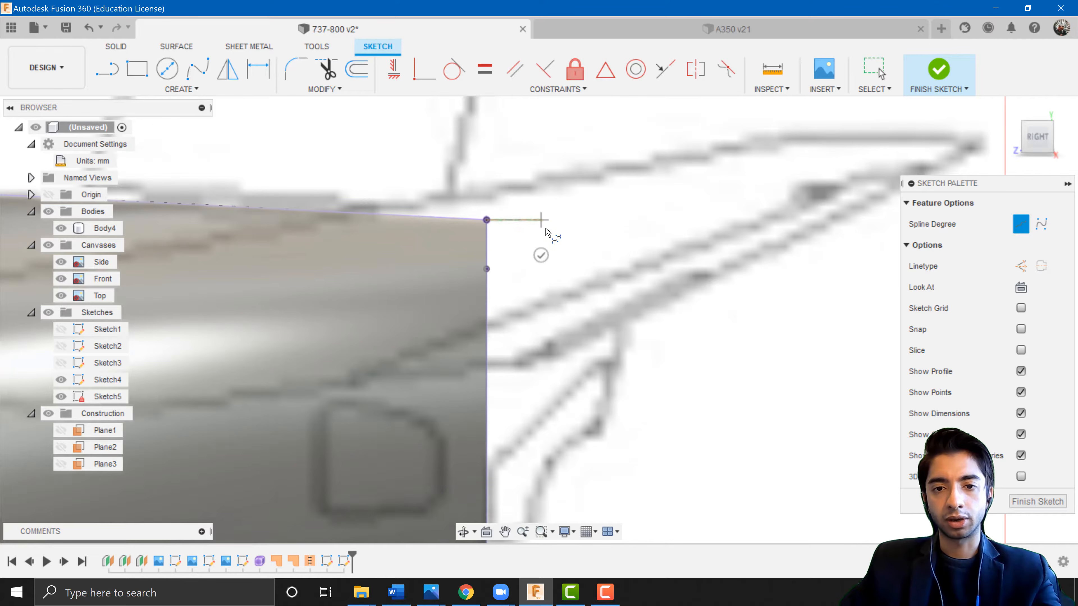
{"action": "left_click", "coordinate": [592, 259]}
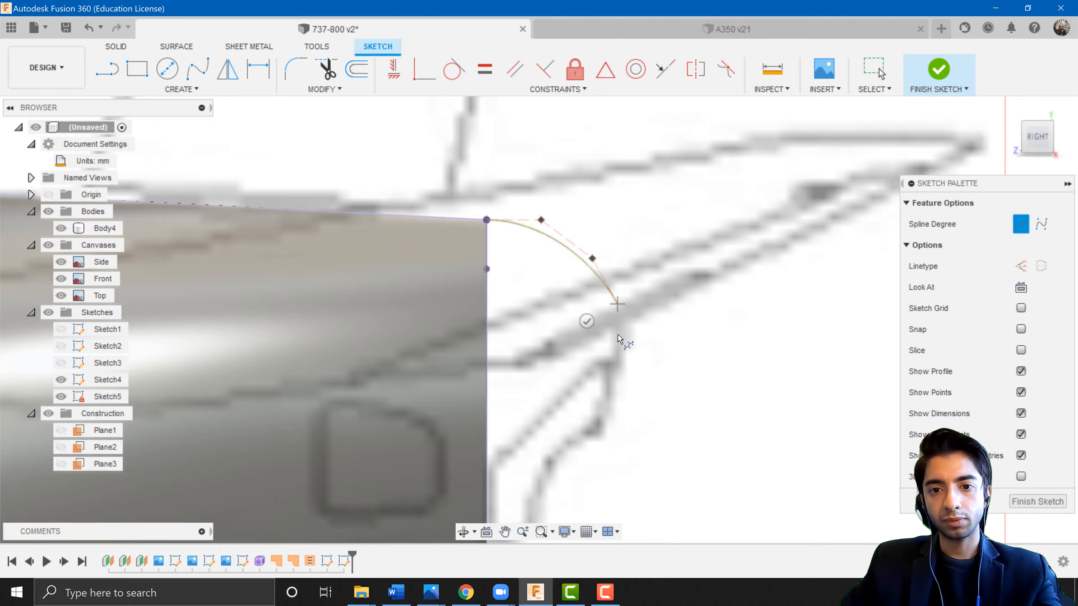
{"action": "left_click", "coordinate": [617, 355]}
{"action": "middle_click_drag", "start_coordinate": [615, 393], "coordinate": [662, 258]}
{"action": "left_click", "coordinate": [649, 280]}
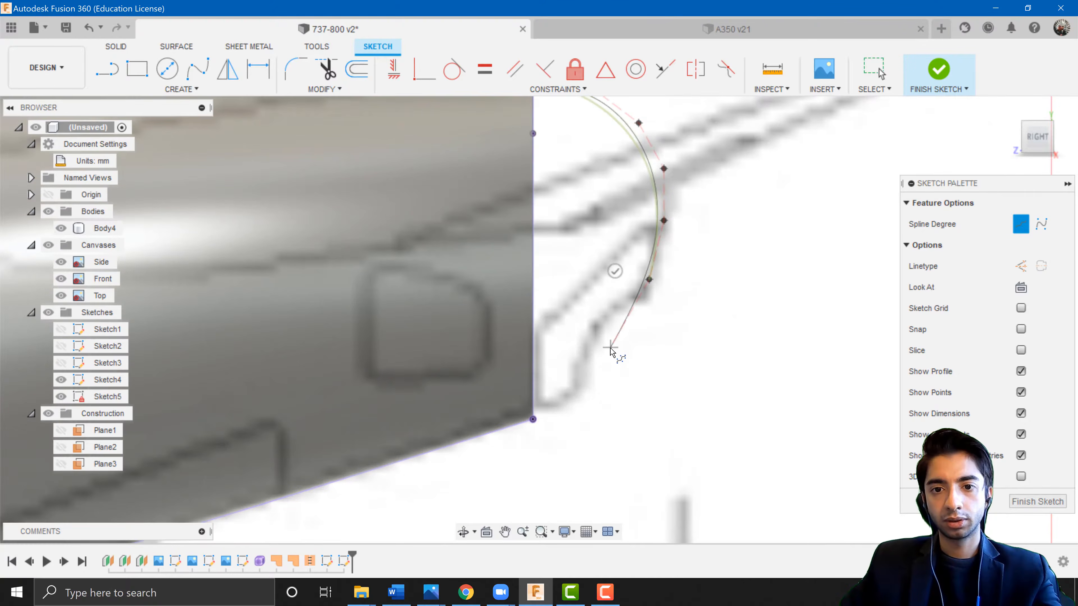
{"action": "left_click", "coordinate": [614, 347]}
{"action": "left_click", "coordinate": [575, 398]}
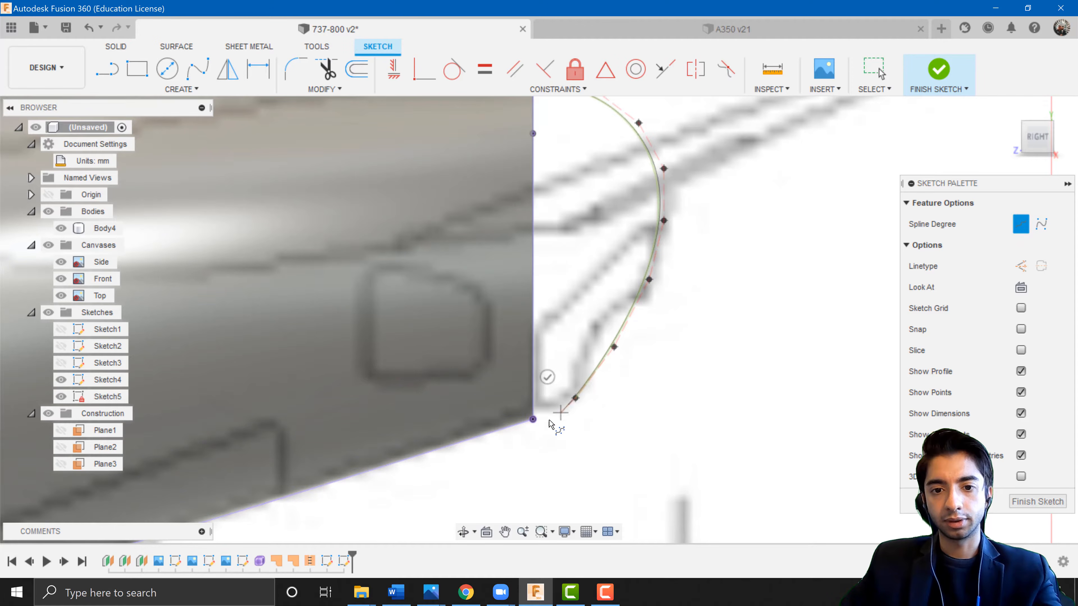
{"action": "left_click", "coordinate": [533, 420]}
{"action": "scroll", "coordinate": [586, 357], "scroll_direction": "down", "scroll_amount": 3}
{"action": "scroll", "coordinate": [585, 357], "scroll_direction": "up", "scroll_amount": 3}
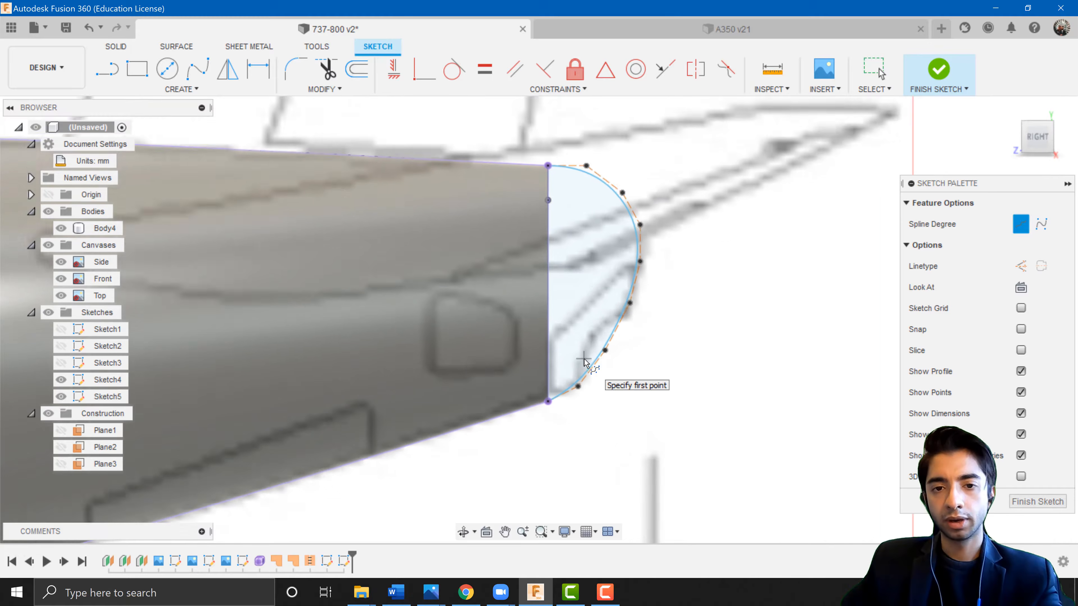
{"action": "key", "text": "Escape"}
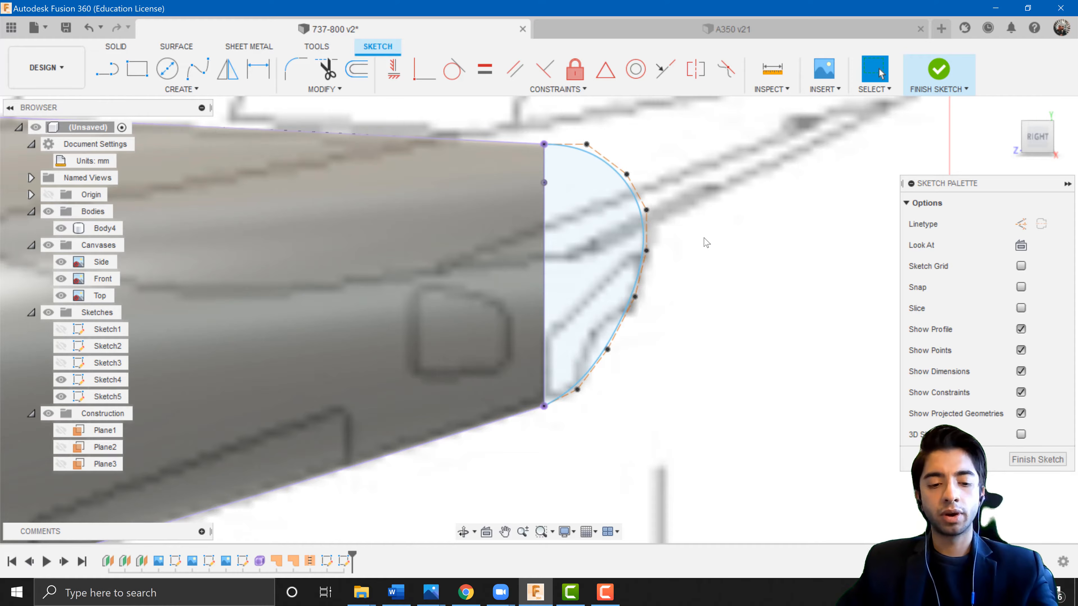
Save the design with the default version description.
{"action": "key", "text": "ctrl+s"}
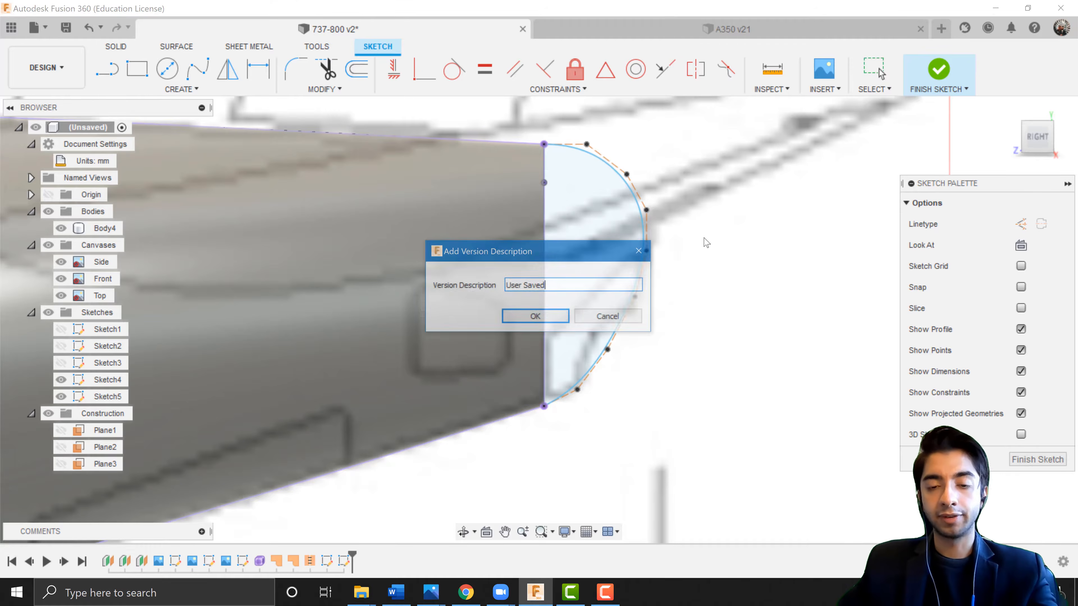
{"action": "left_click", "coordinate": [535, 317]}
{"action": "scroll", "coordinate": [568, 146], "scroll_direction": "down", "scroll_amount": 2}
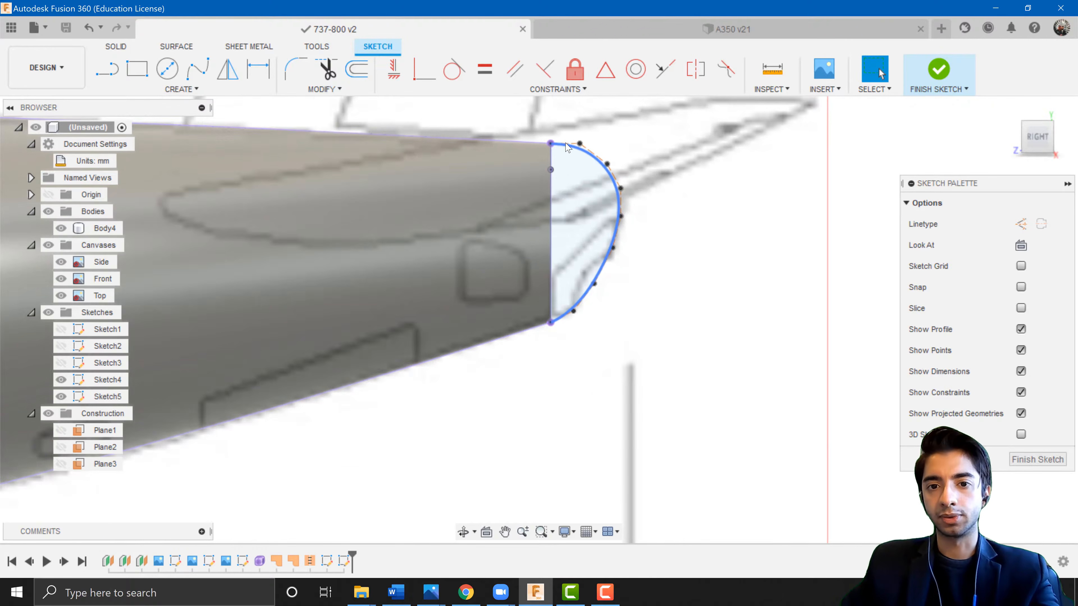
{"action": "scroll", "coordinate": [560, 162], "scroll_direction": "up", "scroll_amount": 5}
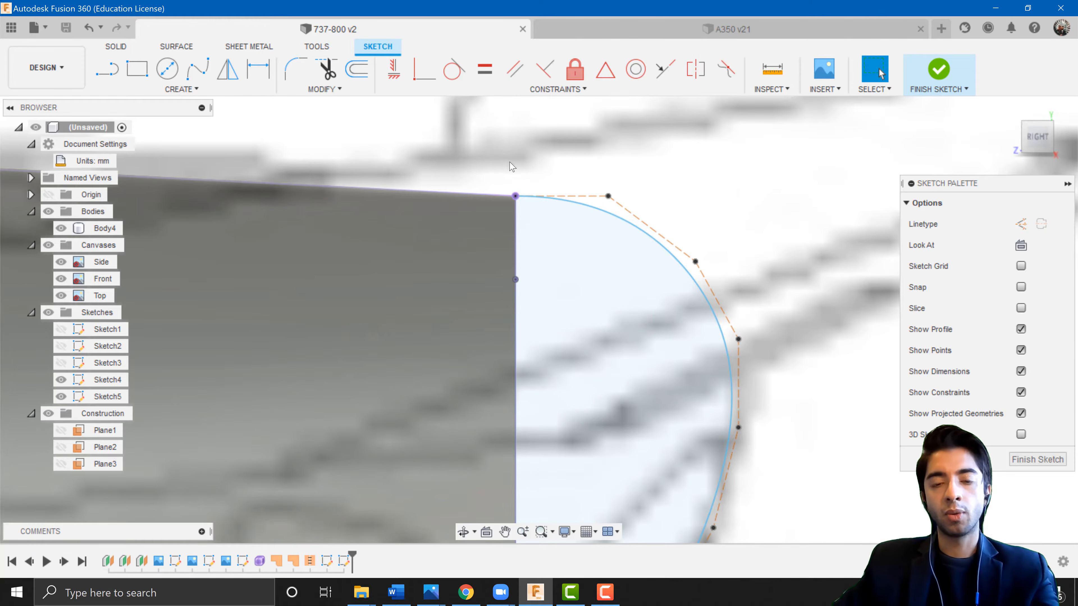
Try to make the spline tangent to the fuselage's projected top edge.
{"action": "left_click", "coordinate": [450, 73]}
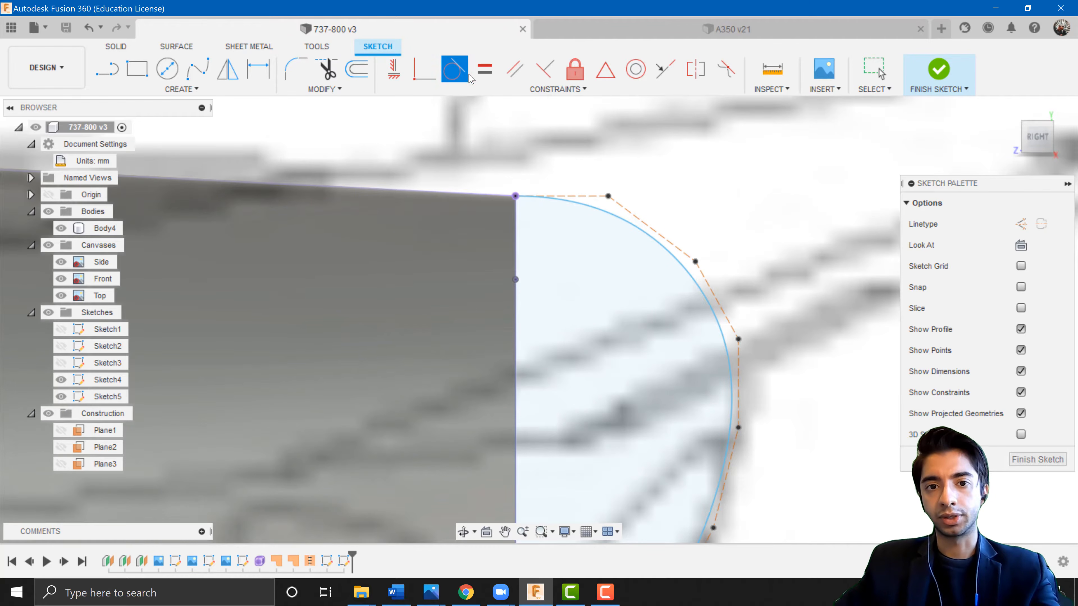
{"action": "left_click", "coordinate": [575, 203]}
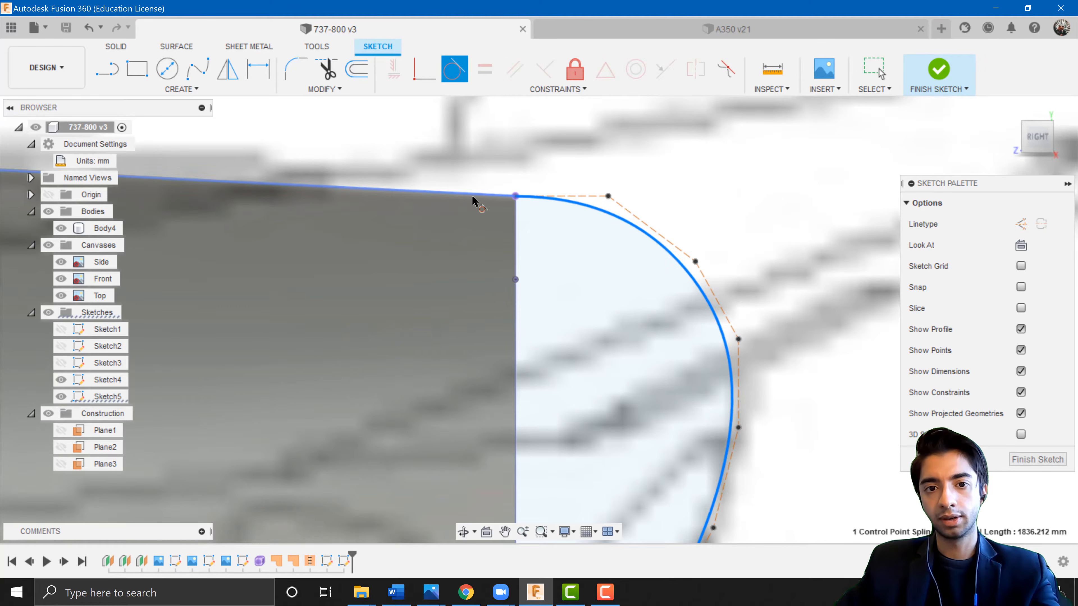
{"action": "left_click", "coordinate": [473, 196]}
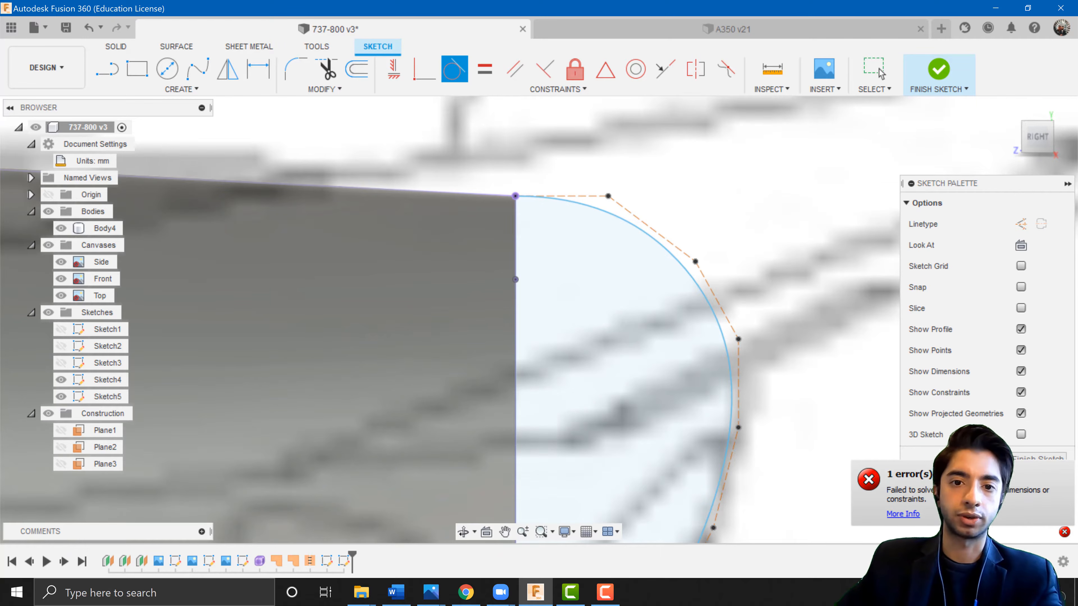
{"action": "key", "text": "Escape"}
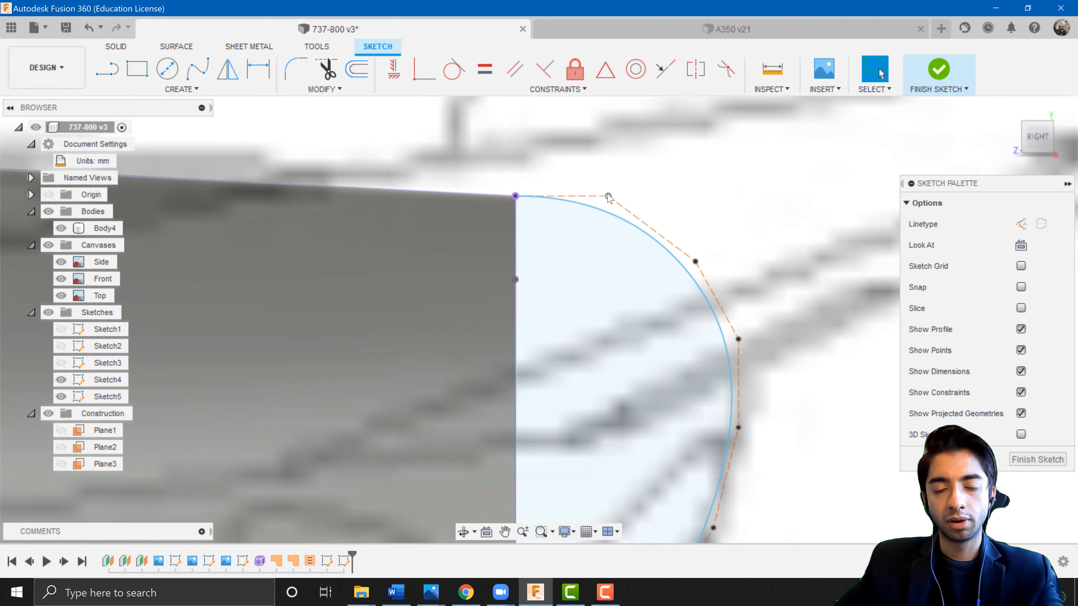
Move the spline's first inner control point slightly down, in line with the fuselage's top edge.
{"action": "scroll", "coordinate": [609, 197], "scroll_direction": "up", "scroll_amount": 5}
{"action": "left_click_drag", "start_coordinate": [608, 199], "coordinate": [609, 217]}
{"action": "scroll", "coordinate": [640, 244], "scroll_direction": "down", "scroll_amount": 7}
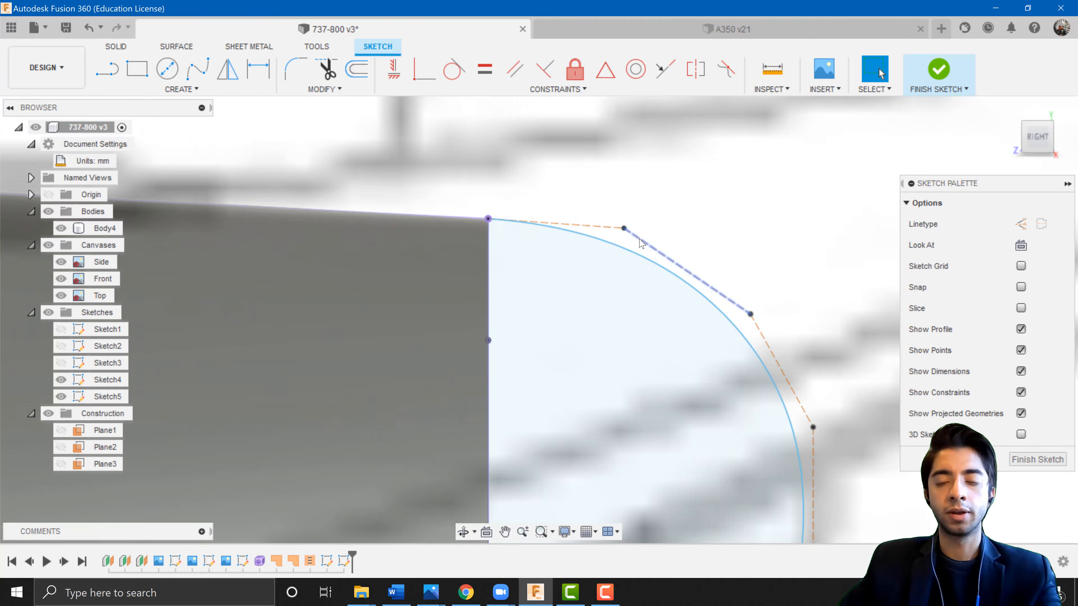
{"action": "scroll", "coordinate": [599, 373], "scroll_direction": "up", "scroll_amount": 10}
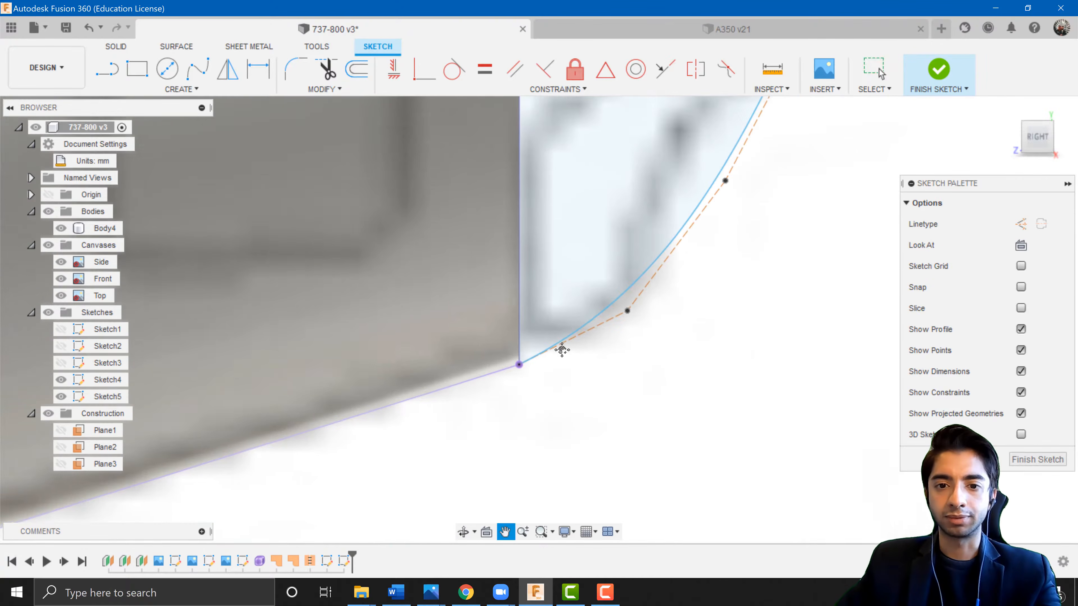
{"action": "scroll", "coordinate": [554, 348], "scroll_direction": "up", "scroll_amount": 3}
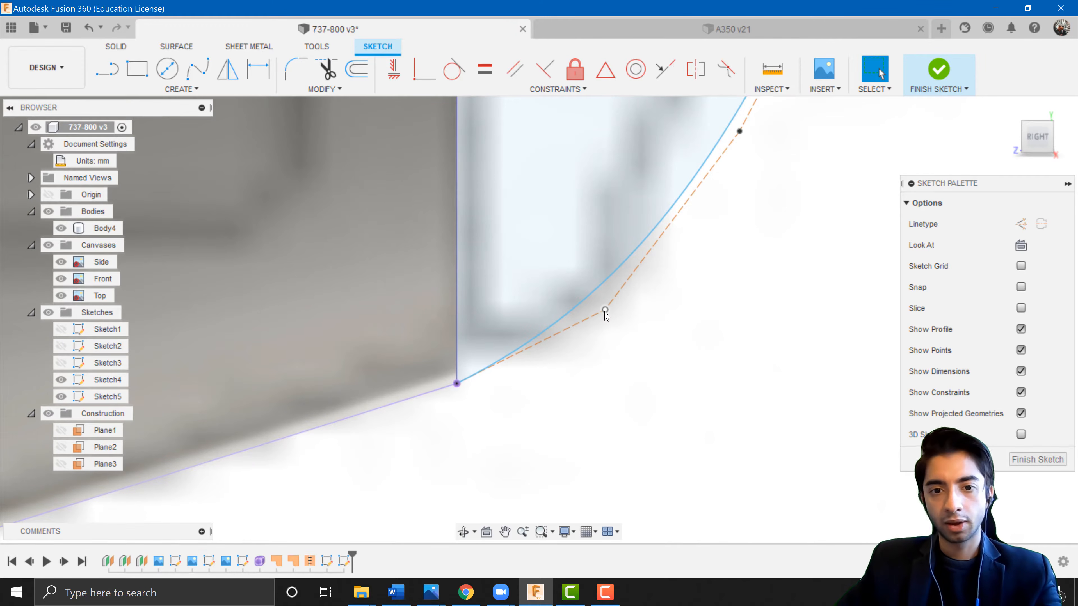
Try to make the spline tangent to the fuselage's projected bottom edge.
{"action": "left_click", "coordinate": [454, 70]}
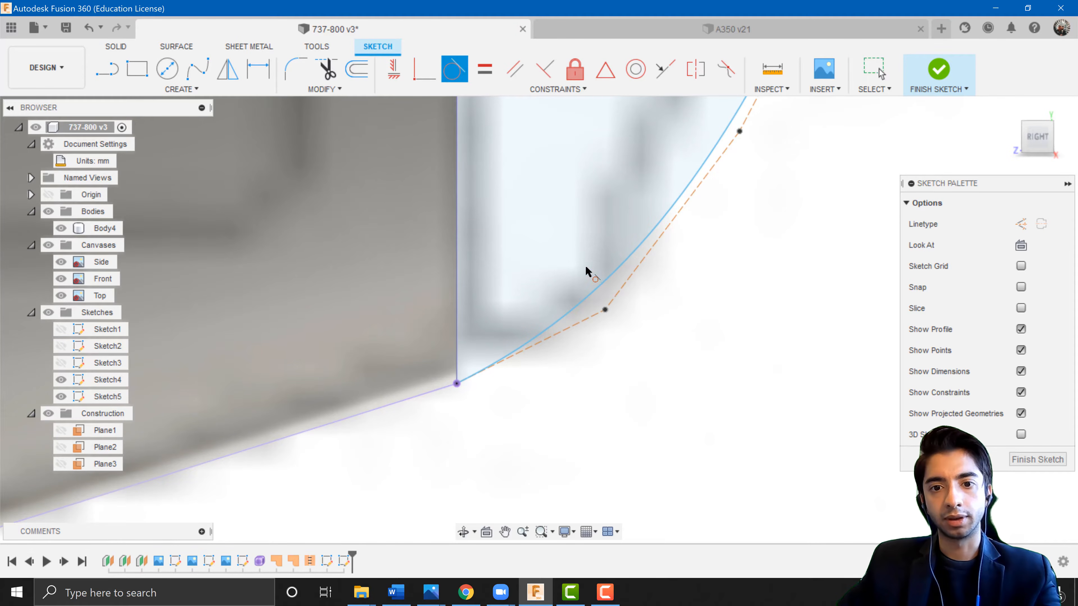
{"action": "left_click", "coordinate": [591, 292]}
{"action": "left_click", "coordinate": [454, 385]}
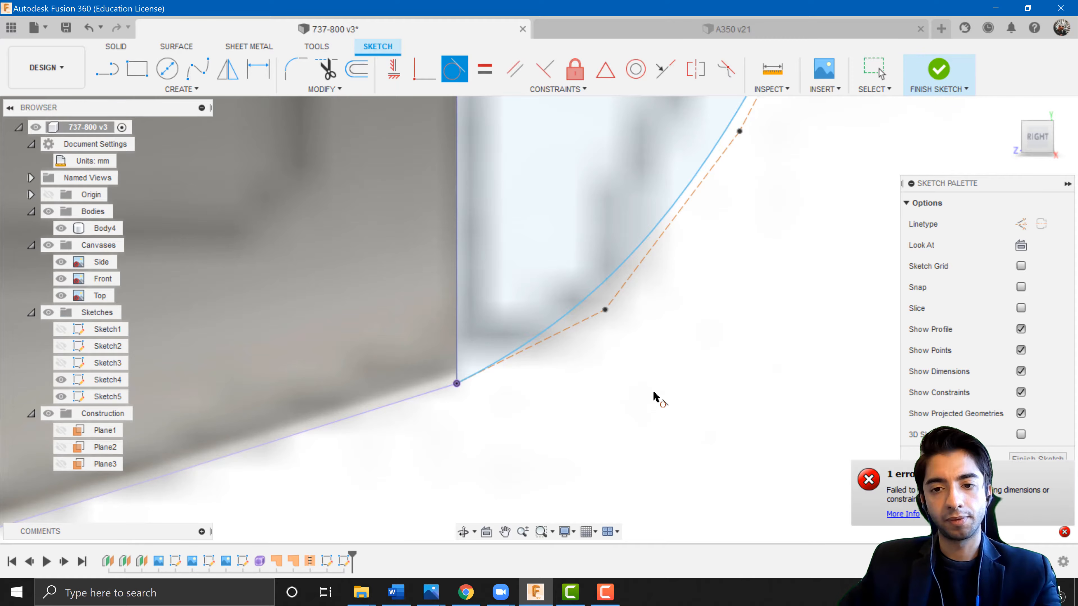
Move the spline's second inner control point slightly down to smooth its curve into the fuselage's bottom edge.
{"action": "key", "text": "Escape"}
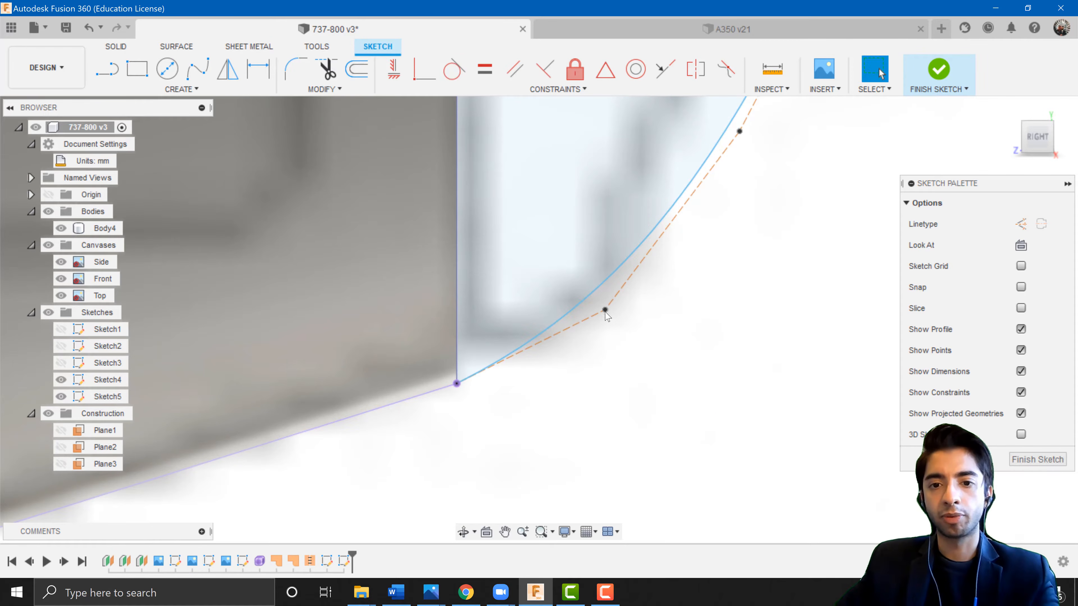
{"action": "left_click_drag", "start_coordinate": [607, 314], "coordinate": [611, 344]}
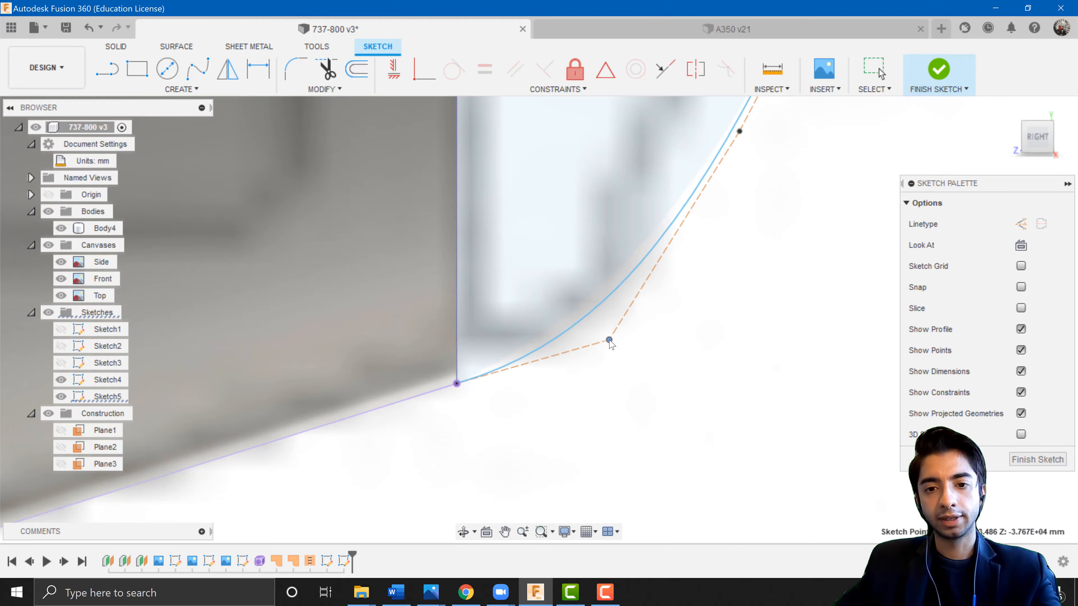
{"action": "left_click", "coordinate": [678, 354]}
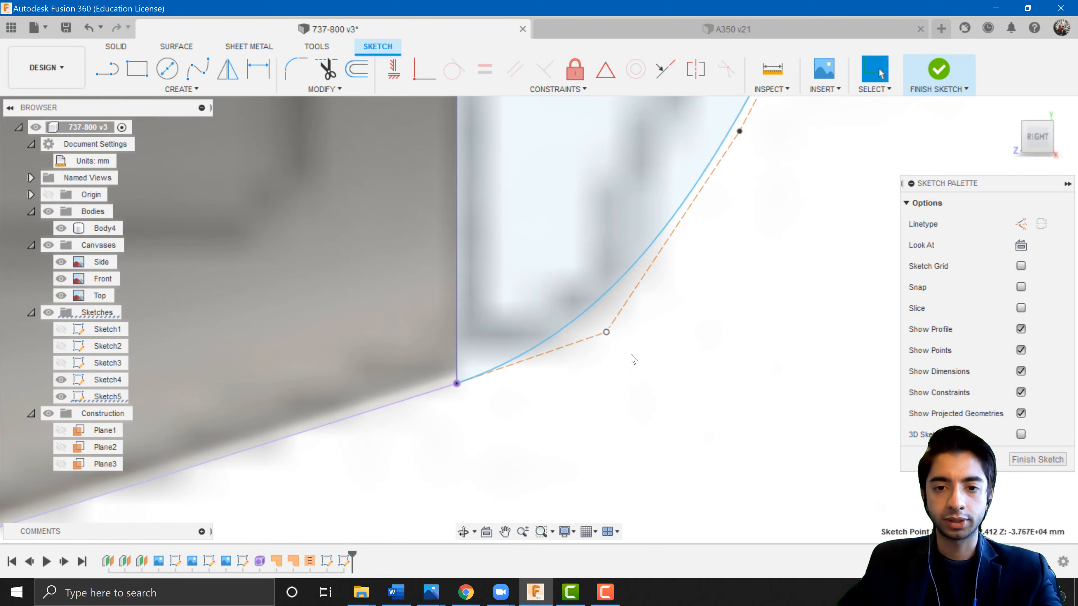
Finish the end-cap sketch.
{"action": "scroll", "coordinate": [655, 360], "scroll_direction": "down", "scroll_amount": 5}
{"action": "scroll", "coordinate": [656, 363], "scroll_direction": "down", "scroll_amount": 4}
{"action": "scroll", "coordinate": [705, 321], "scroll_direction": "up", "scroll_amount": 1}
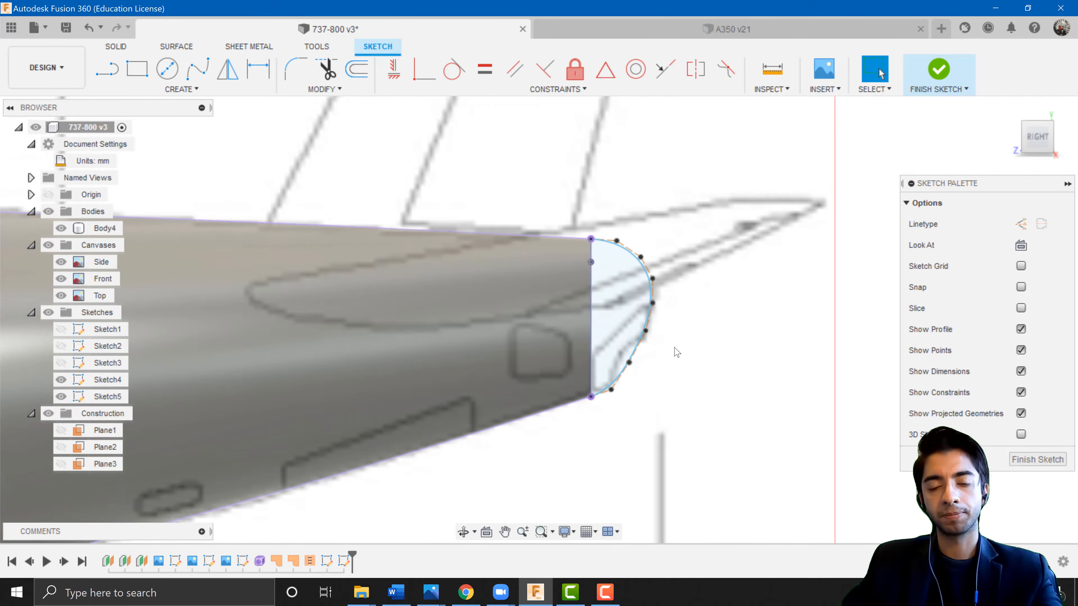
{"action": "scroll", "coordinate": [675, 323], "scroll_direction": "down", "scroll_amount": 2}
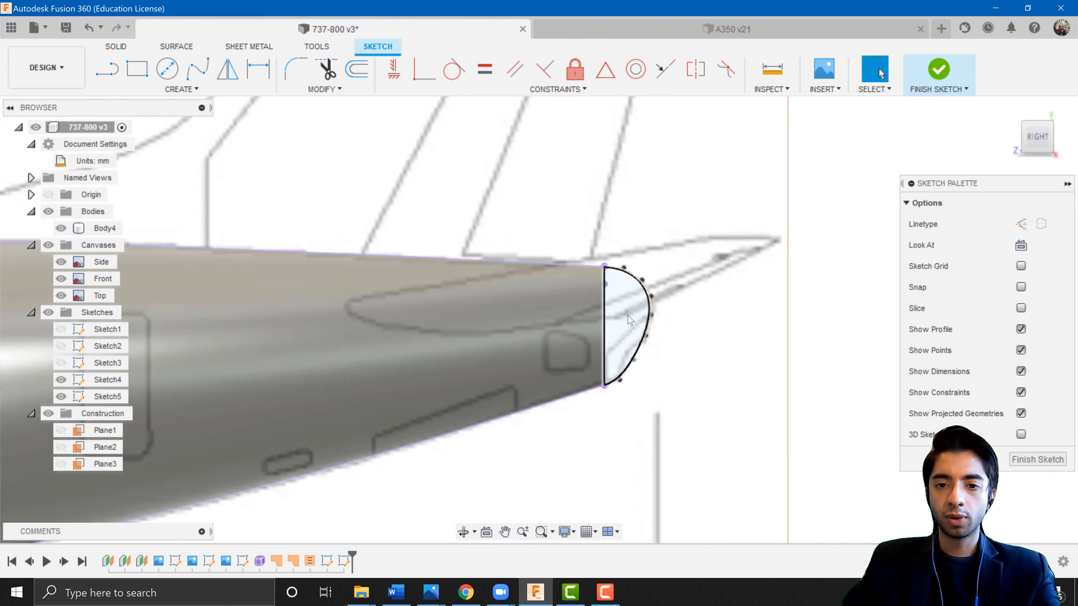
{"action": "left_click", "coordinate": [938, 72]}
{"action": "scroll", "coordinate": [635, 302], "scroll_direction": "up", "scroll_amount": 1}
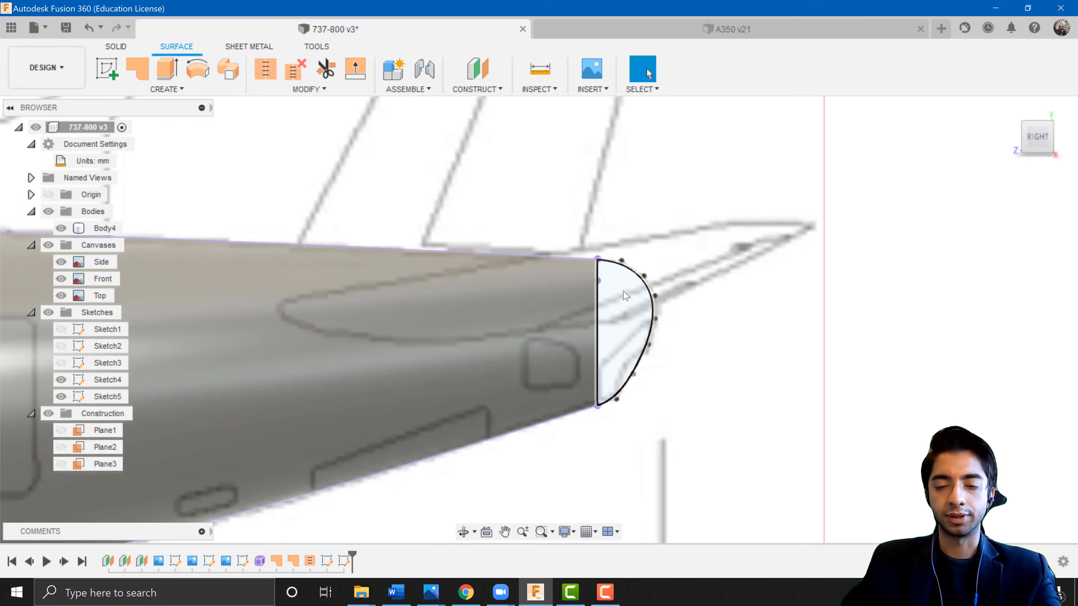
Orbit around the fuselage end to examine the closing sketch profiles from several angles.
{"action": "left_click", "coordinate": [633, 306]}
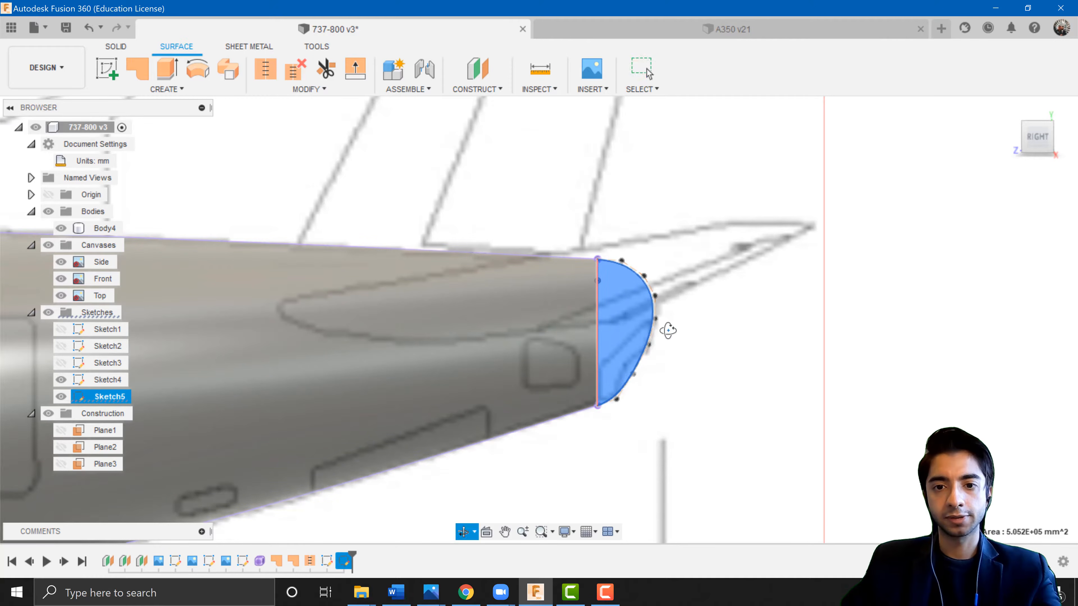
{"action": "scroll", "coordinate": [669, 330], "scroll_direction": "down", "scroll_amount": 5}
{"action": "scroll", "coordinate": [534, 310], "scroll_direction": "up", "scroll_amount": 3}
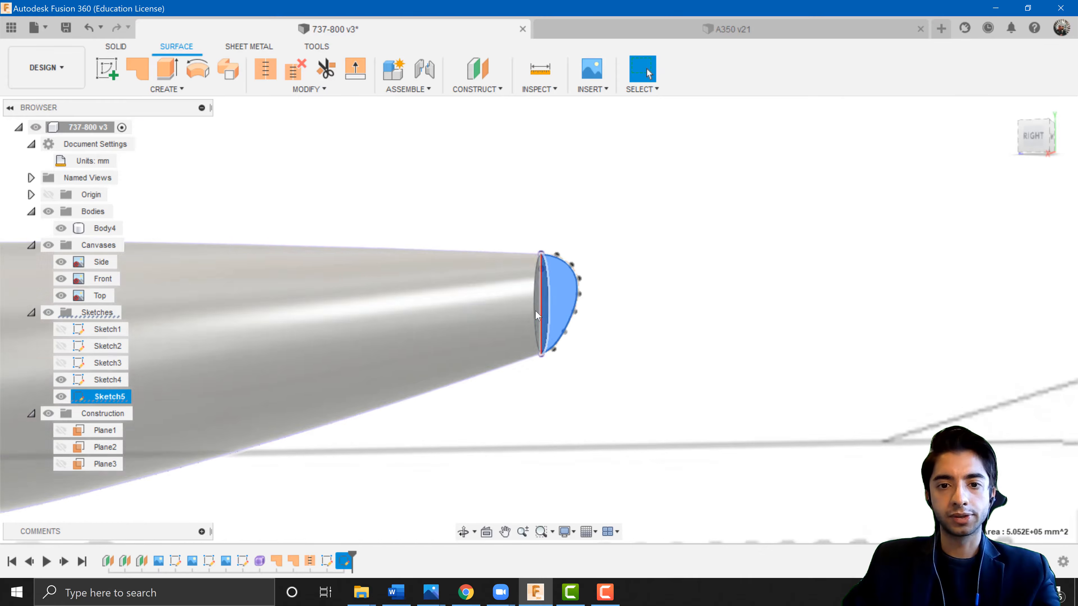
{"action": "middle_click_drag", "start_coordinate": [513, 313], "coordinate": [546, 290], "text": "shift"}
{"action": "scroll", "coordinate": [546, 290], "scroll_direction": "up", "scroll_amount": 2}
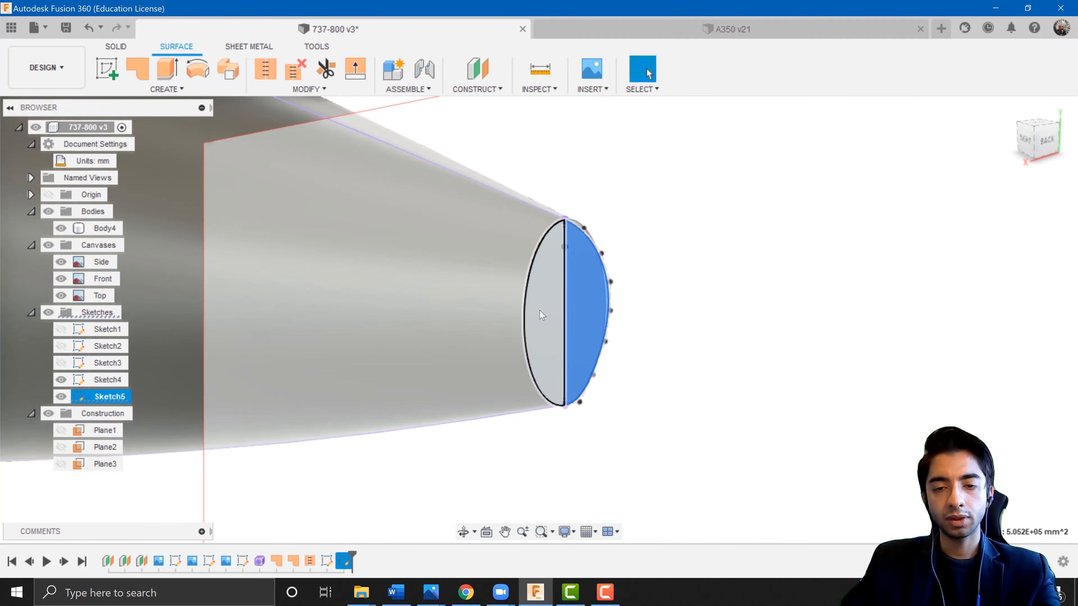
{"action": "left_click", "coordinate": [544, 312]}
{"action": "left_click", "coordinate": [589, 299]}
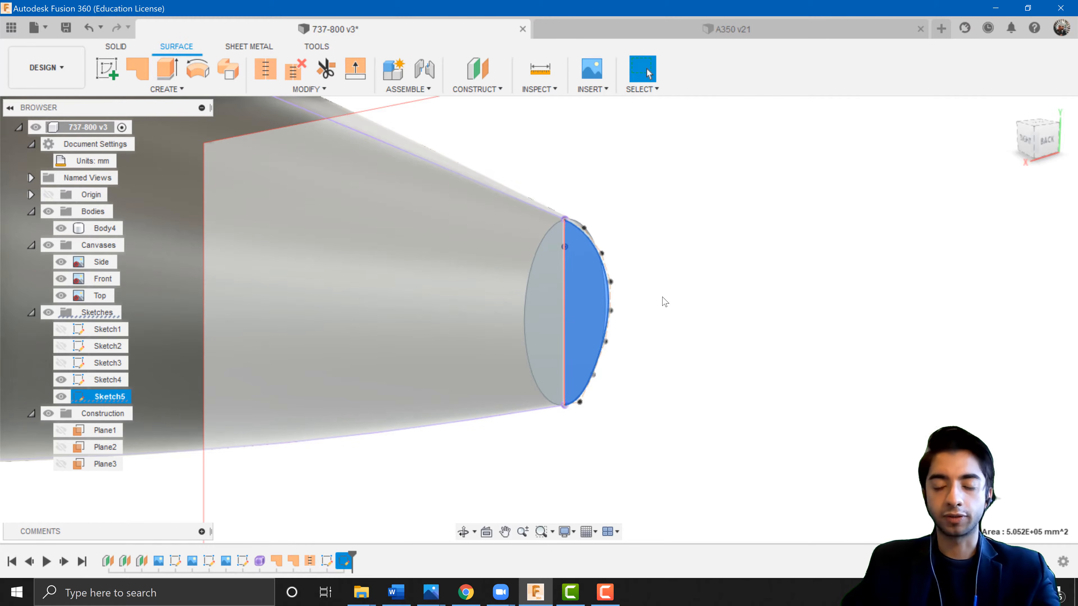
{"action": "middle_click_drag", "start_coordinate": [613, 312], "coordinate": [589, 314], "text": "shift"}
{"action": "scroll", "coordinate": [794, 298], "scroll_direction": "down", "scroll_amount": 2}
{"action": "middle_click_drag", "start_coordinate": [794, 298], "coordinate": [285, 300]}
{"action": "middle_click_drag", "start_coordinate": [706, 341], "coordinate": [287, 337]}
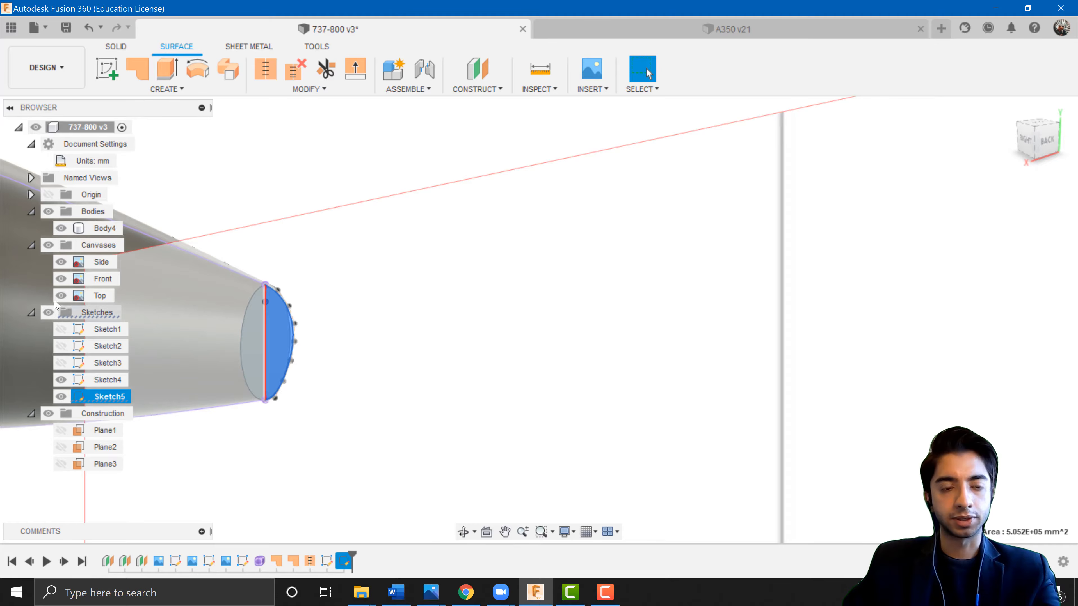
Hide the blueprint canvases.
{"action": "left_click", "coordinate": [49, 247]}
{"action": "left_click", "coordinate": [387, 289]}
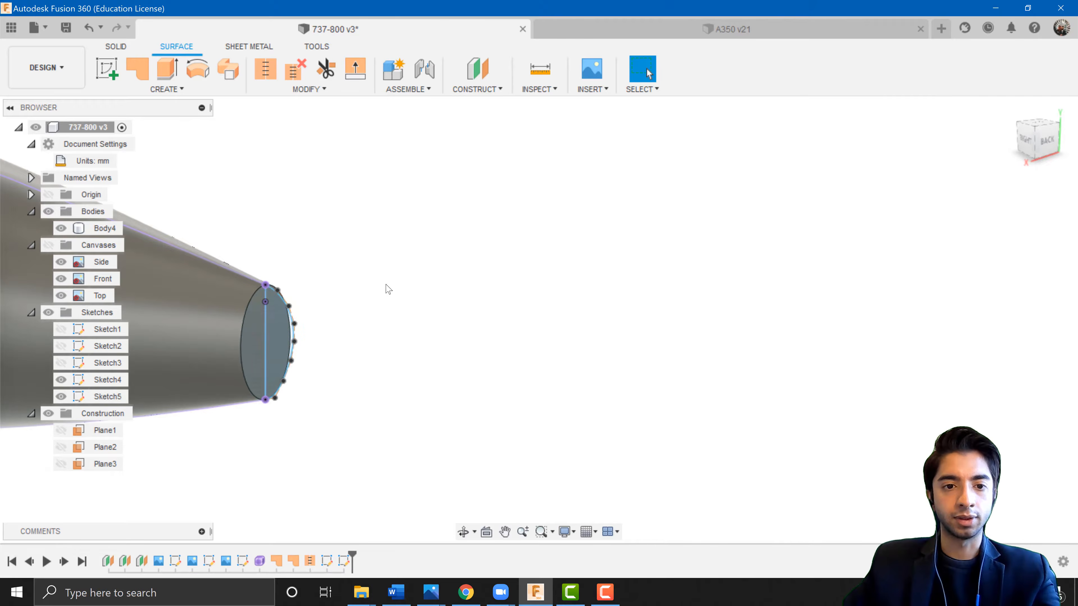
{"action": "mouse_move", "coordinate": [269, 344]}
{"action": "middle_mouse_down"}
{"action": "mouse_move", "coordinate": [443, 319]}
{"action": "mouse_move", "coordinate": [344, 315]}
{"action": "mouse_move", "coordinate": [524, 316]}
{"action": "mouse_move", "coordinate": [472, 318]}
{"action": "middle_mouse_up"}
{"action": "scroll", "coordinate": [442, 319], "scroll_direction": "up", "scroll_amount": 3}
{"action": "key", "text": "Escape"}
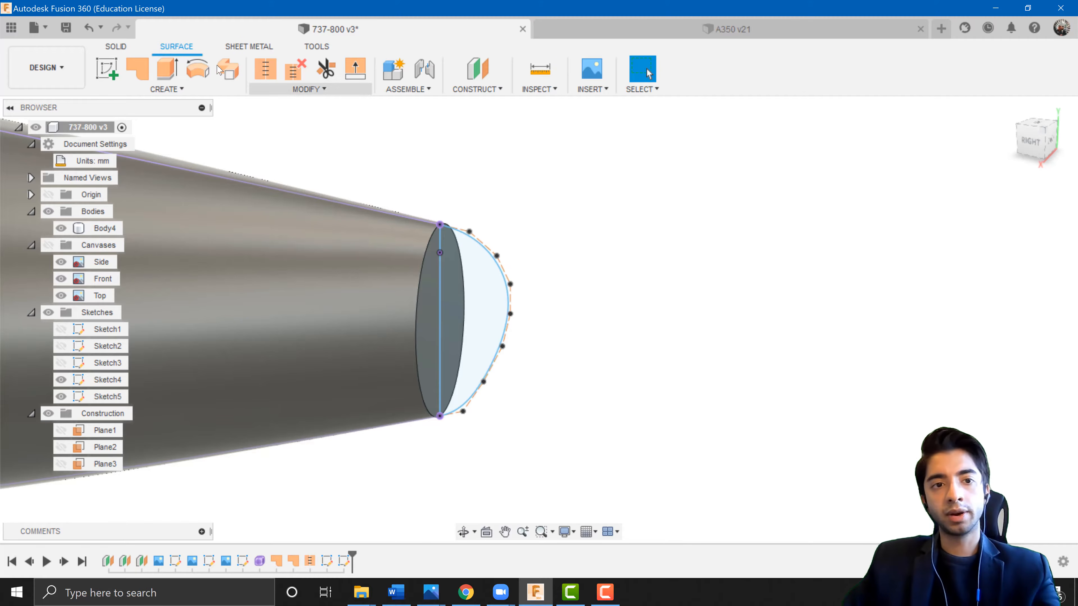
Loft the three end-cap profiles together into a new body to close the fuselage end.
{"action": "left_click", "coordinate": [178, 90]}
{"action": "left_click", "coordinate": [127, 202]}
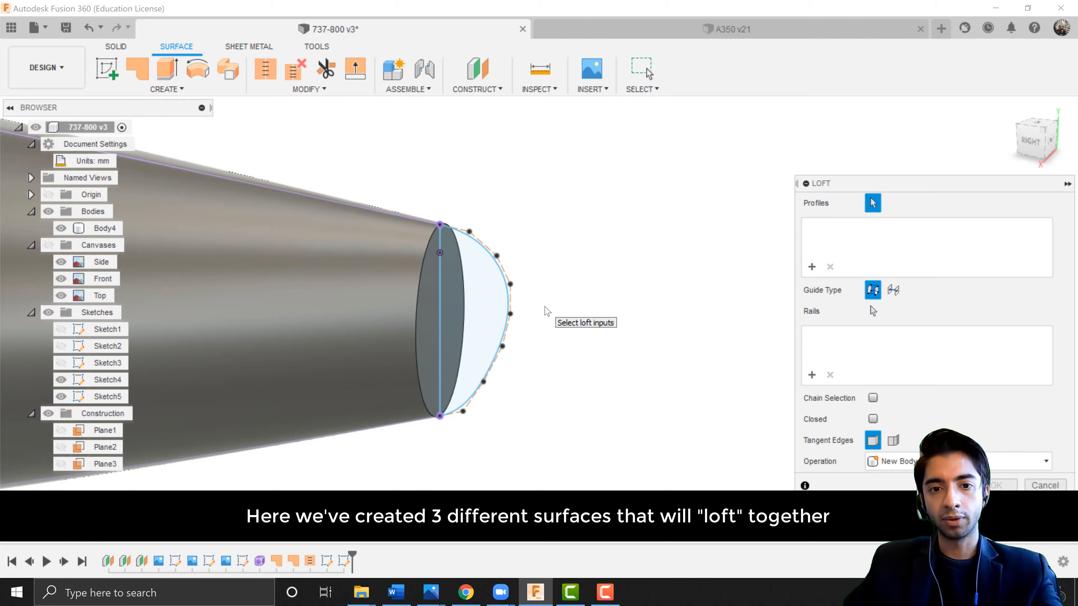
{"action": "middle_click_drag", "start_coordinate": [474, 345], "coordinate": [614, 318], "text": "shift"}
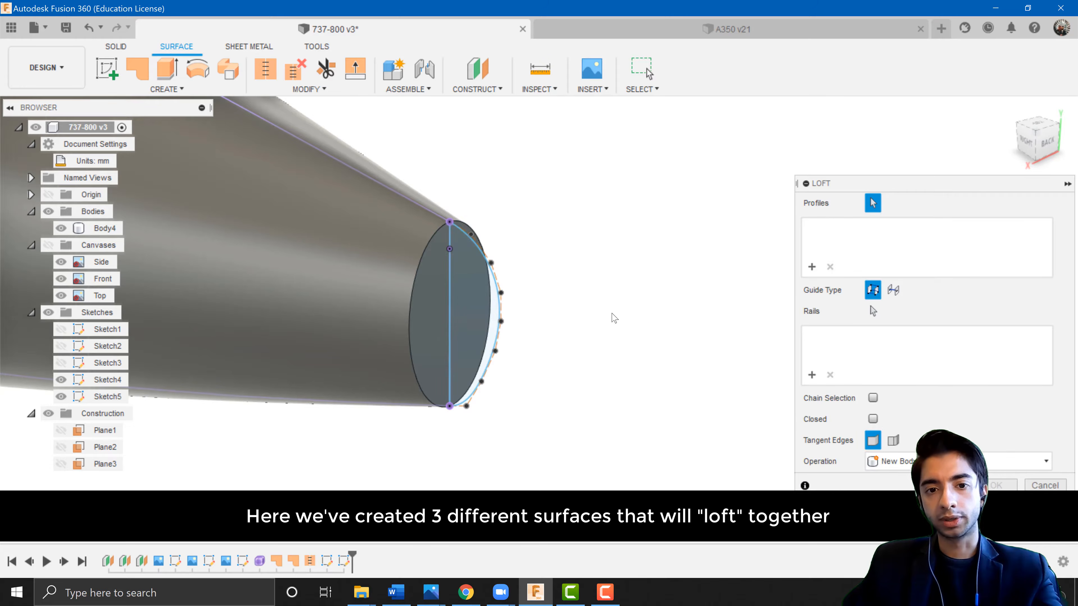
{"action": "left_click", "coordinate": [425, 326]}
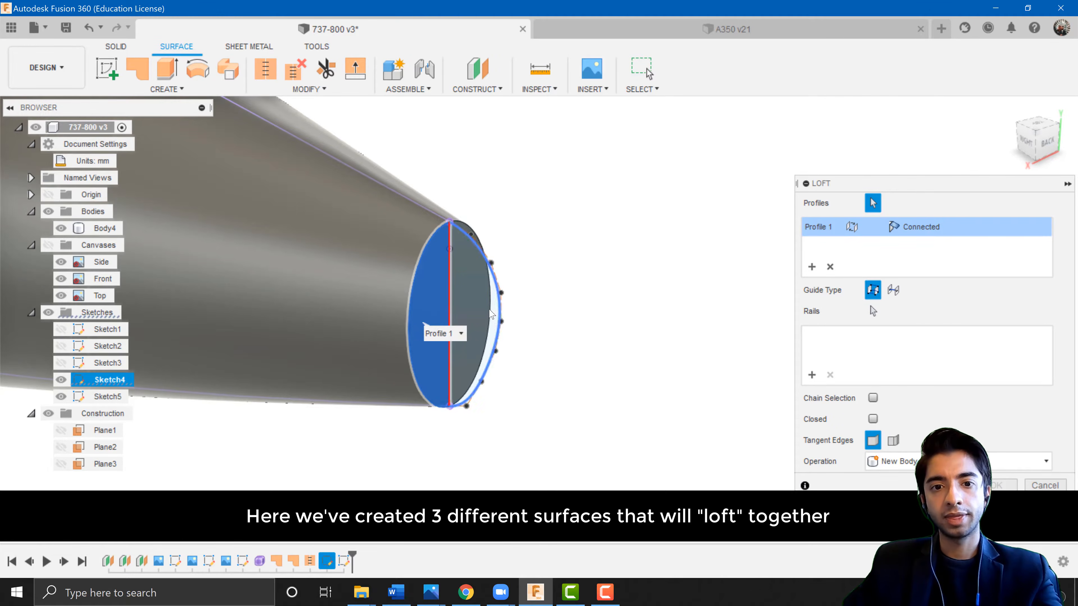
{"action": "middle_click_drag", "start_coordinate": [611, 403], "coordinate": [483, 315], "text": "shift"}
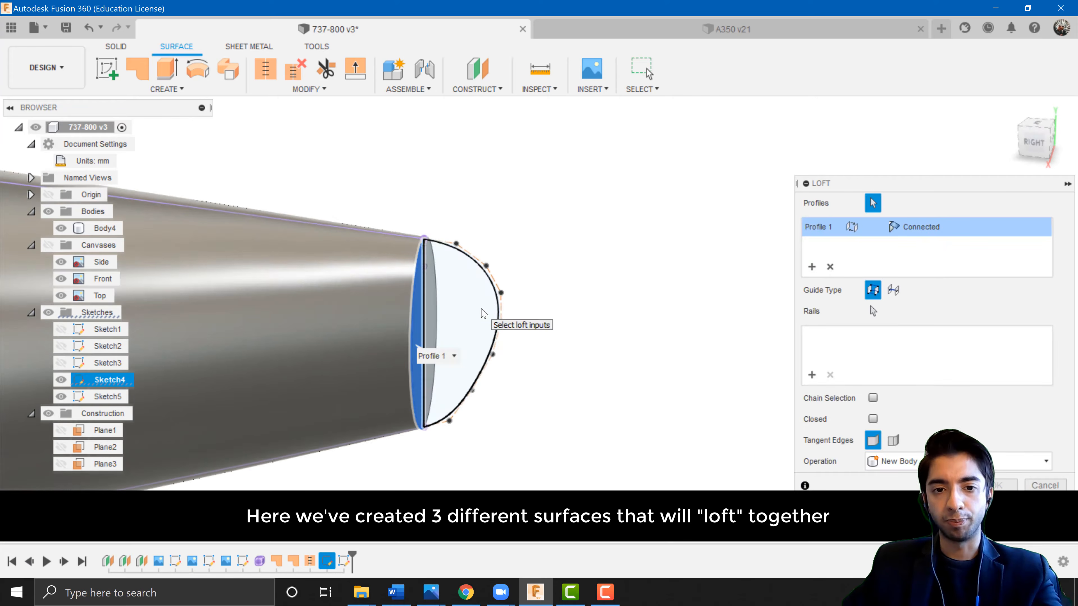
{"action": "left_click", "coordinate": [483, 313]}
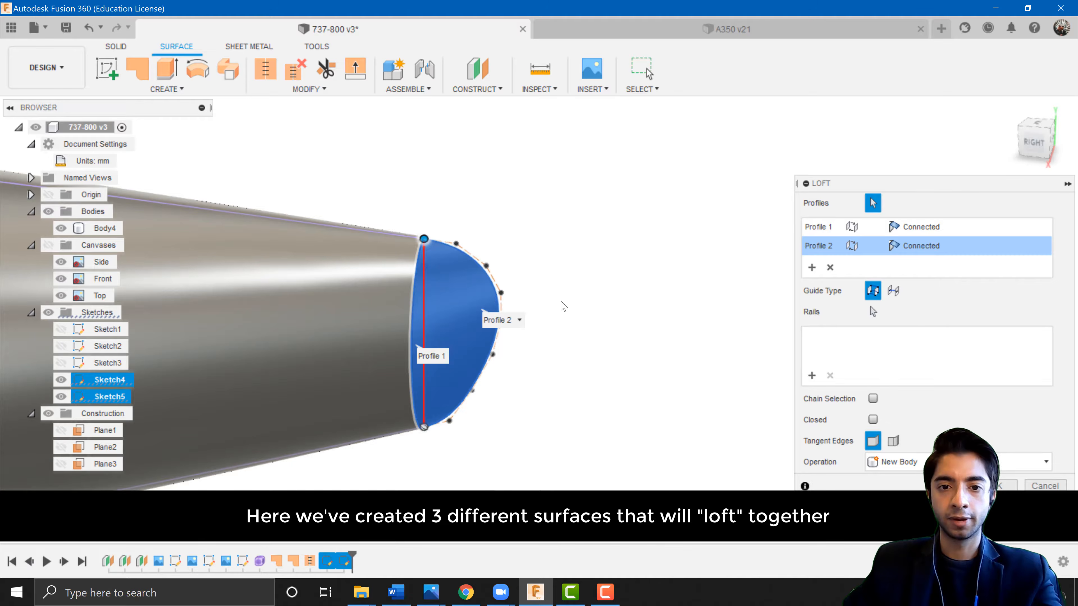
{"action": "middle_click_drag", "start_coordinate": [561, 303], "coordinate": [430, 296], "text": "shift"}
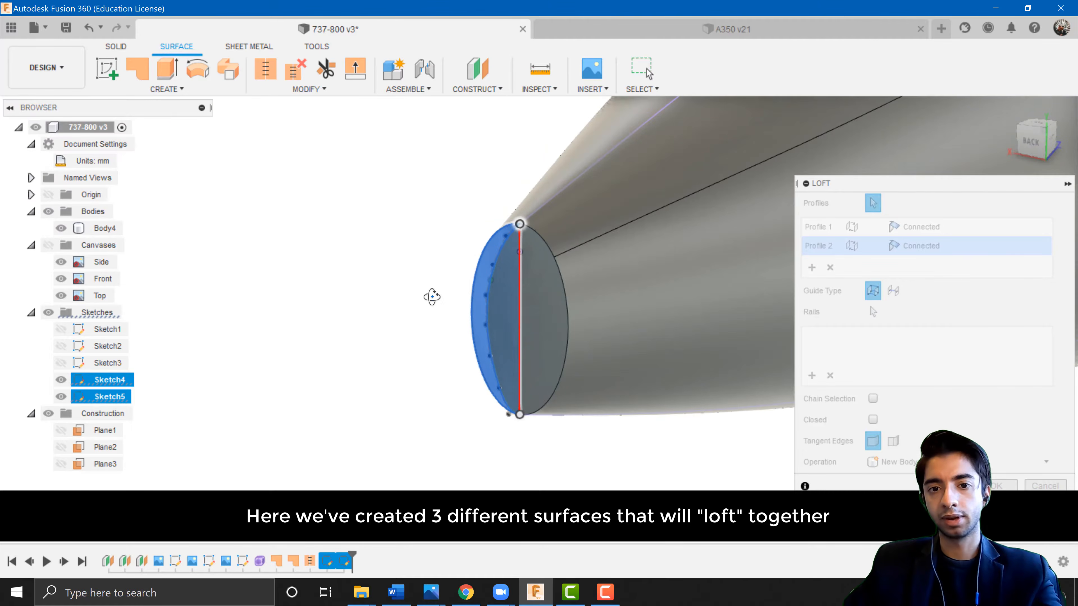
{"action": "left_click", "coordinate": [541, 292]}
{"action": "middle_click_drag", "start_coordinate": [541, 448], "coordinate": [663, 442], "text": "shift"}
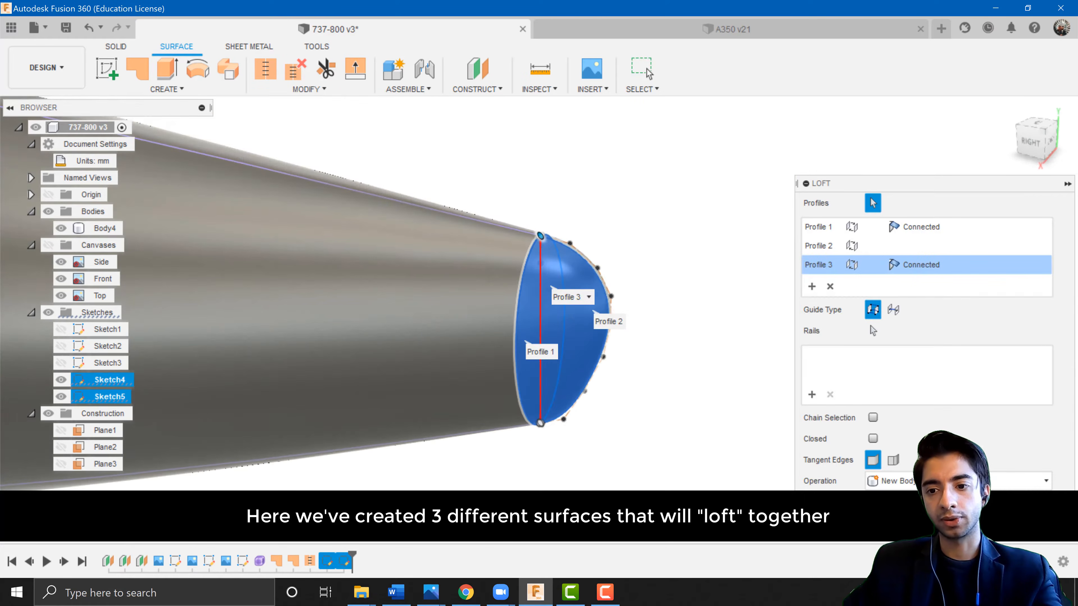
{"action": "key", "text": "Return"}
Return to the right view and show the blueprint canvases again to compare the new end cap.
{"action": "mouse_move", "coordinate": [600, 362]}
{"action": "middle_mouse_down", "text": "shift"}
{"action": "mouse_move", "coordinate": [563, 320]}
{"action": "mouse_move", "coordinate": [389, 308]}
{"action": "mouse_move", "coordinate": [496, 321]}
{"action": "mouse_move", "coordinate": [576, 314]}
{"action": "middle_mouse_up", "text": "shift"}
{"action": "left_click", "coordinate": [1038, 144]}
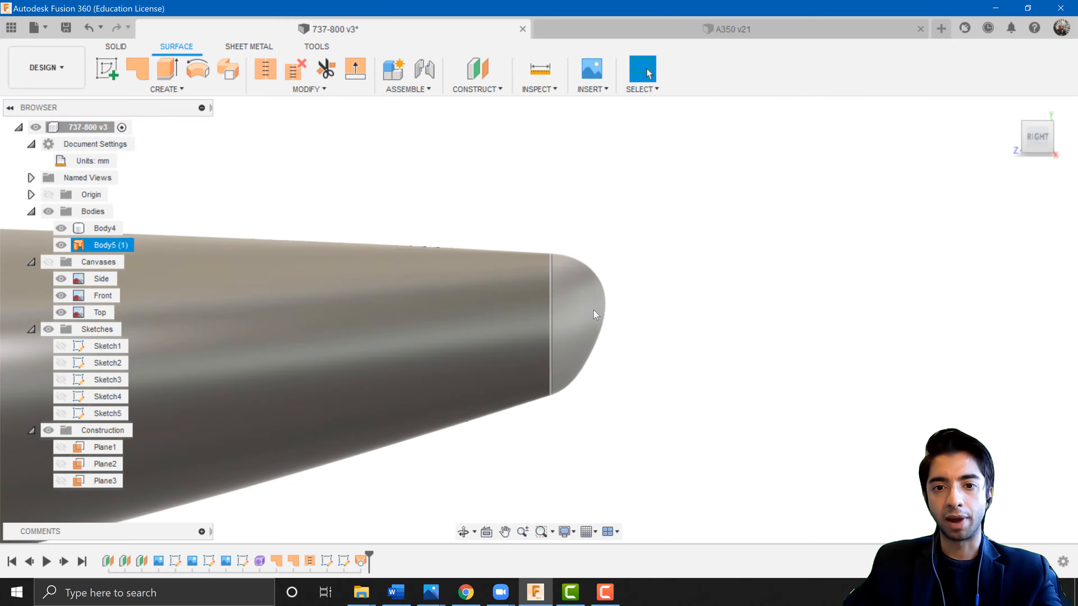
{"action": "left_click", "coordinate": [482, 328]}
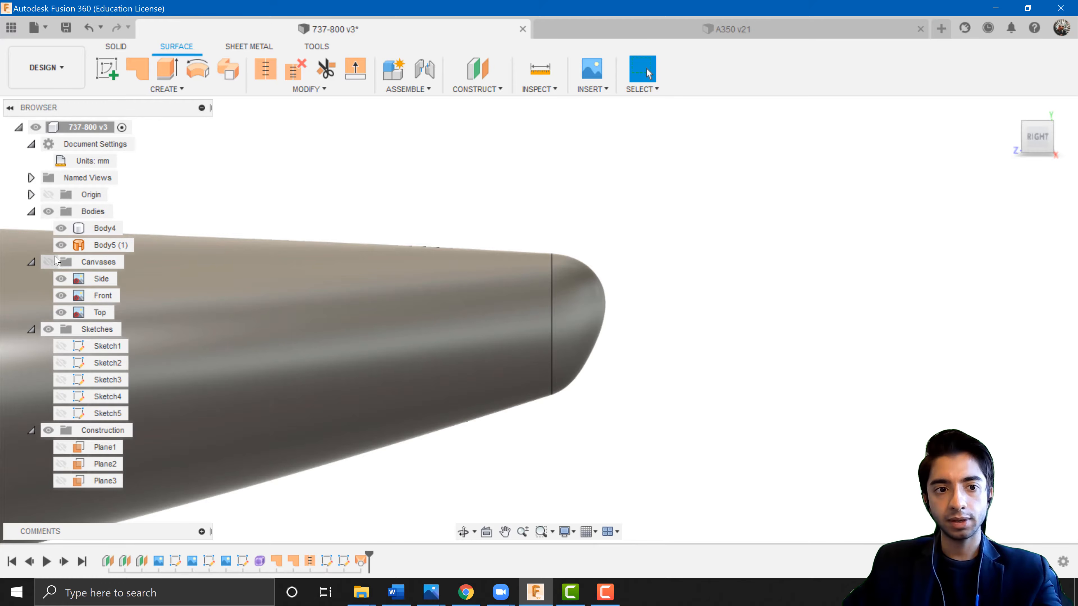
{"action": "left_click", "coordinate": [49, 262]}
{"action": "scroll", "coordinate": [577, 297], "scroll_direction": "up", "scroll_amount": 3}
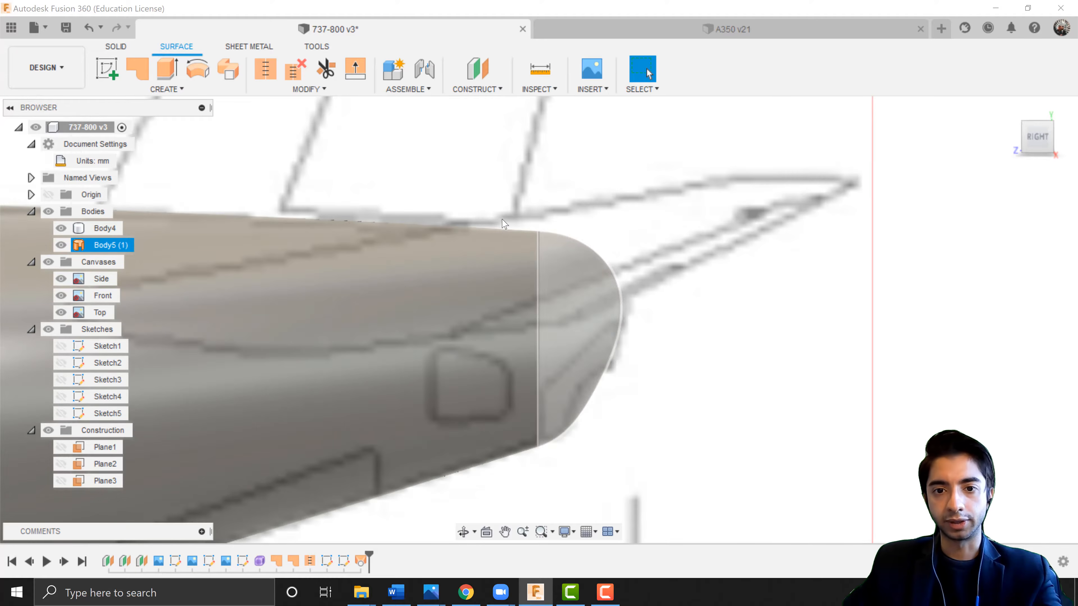
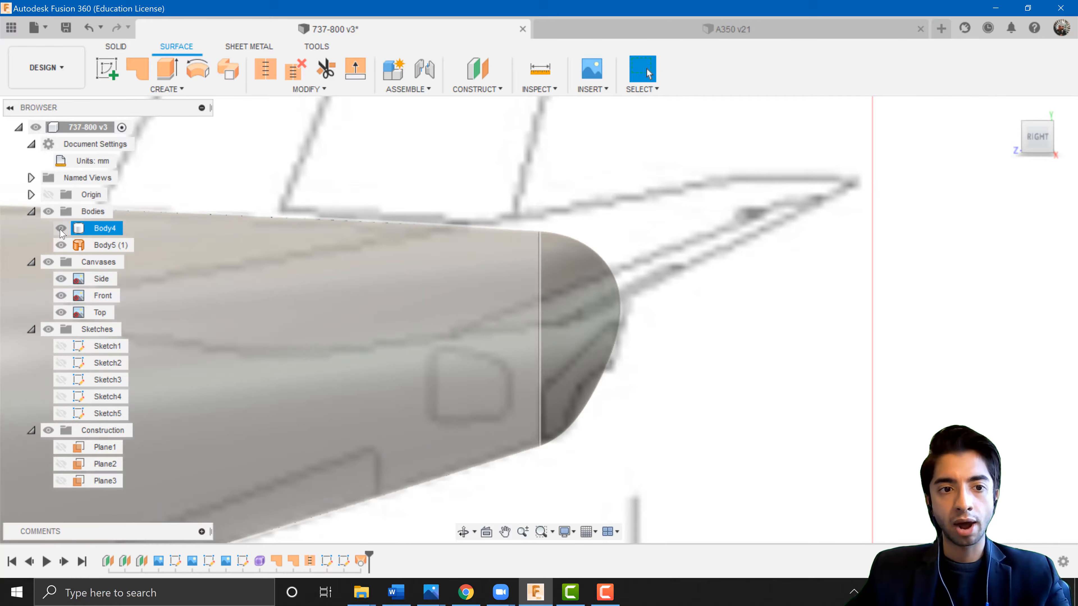
Hide the main fuselage body and orbit around the lofted end cap to inspect it on its own.
{"action": "left_click", "coordinate": [60, 230]}
{"action": "left_click", "coordinate": [560, 329]}
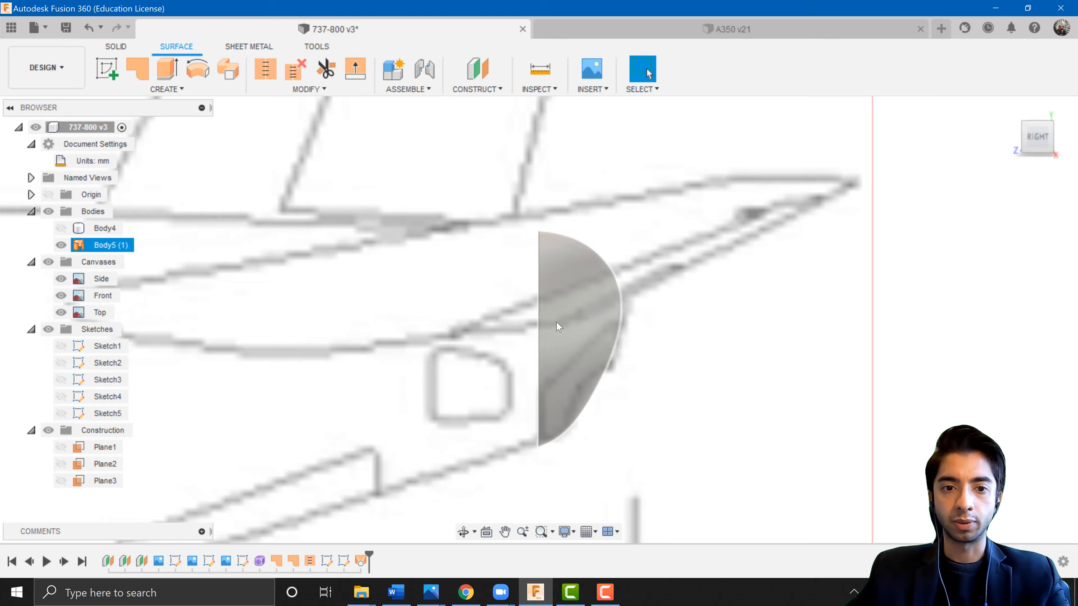
{"action": "middle_click_drag", "start_coordinate": [627, 378], "coordinate": [652, 376], "text": "shift"}
{"action": "scroll", "coordinate": [692, 366], "scroll_direction": "down", "scroll_amount": 3}
{"action": "middle_click_drag", "start_coordinate": [803, 354], "coordinate": [395, 324]}
{"action": "scroll", "coordinate": [668, 352], "scroll_direction": "up", "scroll_amount": 1}
{"action": "middle_click_drag", "start_coordinate": [583, 356], "coordinate": [642, 382], "text": "shift"}
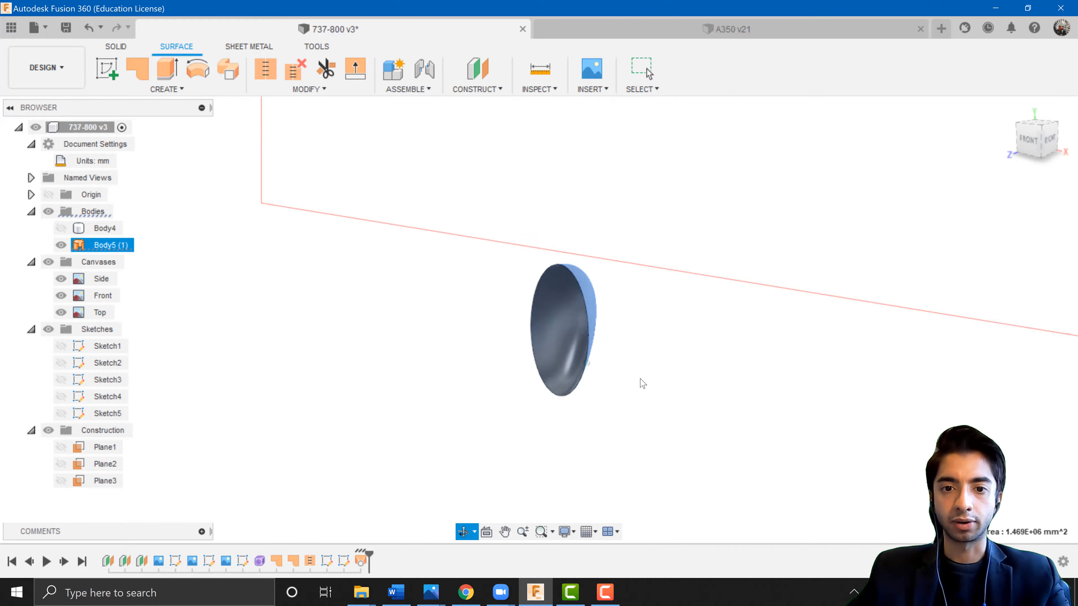
{"action": "left_click", "coordinate": [641, 382]}
{"action": "middle_click_drag", "start_coordinate": [531, 276], "coordinate": [630, 313], "text": "shift"}
{"action": "left_click", "coordinate": [636, 303]}
{"action": "left_click", "coordinate": [721, 319]}
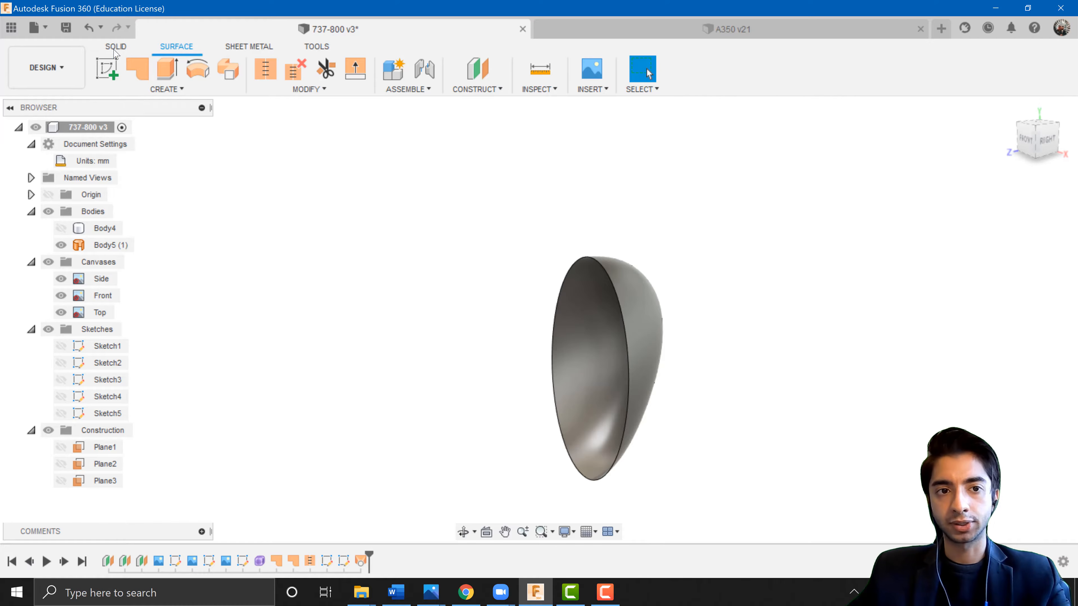
Patch the open boundary edges of the end cap into a new surface body.
{"action": "left_click", "coordinate": [140, 78]}
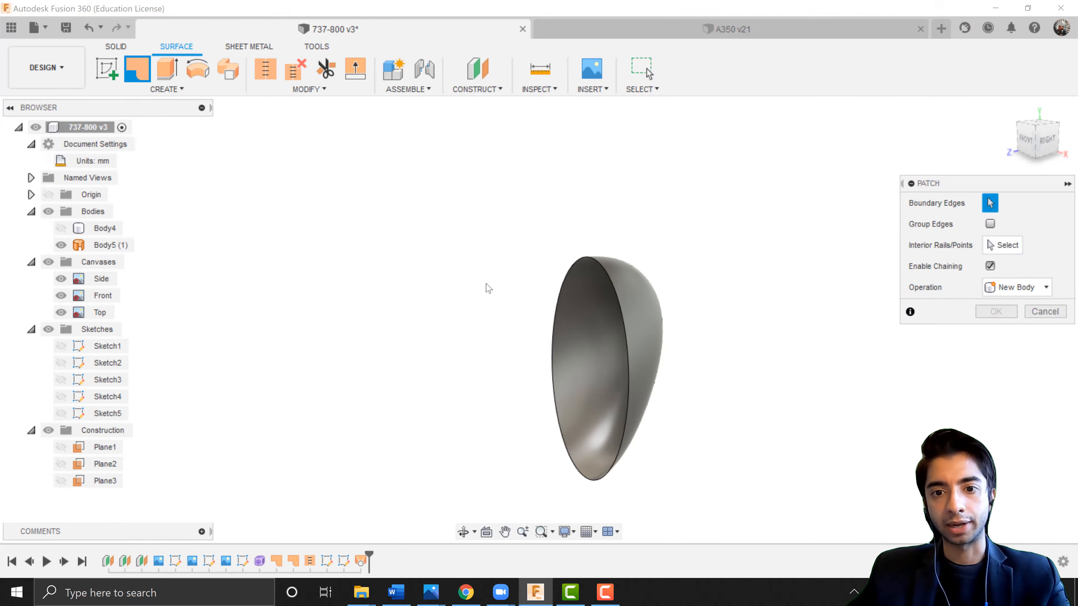
{"action": "left_click", "coordinate": [626, 285]}
{"action": "middle_click_drag", "start_coordinate": [569, 344], "coordinate": [551, 345], "text": "shift"}
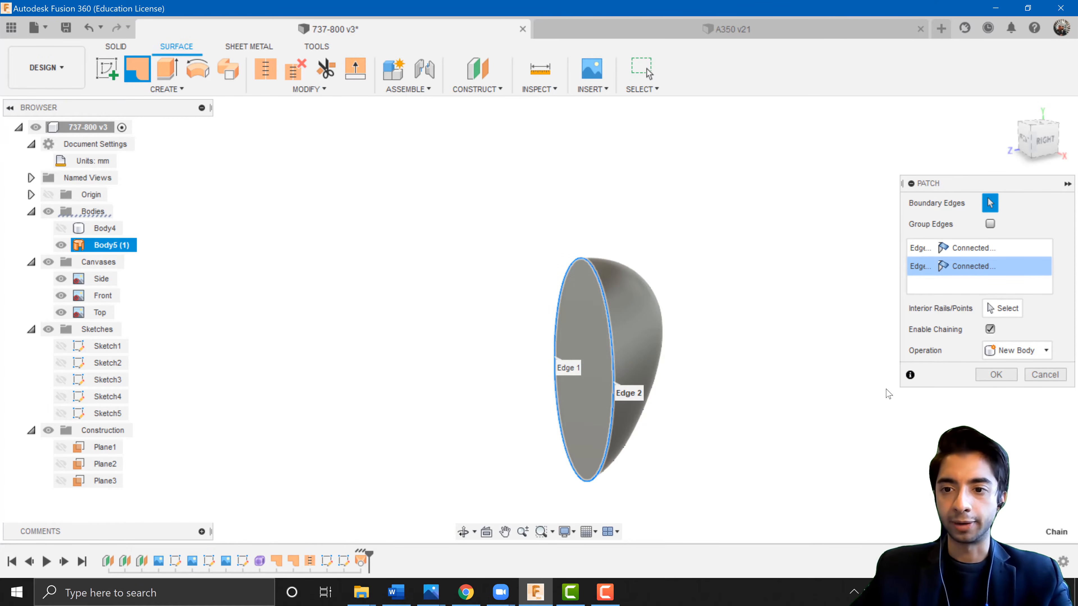
{"action": "left_click", "coordinate": [991, 377]}
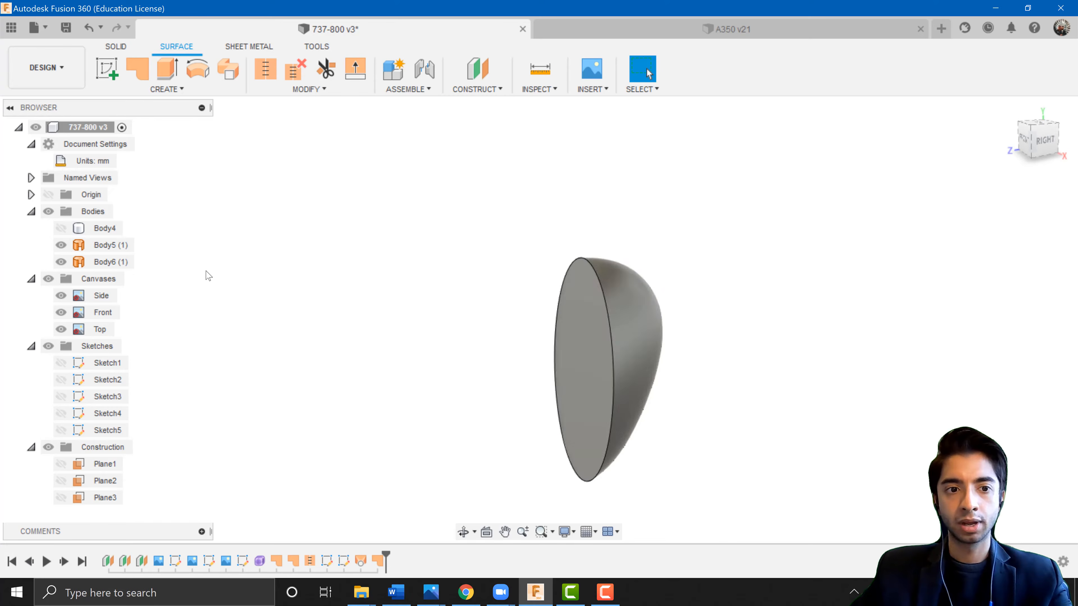
Stitch the end-cap surface and its patch together into a single body.
{"action": "left_click", "coordinate": [124, 260], "text": "ctrl"}
{"action": "left_click", "coordinate": [367, 335]}
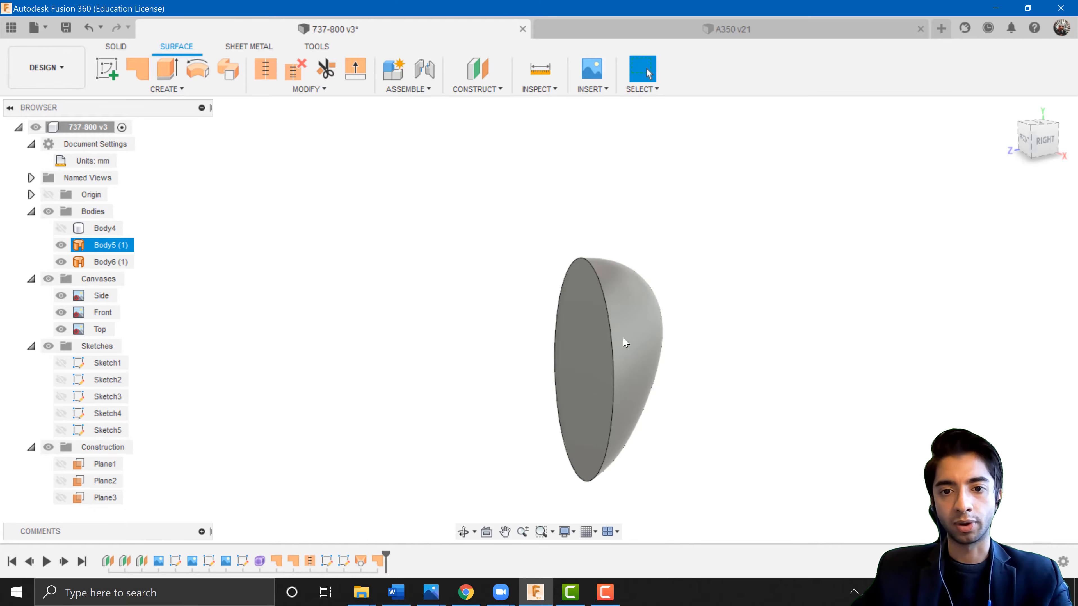
{"action": "left_click", "coordinate": [623, 339]}
{"action": "left_click", "coordinate": [587, 343]}
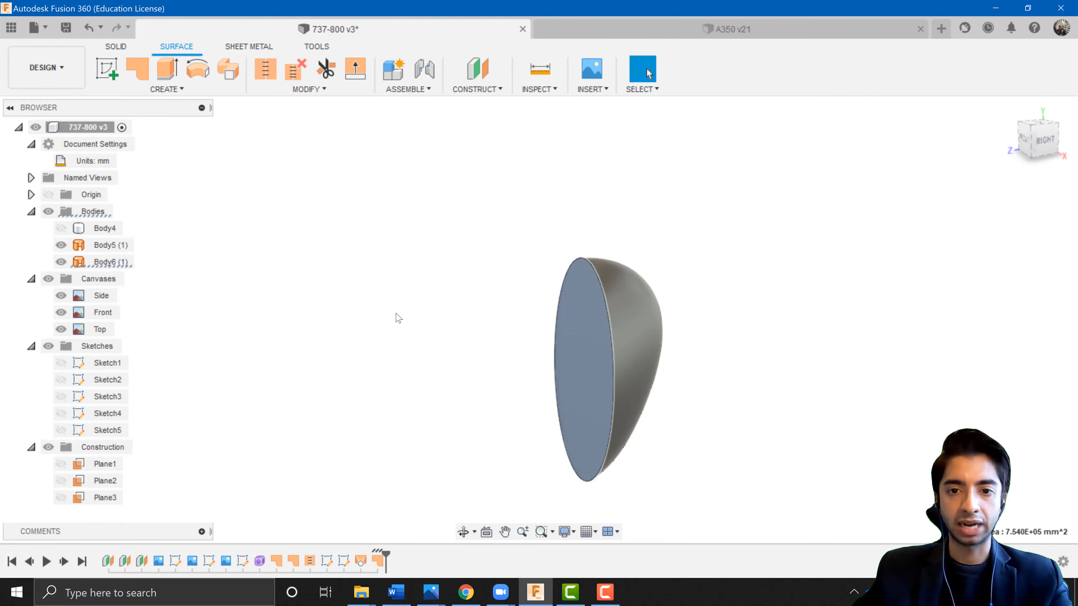
{"action": "left_click", "coordinate": [413, 339]}
{"action": "left_click", "coordinate": [265, 80]}
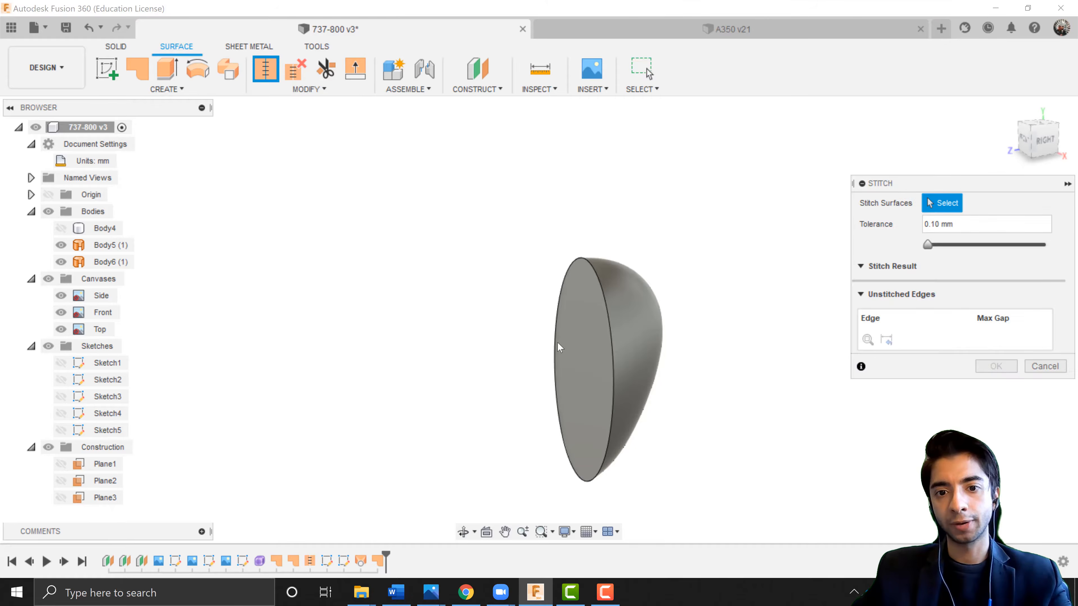
{"action": "left_click", "coordinate": [569, 349]}
{"action": "left_click", "coordinate": [638, 349]}
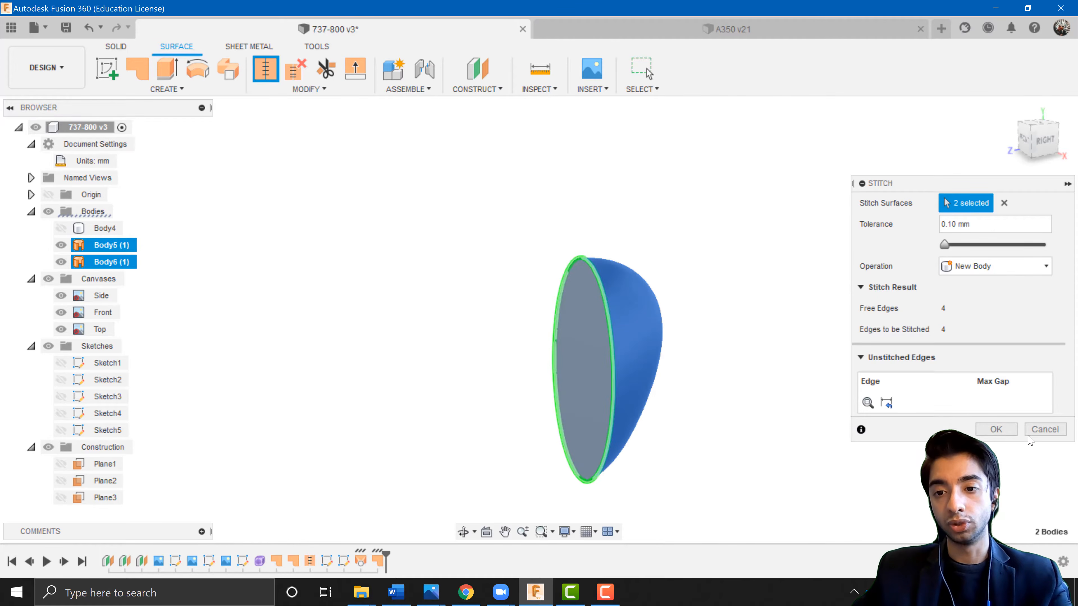
{"action": "left_click", "coordinate": [1008, 429]}
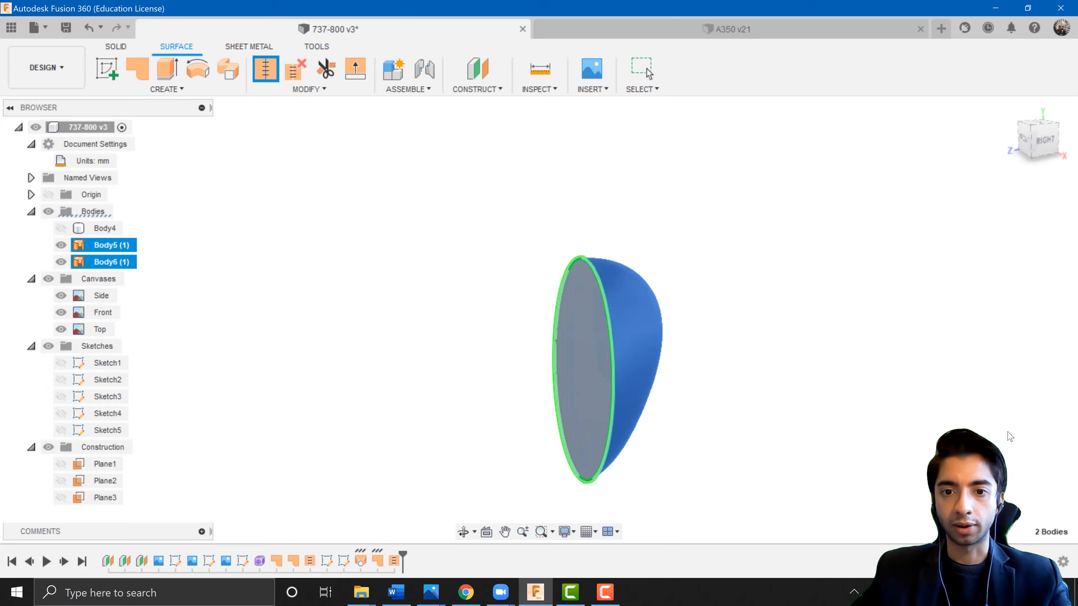
Show the fuselage body again and view the model from the right against the side blueprint.
{"action": "left_click", "coordinate": [122, 246]}
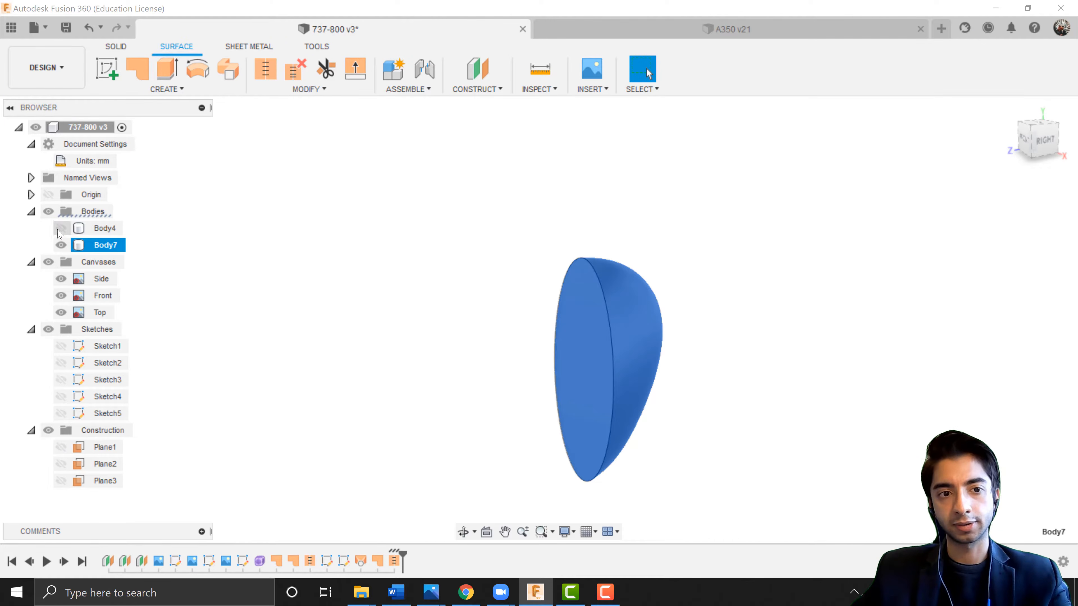
{"action": "left_click", "coordinate": [61, 228]}
{"action": "scroll", "coordinate": [601, 342], "scroll_direction": "down", "scroll_amount": 6}
{"action": "left_click", "coordinate": [584, 405]}
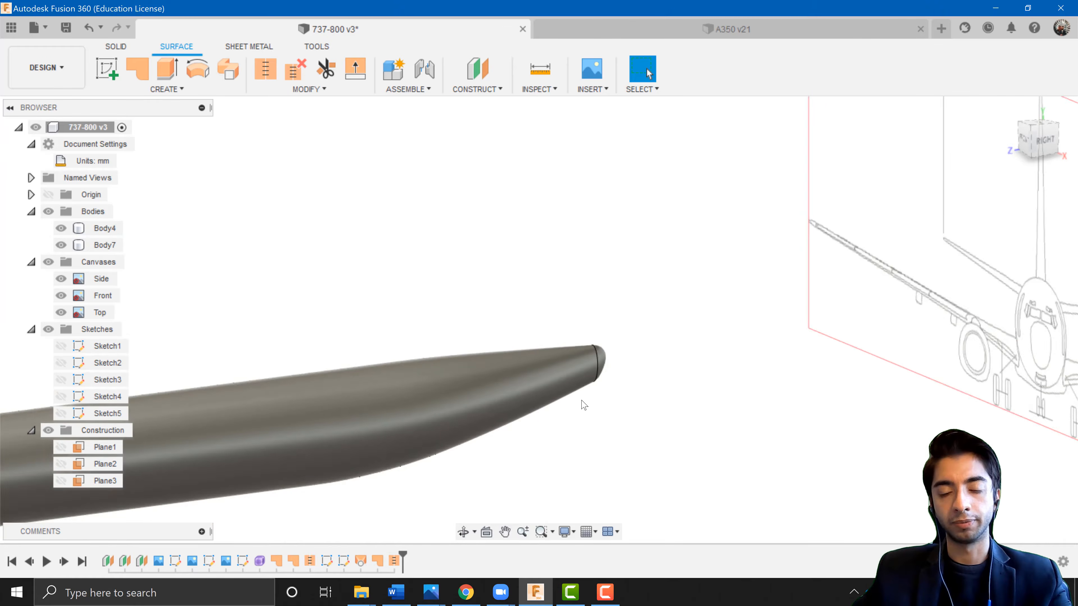
{"action": "middle_click_drag", "start_coordinate": [604, 391], "coordinate": [588, 387], "text": "shift"}
{"action": "left_click", "coordinate": [591, 392]}
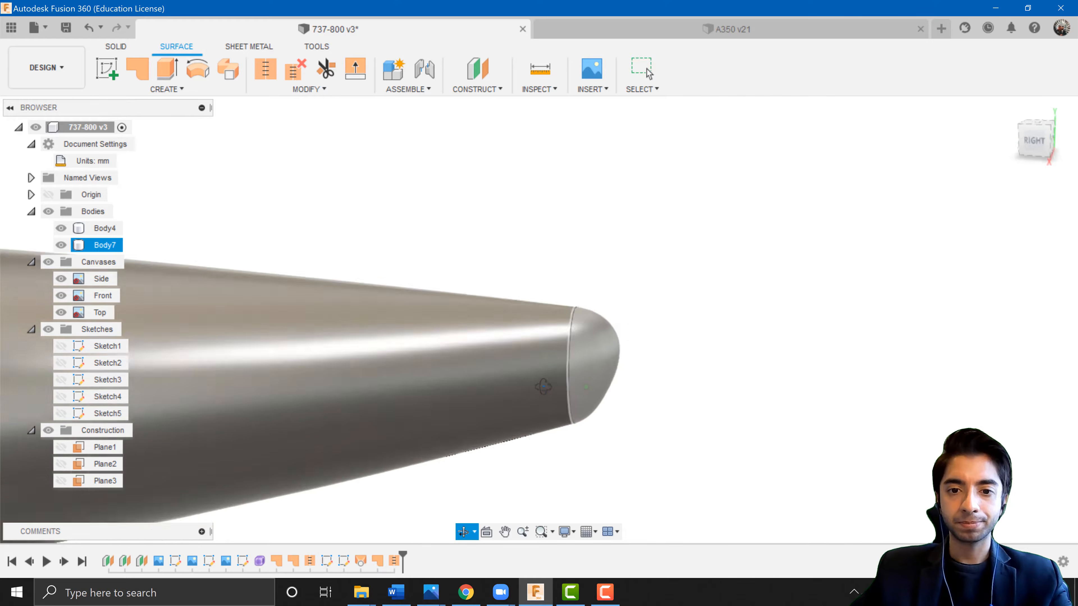
{"action": "middle_click_drag", "start_coordinate": [591, 392], "coordinate": [887, 410], "text": "shift"}
{"action": "scroll", "coordinate": [540, 377], "scroll_direction": "down", "scroll_amount": 8}
{"action": "left_click", "coordinate": [508, 421]}
{"action": "middle_click_drag", "start_coordinate": [508, 421], "coordinate": [554, 429], "text": "shift"}
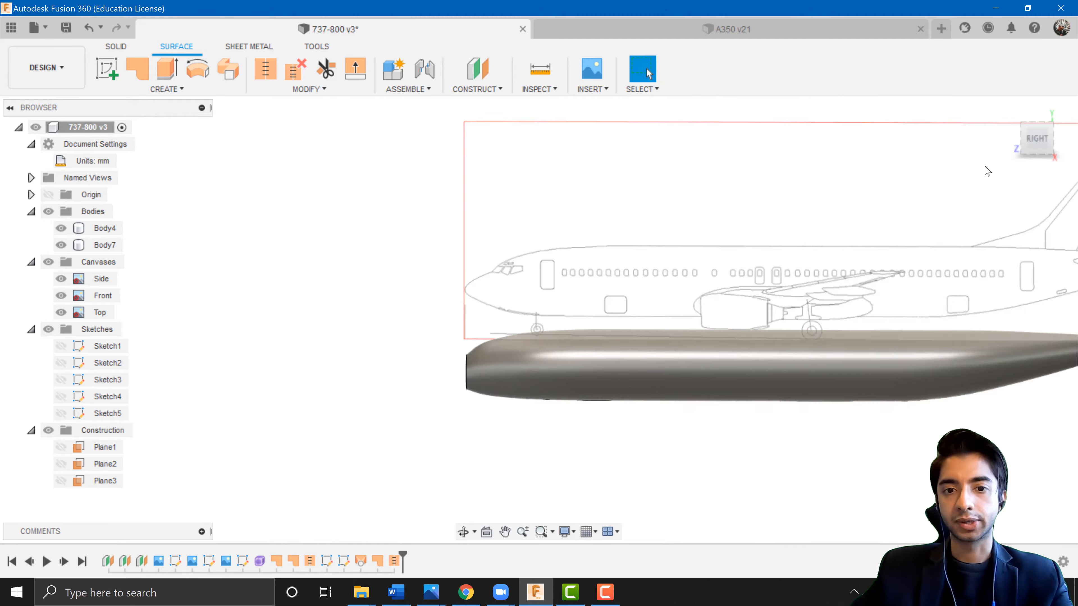
{"action": "left_click", "coordinate": [1043, 141]}
{"action": "scroll", "coordinate": [456, 399], "scroll_direction": "up", "scroll_amount": 6}
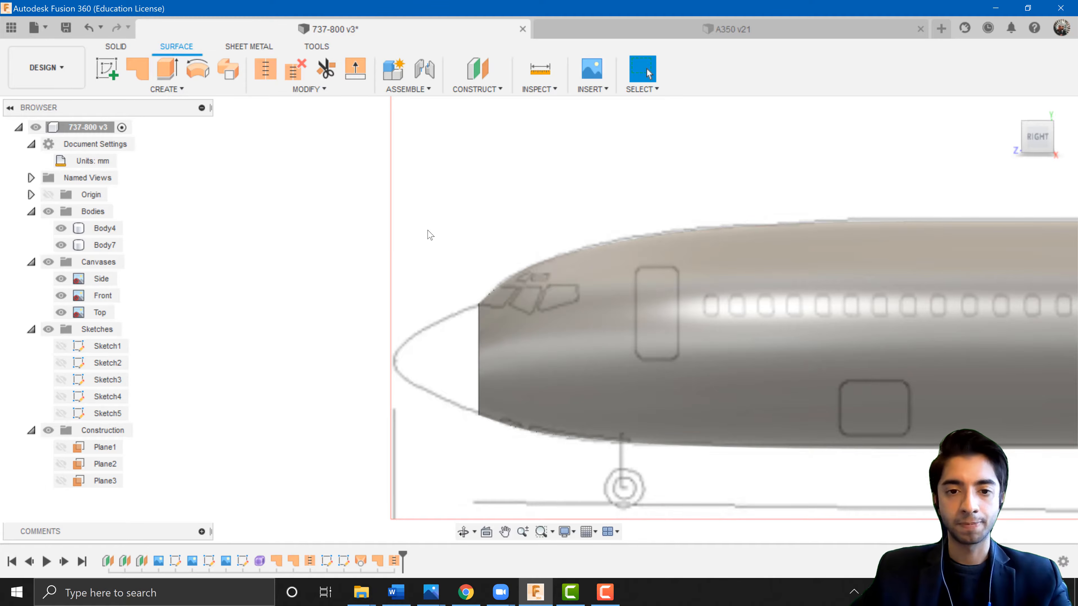
Switch to the front view and start a new sketch on the flat nose face of the fuselage.
{"action": "left_click", "coordinate": [112, 73]}
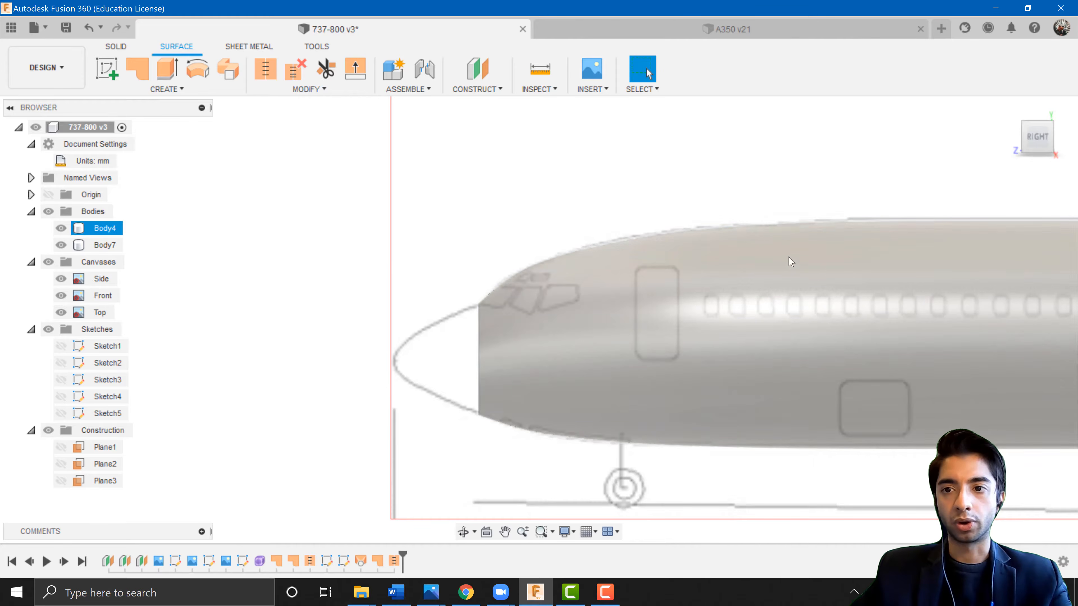
{"action": "left_click", "coordinate": [1017, 139]}
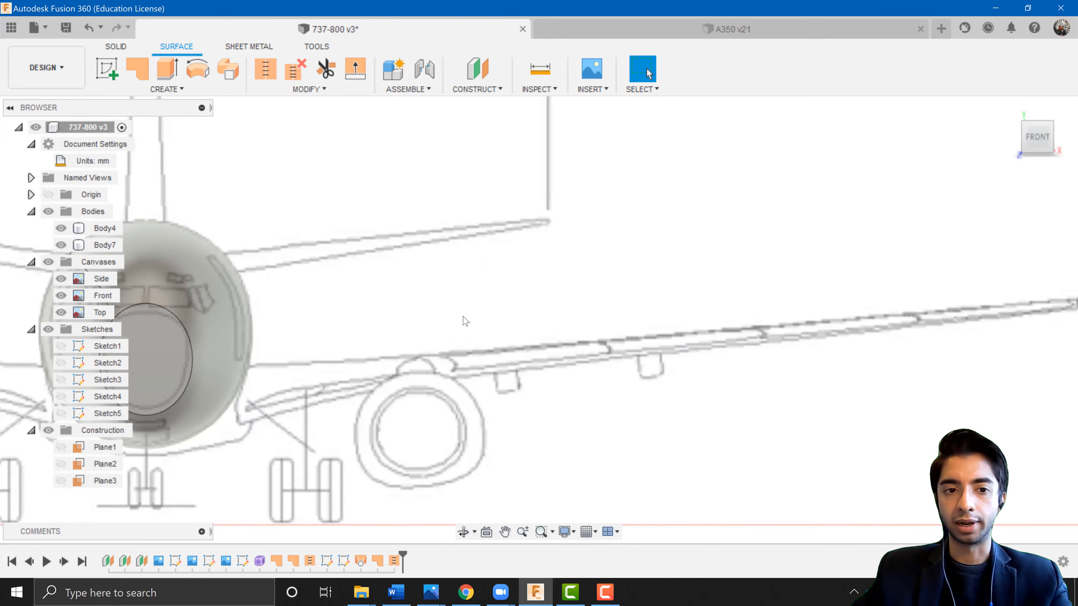
{"action": "left_click", "coordinate": [108, 69]}
{"action": "scroll", "coordinate": [390, 343], "scroll_direction": "up", "scroll_amount": 10}
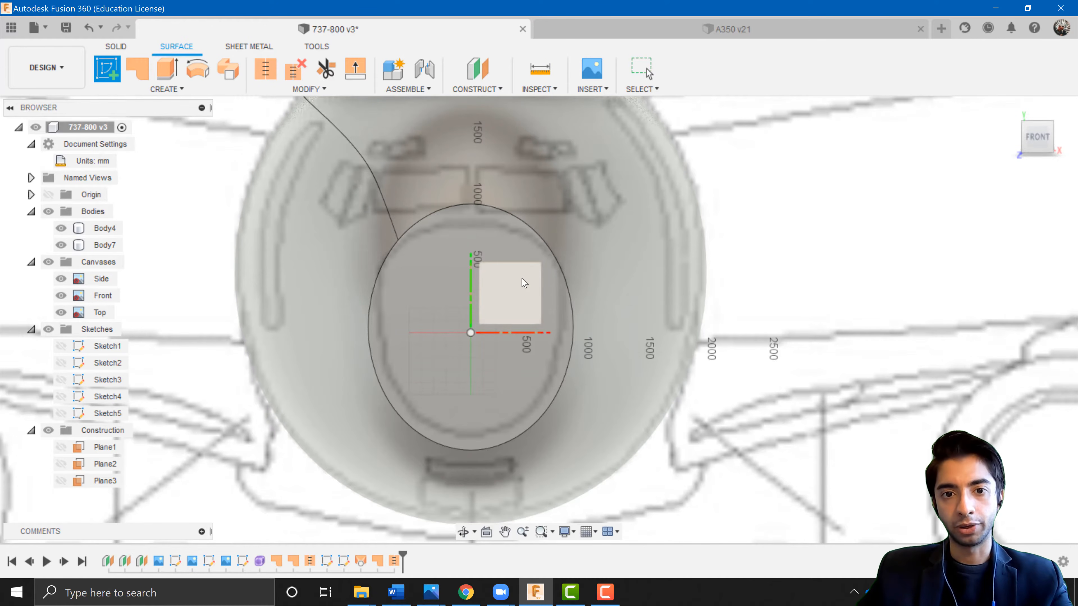
{"action": "left_click", "coordinate": [513, 243]}
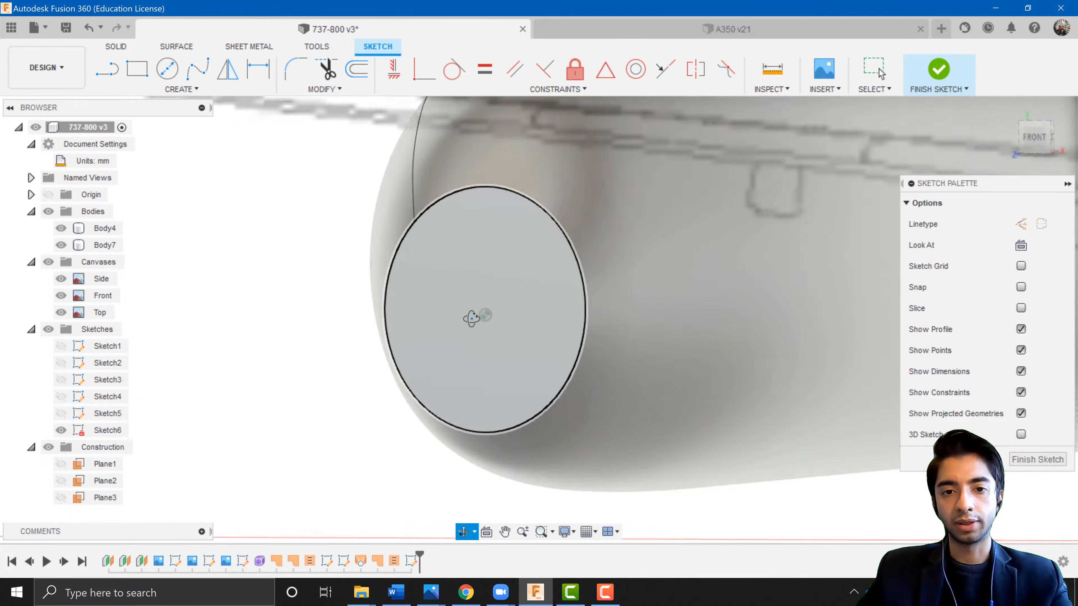
Draw a vertical line from the origin across the nose ellipse, extending past its top and bottom.
{"action": "middle_click_drag", "start_coordinate": [471, 317], "coordinate": [433, 337], "text": "shift"}
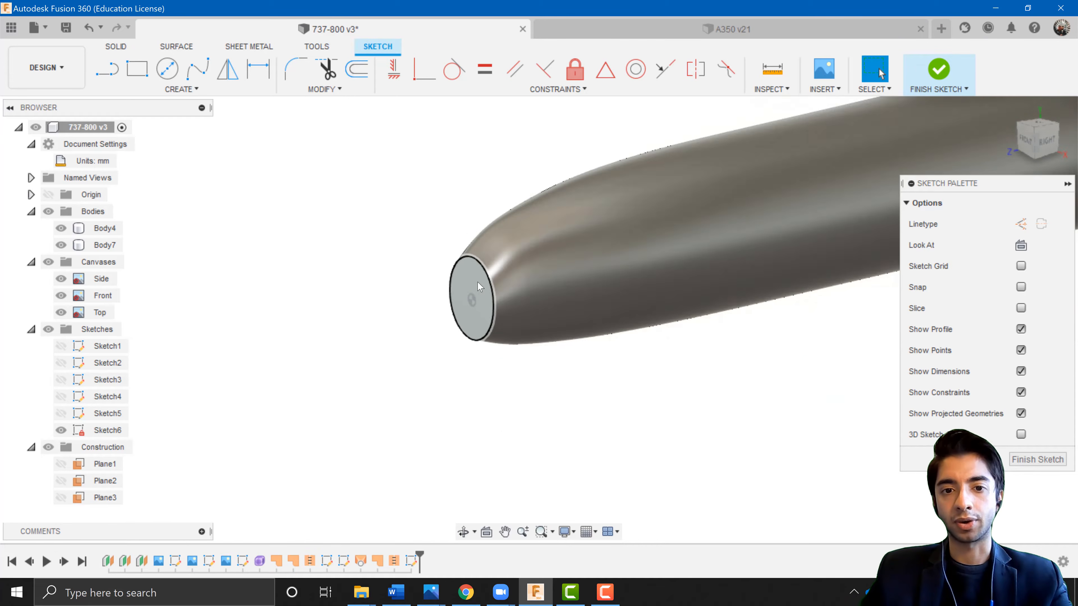
{"action": "left_click", "coordinate": [48, 195]}
{"action": "left_click", "coordinate": [48, 195]}
{"action": "scroll", "coordinate": [428, 270], "scroll_direction": "up", "scroll_amount": 5}
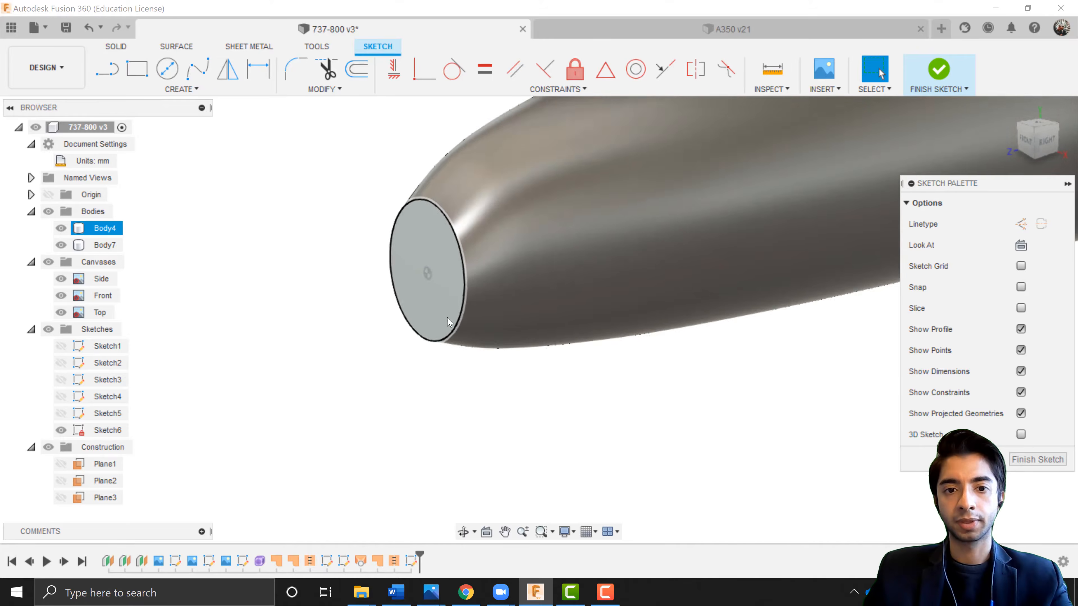
{"action": "left_click", "coordinate": [1025, 141]}
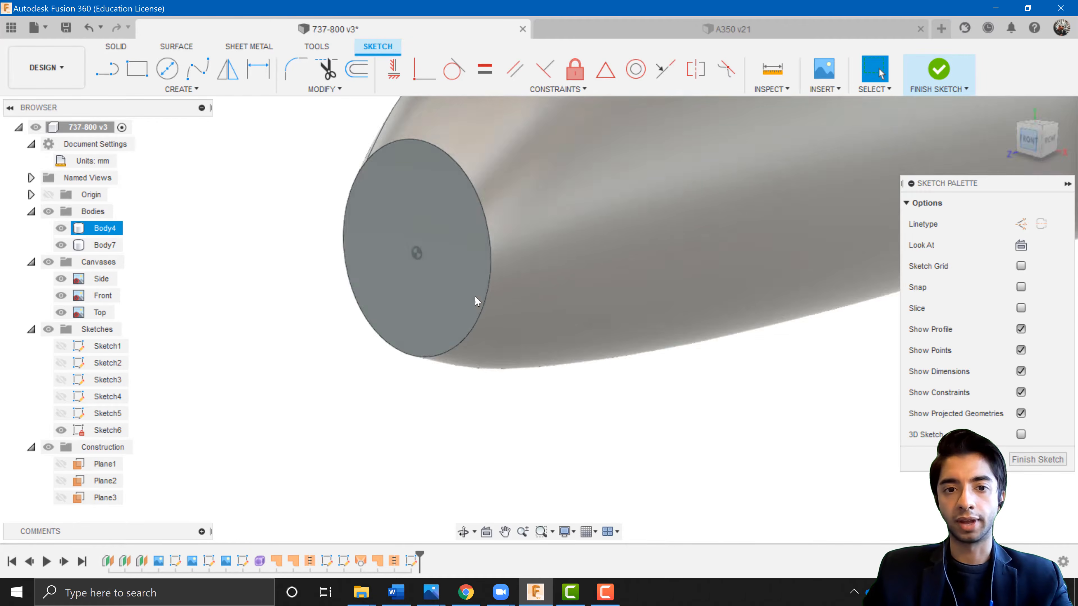
{"action": "left_click", "coordinate": [102, 73]}
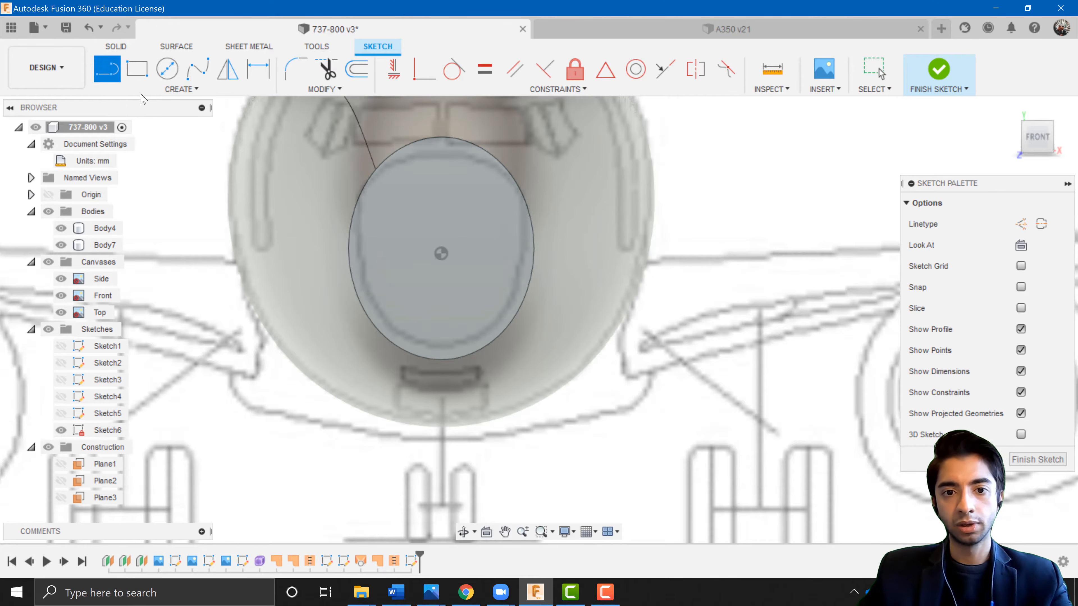
{"action": "middle_click_drag", "start_coordinate": [440, 243], "coordinate": [429, 276]}
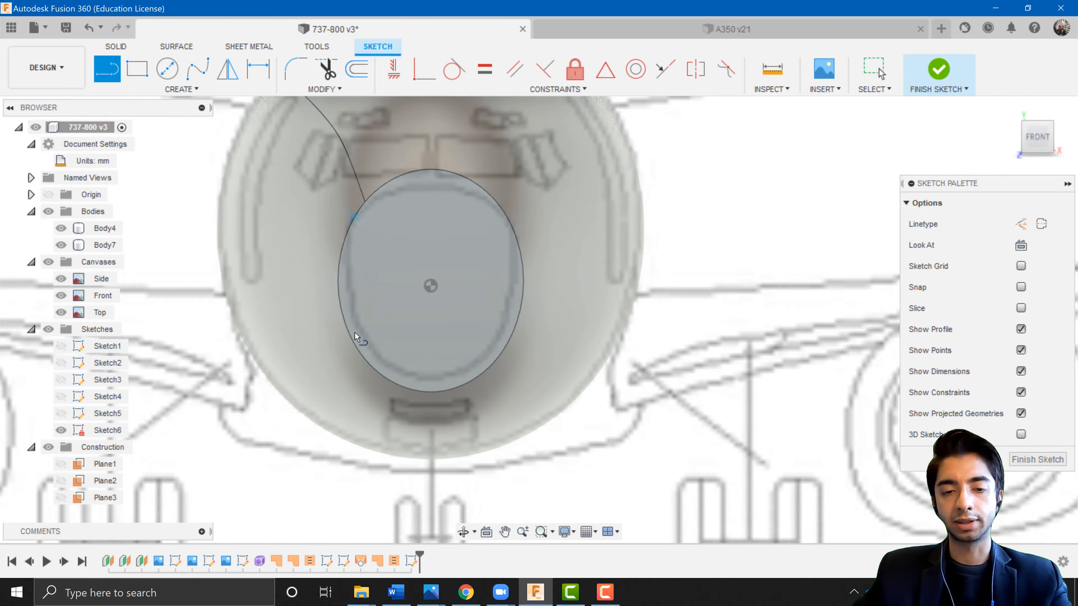
{"action": "left_click", "coordinate": [430, 286]}
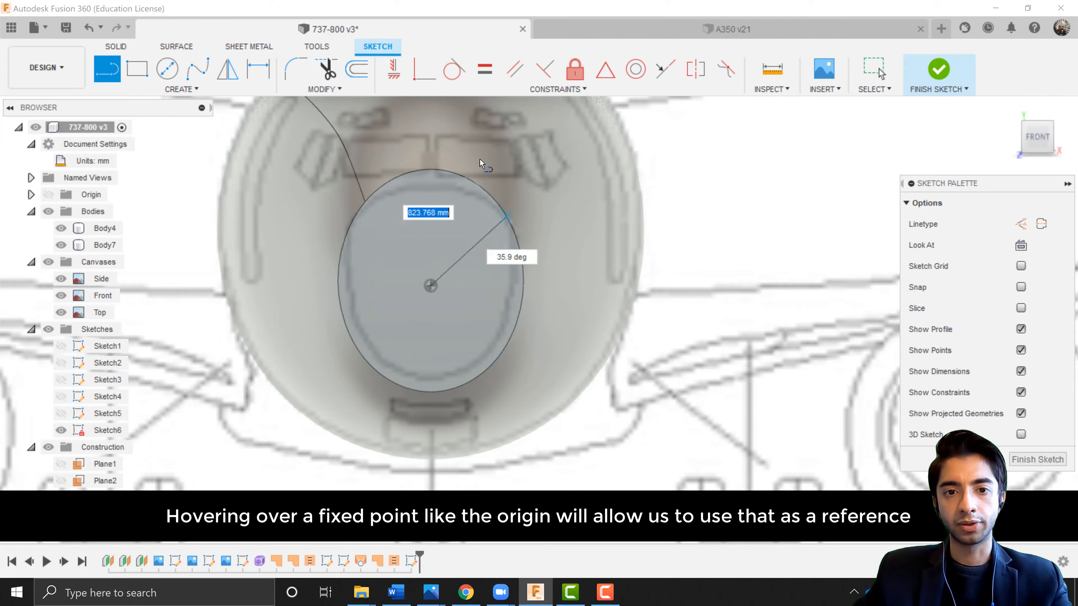
{"action": "left_click", "coordinate": [430, 139]}
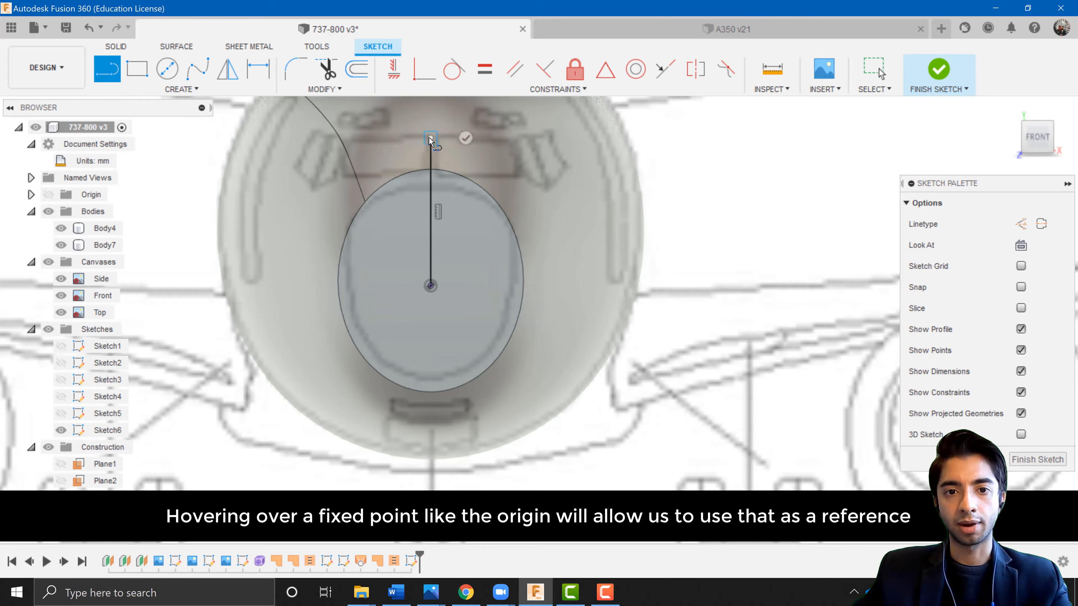
{"action": "left_click", "coordinate": [430, 285]}
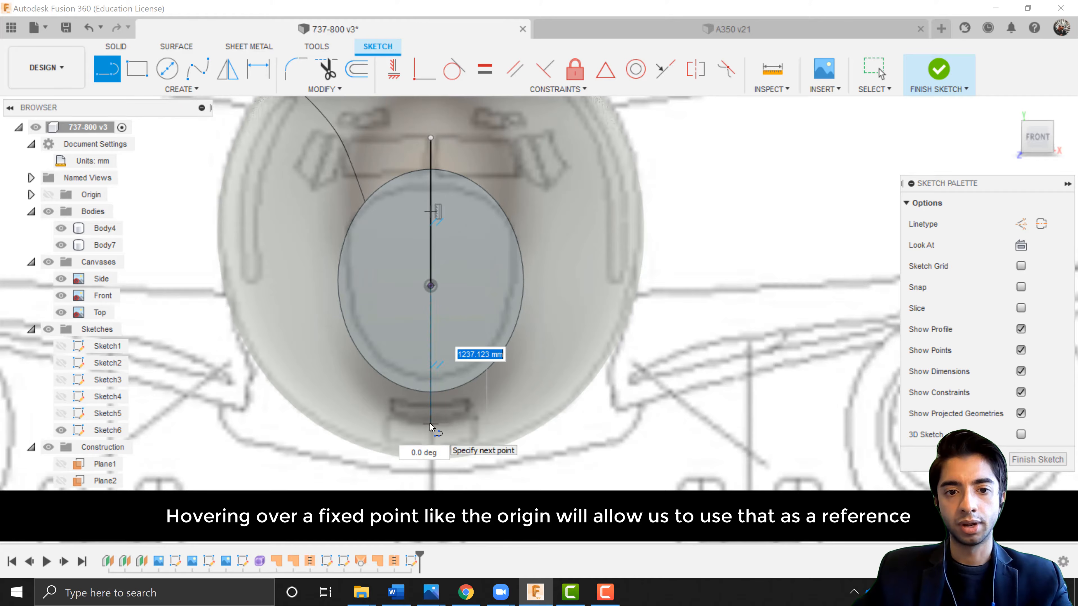
{"action": "left_click", "coordinate": [431, 424]}
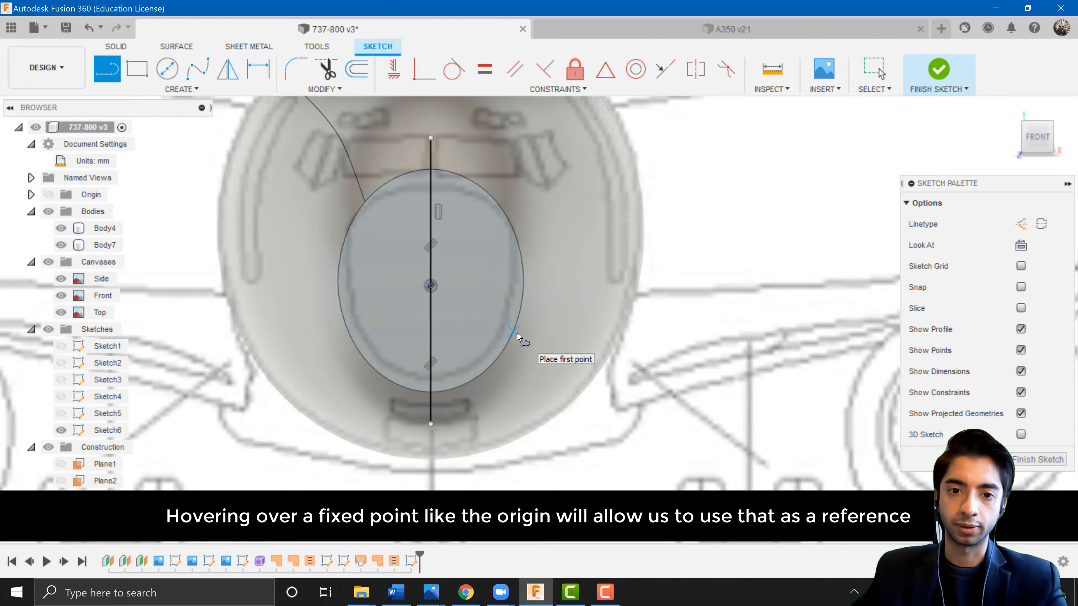
Trim the line's ends that extend beyond the ellipse.
{"action": "key", "text": "t"}
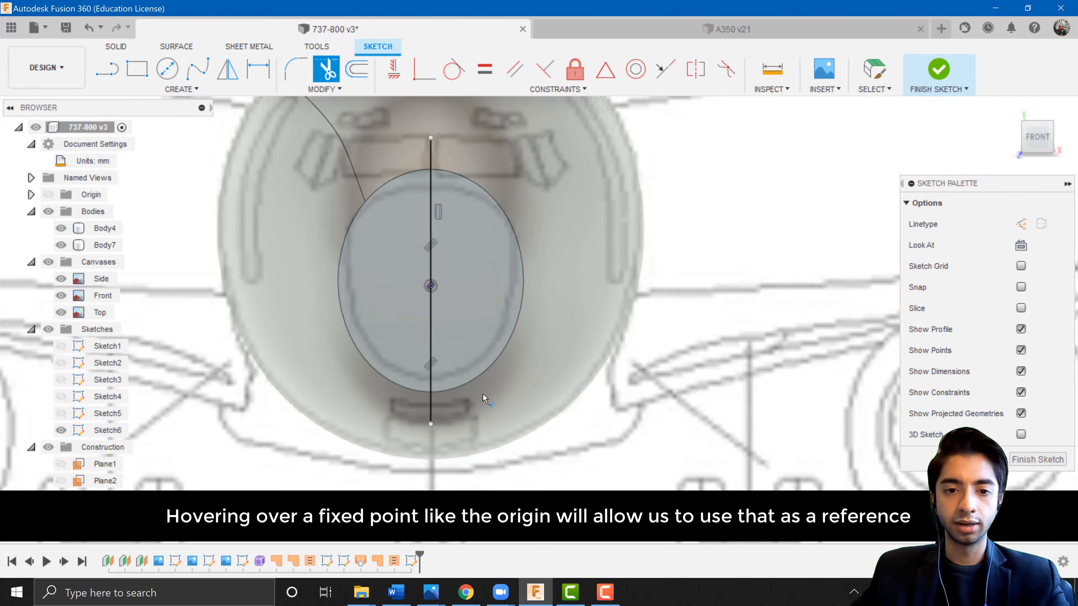
{"action": "key", "text": "Escape"}
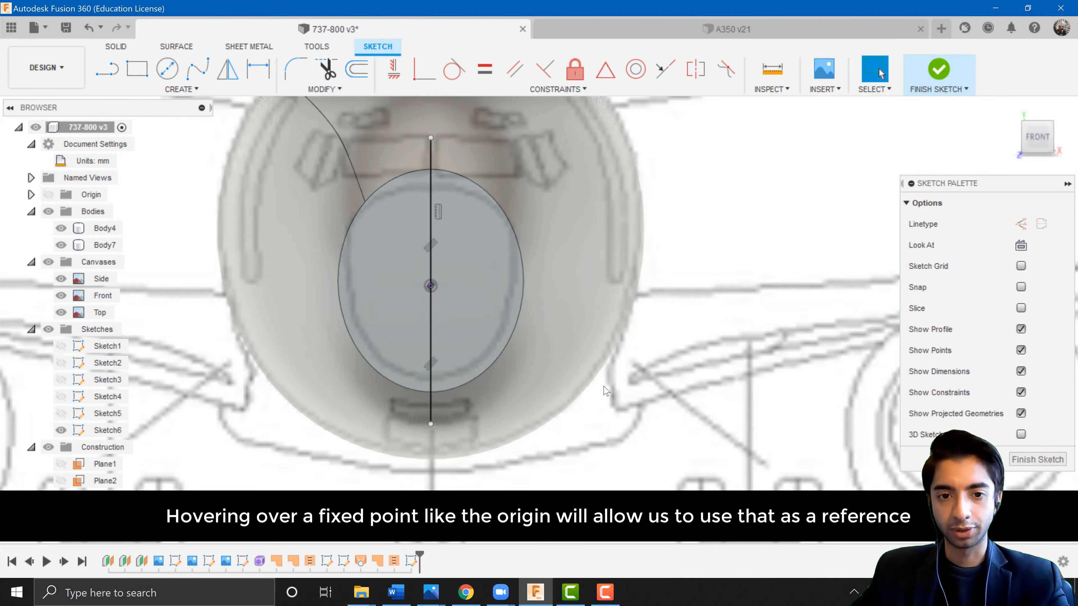
{"action": "left_click", "coordinate": [512, 380]}
{"action": "key", "text": "t"}
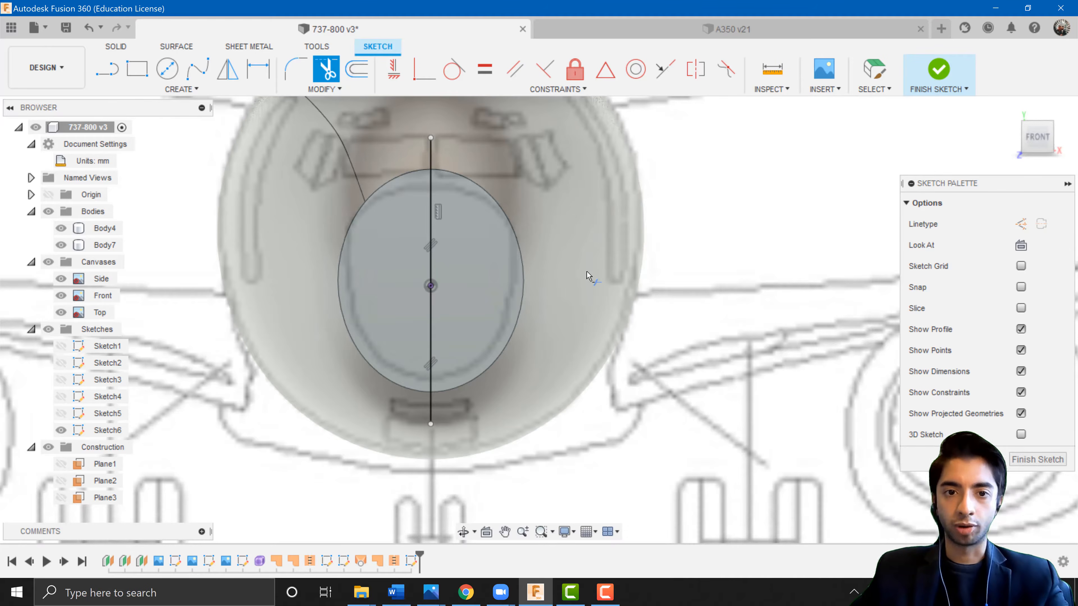
{"action": "left_click", "coordinate": [432, 149]}
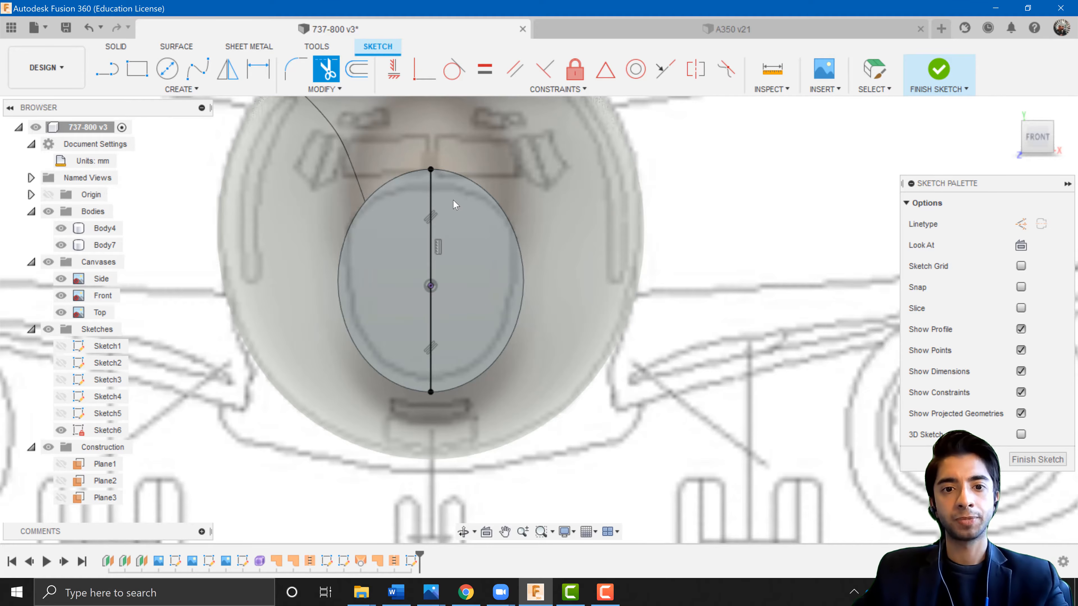
{"action": "key", "text": "Escape"}
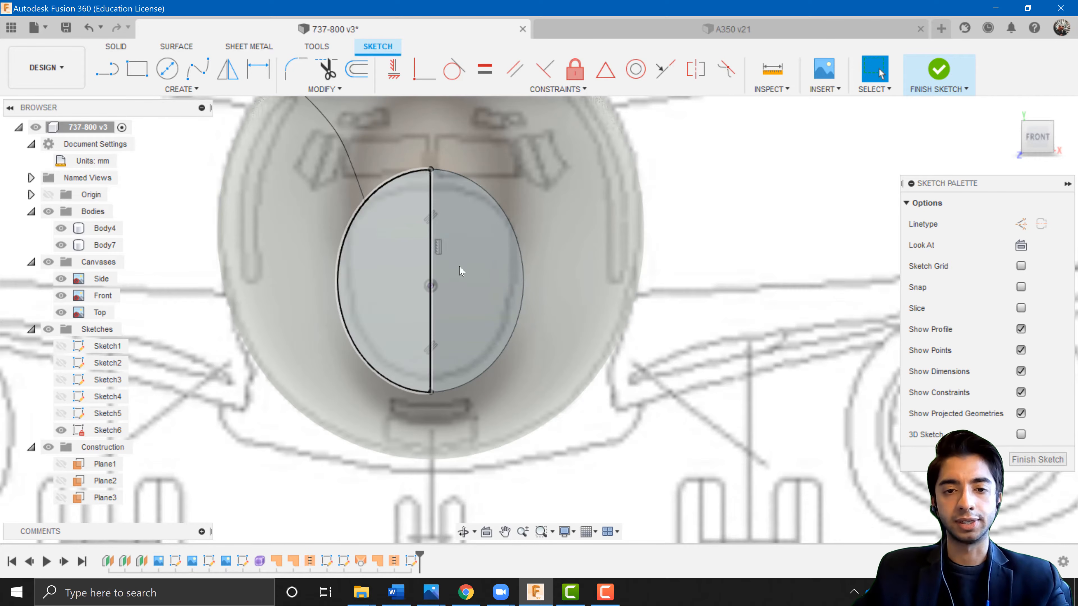
Inspect the two halves of the split nose ellipse and finish the sketch.
{"action": "left_click", "coordinate": [444, 284]}
{"action": "left_click", "coordinate": [378, 283]}
{"action": "left_click", "coordinate": [446, 281]}
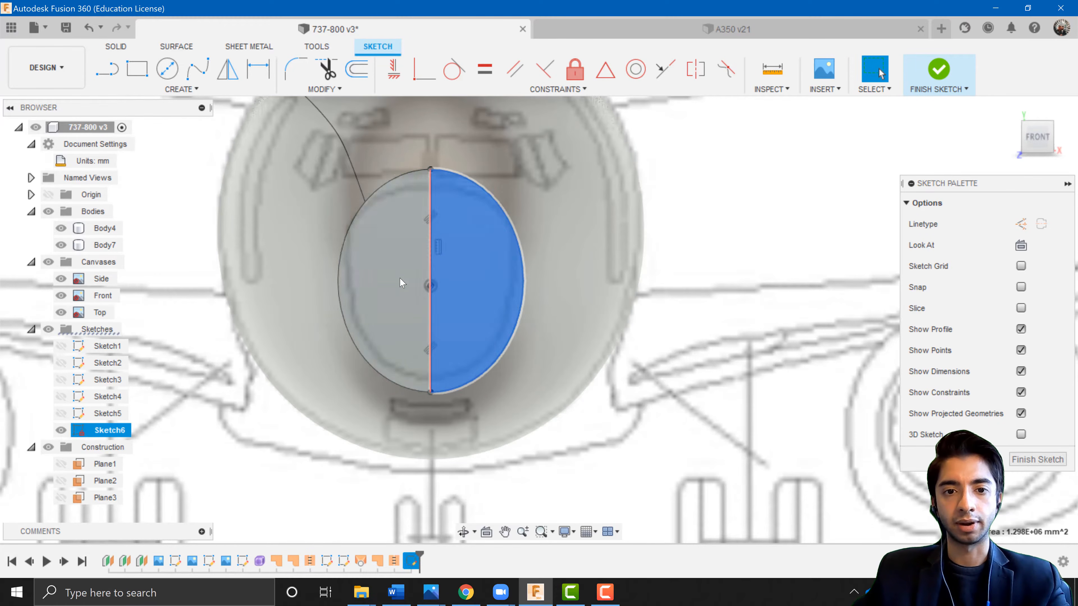
{"action": "left_click", "coordinate": [401, 282]}
{"action": "scroll", "coordinate": [547, 304], "scroll_direction": "down", "scroll_amount": 3}
{"action": "middle_click_drag", "start_coordinate": [546, 308], "coordinate": [425, 321], "text": "shift"}
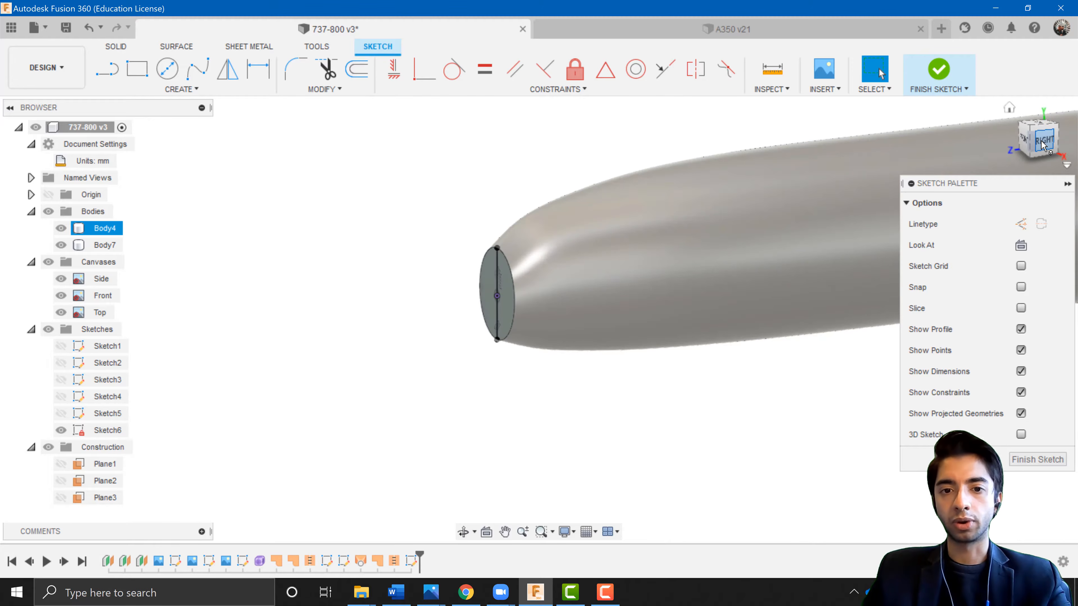
{"action": "left_click", "coordinate": [1041, 144]}
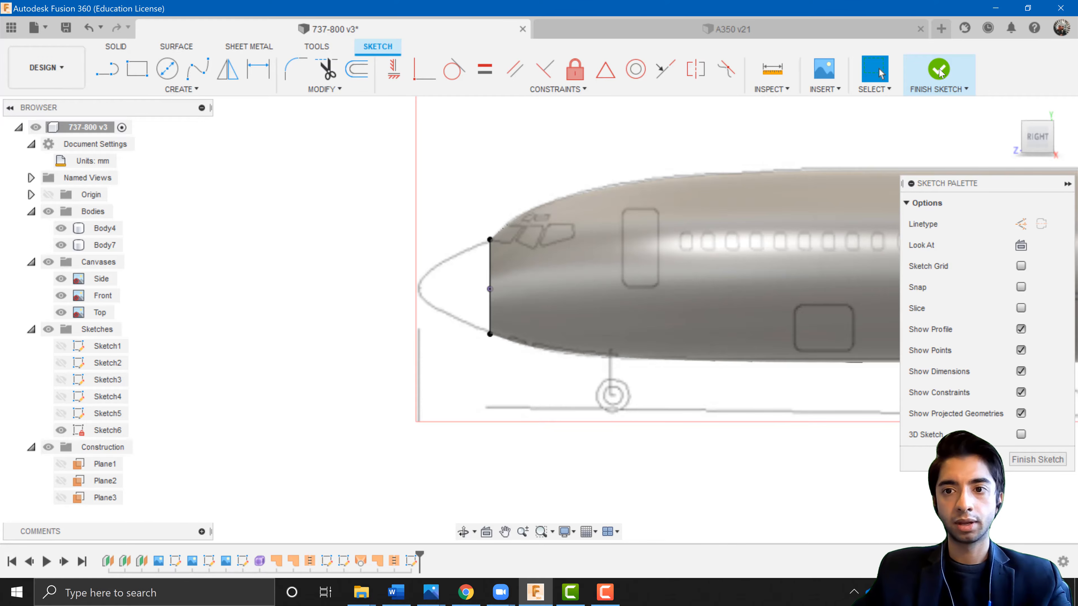
{"action": "left_click", "coordinate": [939, 70]}
Start a new sketch on the side plane and project the top and bottom endpoints of the nose line into it.
{"action": "left_click", "coordinate": [107, 69]}
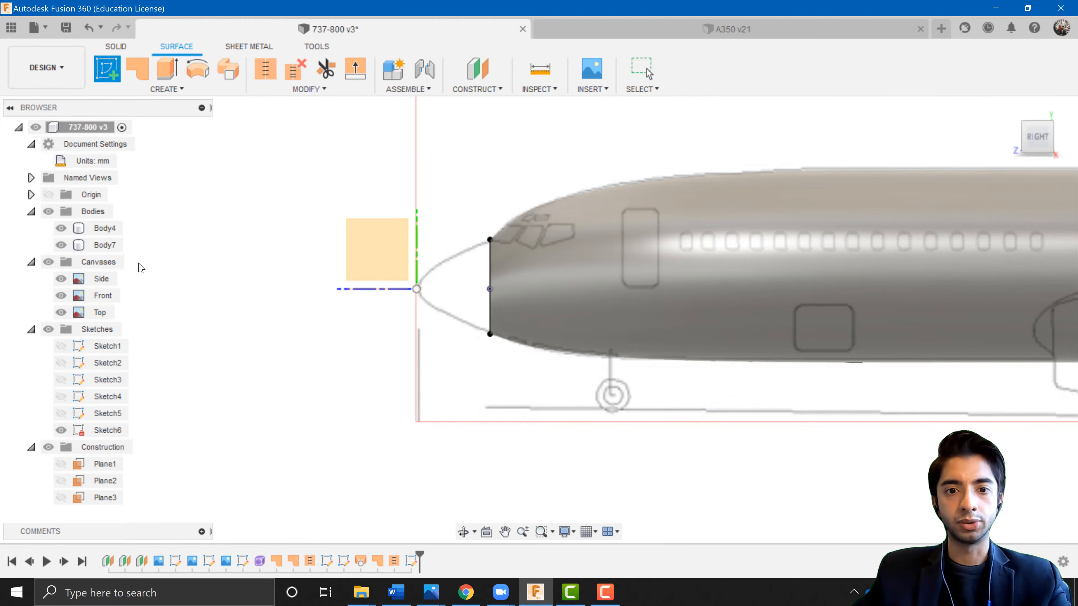
{"action": "left_click", "coordinate": [376, 242]}
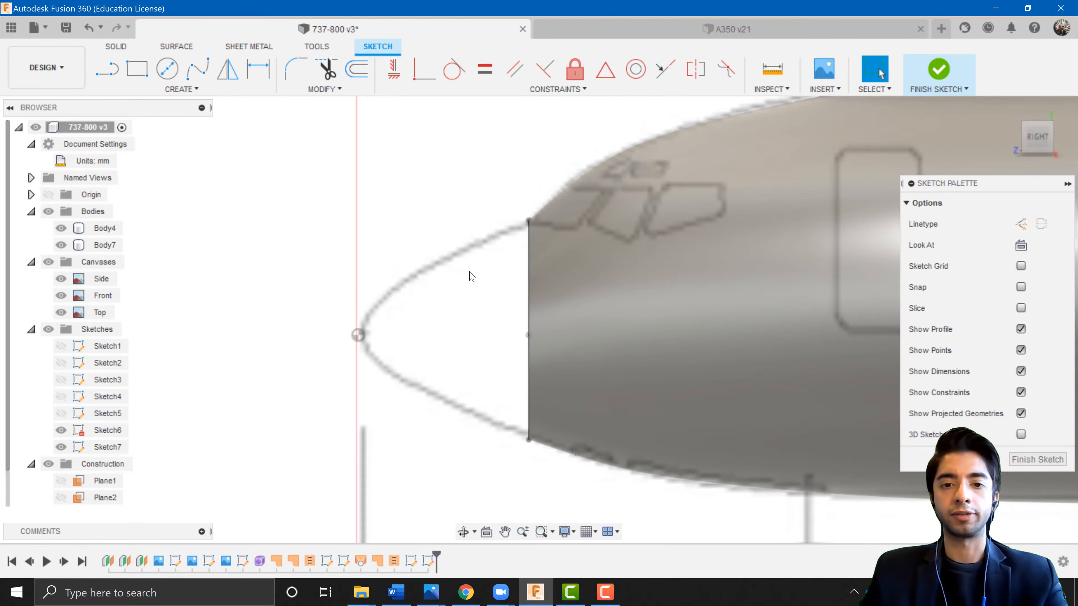
{"action": "key", "text": "p"}
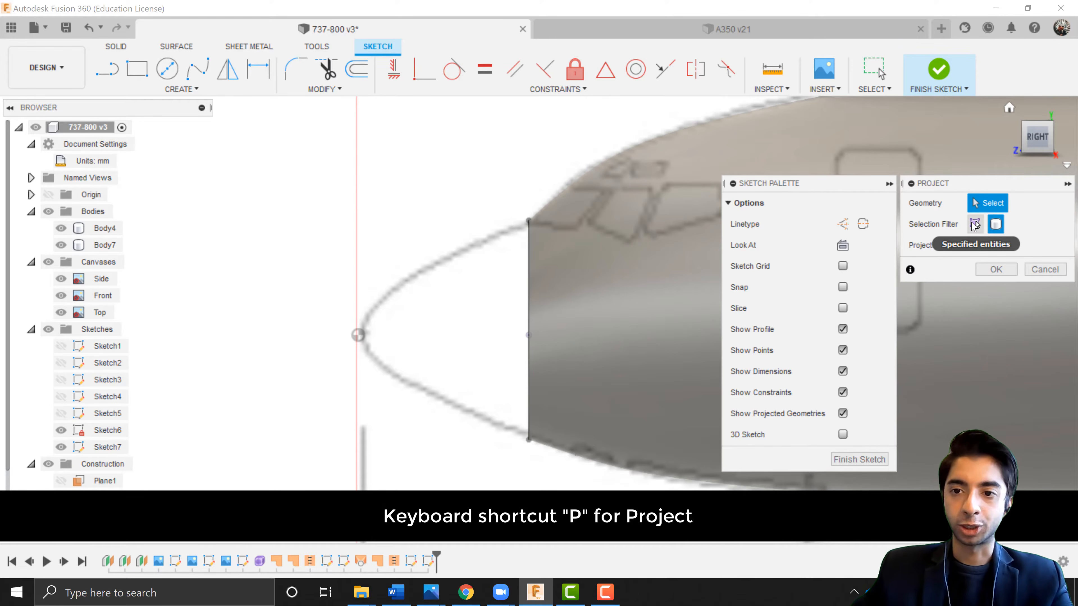
{"action": "left_click", "coordinate": [975, 225]}
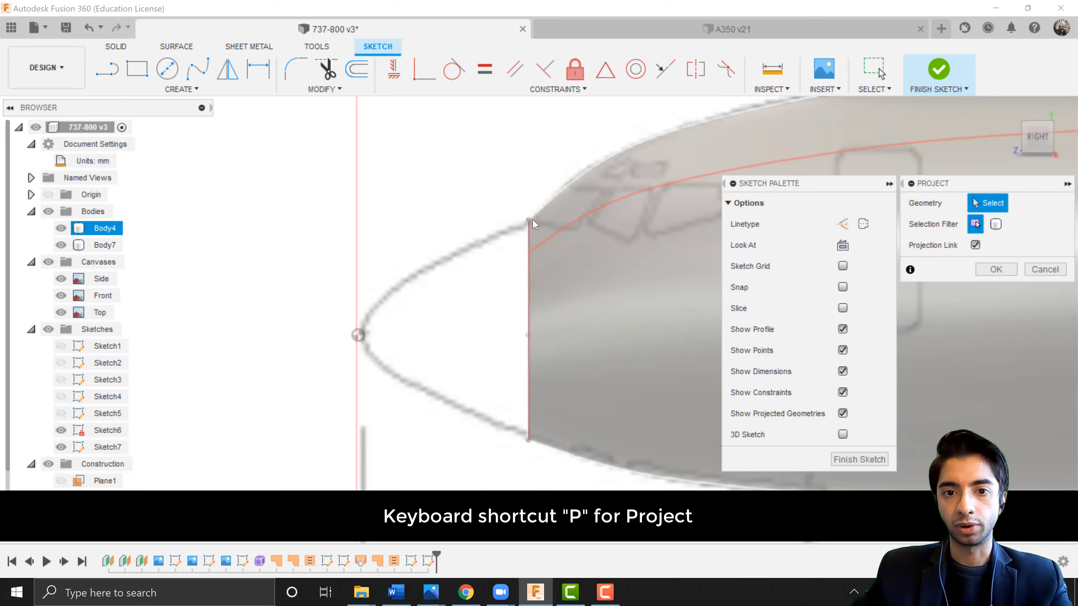
{"action": "left_click", "coordinate": [531, 219]}
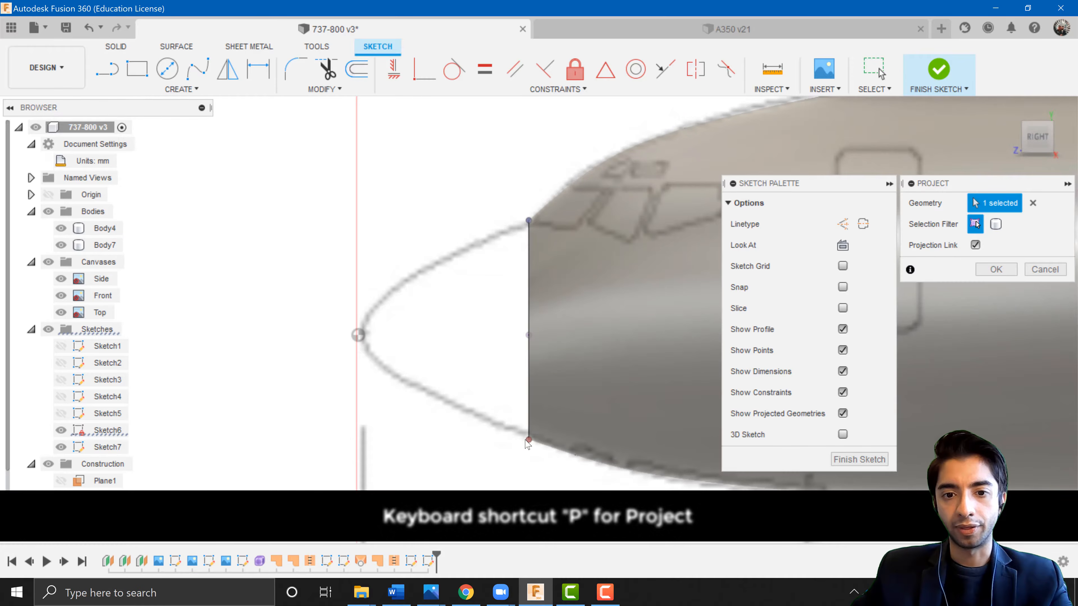
{"action": "left_click", "coordinate": [529, 440]}
{"action": "middle_click_drag", "start_coordinate": [492, 350], "coordinate": [547, 342], "text": "shift"}
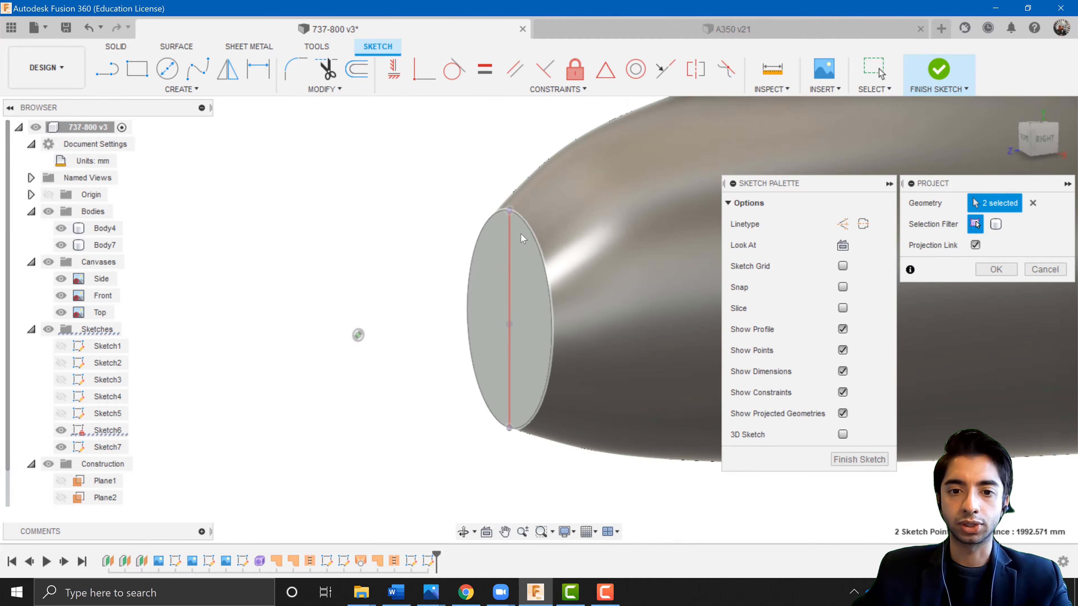
{"action": "left_click", "coordinate": [996, 269]}
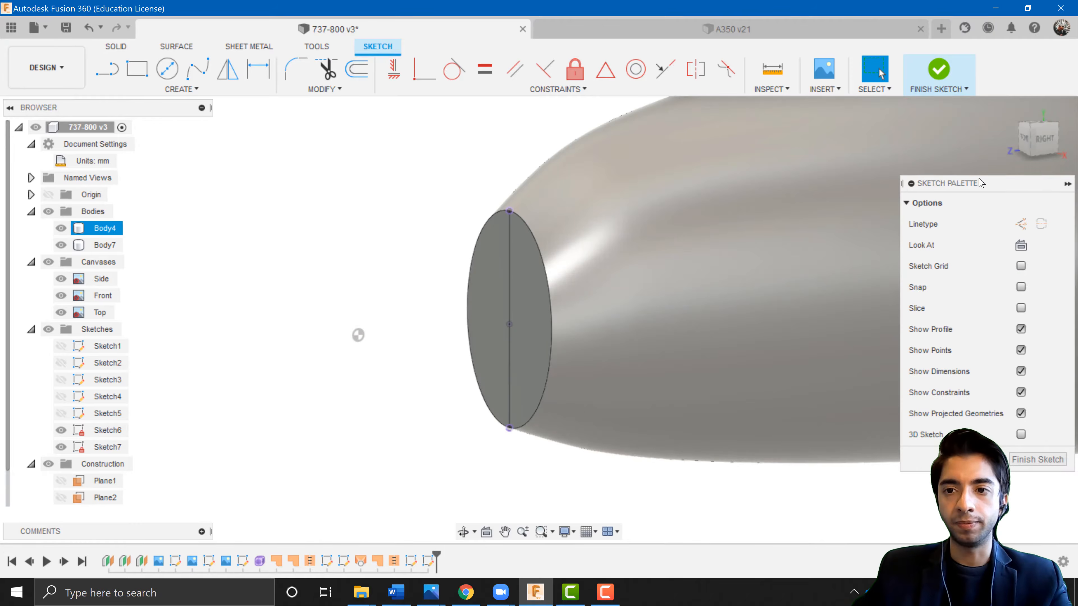
{"action": "left_click", "coordinate": [1038, 138]}
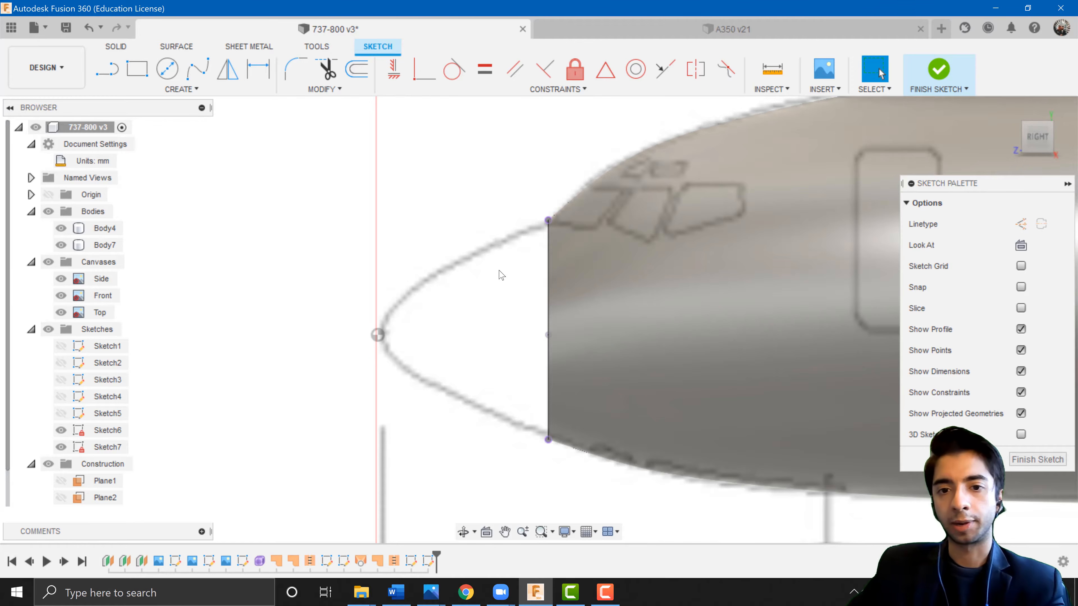
Project the fuselage body's outline into the sketch.
{"action": "key", "text": "p"}
{"action": "left_click", "coordinate": [996, 224]}
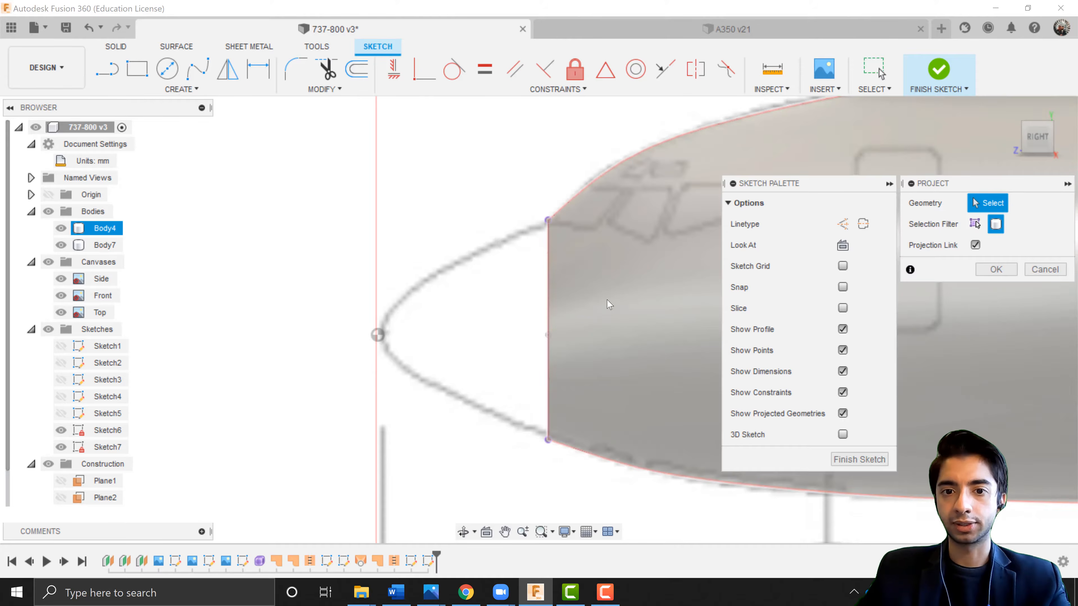
{"action": "left_click", "coordinate": [610, 306]}
{"action": "left_click", "coordinate": [995, 269]}
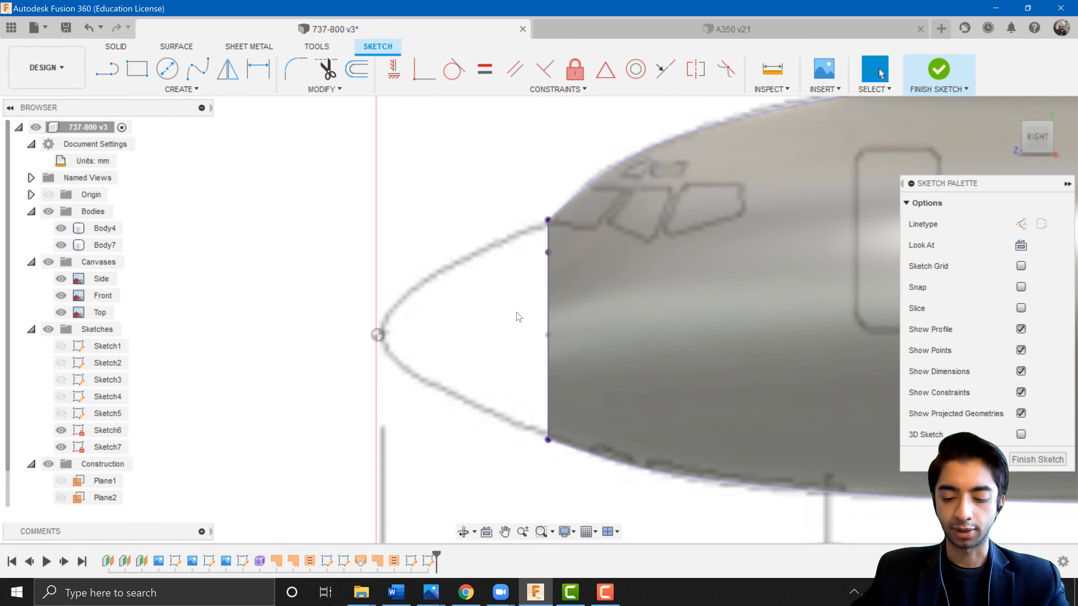
Draw a control point spline from the top projected point around the blueprint's nose outline to the bottom point.
{"action": "scroll", "coordinate": [480, 294], "scroll_direction": "down", "scroll_amount": 1}
{"action": "scroll", "coordinate": [479, 294], "scroll_direction": "up", "scroll_amount": 1}
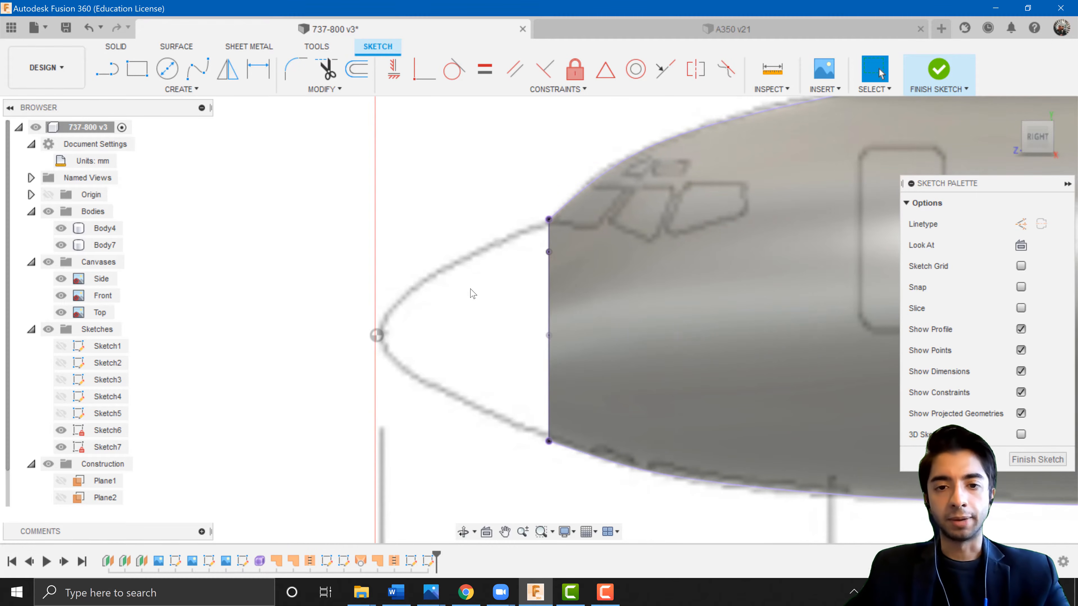
{"action": "middle_click_drag", "start_coordinate": [471, 289], "coordinate": [464, 289]}
{"action": "left_click", "coordinate": [181, 89]}
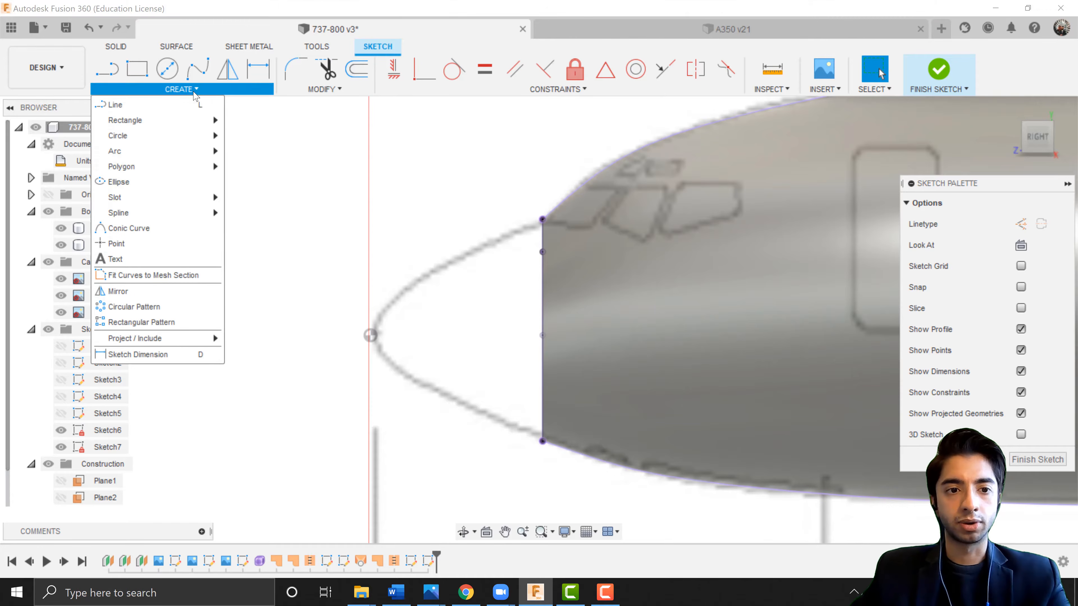
{"action": "mouse_move", "coordinate": [144, 213]}
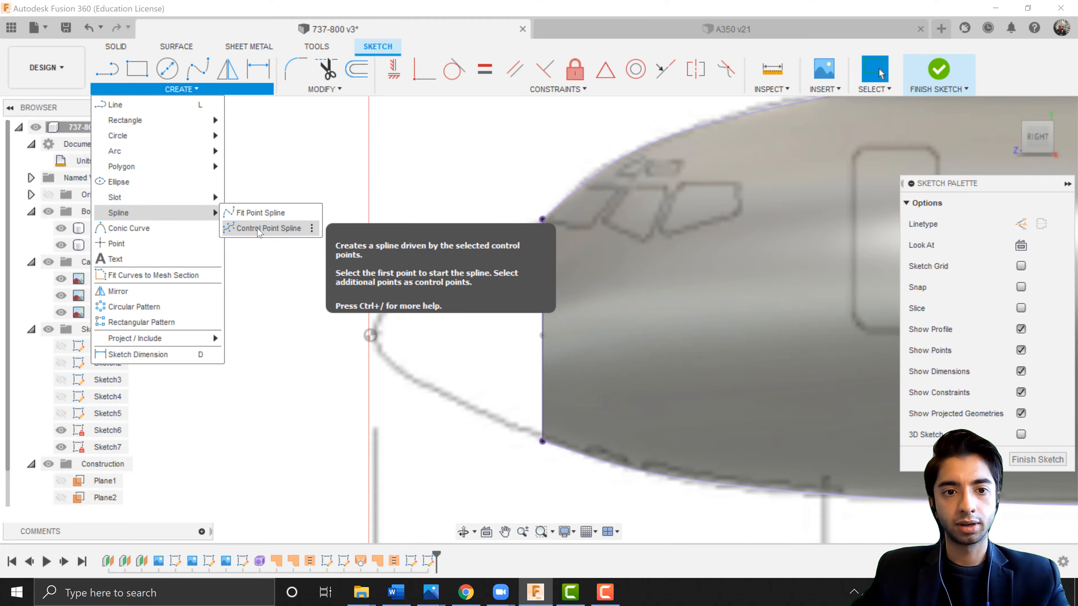
{"action": "left_click", "coordinate": [265, 228]}
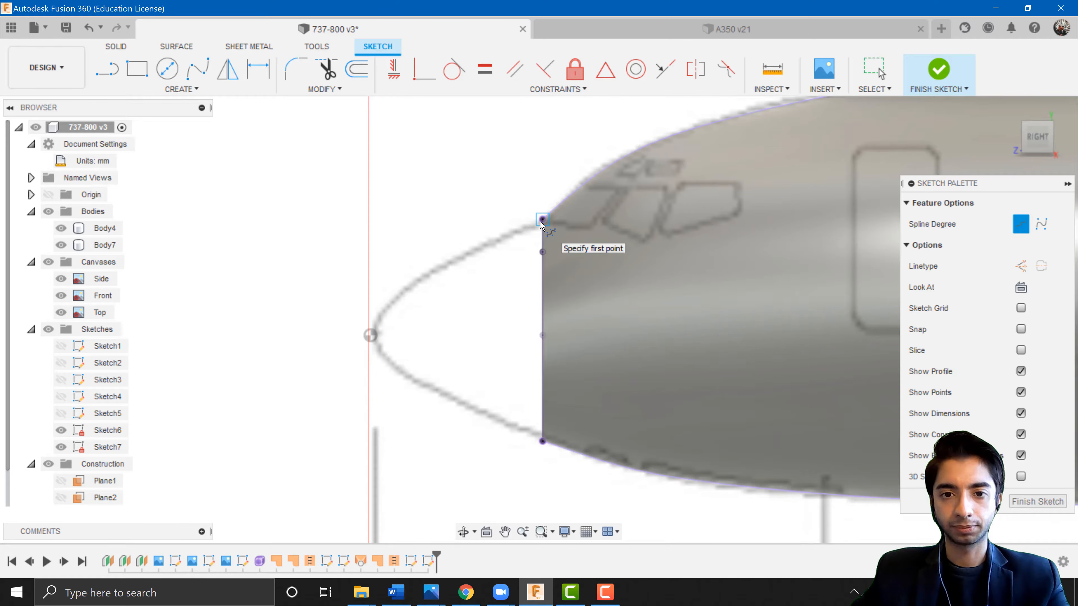
{"action": "scroll", "coordinate": [483, 241], "scroll_direction": "up", "scroll_amount": 4}
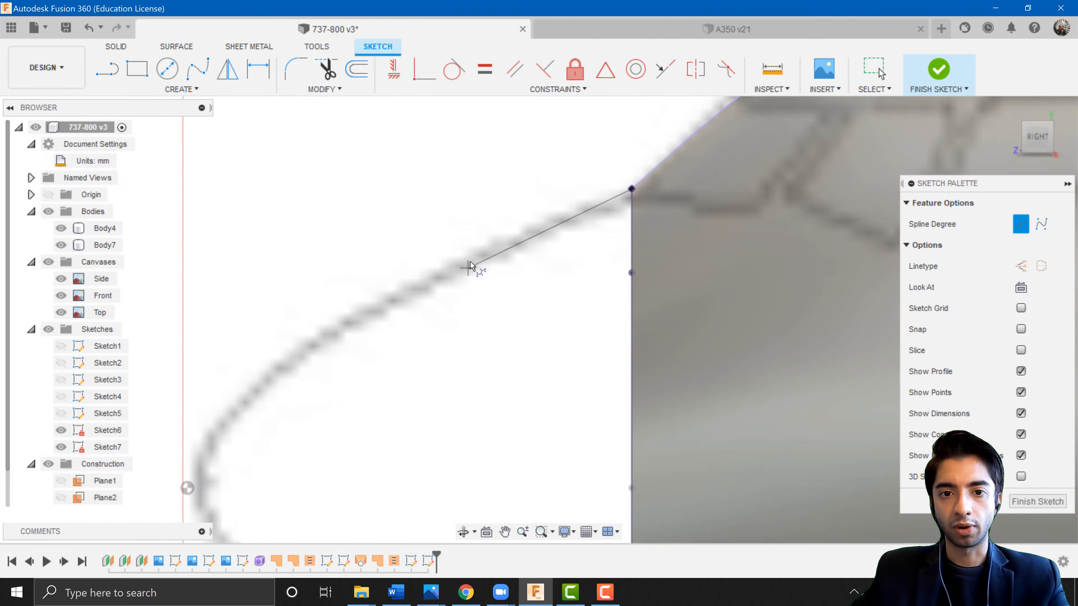
{"action": "left_click", "coordinate": [471, 257]}
{"action": "left_click", "coordinate": [316, 337]}
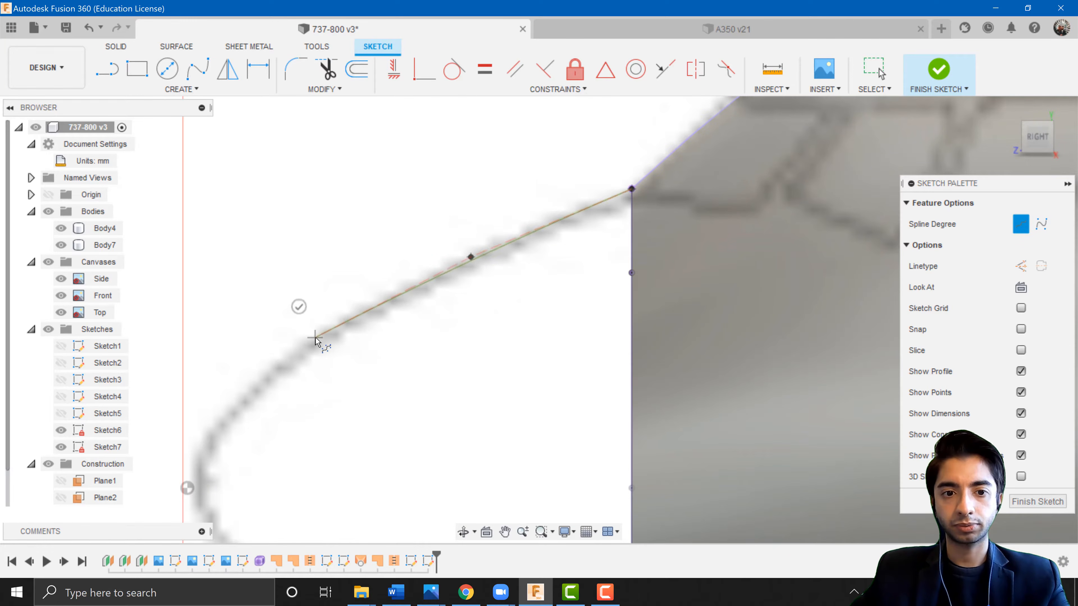
{"action": "middle_click_drag", "start_coordinate": [315, 338], "coordinate": [405, 237]}
{"action": "left_click", "coordinate": [318, 309]}
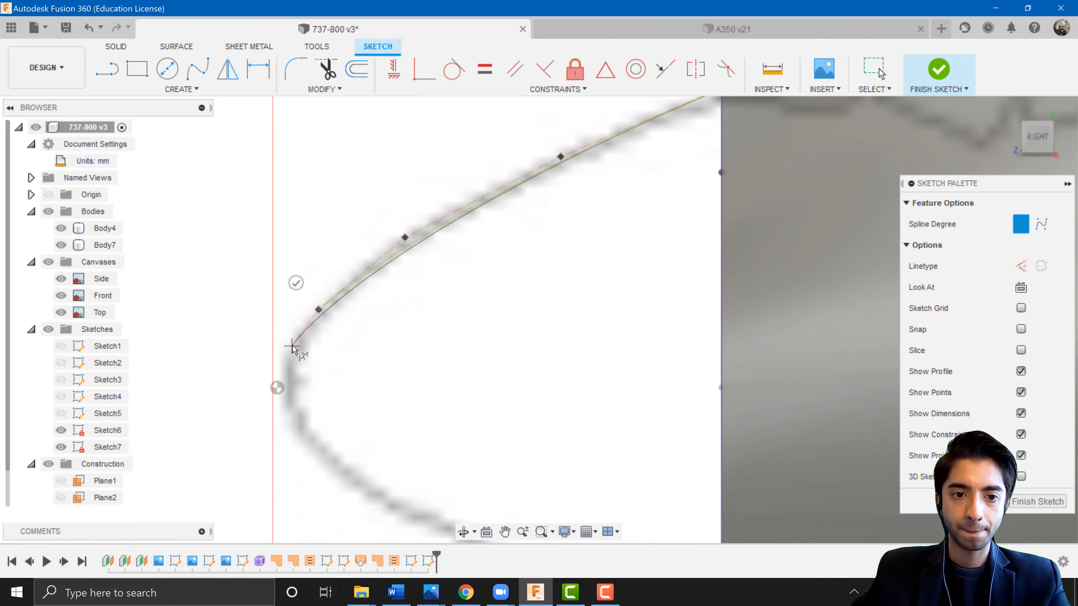
{"action": "left_click", "coordinate": [293, 340]}
{"action": "left_click", "coordinate": [285, 359]}
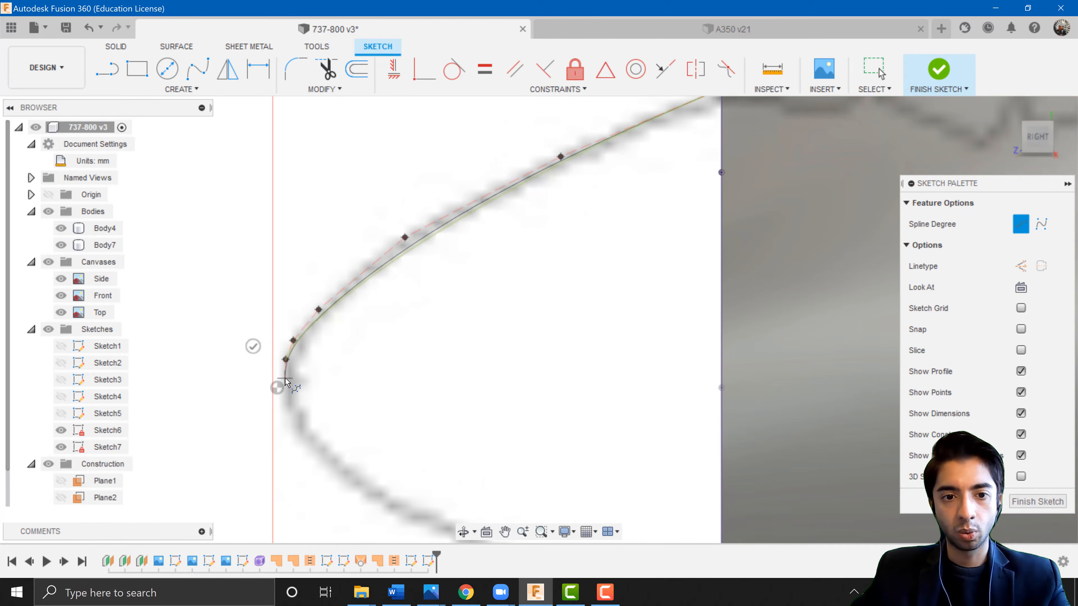
{"action": "left_click", "coordinate": [284, 378]}
{"action": "left_click", "coordinate": [285, 400]}
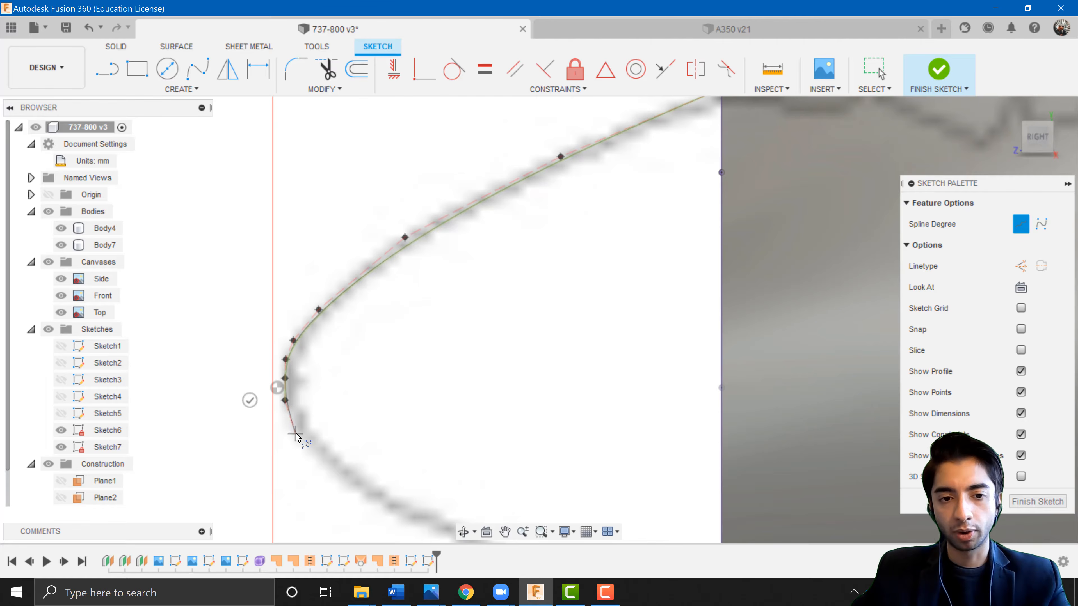
{"action": "middle_click_drag", "start_coordinate": [302, 404], "coordinate": [246, 309]}
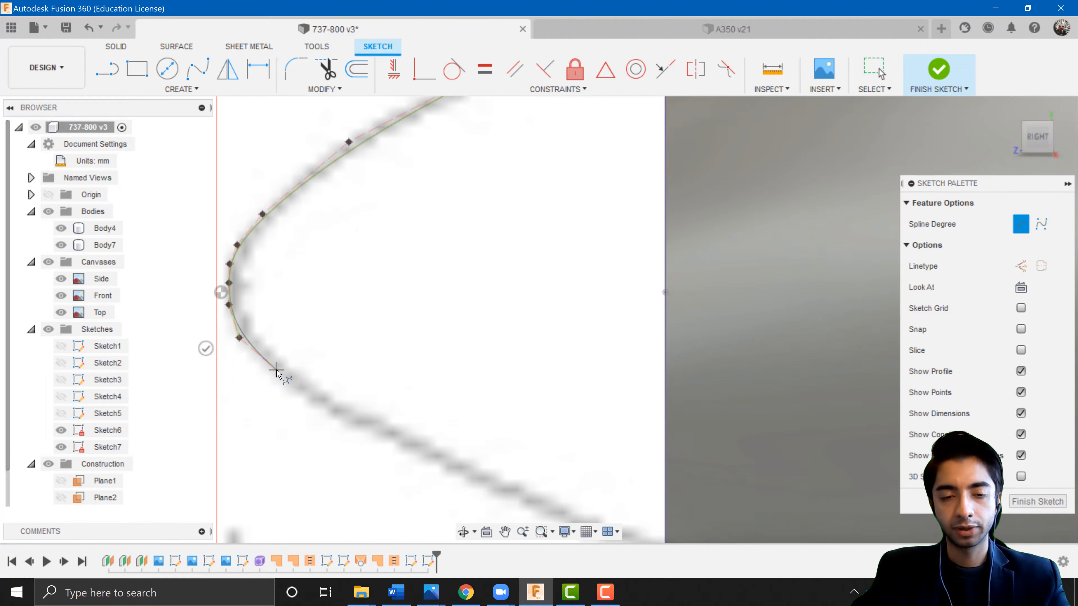
{"action": "middle_click_drag", "start_coordinate": [395, 401], "coordinate": [225, 268]}
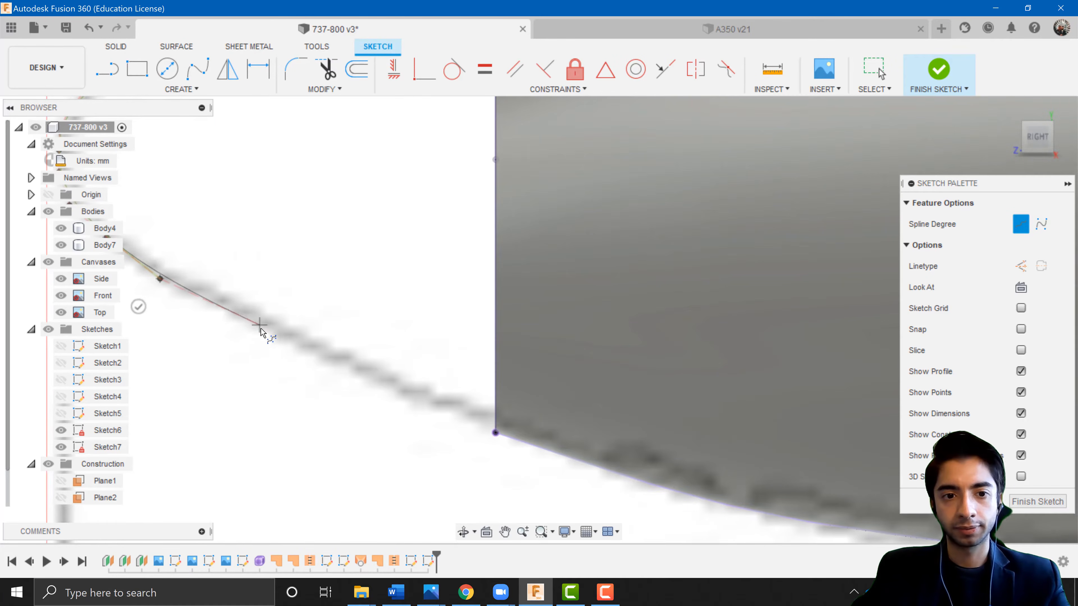
{"action": "left_click", "coordinate": [495, 433]}
{"action": "key", "text": "Return"}
Adjust the spline's control points to follow the nose outline on the blueprint and save the design.
{"action": "scroll", "coordinate": [401, 412], "scroll_direction": "down", "scroll_amount": 3}
{"action": "middle_click_drag", "start_coordinate": [302, 371], "coordinate": [416, 403]}
{"action": "key", "text": "Escape"}
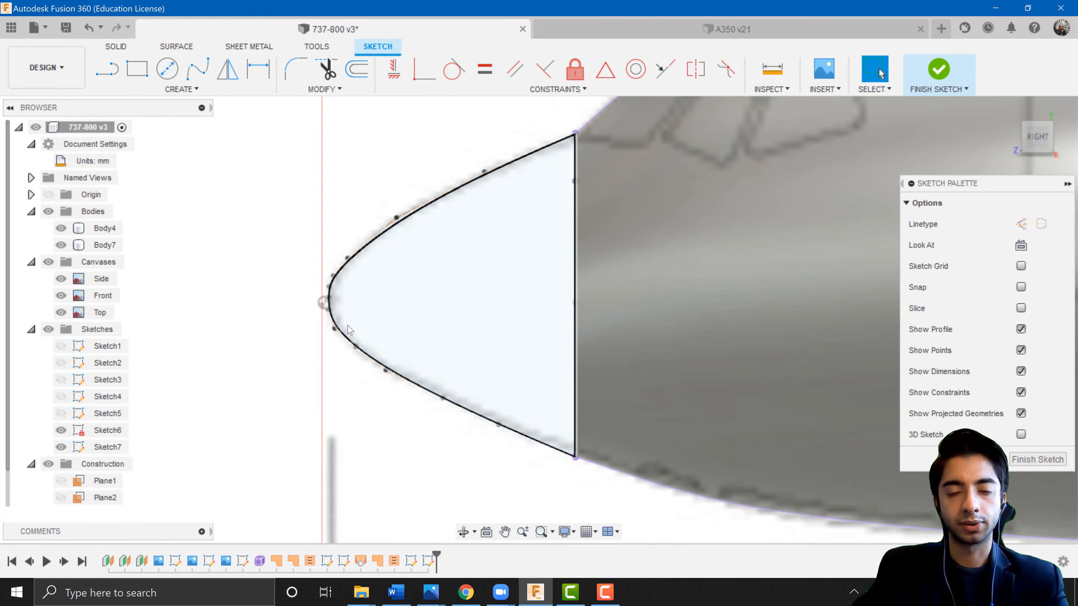
{"action": "scroll", "coordinate": [299, 345], "scroll_direction": "up", "scroll_amount": 5}
{"action": "left_click", "coordinate": [312, 341]}
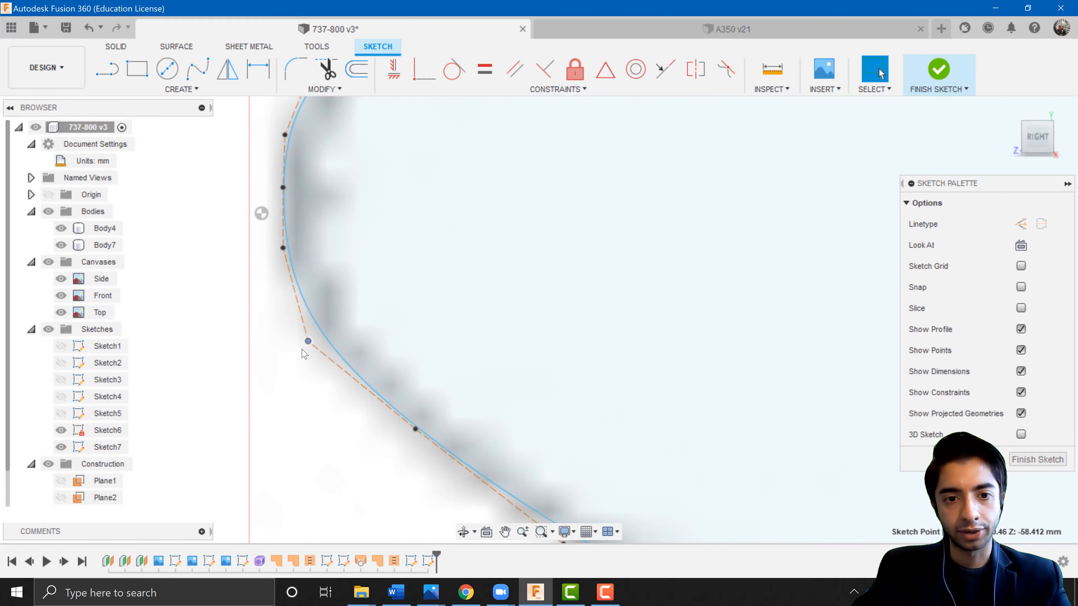
{"action": "scroll", "coordinate": [313, 343], "scroll_direction": "down", "scroll_amount": 3}
{"action": "mouse_move", "coordinate": [408, 285]}
{"action": "middle_mouse_down"}
{"action": "mouse_move", "coordinate": [418, 295]}
{"action": "mouse_move", "coordinate": [398, 217]}
{"action": "middle_mouse_up"}
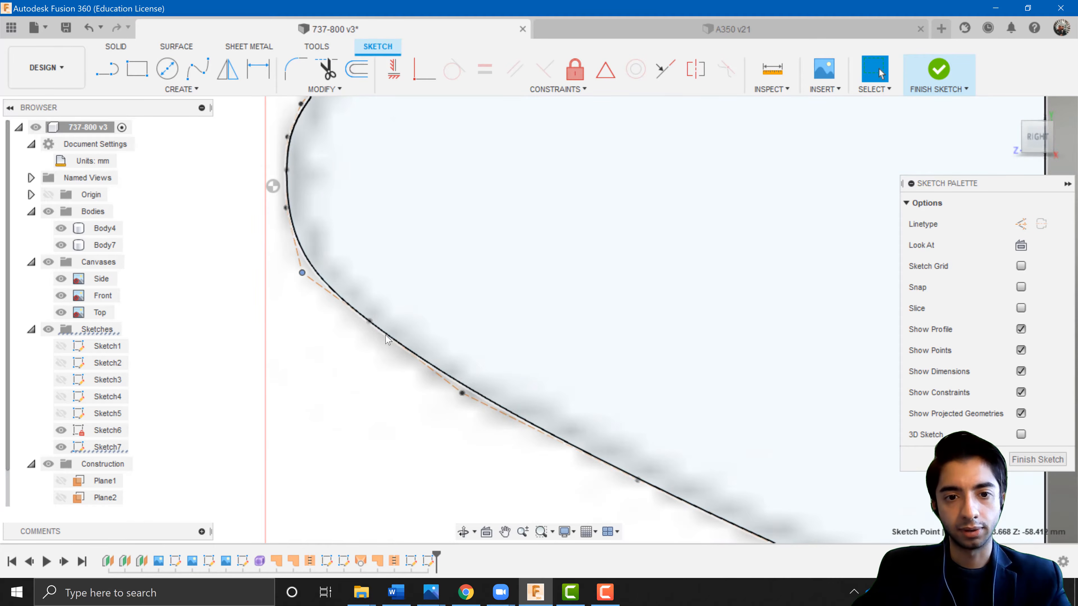
{"action": "left_click_drag", "start_coordinate": [370, 322], "coordinate": [375, 336]}
{"action": "left_click_drag", "start_coordinate": [462, 397], "coordinate": [464, 407]}
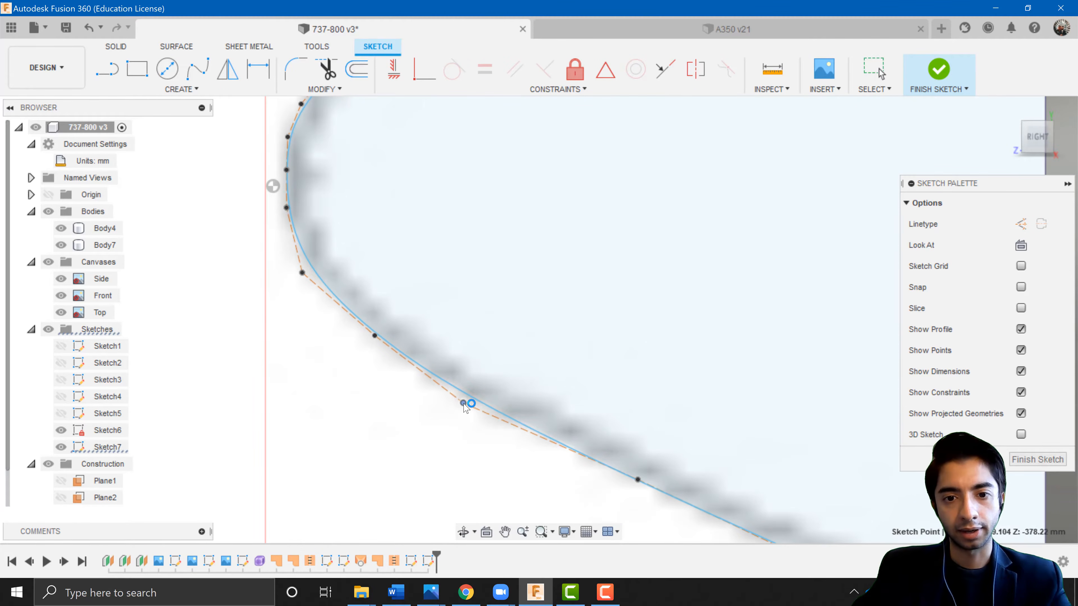
{"action": "scroll", "coordinate": [465, 405], "scroll_direction": "down", "scroll_amount": 10}
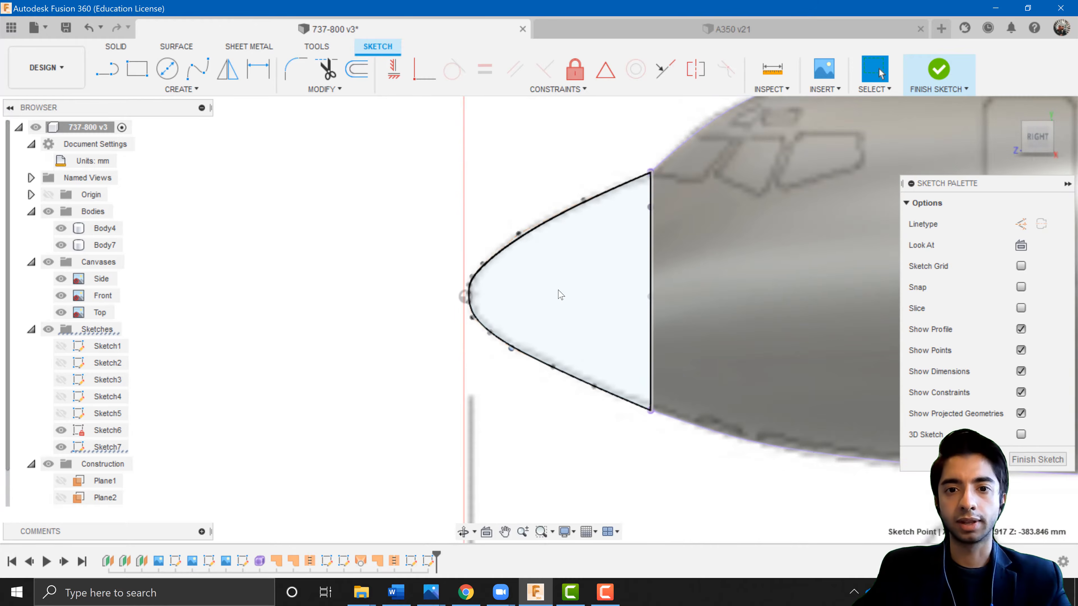
{"action": "scroll", "coordinate": [450, 158], "scroll_direction": "up", "scroll_amount": 3}
{"action": "middle_click_drag", "start_coordinate": [442, 280], "coordinate": [426, 205]}
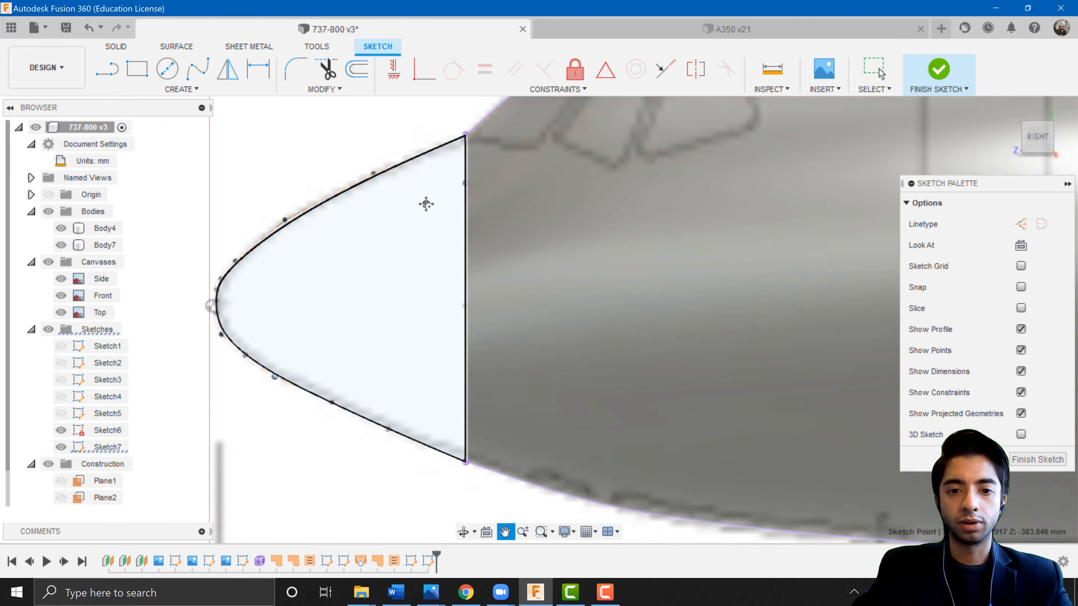
{"action": "key", "text": "ctrl+s"}
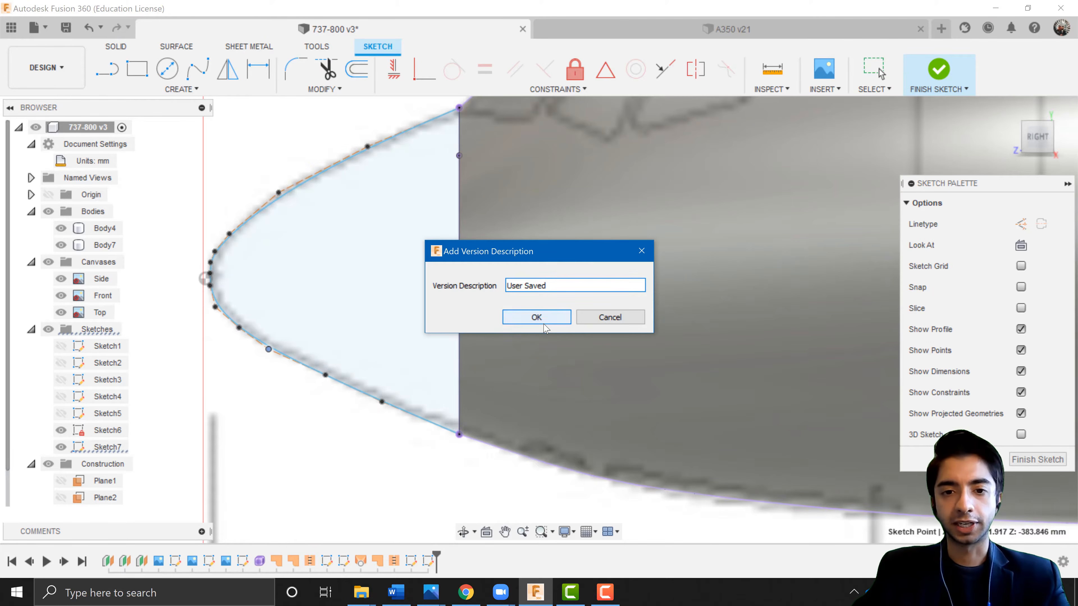
{"action": "left_click", "coordinate": [535, 316]}
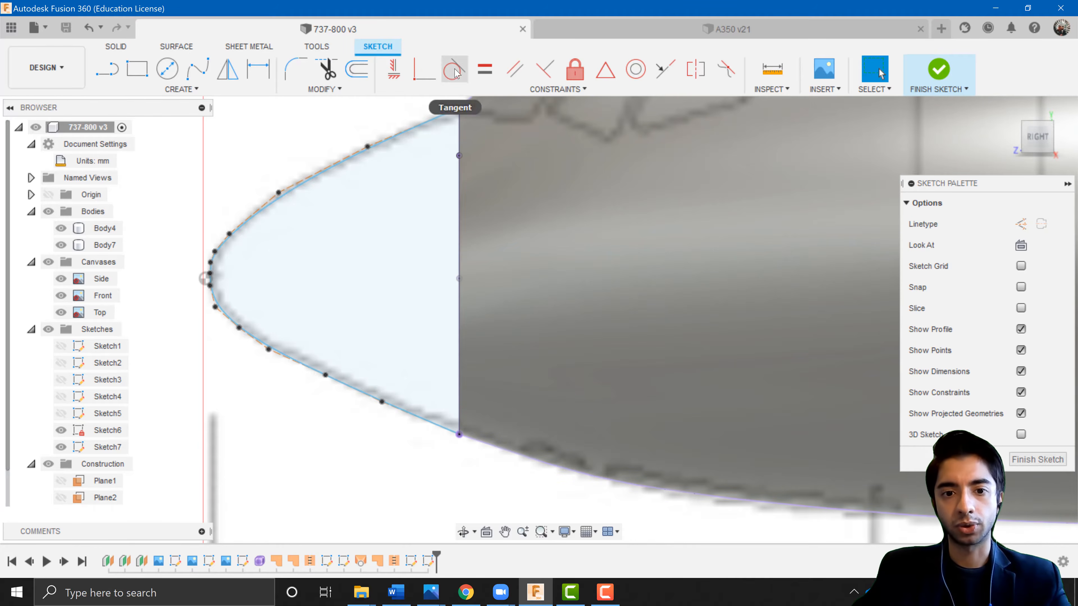
Make the spline's lower end tangent to the projected fuselage edge.
{"action": "left_click", "coordinate": [453, 71]}
{"action": "scroll", "coordinate": [440, 427], "scroll_direction": "up", "scroll_amount": 5}
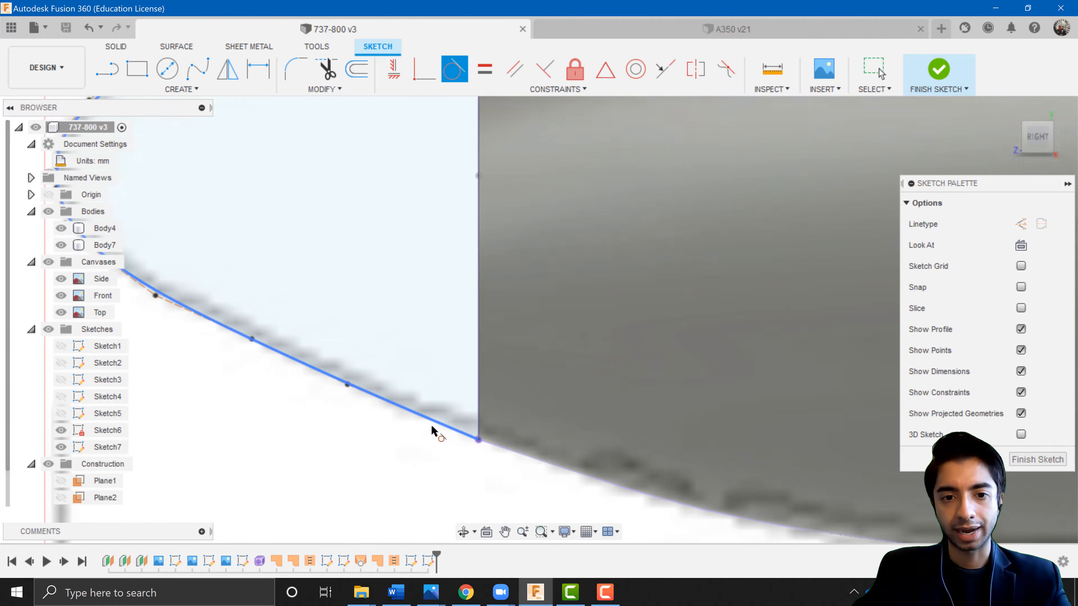
{"action": "left_click", "coordinate": [442, 423]}
{"action": "left_click", "coordinate": [537, 457]}
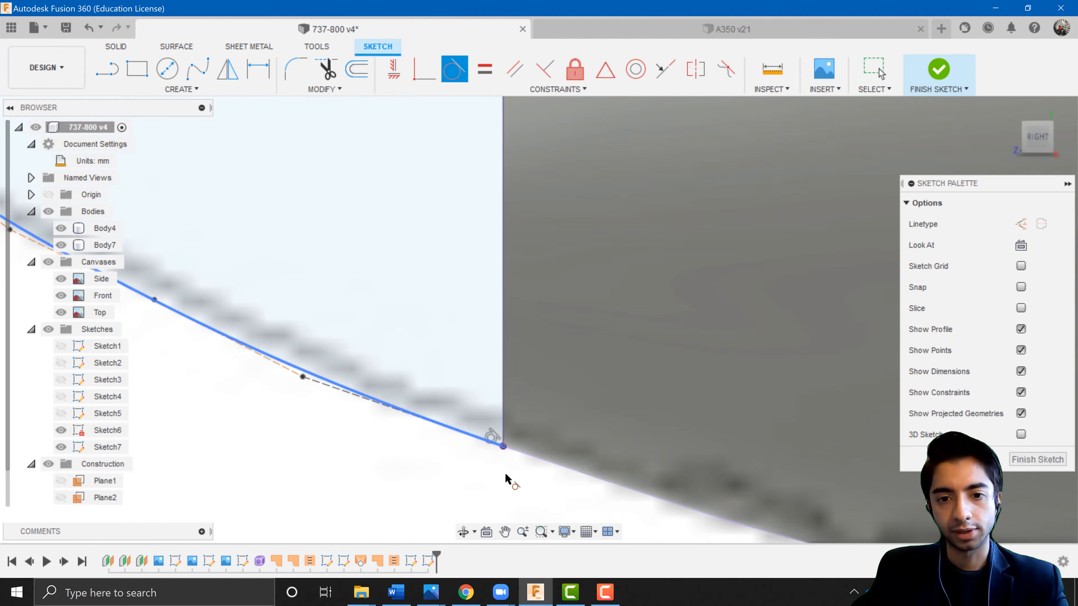
{"action": "key", "text": "Escape"}
{"action": "scroll", "coordinate": [497, 444], "scroll_direction": "up", "scroll_amount": 2}
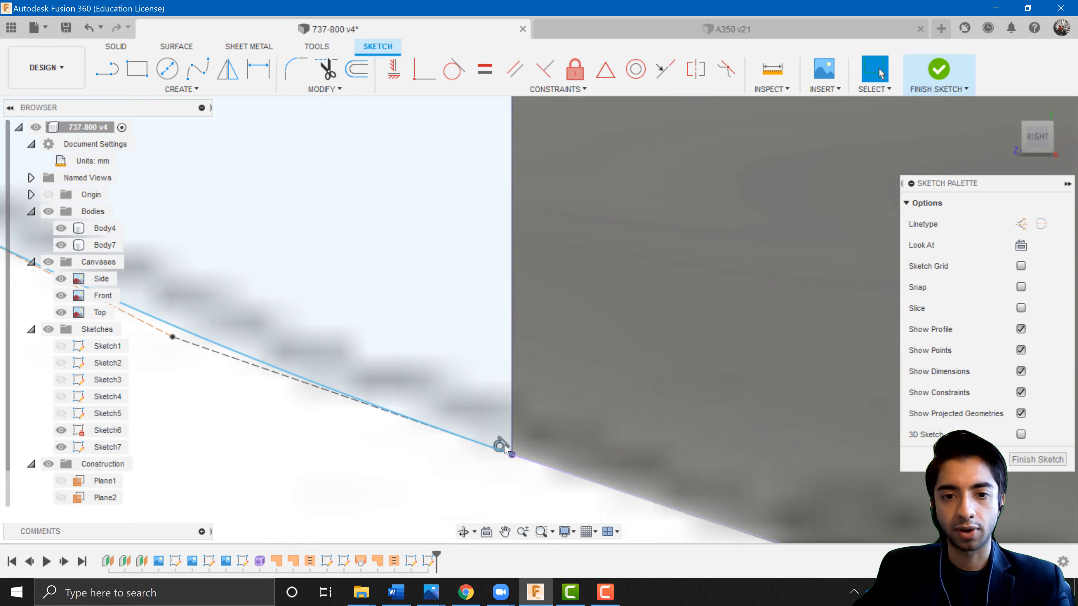
Finish the nose outline sketch after checking the spline's ends against the fuselage edge.
{"action": "scroll", "coordinate": [483, 478], "scroll_direction": "down", "scroll_amount": 5}
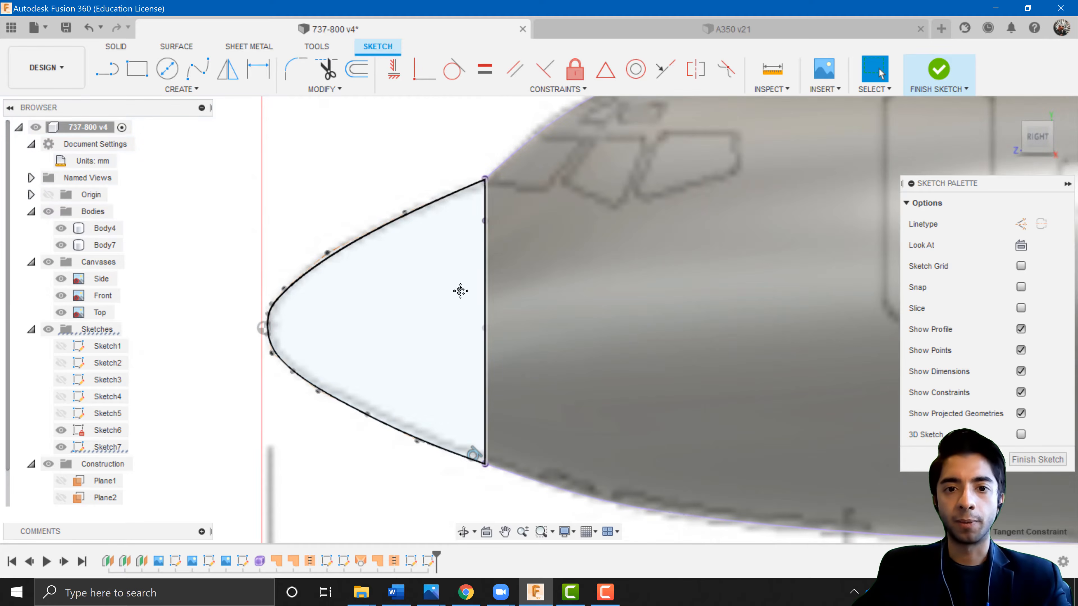
{"action": "scroll", "coordinate": [459, 339], "scroll_direction": "up", "scroll_amount": 4}
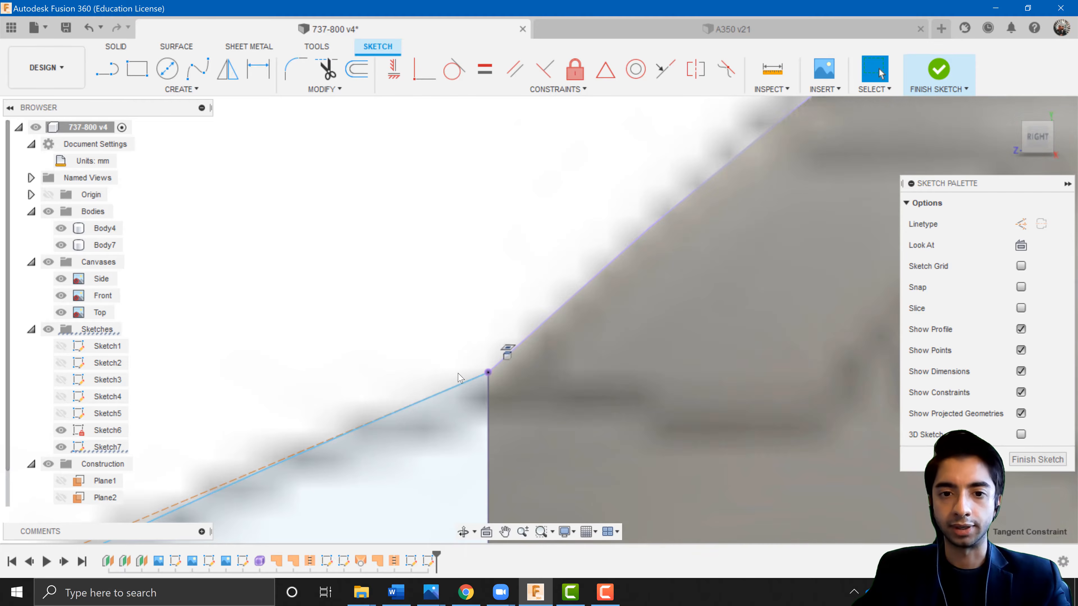
{"action": "scroll", "coordinate": [458, 373], "scroll_direction": "down", "scroll_amount": 1}
{"action": "scroll", "coordinate": [459, 378], "scroll_direction": "down", "scroll_amount": 6}
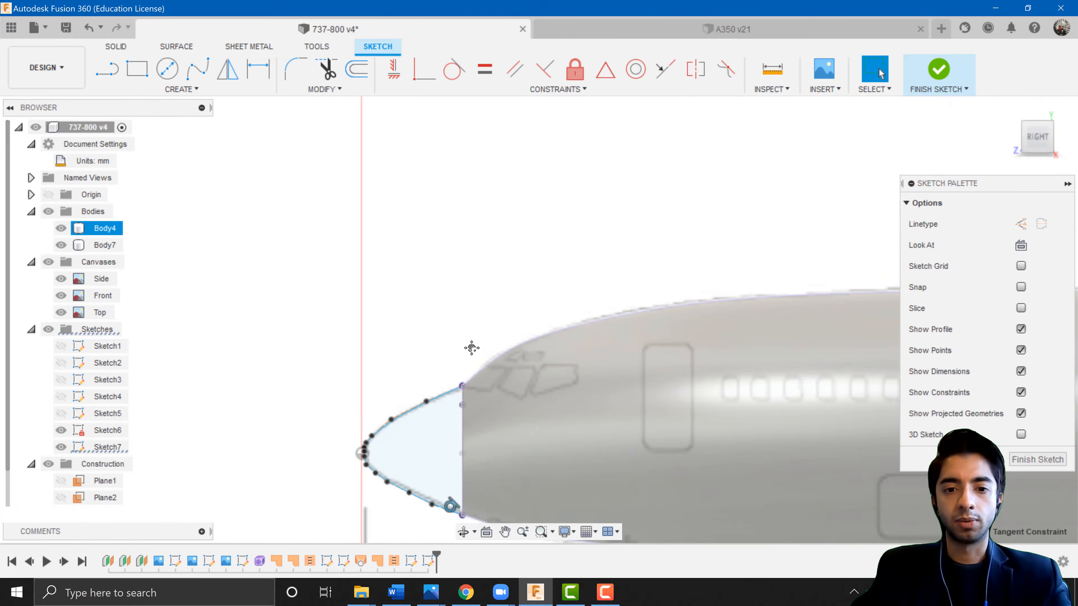
{"action": "left_click", "coordinate": [939, 69]}
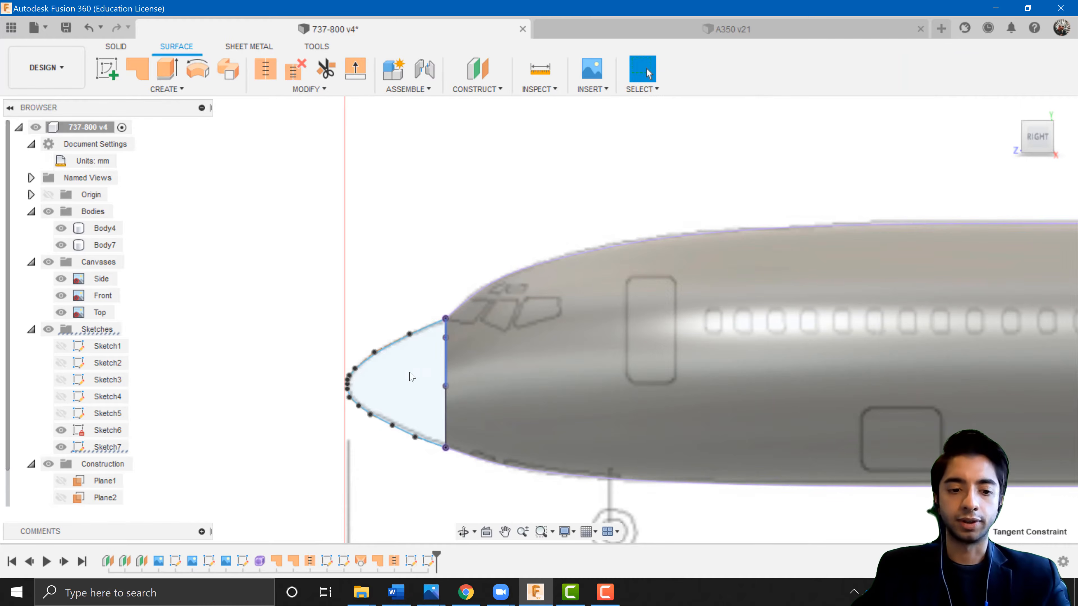
Examine the fuselage's end face and the nose sketch profiles from several orbit angles.
{"action": "middle_click_drag", "start_coordinate": [411, 369], "coordinate": [389, 295], "text": "shift"}
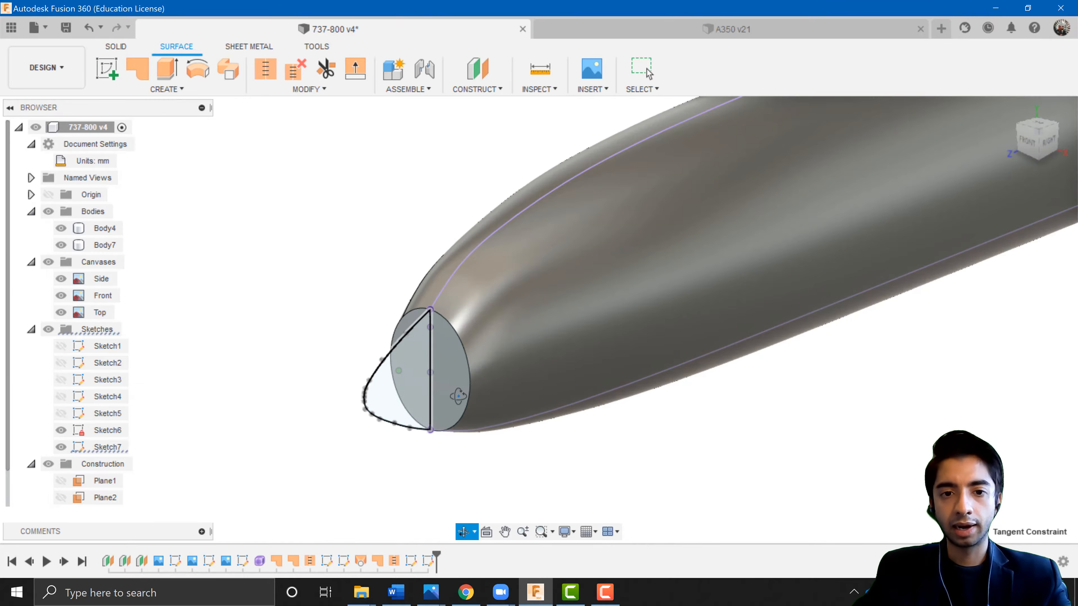
{"action": "scroll", "coordinate": [388, 301], "scroll_direction": "up", "scroll_amount": 3}
{"action": "left_click", "coordinate": [470, 396]}
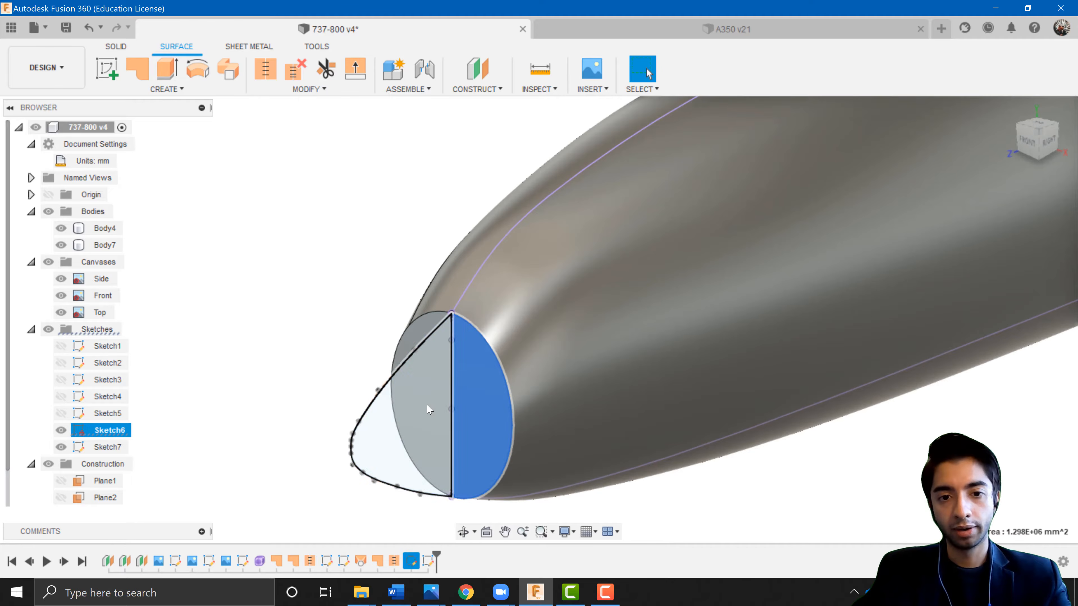
{"action": "left_click", "coordinate": [385, 393]}
{"action": "scroll", "coordinate": [386, 393], "scroll_direction": "down", "scroll_amount": 3}
{"action": "left_click", "coordinate": [393, 372]}
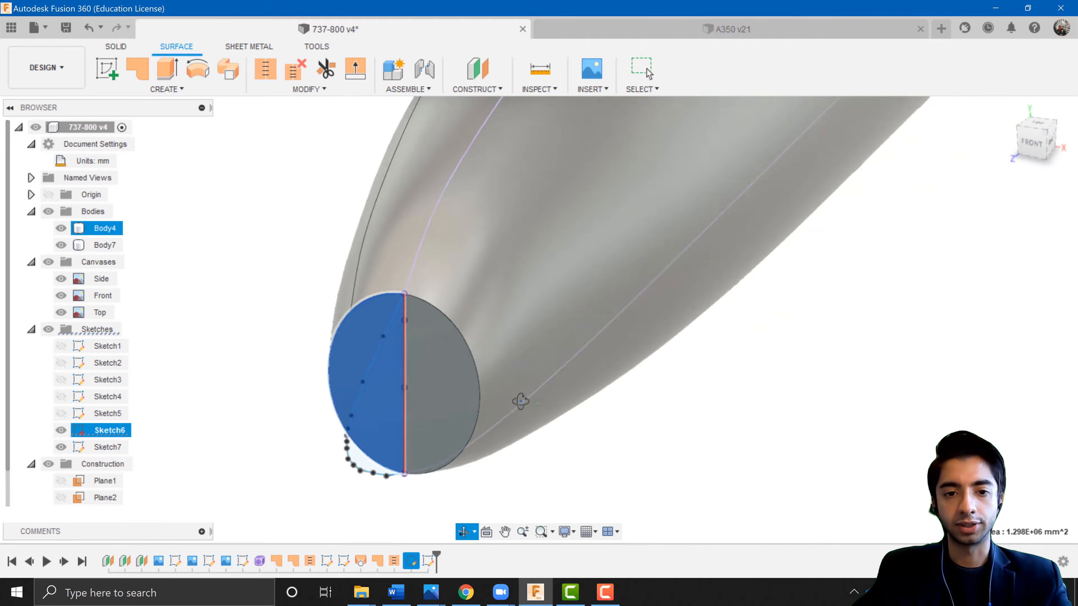
{"action": "left_click", "coordinate": [423, 352]}
{"action": "left_click", "coordinate": [361, 312]}
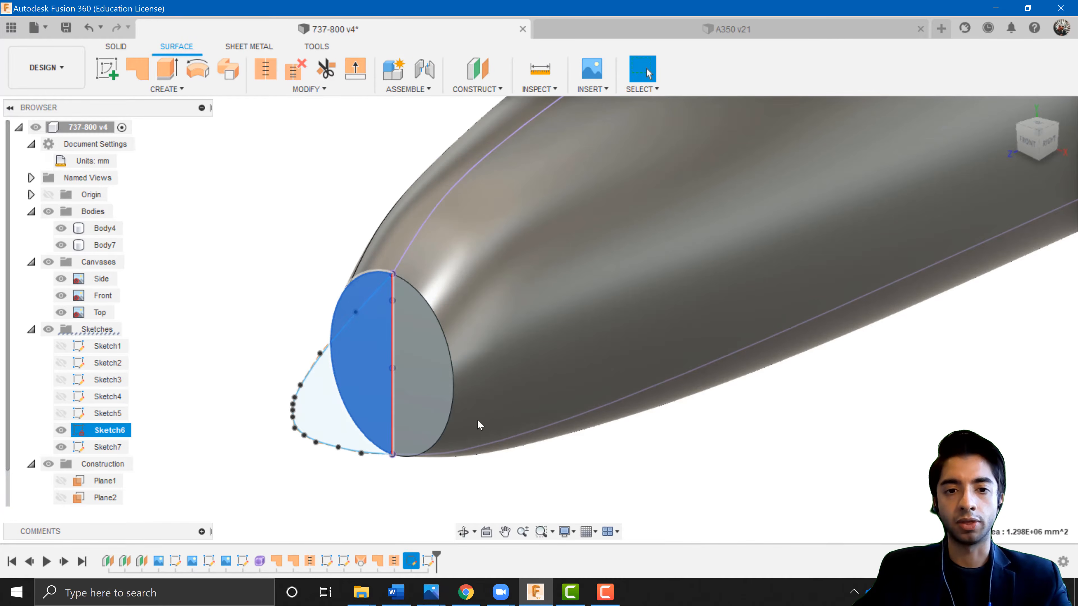
{"action": "middle_click_drag", "start_coordinate": [523, 442], "coordinate": [399, 397], "text": "shift"}
{"action": "left_click", "coordinate": [289, 332]}
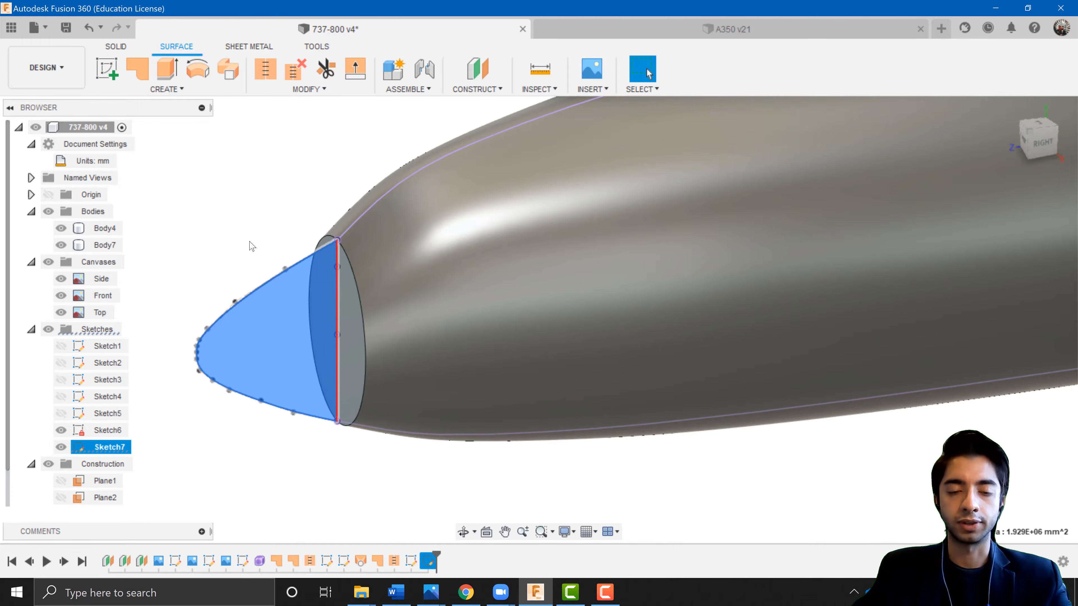
{"action": "left_click", "coordinate": [249, 228]}
{"action": "middle_click_drag", "start_coordinate": [261, 234], "coordinate": [302, 246]}
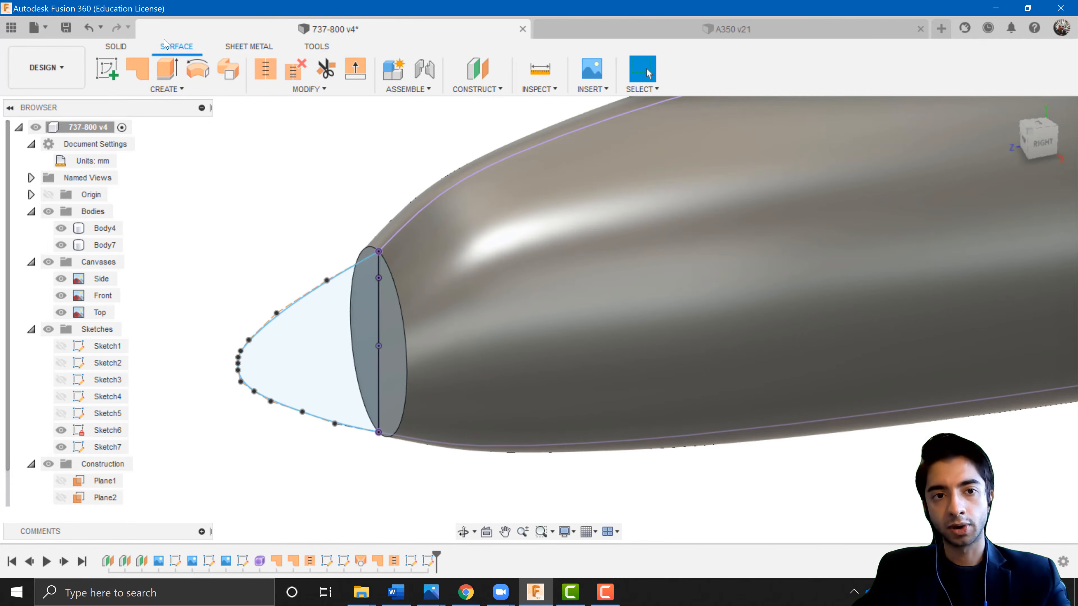
Loft a new body from the fuselage's end face profile to the nose outline profile.
{"action": "left_click", "coordinate": [166, 90]}
{"action": "left_click", "coordinate": [127, 199]}
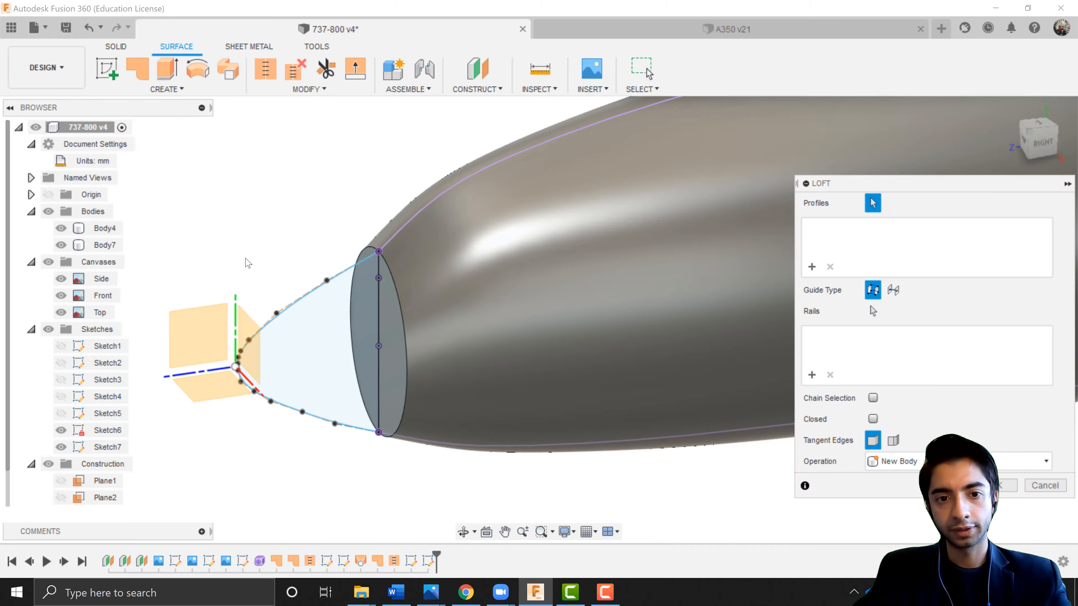
{"action": "middle_click_drag", "start_coordinate": [245, 260], "coordinate": [331, 230], "text": "shift"}
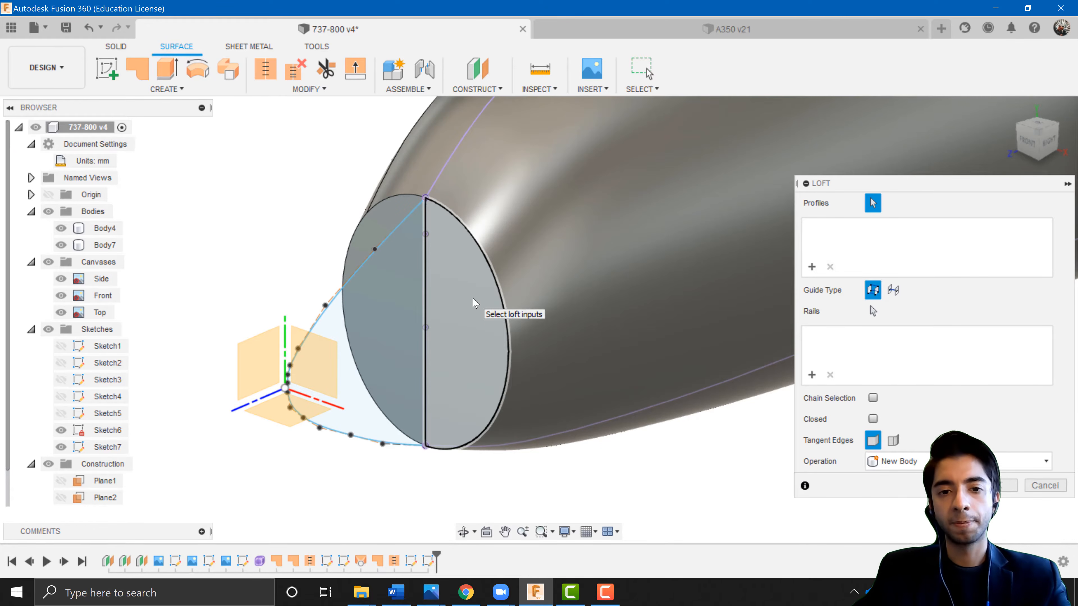
{"action": "left_click", "coordinate": [475, 303]}
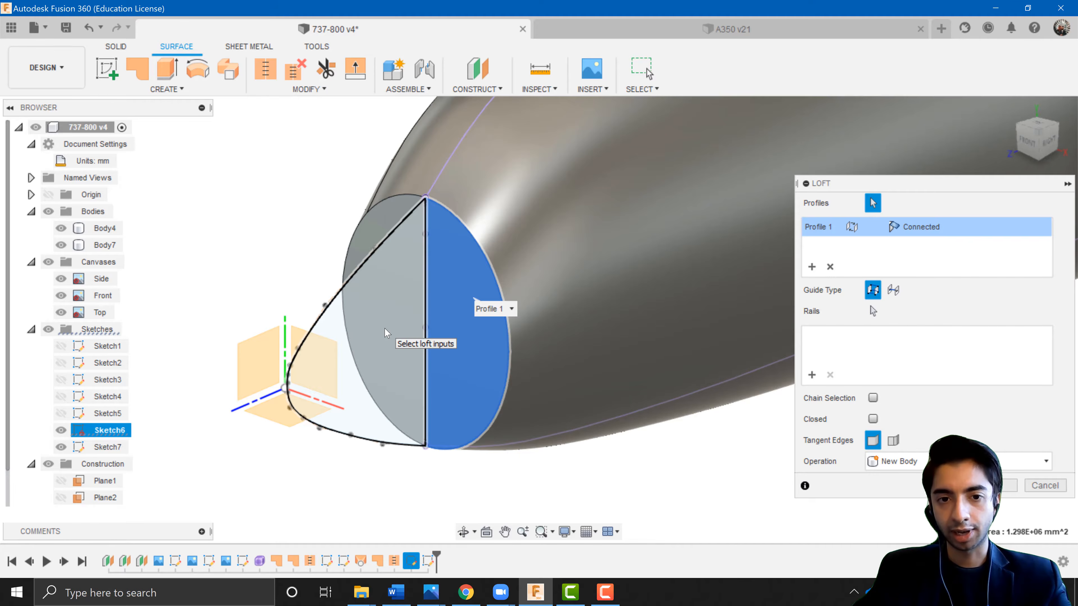
{"action": "left_click", "coordinate": [387, 333]}
{"action": "middle_click_drag", "start_coordinate": [386, 333], "coordinate": [417, 428], "text": "shift"}
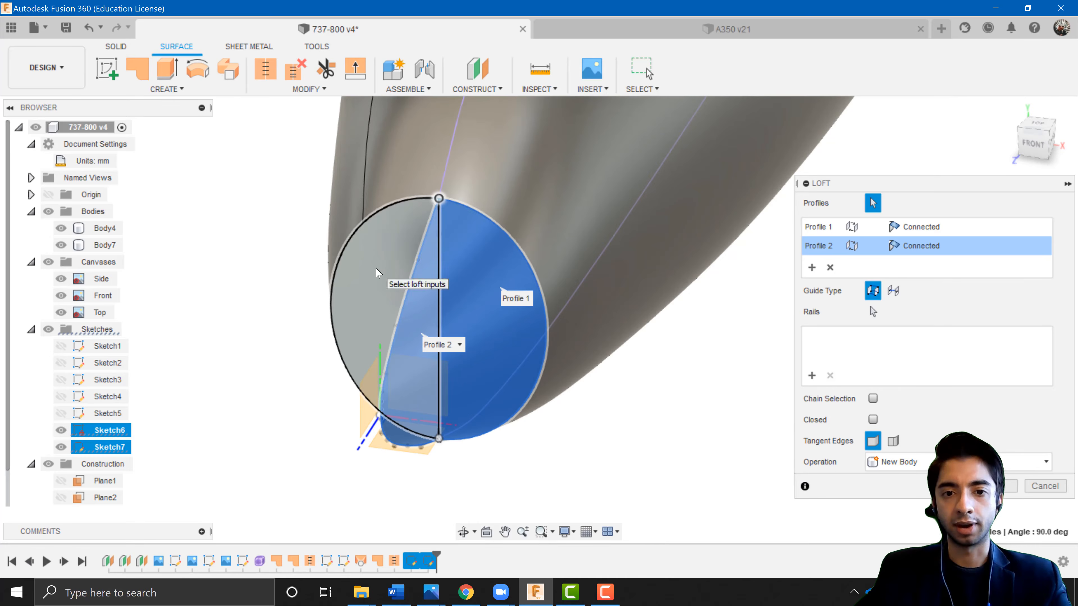
{"action": "left_click", "coordinate": [378, 273]}
{"action": "key", "text": "Return"}
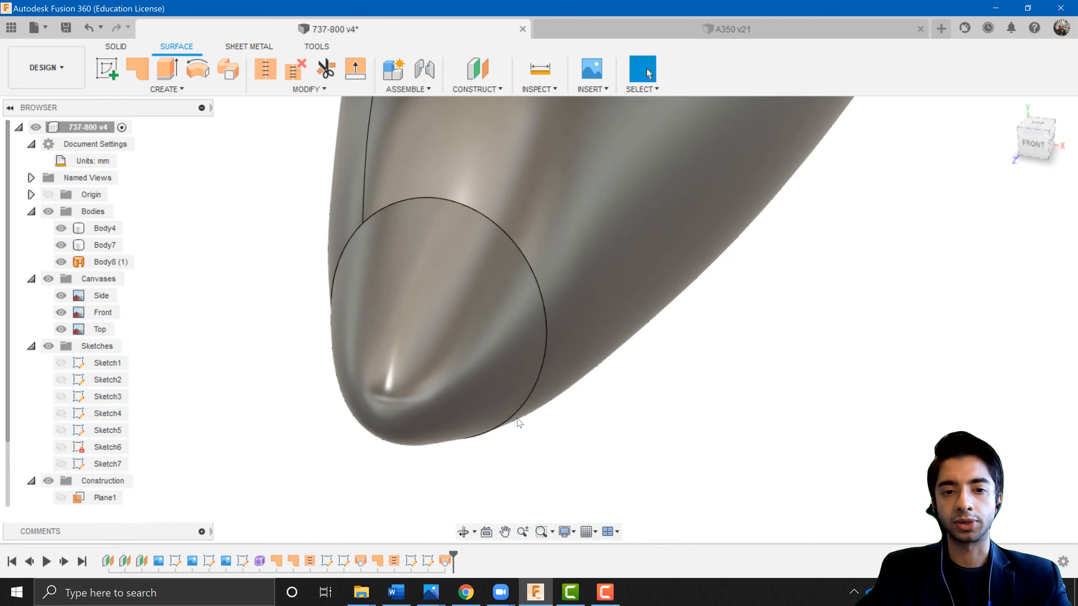
Inspect the lofted nose against the side blueprint from several angles.
{"action": "scroll", "coordinate": [517, 418], "scroll_direction": "down", "scroll_amount": 2}
{"action": "middle_click_drag", "start_coordinate": [474, 382], "coordinate": [376, 310], "text": "shift"}
{"action": "scroll", "coordinate": [404, 364], "scroll_direction": "down", "scroll_amount": 5}
{"action": "scroll", "coordinate": [300, 360], "scroll_direction": "up", "scroll_amount": 3}
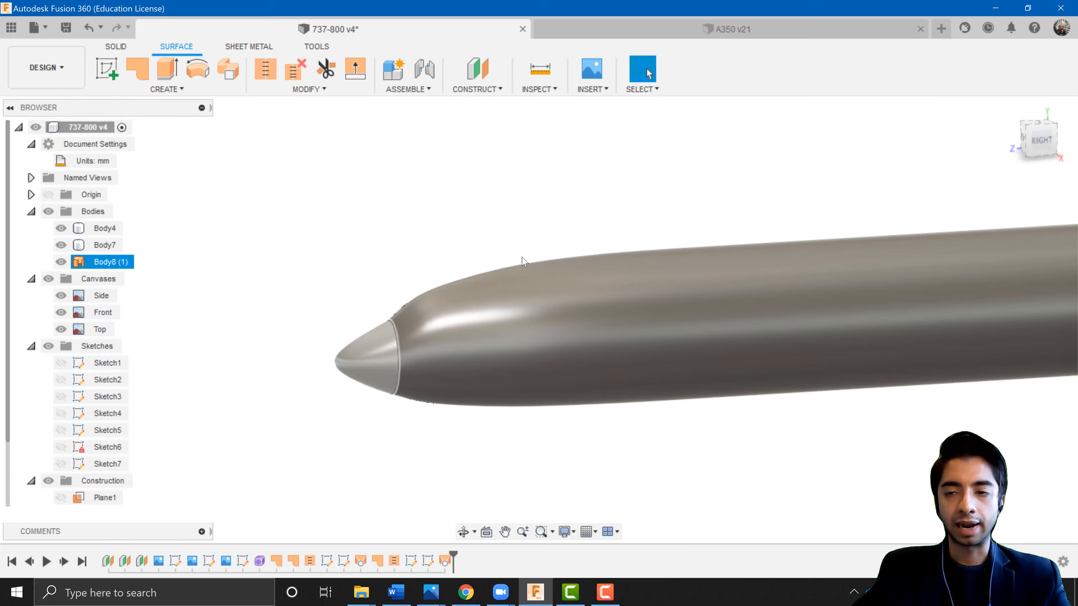
{"action": "left_click", "coordinate": [1036, 142]}
{"action": "scroll", "coordinate": [426, 374], "scroll_direction": "up", "scroll_amount": 3}
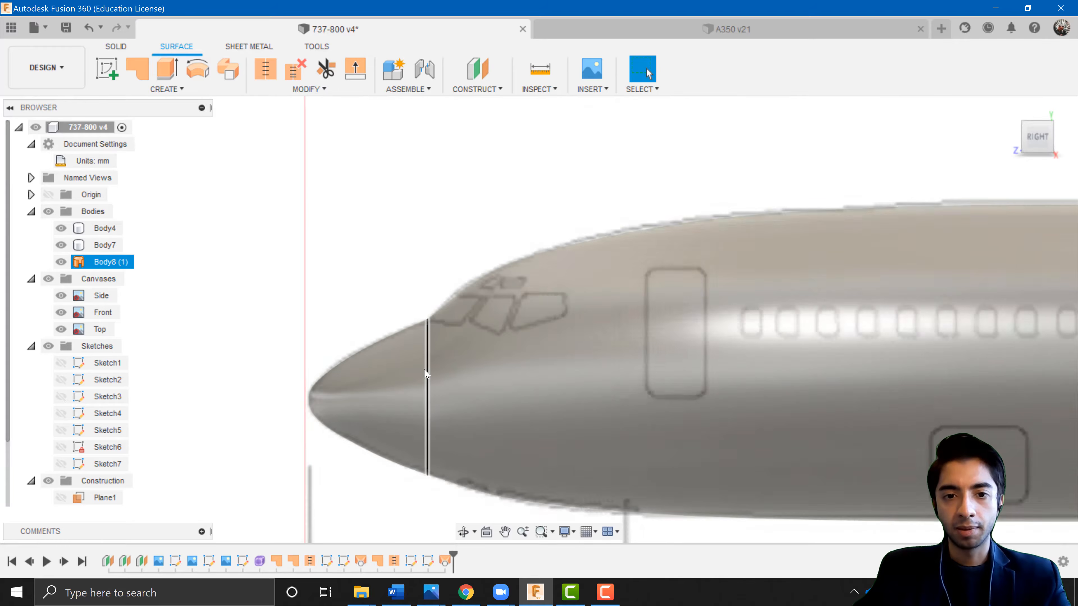
{"action": "scroll", "coordinate": [425, 373], "scroll_direction": "up", "scroll_amount": 2}
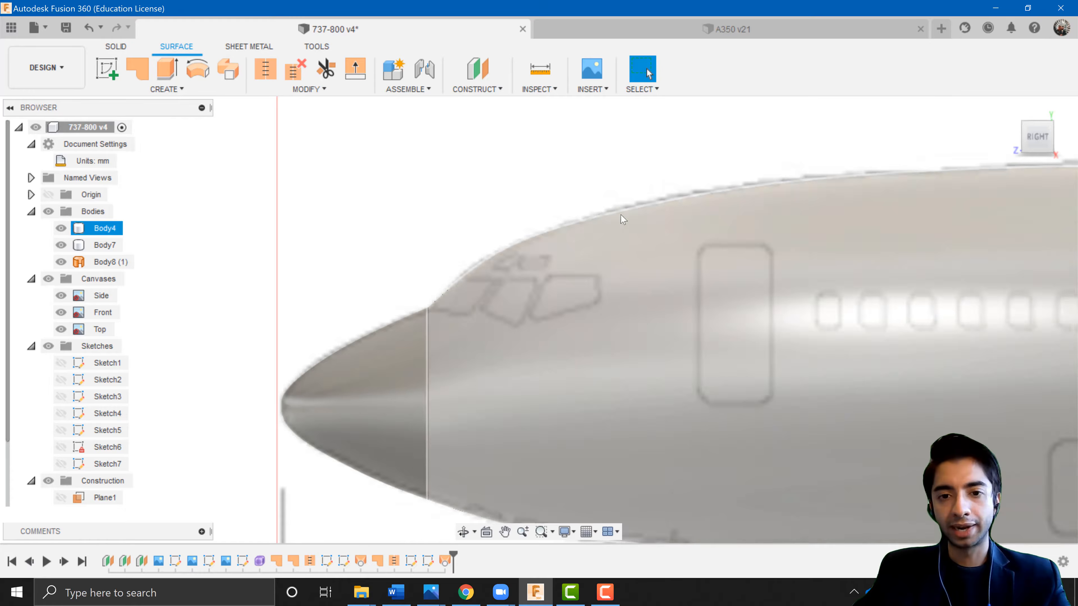
{"action": "scroll", "coordinate": [480, 309], "scroll_direction": "down", "scroll_amount": 6}
{"action": "middle_click_drag", "start_coordinate": [922, 318], "coordinate": [262, 290]}
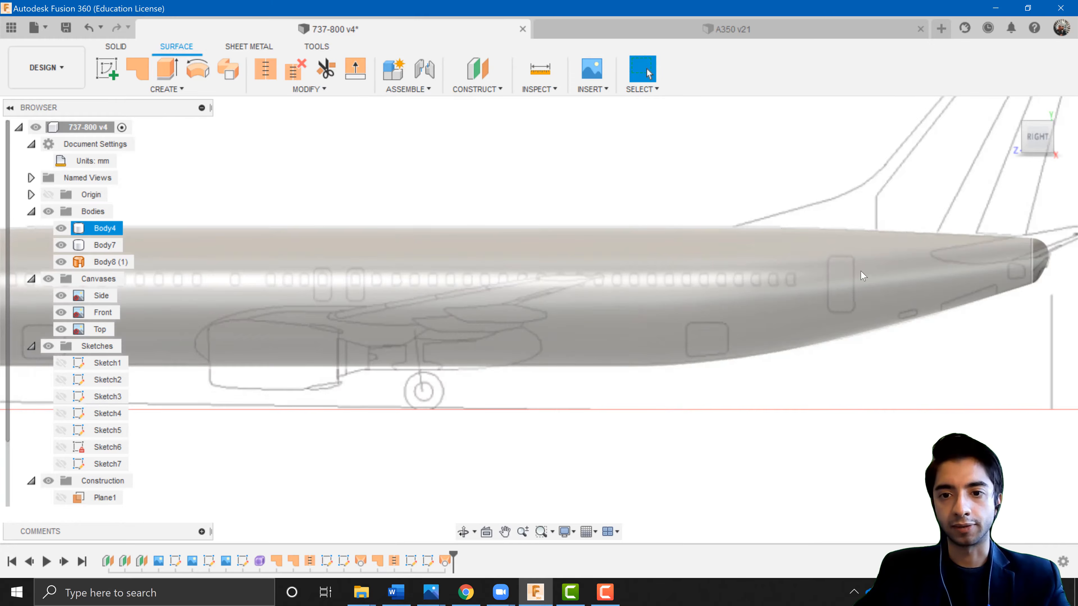
{"action": "middle_click_drag", "start_coordinate": [1057, 266], "coordinate": [722, 327]}
{"action": "scroll", "coordinate": [722, 326], "scroll_direction": "down", "scroll_amount": 4}
{"action": "middle_click_drag", "start_coordinate": [622, 291], "coordinate": [991, 256]}
{"action": "scroll", "coordinate": [297, 331], "scroll_direction": "up", "scroll_amount": 4}
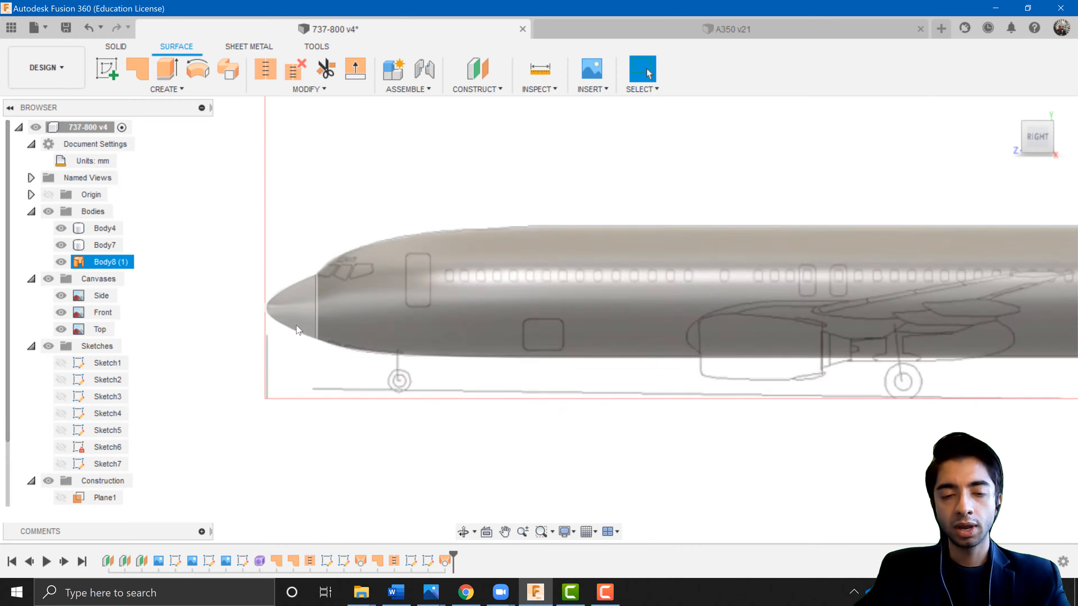
{"action": "scroll", "coordinate": [361, 308], "scroll_direction": "up", "scroll_amount": 2}
{"action": "middle_click_drag", "start_coordinate": [361, 308], "coordinate": [383, 347], "text": "shift"}
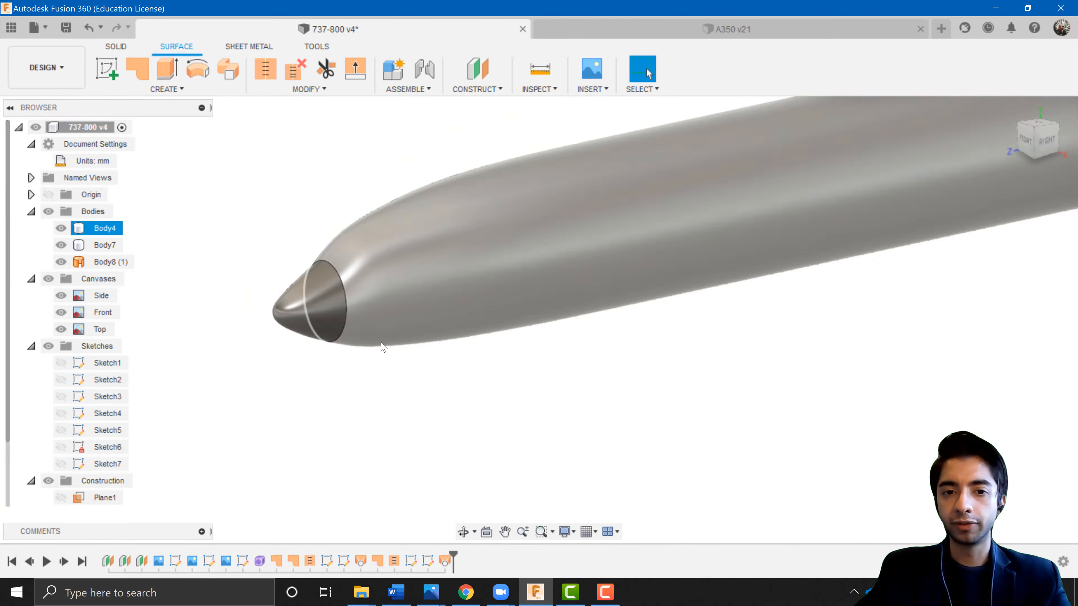
{"action": "scroll", "coordinate": [428, 375], "scroll_direction": "down", "scroll_amount": 5}
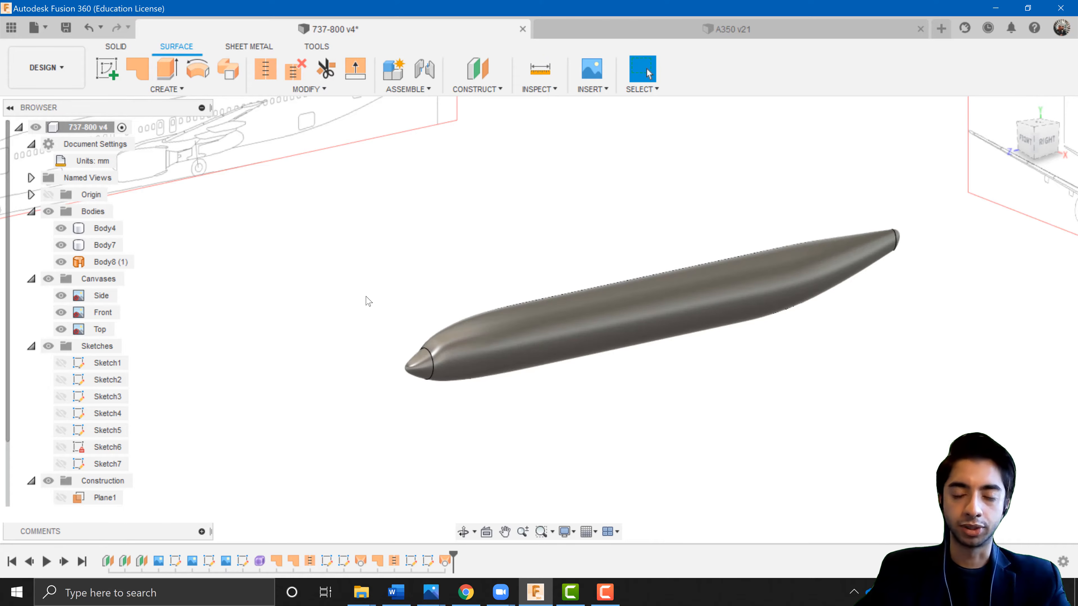
{"action": "scroll", "coordinate": [426, 354], "scroll_direction": "up", "scroll_amount": 3}
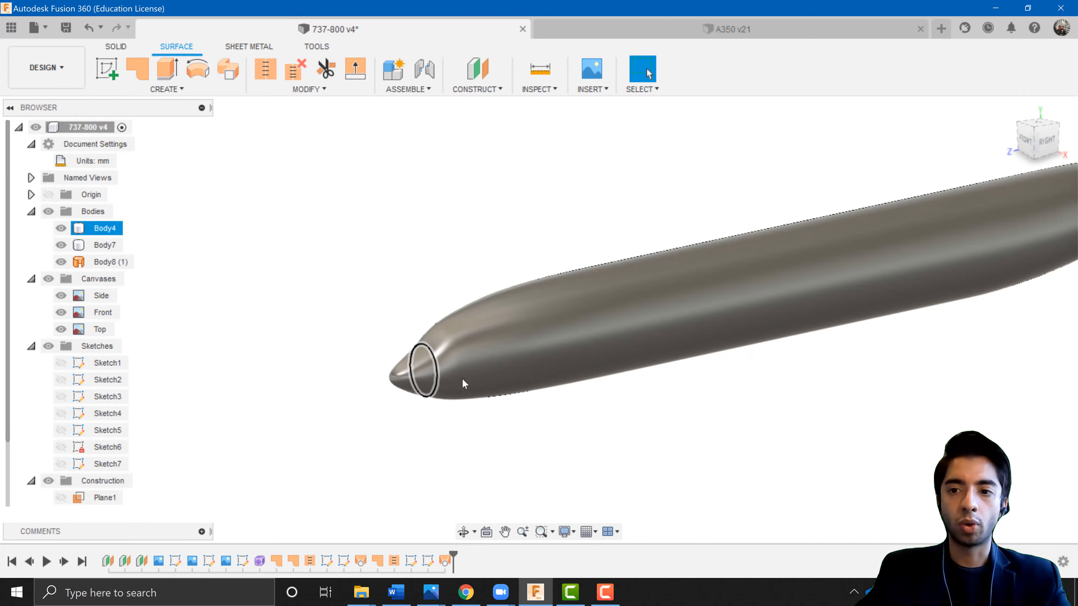
{"action": "middle_click_drag", "start_coordinate": [462, 379], "coordinate": [470, 385], "text": "shift"}
{"action": "left_click", "coordinate": [1046, 142]}
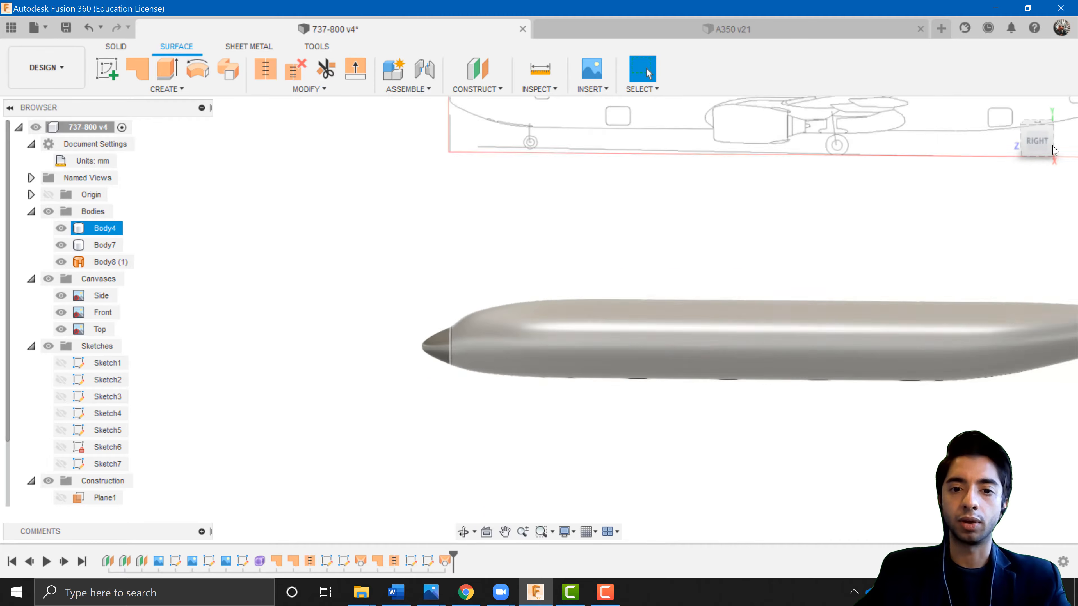
{"action": "left_click", "coordinate": [1040, 144]}
{"action": "middle_click_drag", "start_coordinate": [958, 245], "coordinate": [670, 235]}
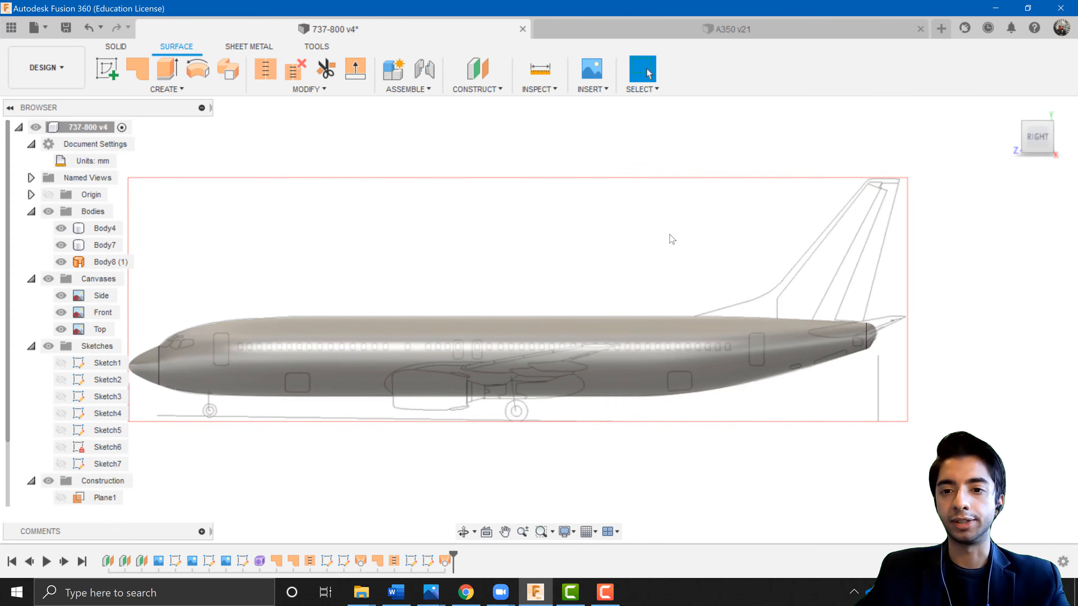
Inspect the tail cone end of the fuselage against the side blueprint.
{"action": "scroll", "coordinate": [821, 348], "scroll_direction": "up", "scroll_amount": 6}
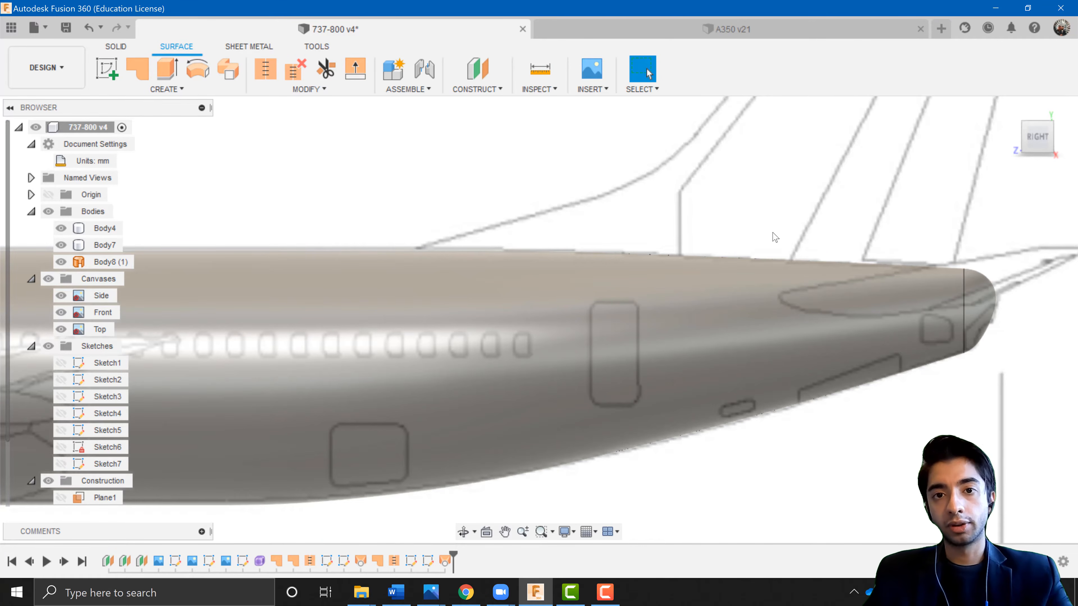
{"action": "scroll", "coordinate": [845, 244], "scroll_direction": "down", "scroll_amount": 3}
{"action": "middle_click_drag", "start_coordinate": [954, 321], "coordinate": [784, 322]}
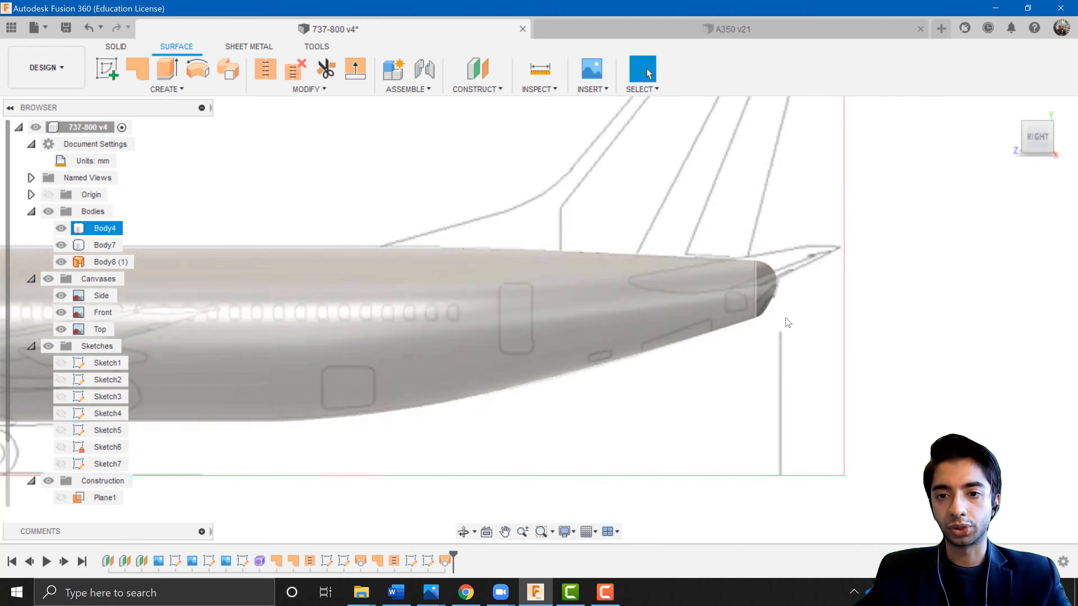
{"action": "scroll", "coordinate": [785, 322], "scroll_direction": "up", "scroll_amount": 4}
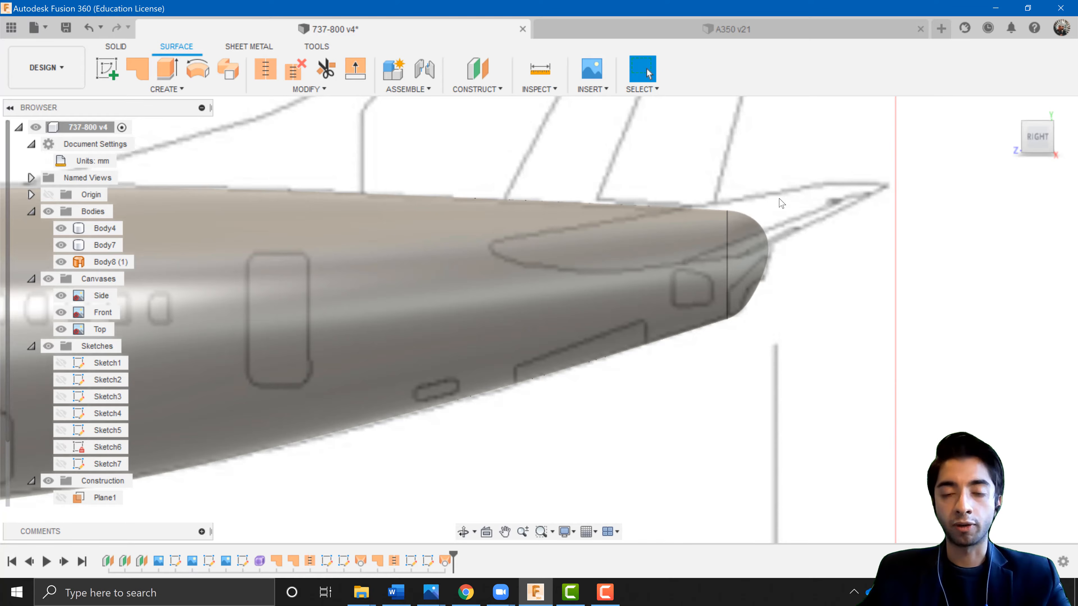
{"action": "scroll", "coordinate": [585, 346], "scroll_direction": "down", "scroll_amount": 4}
{"action": "middle_click_drag", "start_coordinate": [584, 349], "coordinate": [883, 345]}
{"action": "scroll", "coordinate": [461, 401], "scroll_direction": "down", "scroll_amount": 3}
{"action": "middle_click_drag", "start_coordinate": [462, 401], "coordinate": [648, 394]}
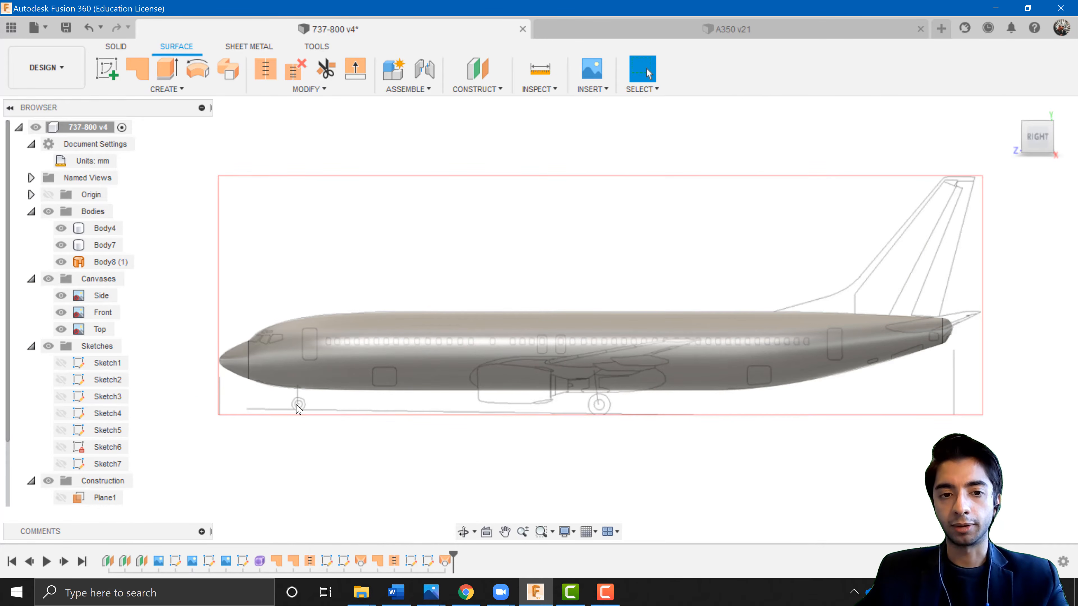
{"action": "middle_click_drag", "start_coordinate": [280, 420], "coordinate": [337, 435], "text": "shift"}
Review the whole fuselage with its new nose in orbit and side views.
{"action": "middle_click_drag", "start_coordinate": [635, 397], "coordinate": [453, 342]}
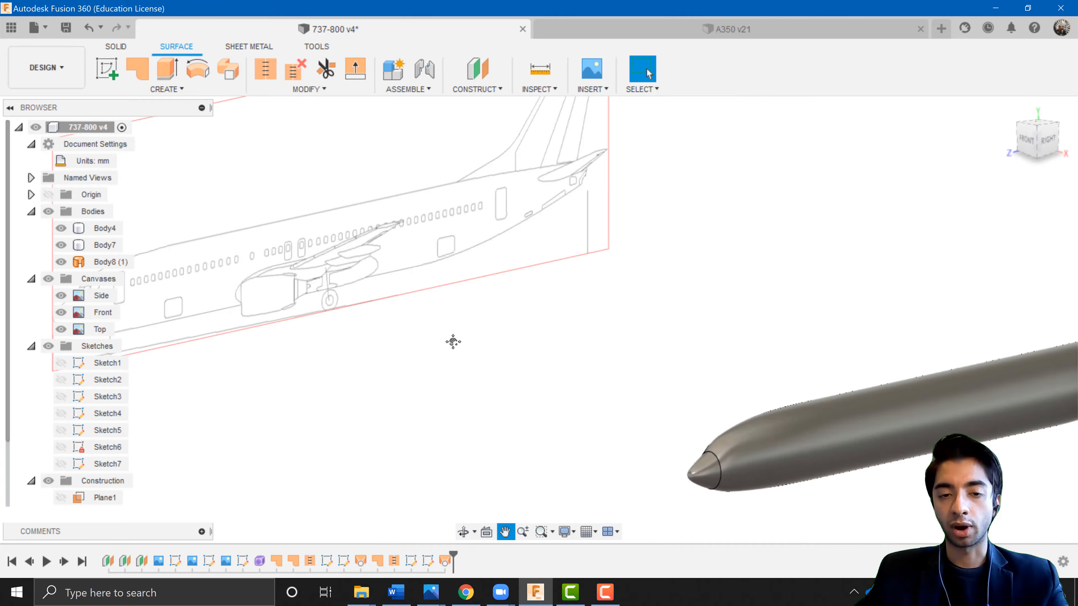
{"action": "middle_click_drag", "start_coordinate": [580, 331], "coordinate": [433, 258]}
{"action": "key", "text": "Escape"}
{"action": "scroll", "coordinate": [573, 434], "scroll_direction": "up", "scroll_amount": 5}
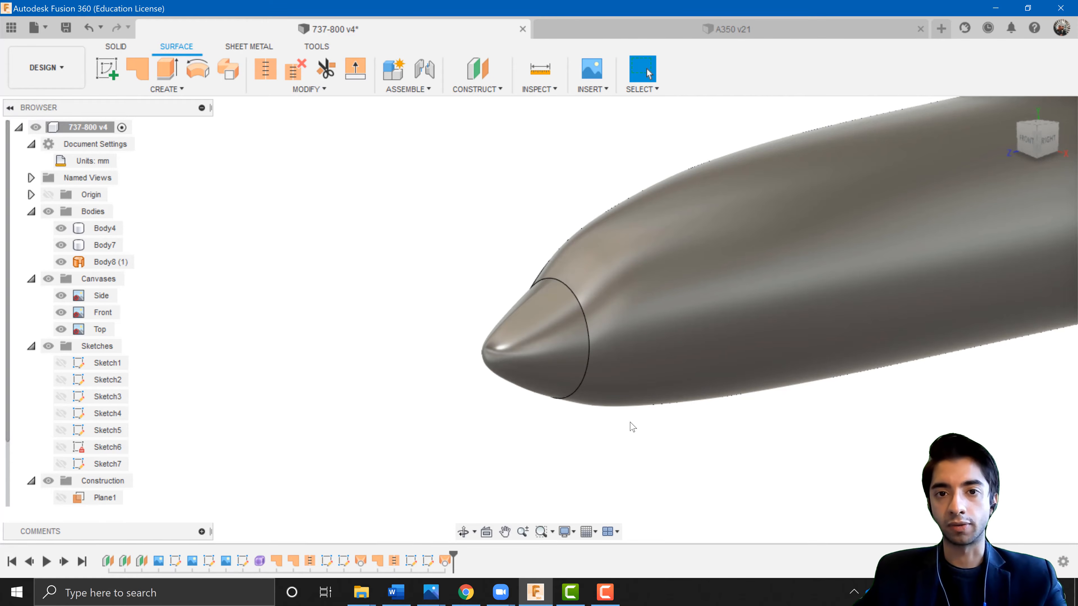
{"action": "scroll", "coordinate": [718, 376], "scroll_direction": "down", "scroll_amount": 8}
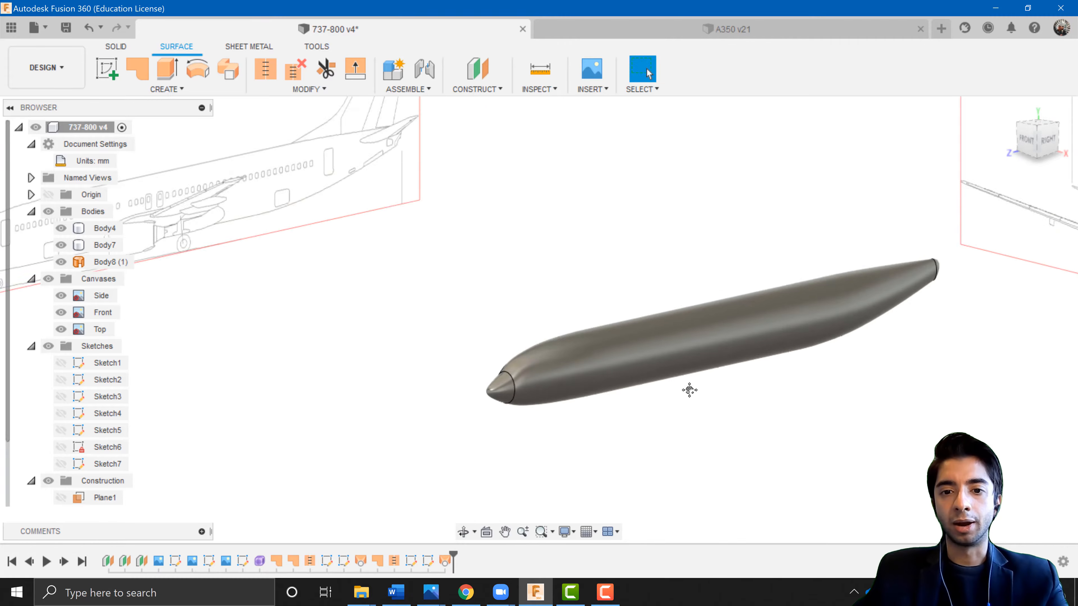
{"action": "middle_click_drag", "start_coordinate": [664, 405], "coordinate": [628, 423], "text": "shift"}
{"action": "left_click", "coordinate": [616, 368]}
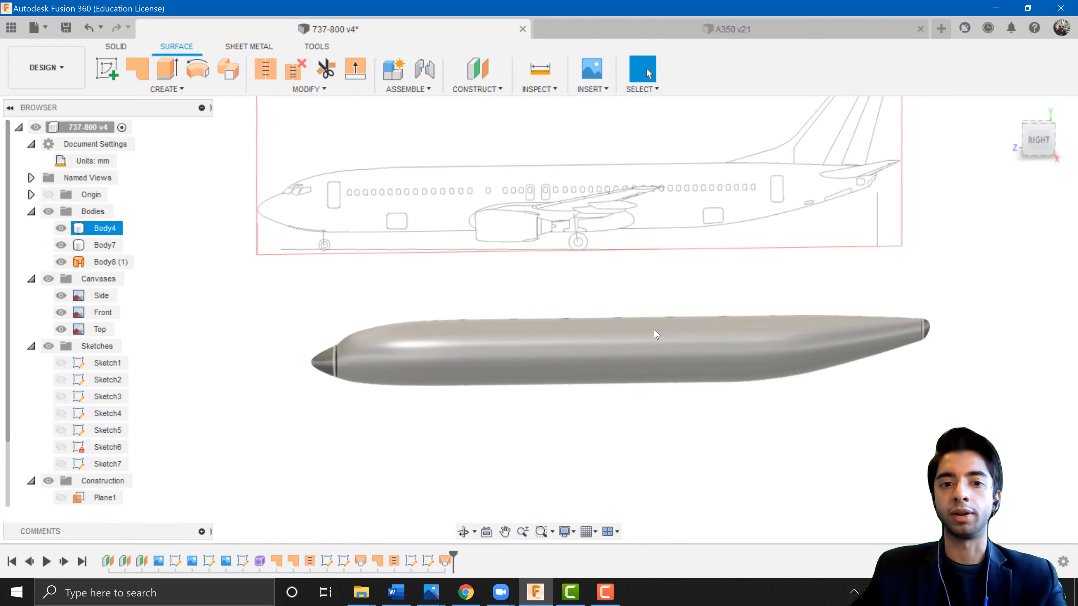
{"action": "left_click", "coordinate": [677, 322]}
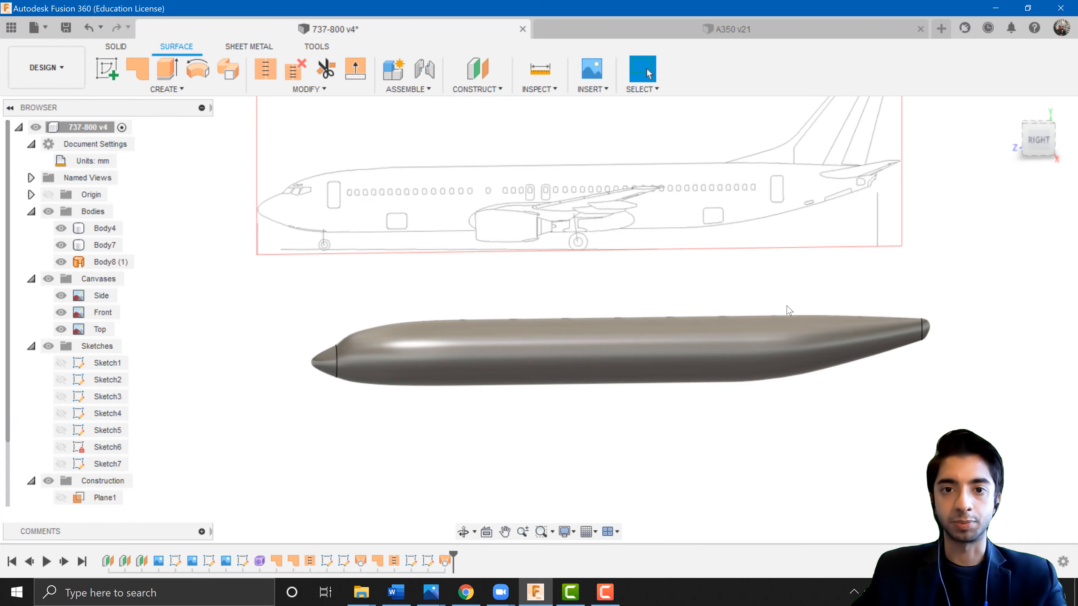
{"action": "left_click", "coordinate": [1038, 140]}
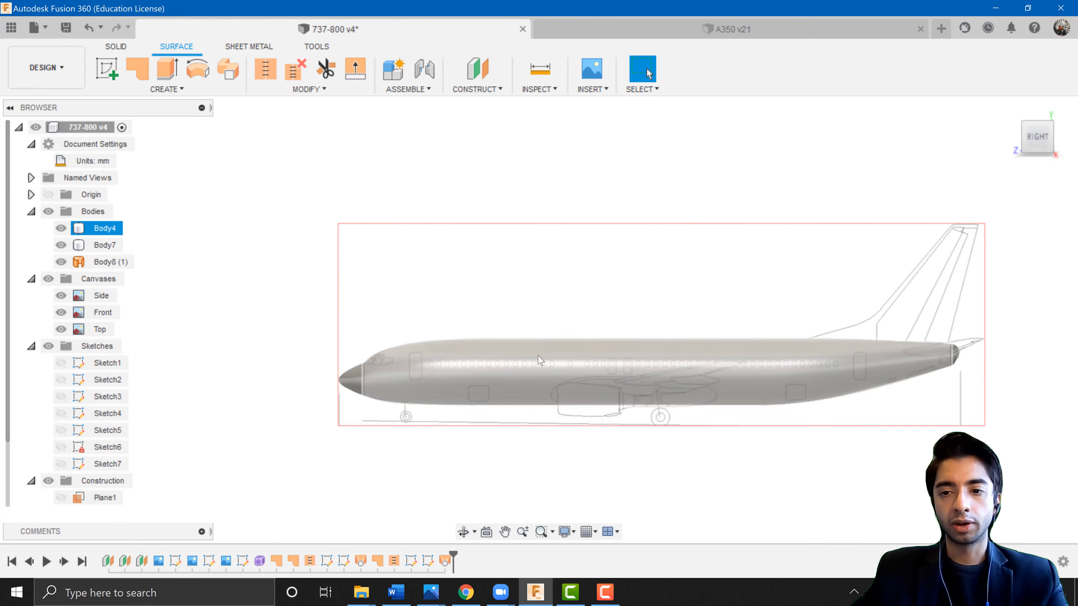
Select the nose cone and hide the main and tail fuselage bodies to isolate it.
{"action": "scroll", "coordinate": [368, 352], "scroll_direction": "up", "scroll_amount": 5}
{"action": "scroll", "coordinate": [552, 361], "scroll_direction": "down", "scroll_amount": 5}
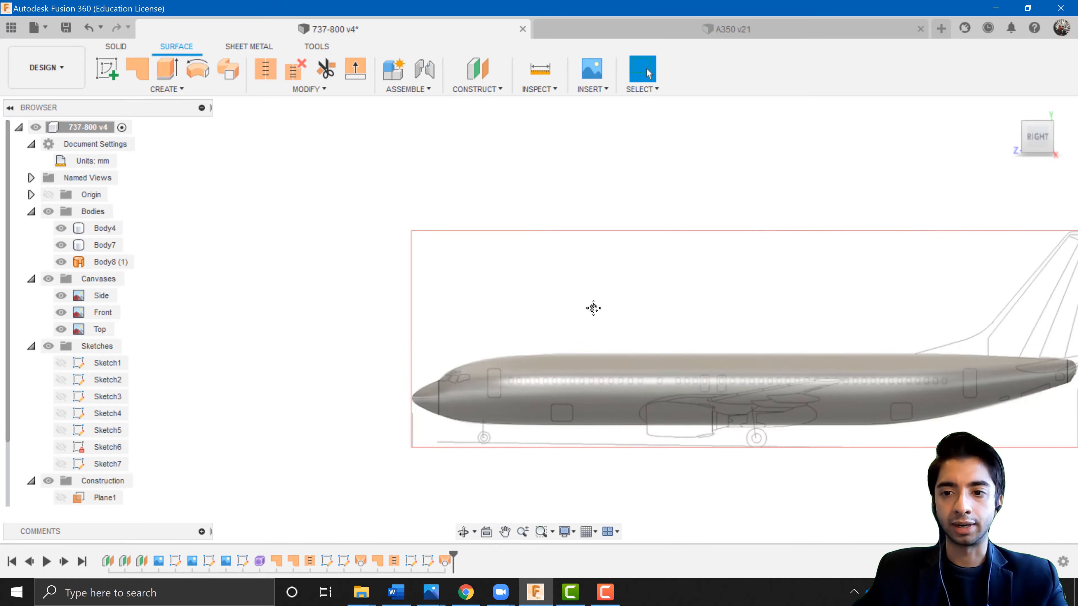
{"action": "middle_click_drag", "start_coordinate": [592, 308], "coordinate": [460, 267]}
{"action": "scroll", "coordinate": [342, 277], "scroll_direction": "up", "scroll_amount": 3}
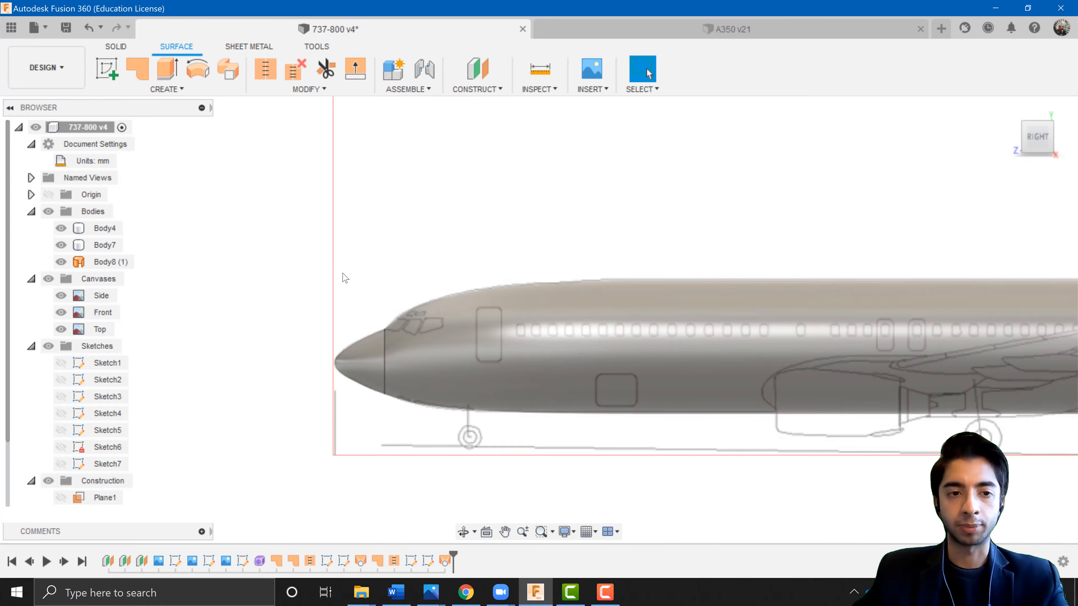
{"action": "scroll", "coordinate": [419, 261], "scroll_direction": "up", "scroll_amount": 2}
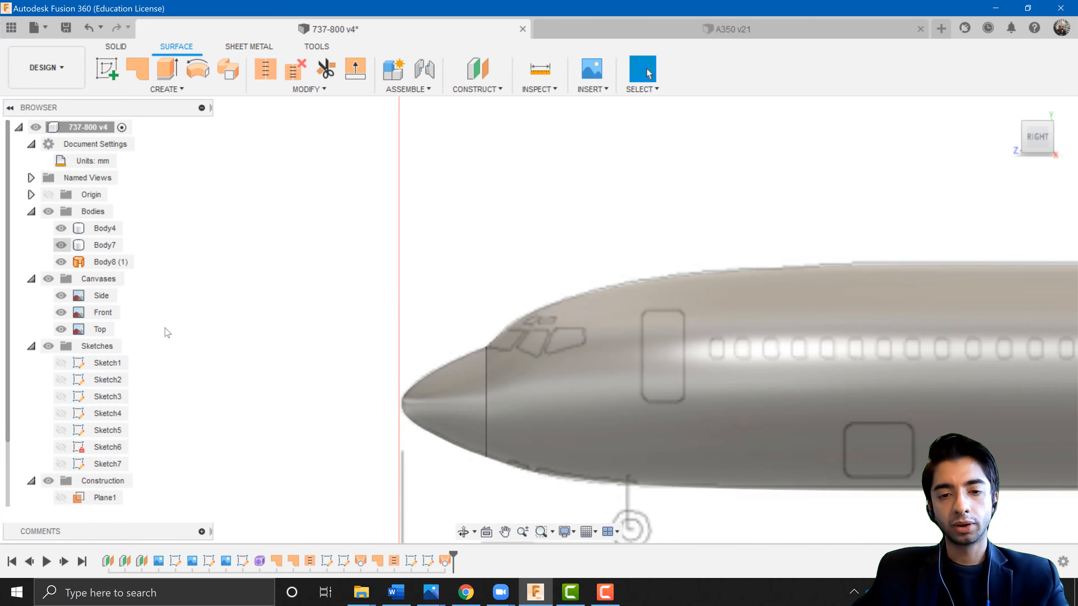
{"action": "left_click", "coordinate": [437, 395]}
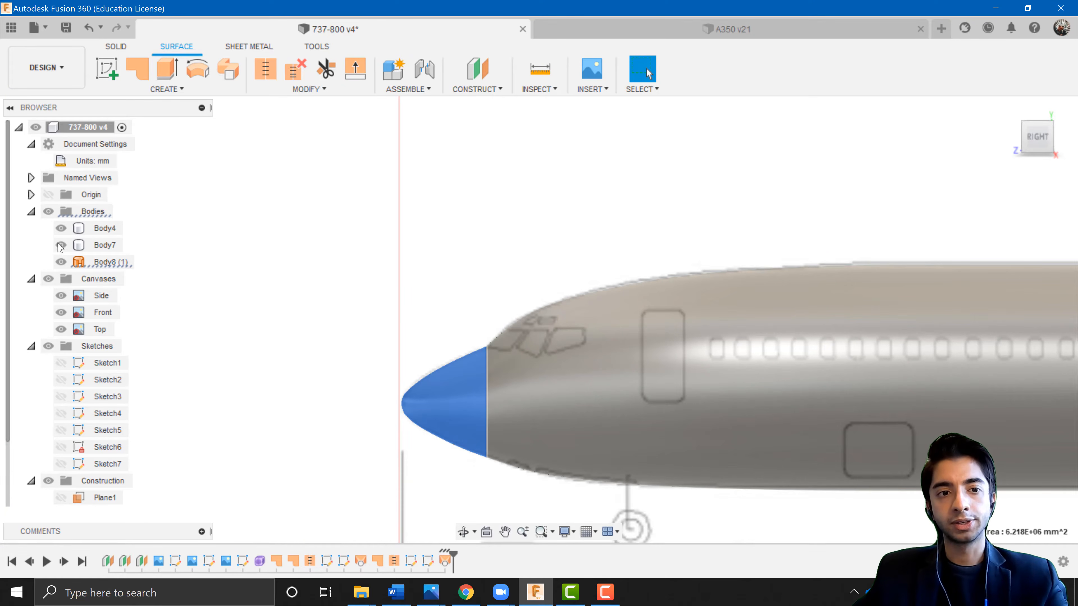
{"action": "left_click", "coordinate": [61, 229]}
{"action": "left_click", "coordinate": [61, 247]}
Patch the open end edge of the nose cone surface with a new body.
{"action": "left_click", "coordinate": [524, 403]}
{"action": "middle_click_drag", "start_coordinate": [523, 400], "coordinate": [489, 398], "text": "shift"}
{"action": "middle_click_drag", "start_coordinate": [683, 384], "coordinate": [1027, 324]}
{"action": "middle_click_drag", "start_coordinate": [750, 409], "coordinate": [1061, 416]}
{"action": "scroll", "coordinate": [435, 355], "scroll_direction": "up", "scroll_amount": 4}
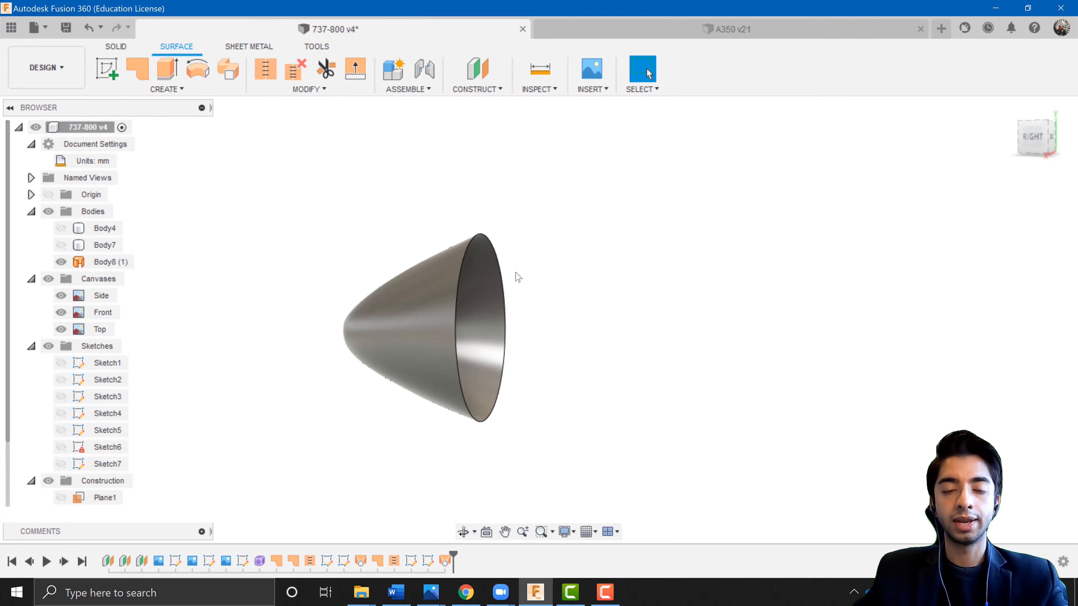
{"action": "left_click", "coordinate": [137, 70]}
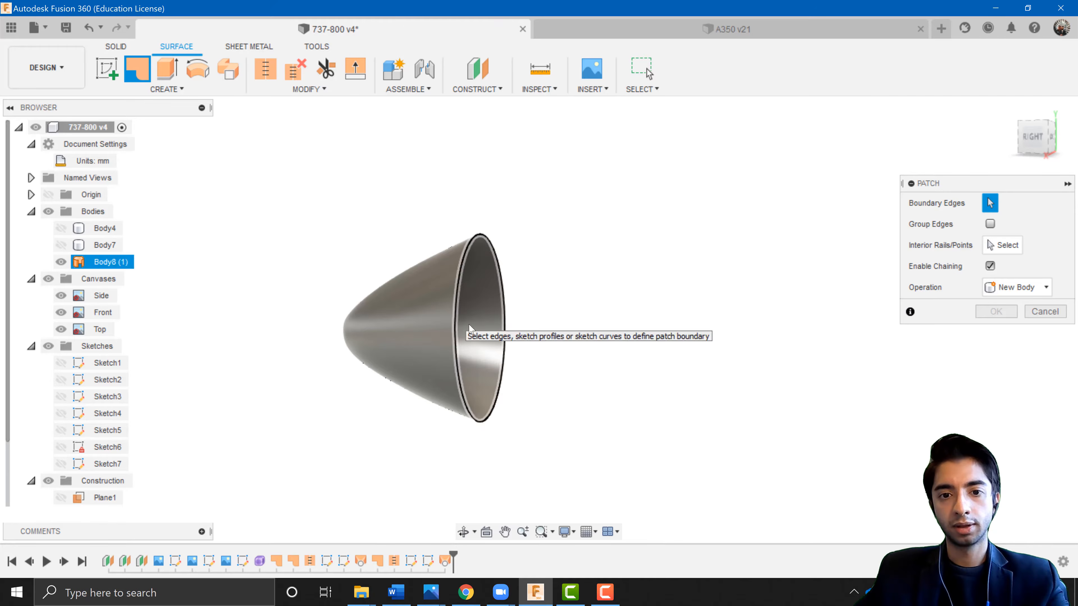
{"action": "left_click", "coordinate": [455, 329]}
{"action": "left_click", "coordinate": [1005, 375]}
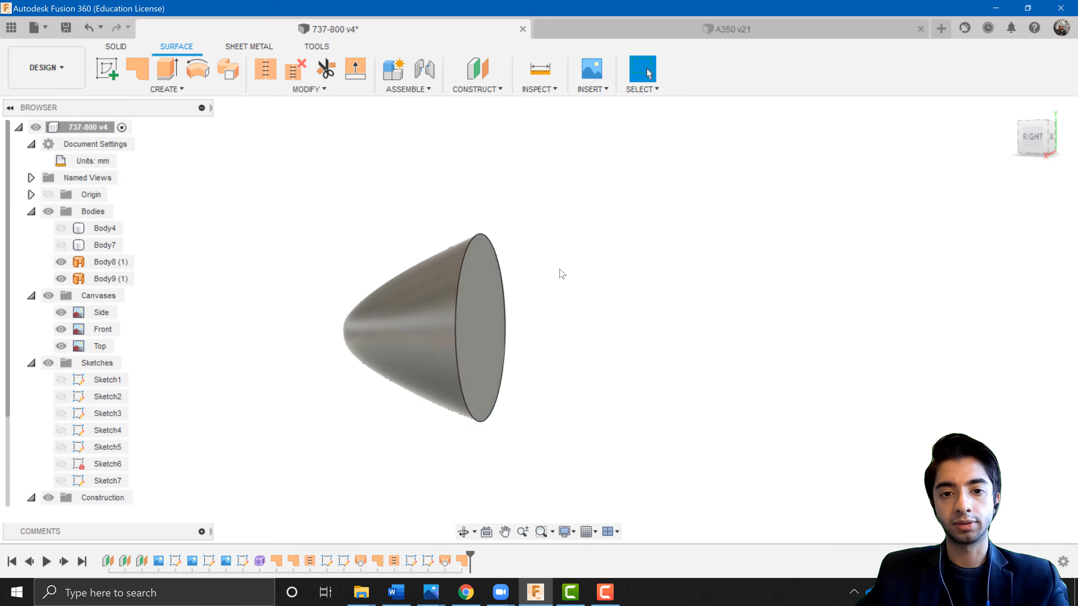
Stitch the nose cone surface and its end patch into one body.
{"action": "left_click", "coordinate": [262, 71]}
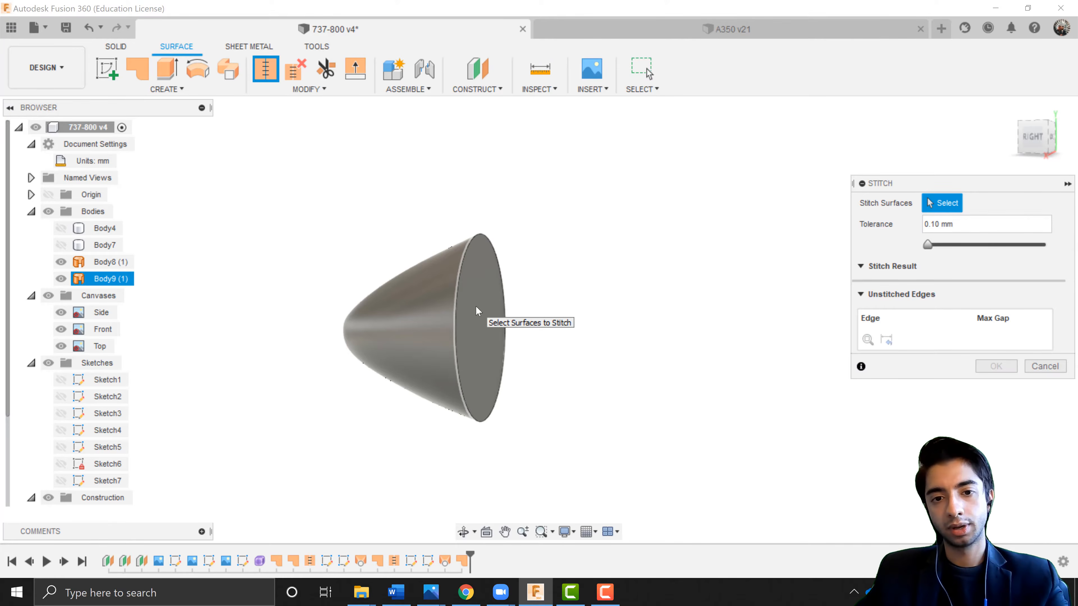
{"action": "left_click", "coordinate": [397, 318]}
{"action": "left_click", "coordinate": [480, 319]}
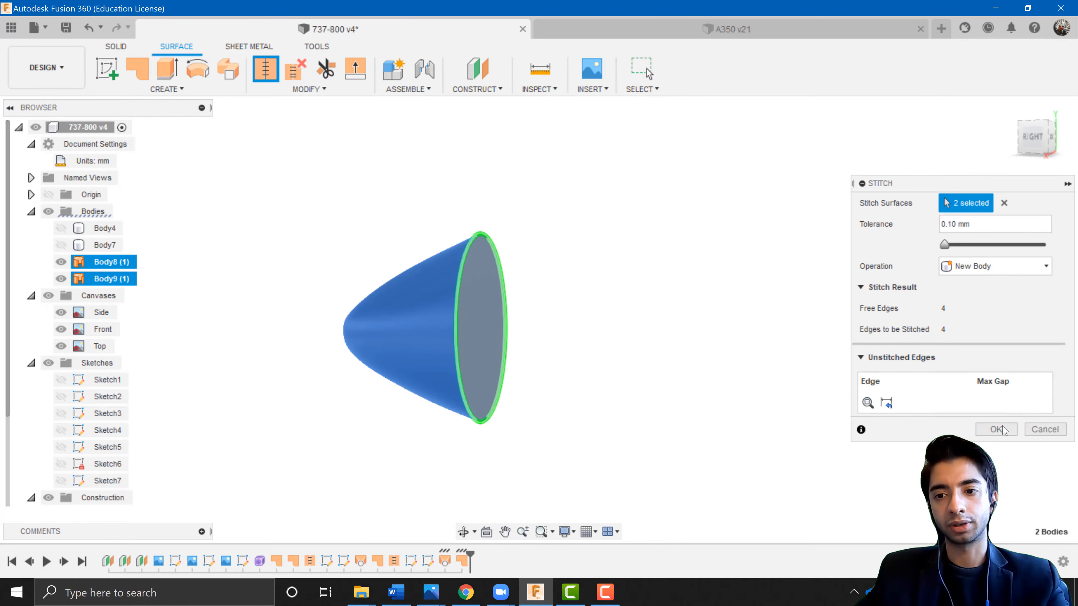
{"action": "left_click", "coordinate": [997, 429]}
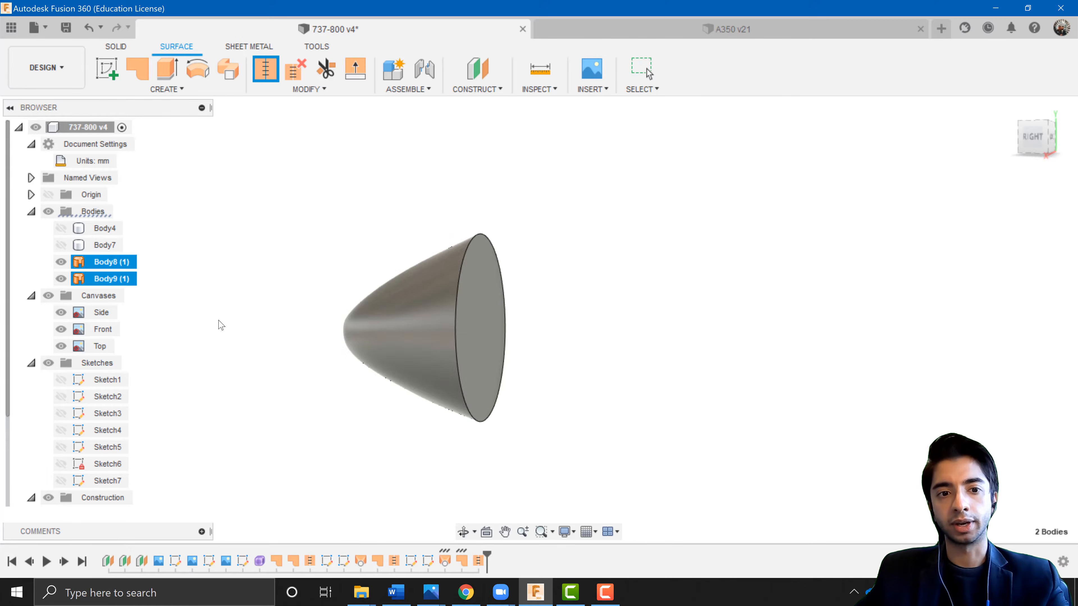
Show the tail and main fuselage bodies again.
{"action": "left_click", "coordinate": [62, 245]}
{"action": "left_click", "coordinate": [62, 228]}
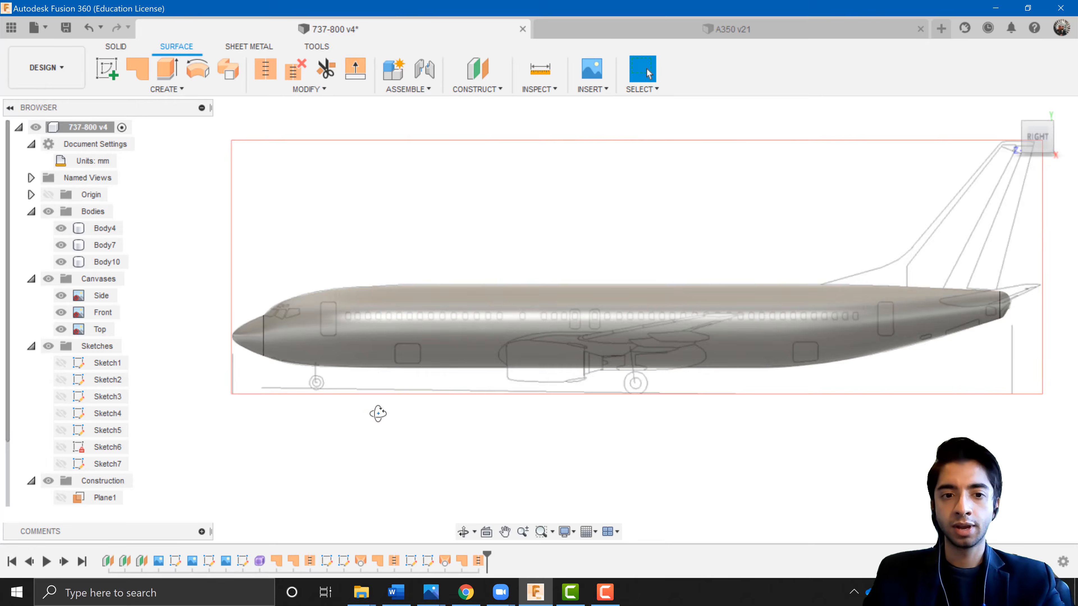
{"action": "middle_click_drag", "start_coordinate": [378, 414], "coordinate": [729, 409], "text": "shift"}
{"action": "left_click", "coordinate": [1041, 142]}
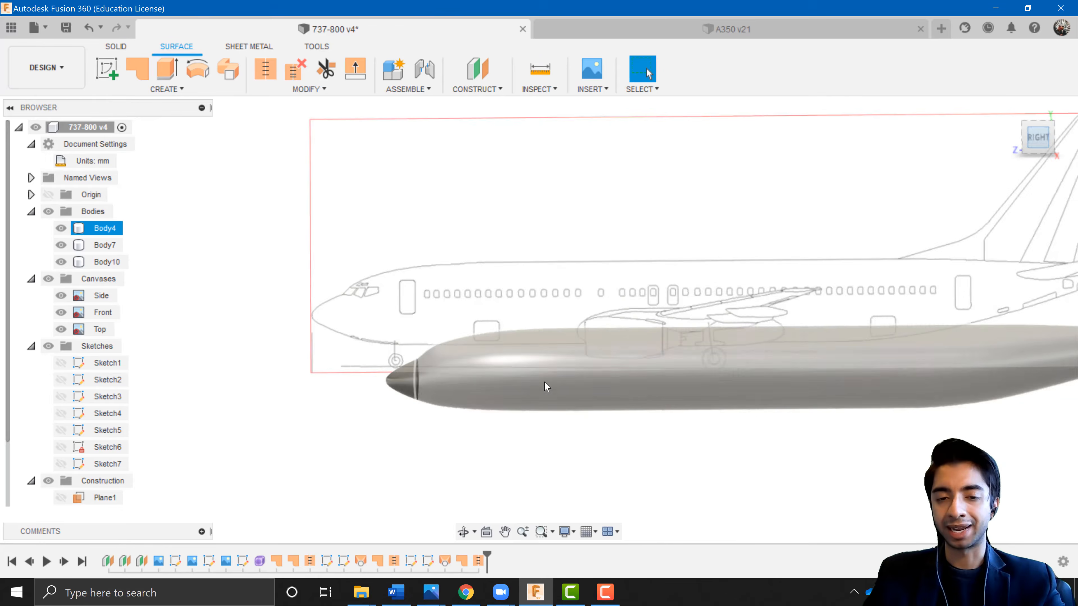
Inspect the complete fuselage with its solid nose against the side blueprint from several angles.
{"action": "scroll", "coordinate": [416, 376], "scroll_direction": "up", "scroll_amount": 4}
{"action": "scroll", "coordinate": [431, 382], "scroll_direction": "down", "scroll_amount": 2}
{"action": "scroll", "coordinate": [589, 386], "scroll_direction": "up", "scroll_amount": 2}
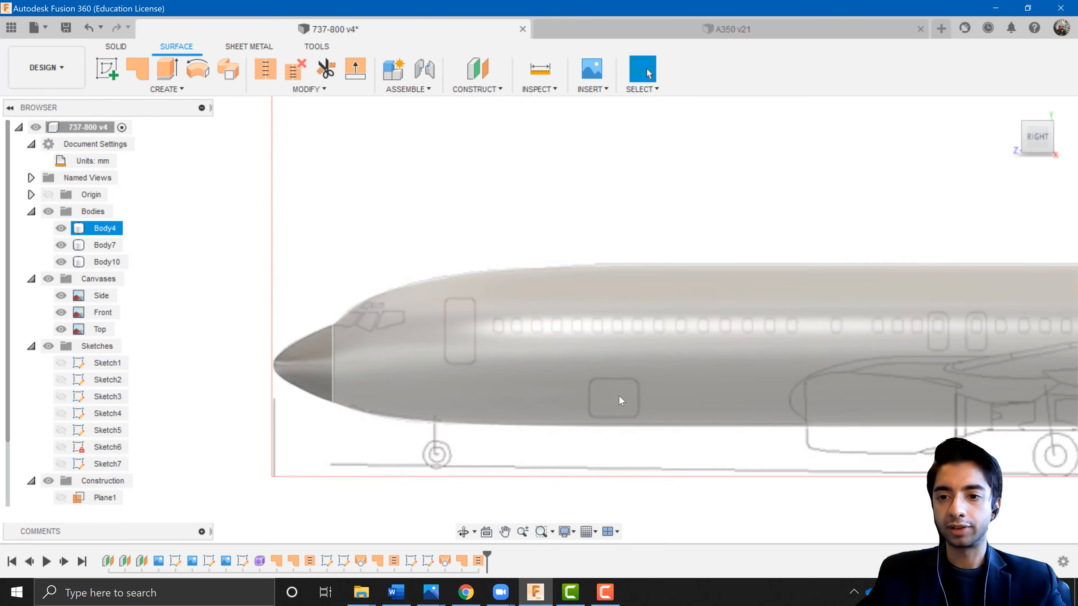
{"action": "scroll", "coordinate": [621, 397], "scroll_direction": "down", "scroll_amount": 5}
{"action": "middle_click_drag", "start_coordinate": [704, 382], "coordinate": [556, 396]}
{"action": "middle_click_drag", "start_coordinate": [381, 399], "coordinate": [552, 391]}
{"action": "scroll", "coordinate": [554, 394], "scroll_direction": "up", "scroll_amount": 5}
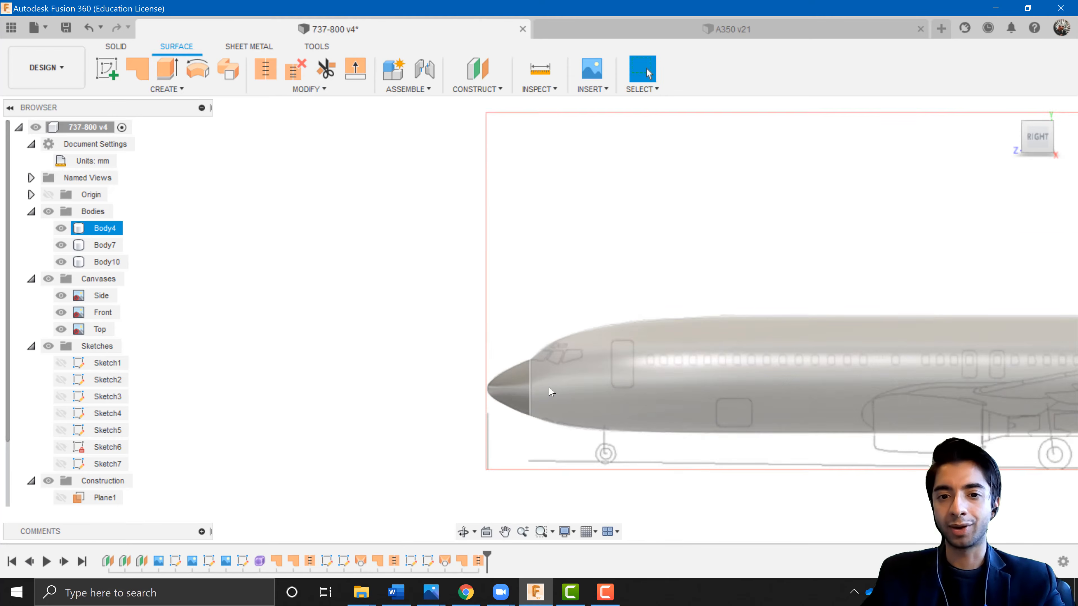
{"action": "scroll", "coordinate": [749, 360], "scroll_direction": "up", "scroll_amount": 1}
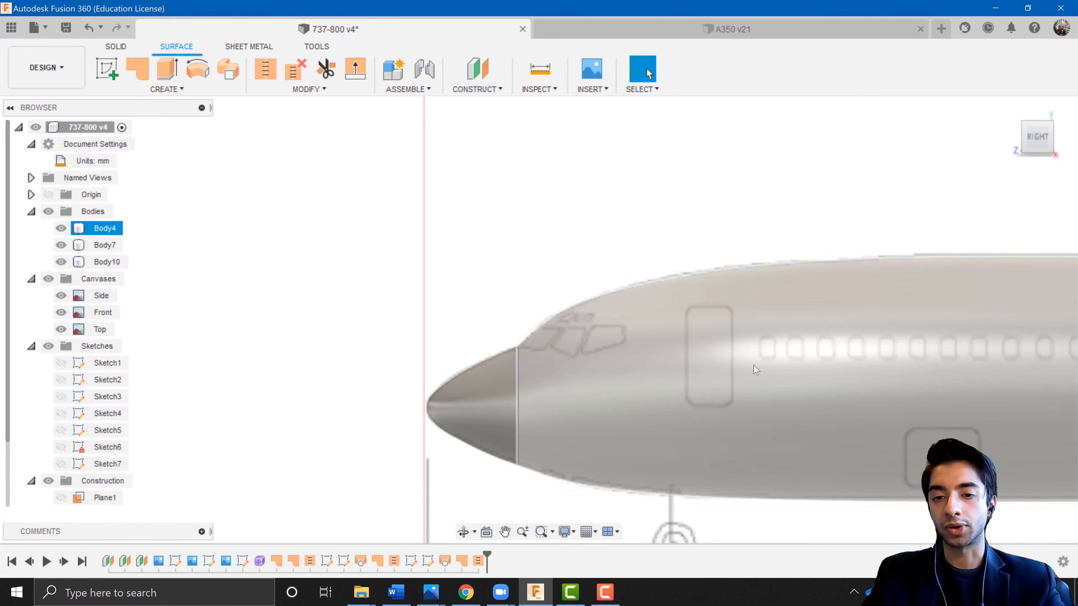
{"action": "scroll", "coordinate": [756, 370], "scroll_direction": "down", "scroll_amount": 7}
{"action": "middle_click_drag", "start_coordinate": [700, 394], "coordinate": [475, 326], "text": "shift"}
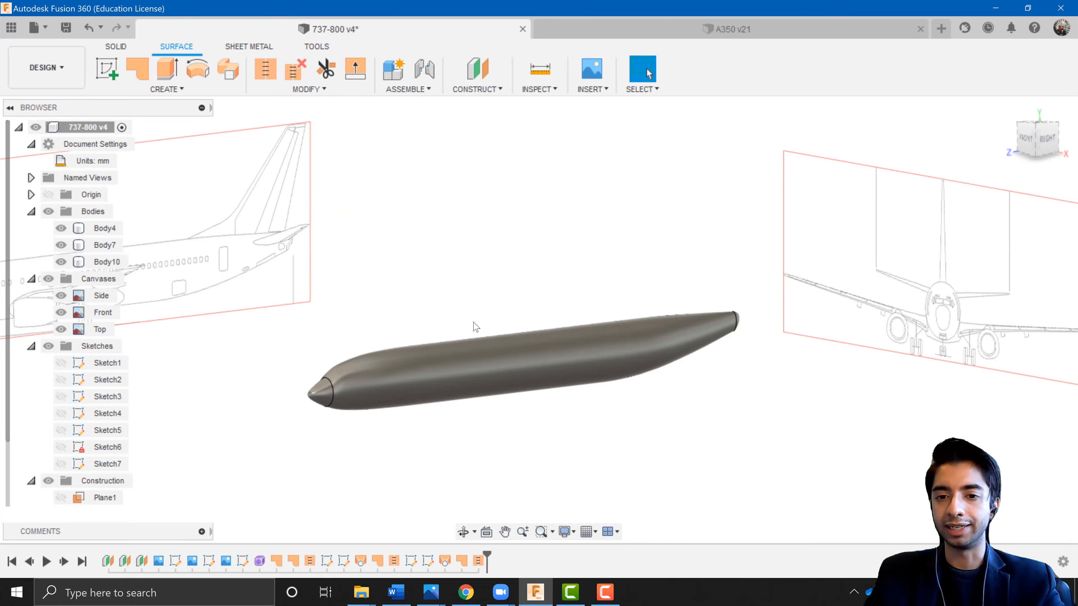
{"action": "left_click", "coordinate": [520, 372]}
{"action": "middle_click_drag", "start_coordinate": [547, 408], "coordinate": [527, 399], "text": "shift"}
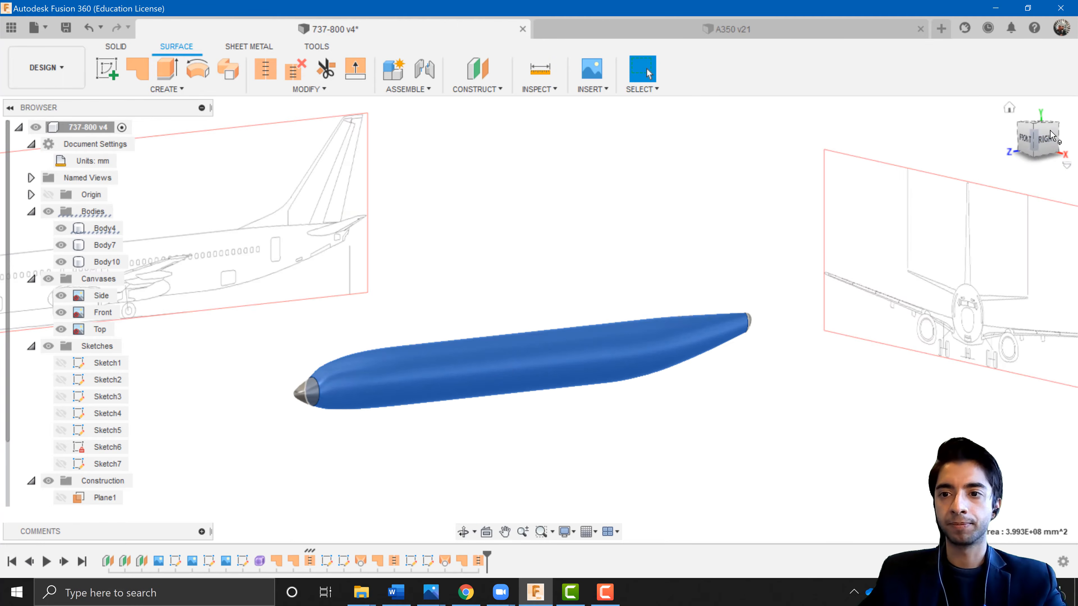
{"action": "left_click", "coordinate": [1050, 136]}
{"action": "left_click", "coordinate": [381, 263]}
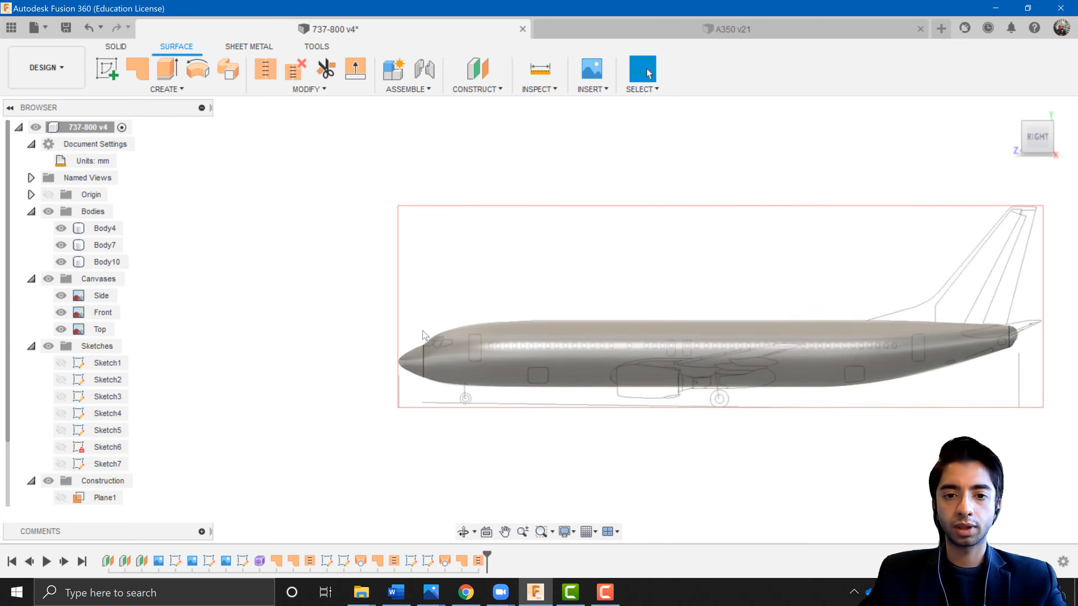
{"action": "scroll", "coordinate": [505, 313], "scroll_direction": "up", "scroll_amount": 5}
{"action": "scroll", "coordinate": [440, 258], "scroll_direction": "down", "scroll_amount": 3}
{"action": "middle_click_drag", "start_coordinate": [440, 253], "coordinate": [375, 254]}
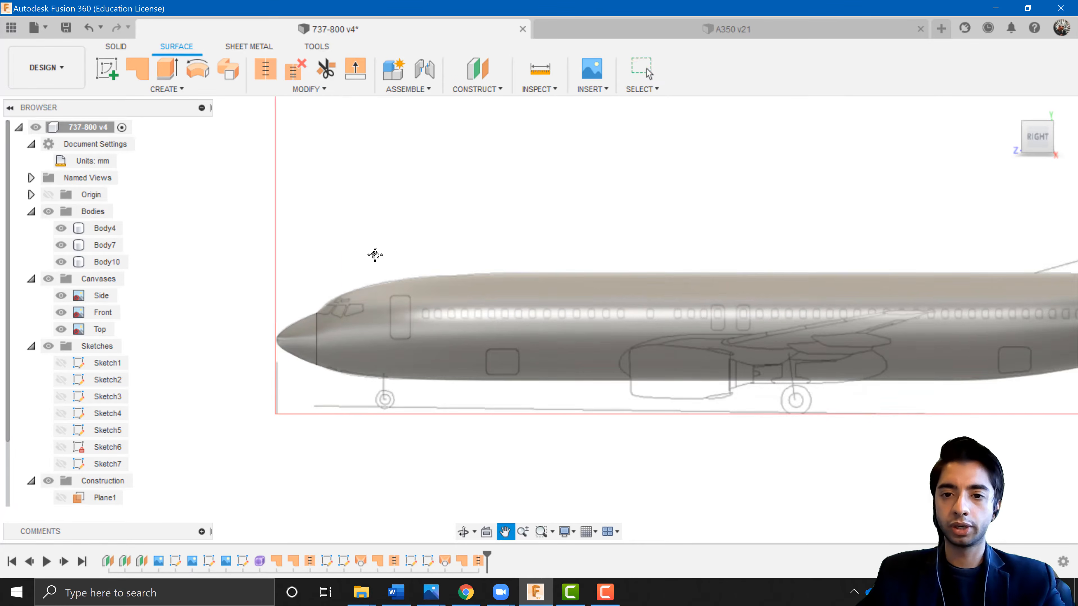
{"action": "scroll", "coordinate": [375, 255], "scroll_direction": "down", "scroll_amount": 5}
{"action": "left_click", "coordinate": [105, 232]}
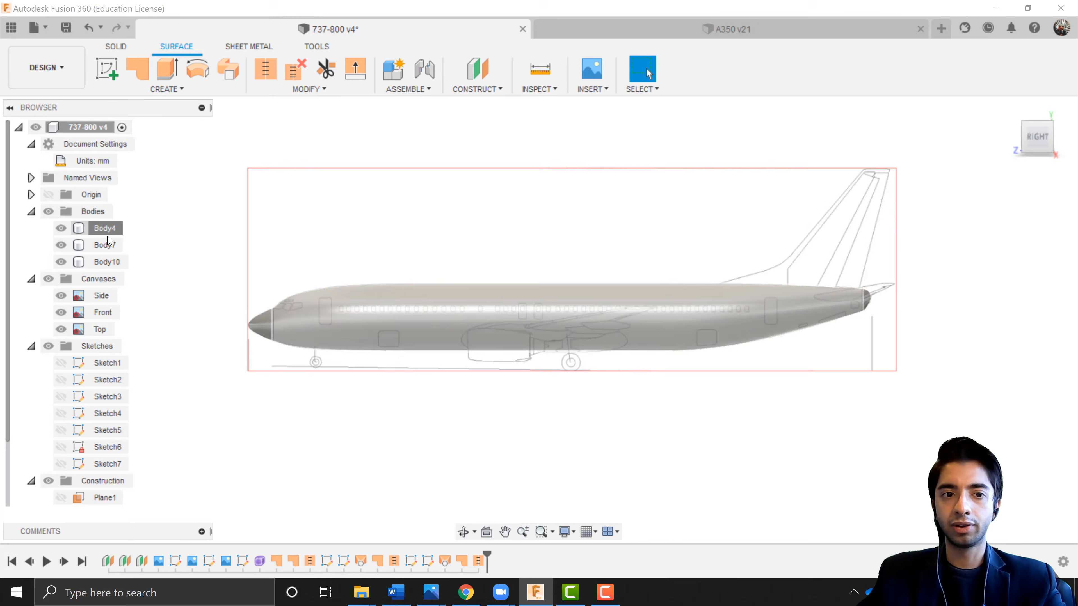
{"action": "left_click", "coordinate": [106, 261], "text": "shift"}
{"action": "left_click", "coordinate": [223, 241]}
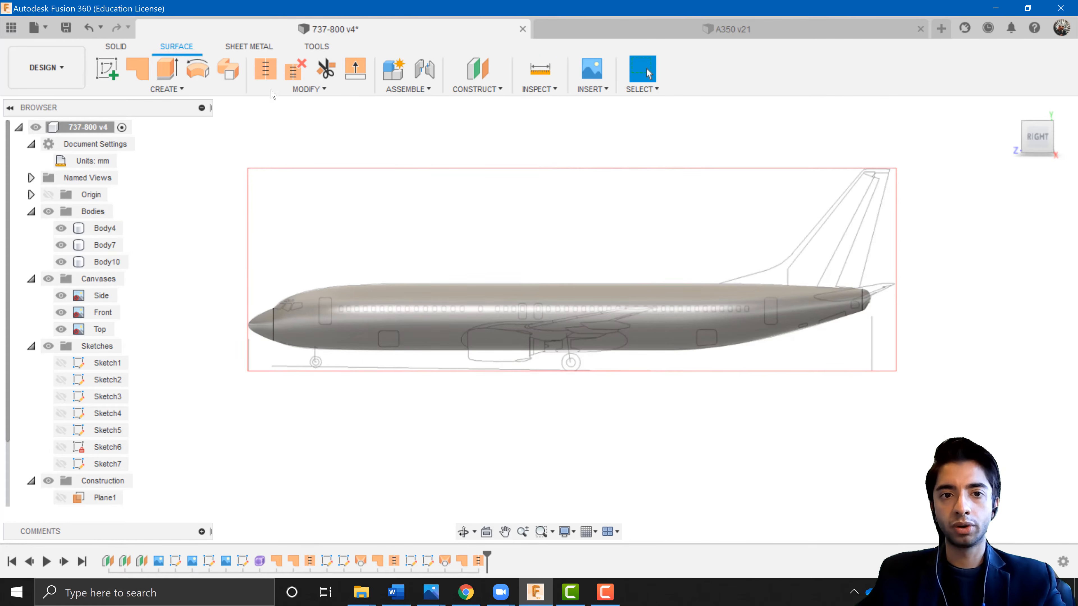
{"action": "left_click", "coordinate": [116, 46]}
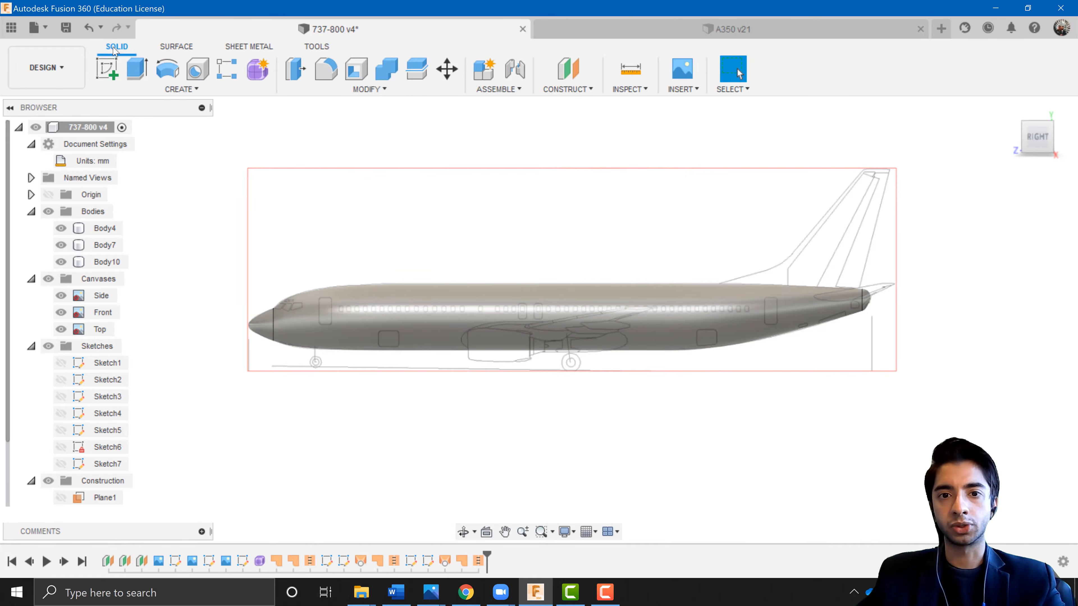
{"action": "left_click", "coordinate": [398, 91]}
{"action": "left_click", "coordinate": [327, 198]}
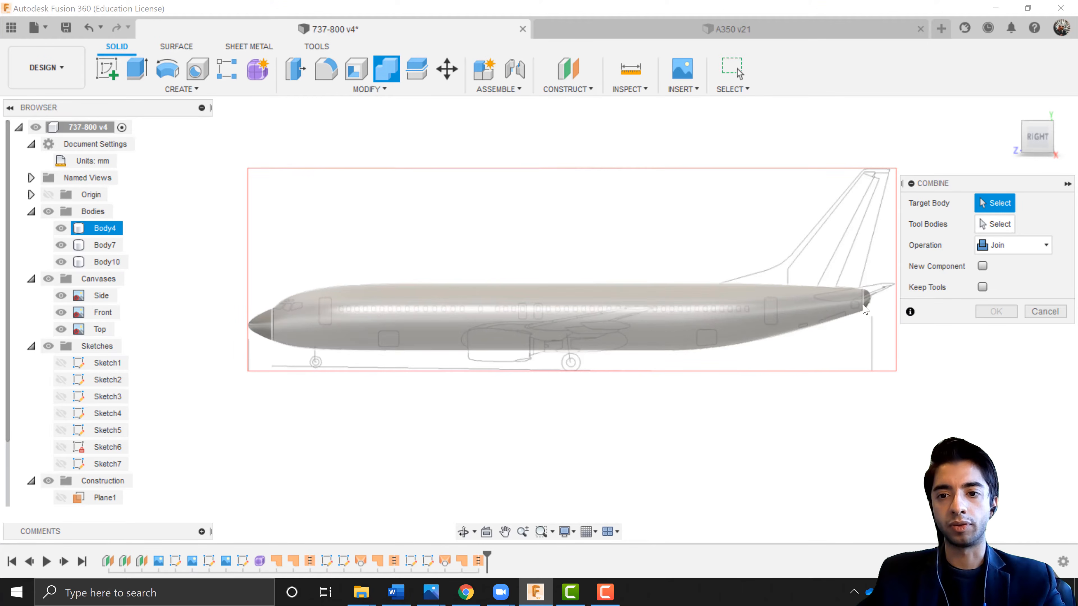
{"action": "left_click", "coordinate": [1045, 312]}
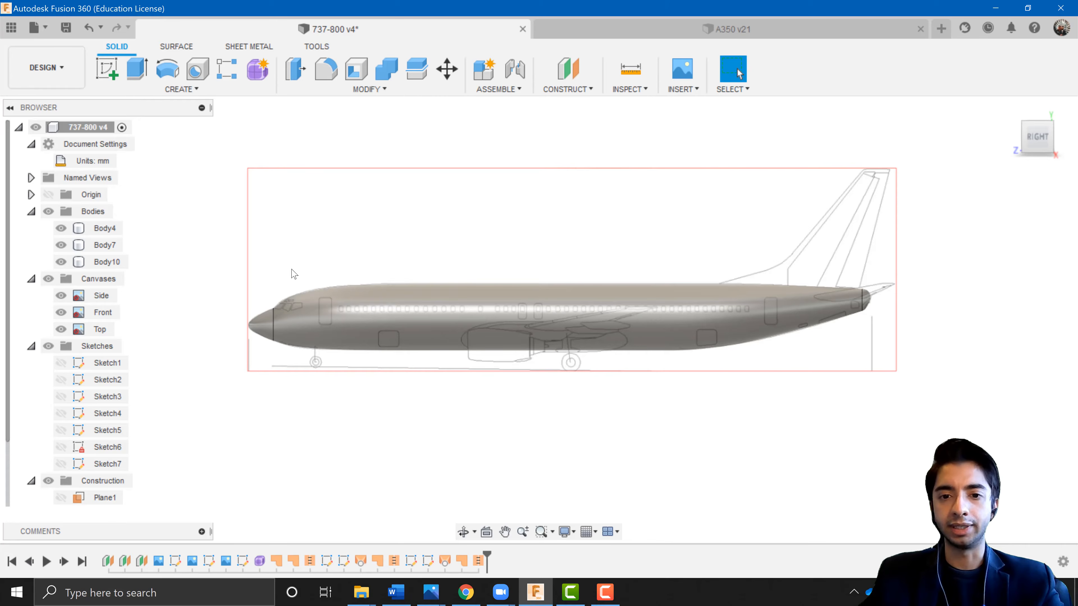
Rename the large fuselage body as Main Fuselage Body.
{"action": "scroll", "coordinate": [271, 285], "scroll_direction": "up", "scroll_amount": 5}
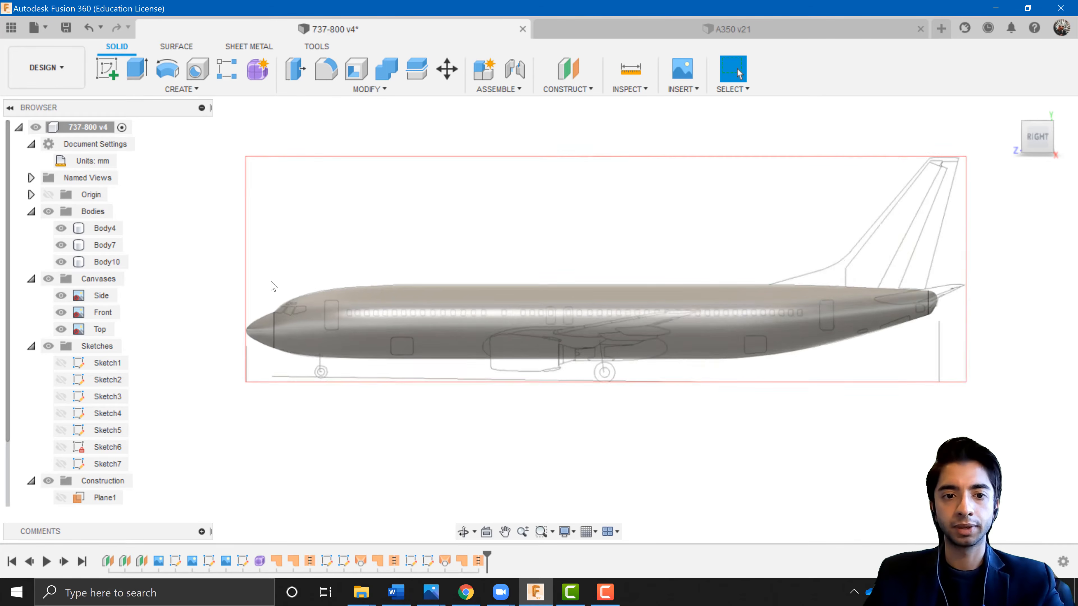
{"action": "double_click", "coordinate": [104, 228]}
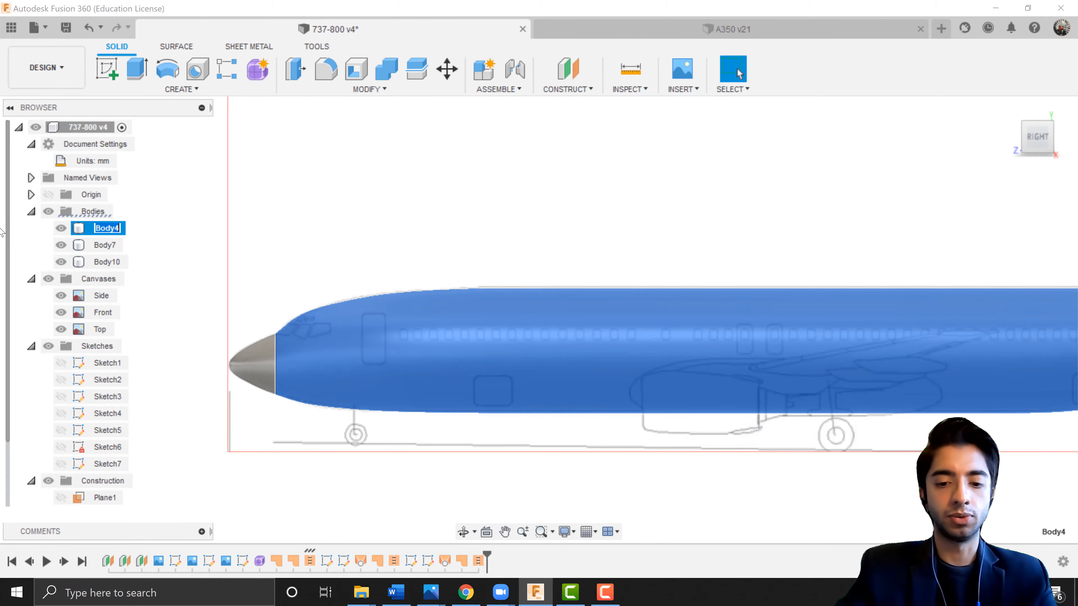
{"action": "type", "text": "Main Fuselage"}
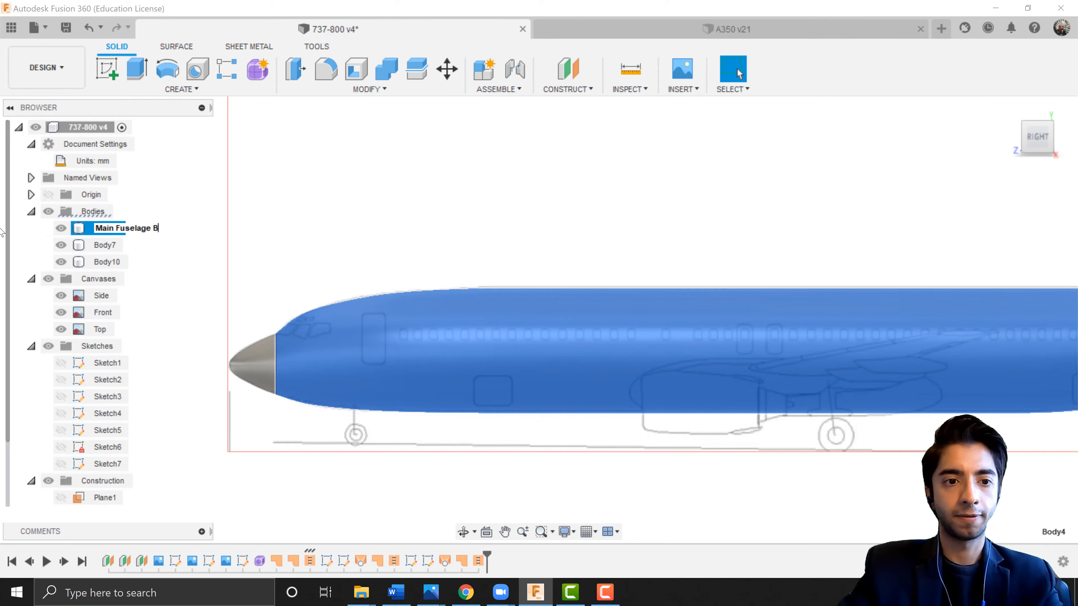
{"action": "key", "text": "Return"}
Rename the tail body as Fuselage_Back.
{"action": "double_click", "coordinate": [102, 244]}
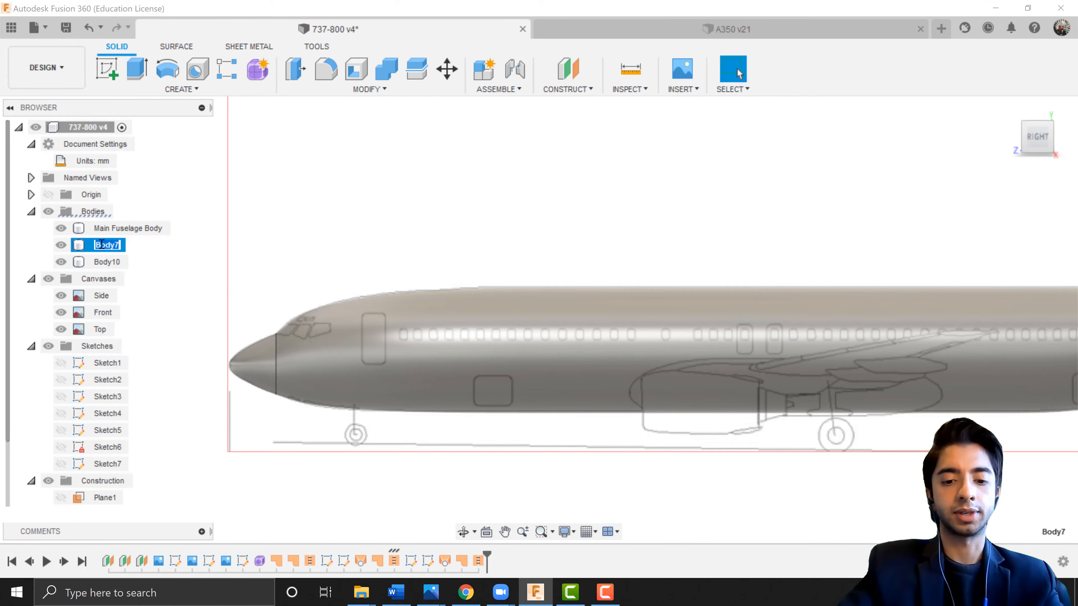
{"action": "type", "text": "Back Fu"}
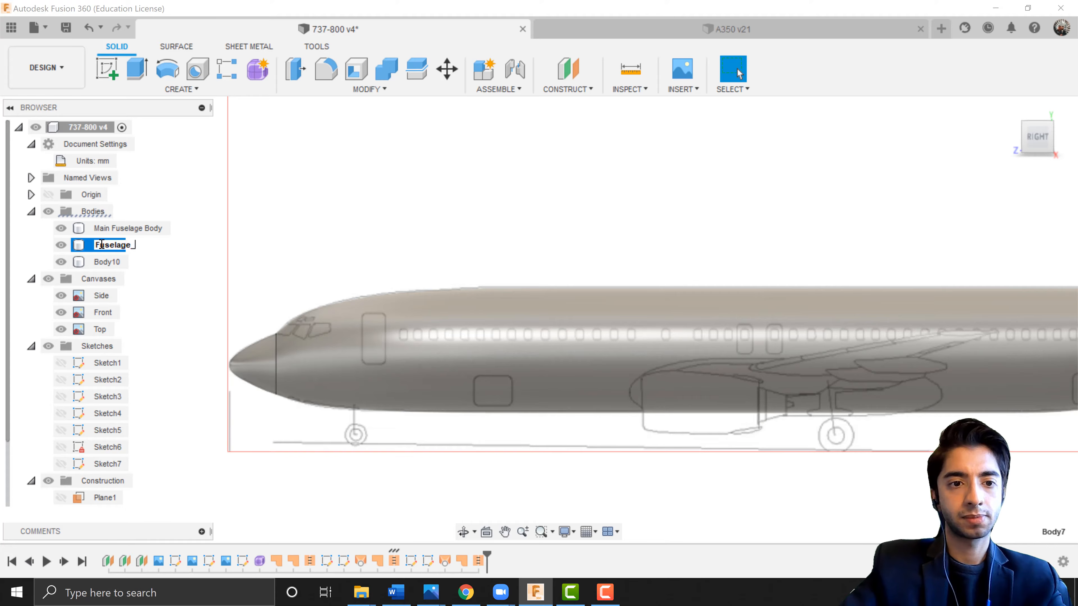
{"action": "type", "text": "k"}
Rename the nose body as Fuselage_Nose.
{"action": "left_click", "coordinate": [110, 264]}
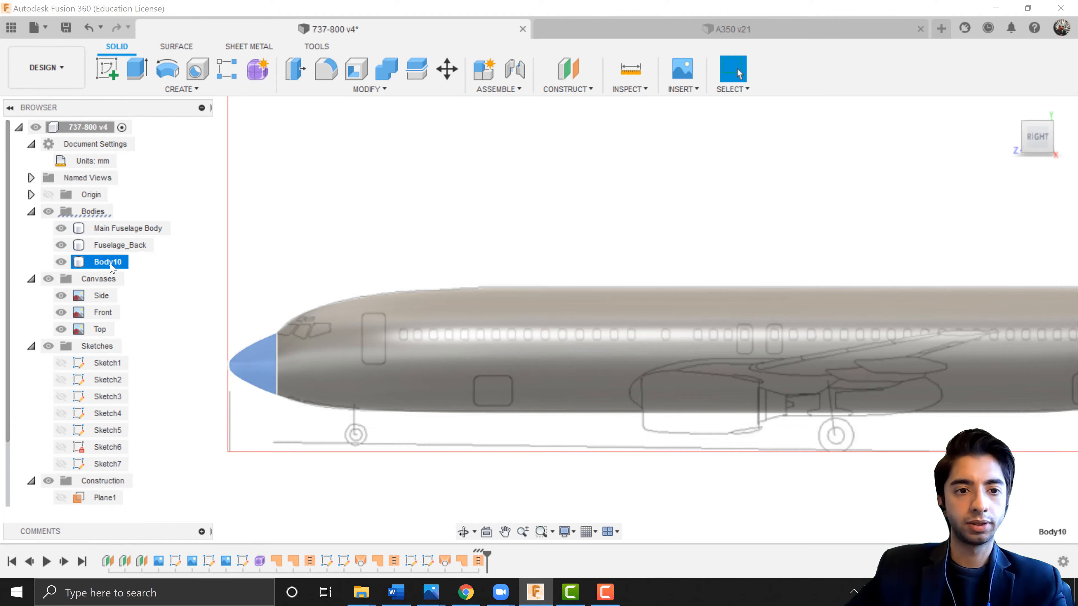
{"action": "double_click", "coordinate": [109, 262]}
{"action": "type", "text": "Fusela"}
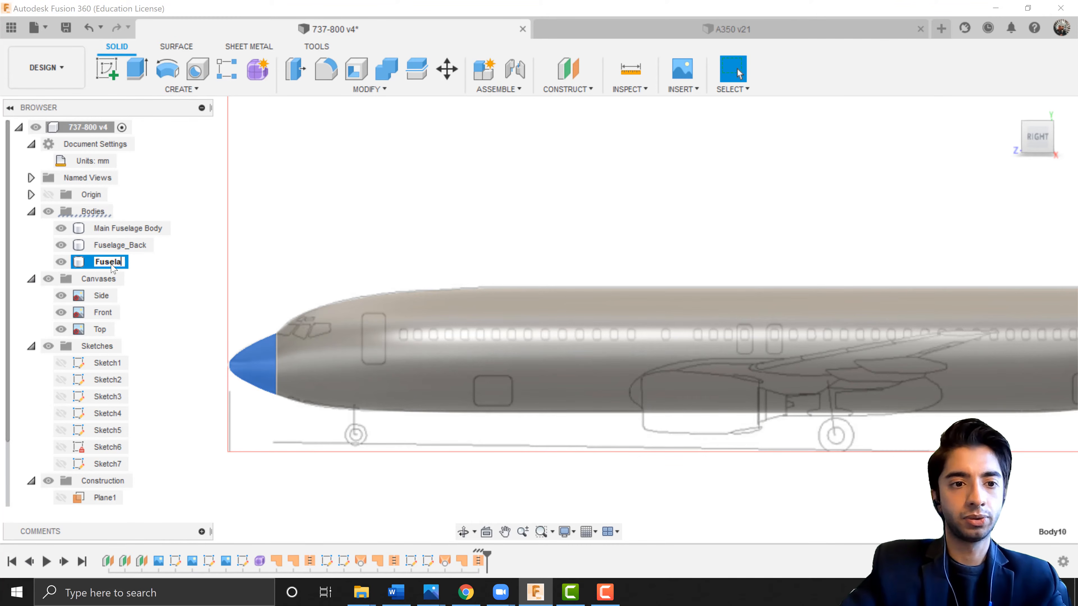
{"action": "type", "text": "ge_Nose"}
{"action": "key", "text": "Return"}
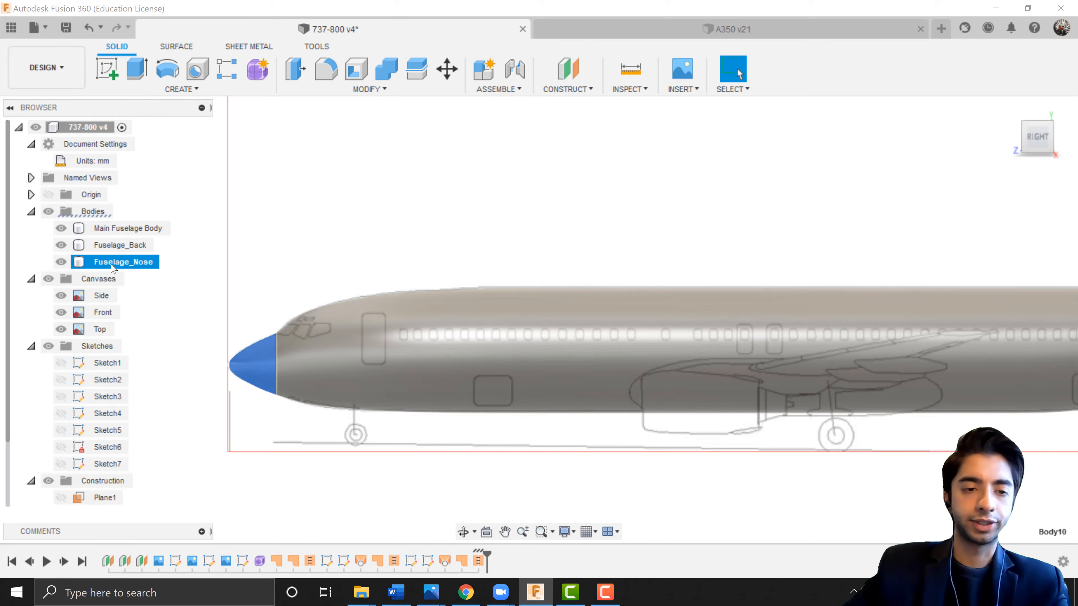
Rename the main fuselage body as Fuselage_Main.
{"action": "double_click", "coordinate": [135, 230]}
{"action": "type", "text": "Fuselage_"}
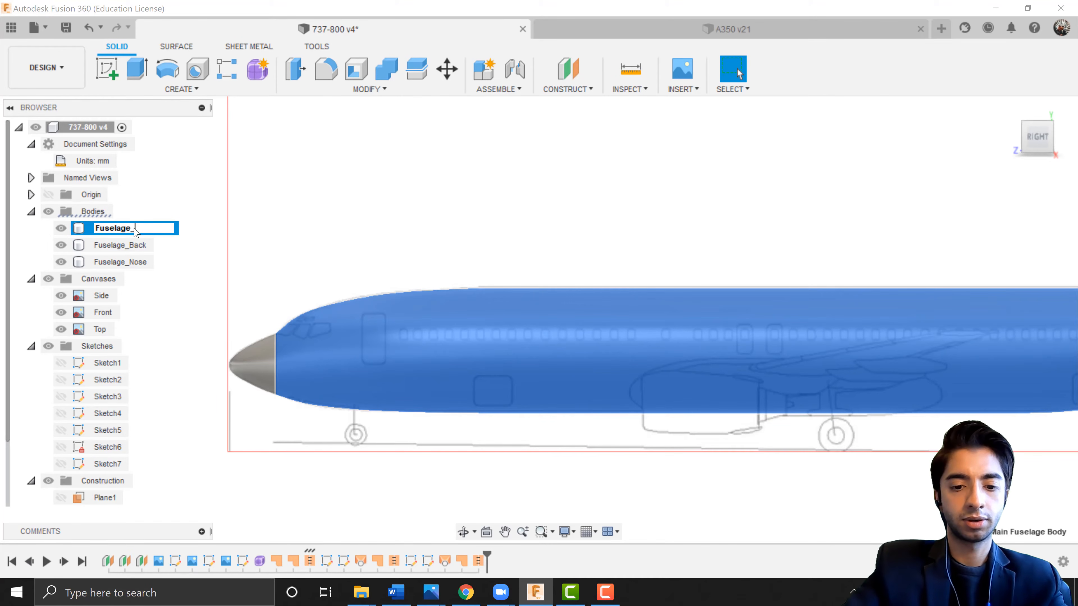
{"action": "type", "text": "Main"}
{"action": "key", "text": "Return"}
{"action": "left_click", "coordinate": [233, 256]}
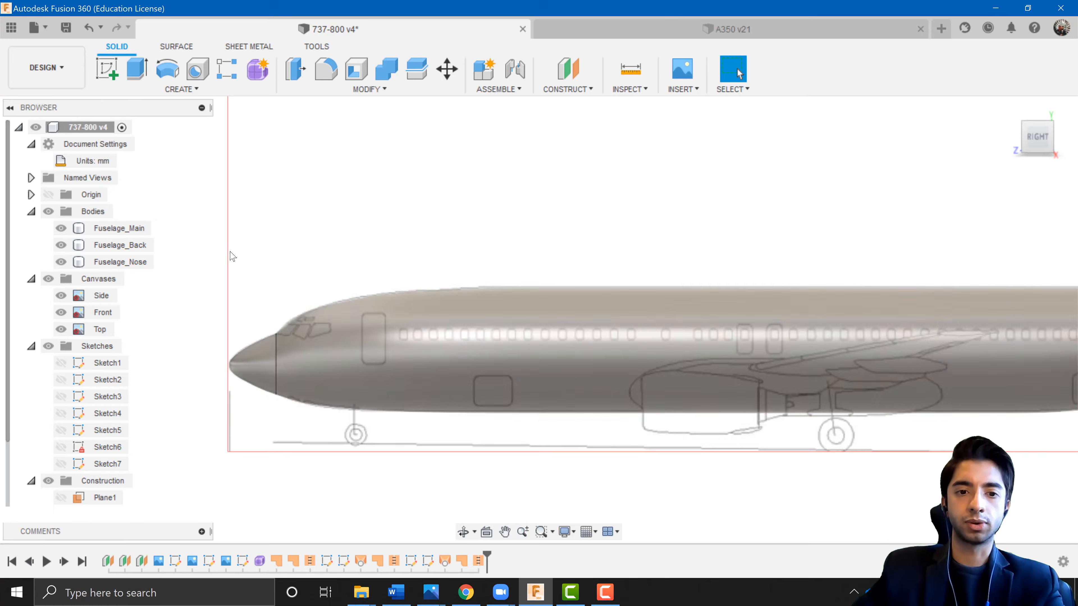
{"action": "scroll", "coordinate": [235, 257], "scroll_direction": "down", "scroll_amount": 5}
{"action": "middle_click_drag", "start_coordinate": [459, 366], "coordinate": [483, 376]}
{"action": "middle_click_drag", "start_coordinate": [483, 373], "coordinate": [502, 385], "text": "shift"}
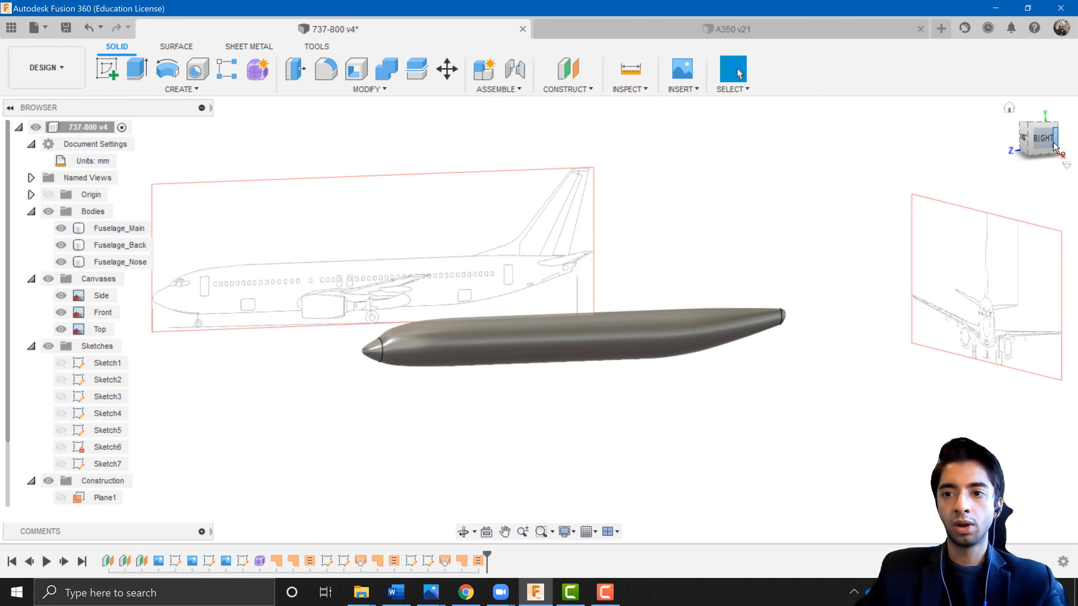
{"action": "left_click", "coordinate": [1041, 139]}
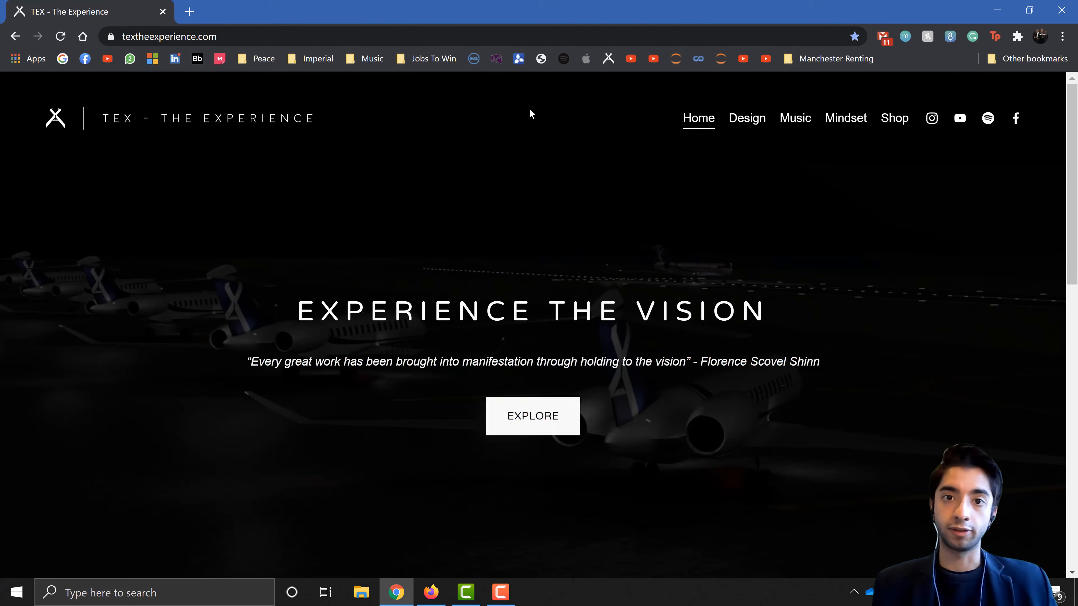
Switch to the browser and open the Tutorial 2 fuselage files from the website's aircraft 3D modelling tutorial page.
{"action": "left_click", "coordinate": [743, 121]}
{"action": "left_click", "coordinate": [502, 302]}
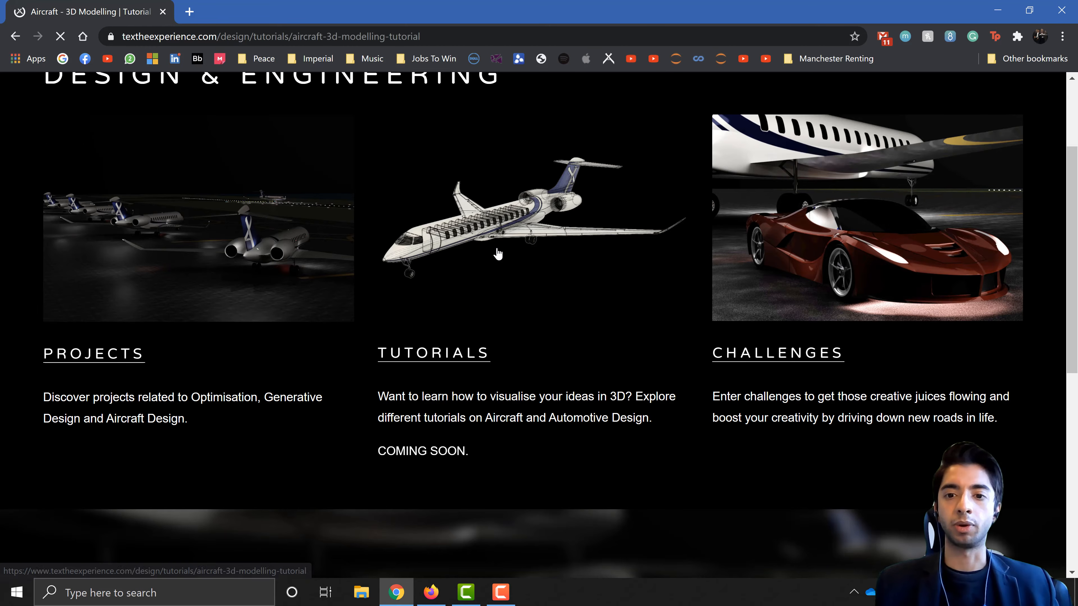
{"action": "scroll", "coordinate": [481, 350], "scroll_direction": "down", "scroll_amount": 15}
{"action": "scroll", "coordinate": [544, 410], "scroll_direction": "down", "scroll_amount": 3}
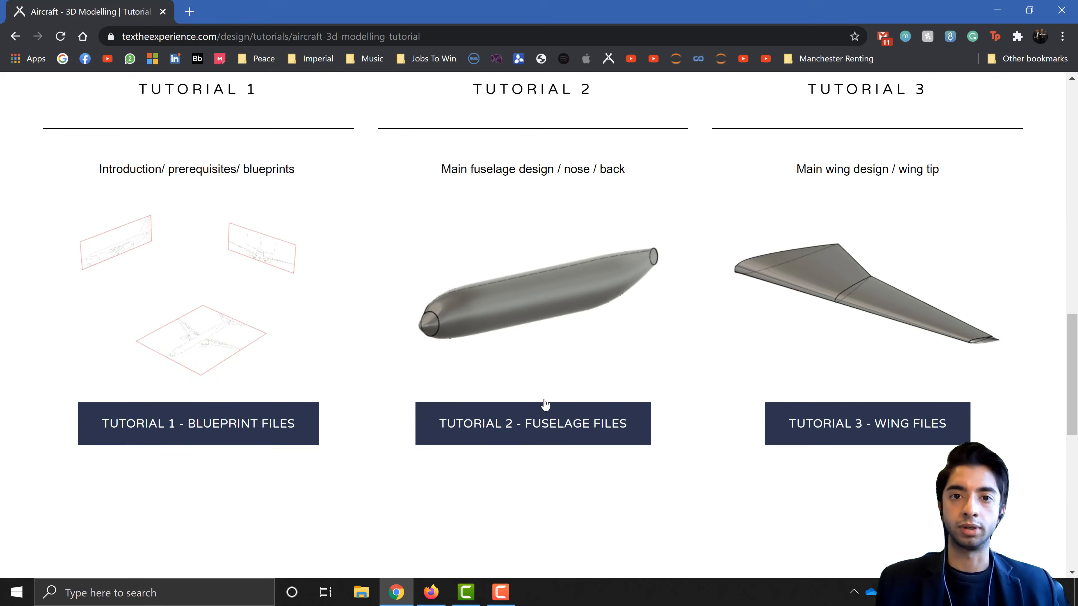
{"action": "left_click", "coordinate": [613, 400]}
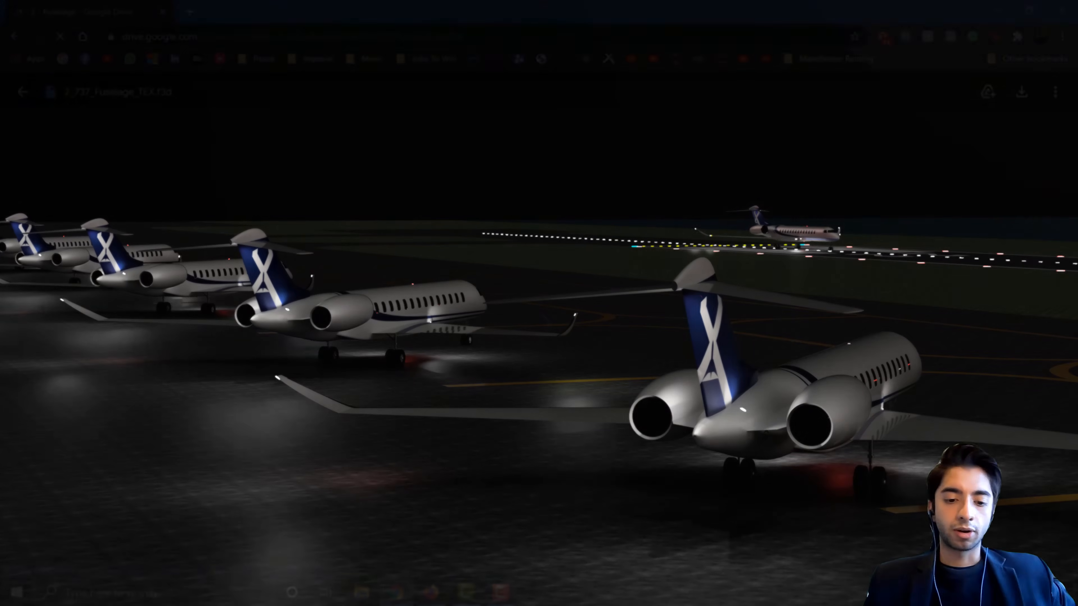